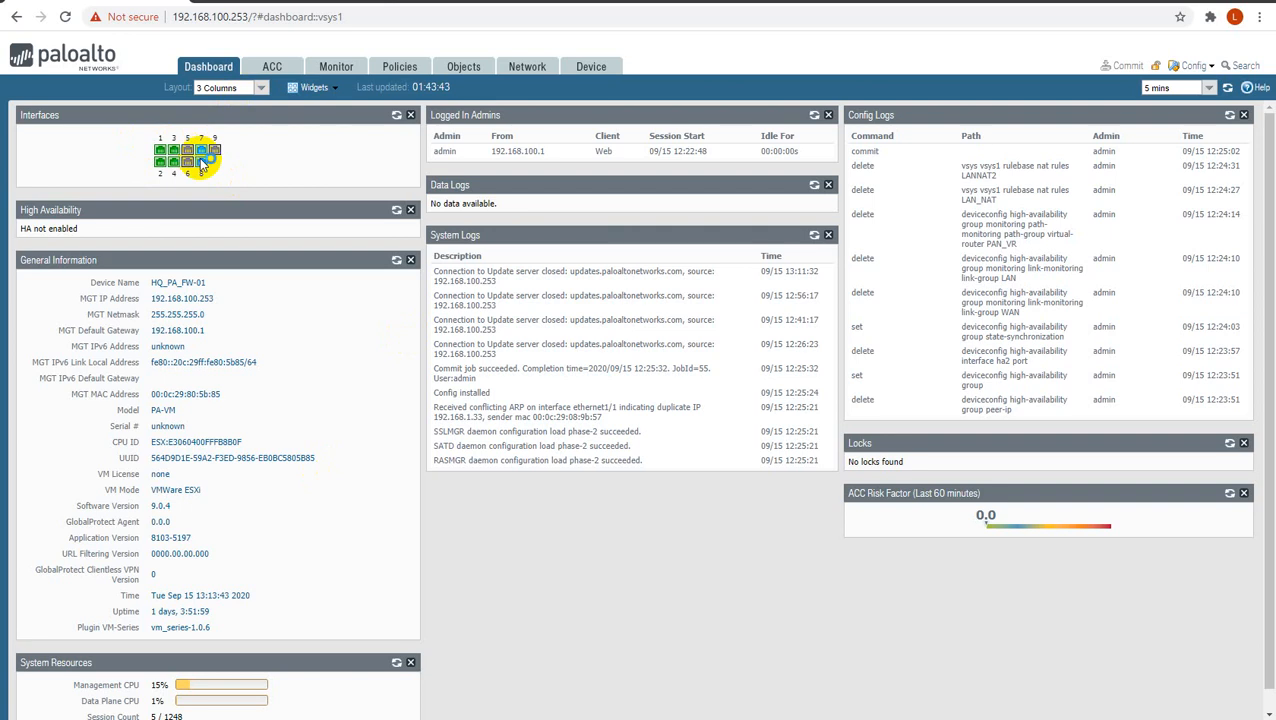
# - Review the link status of ethernet1/8 on the dashboard and the existing security policy rules
pyautogui.moveTo(202, 163)
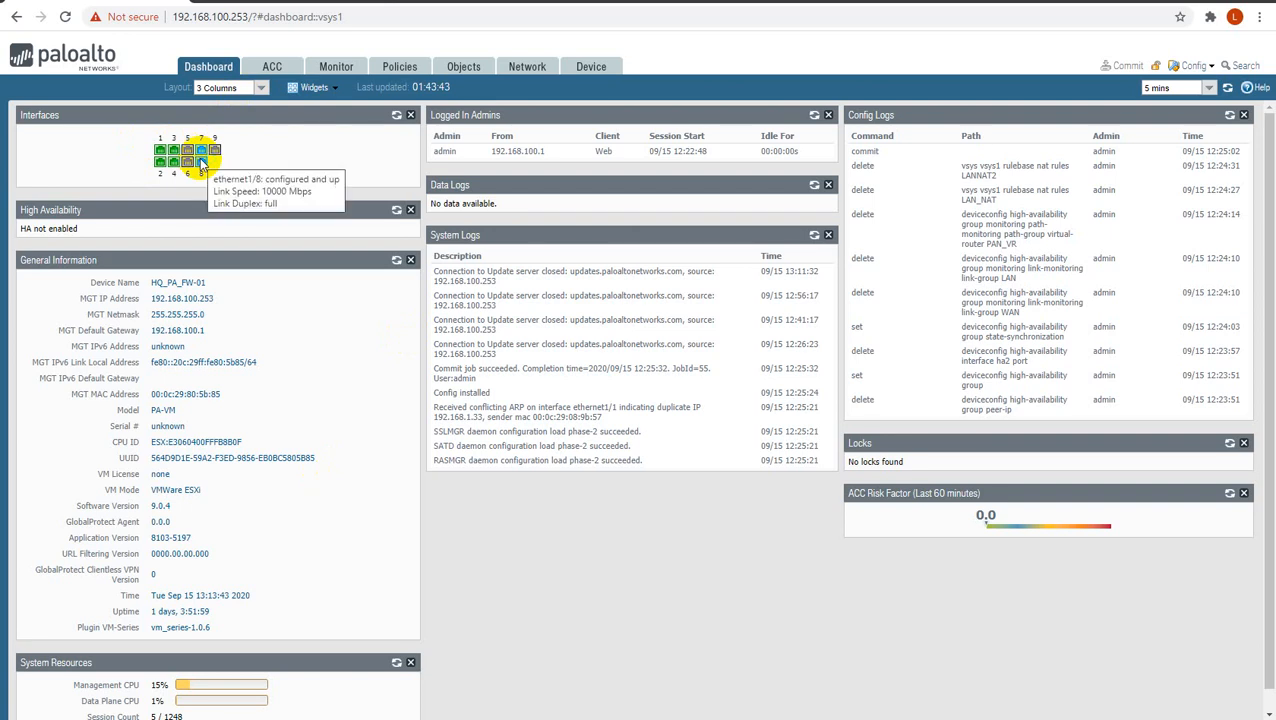
pyautogui.click(390, 67)
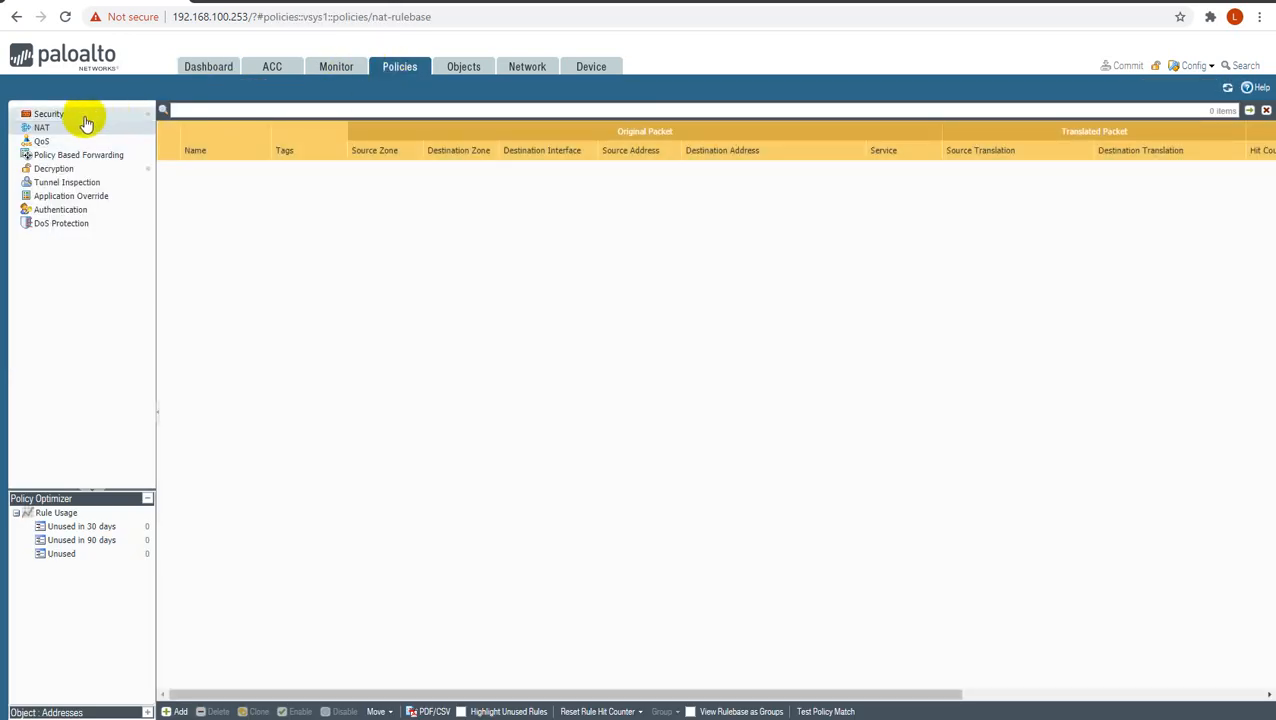
pyautogui.click(80, 116)
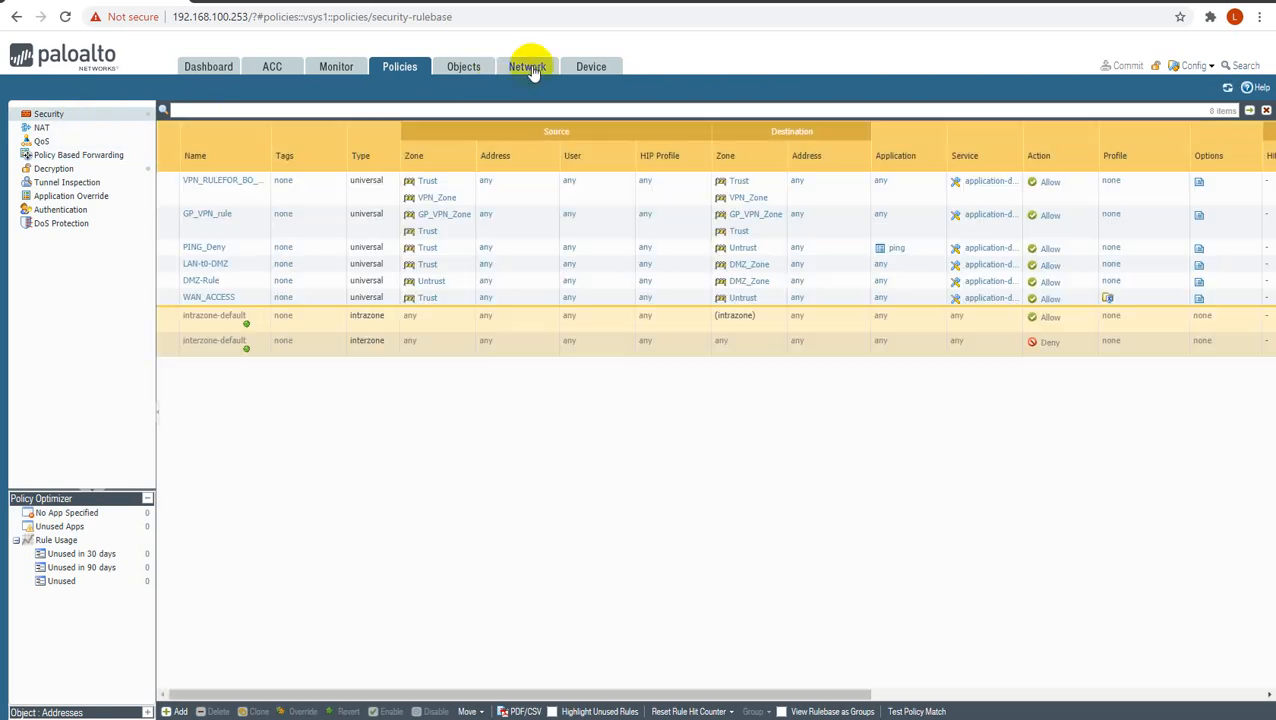
# - Check the interface type and link settings of ethernet1/7 in the Ethernet interface list
pyautogui.click(530, 68)
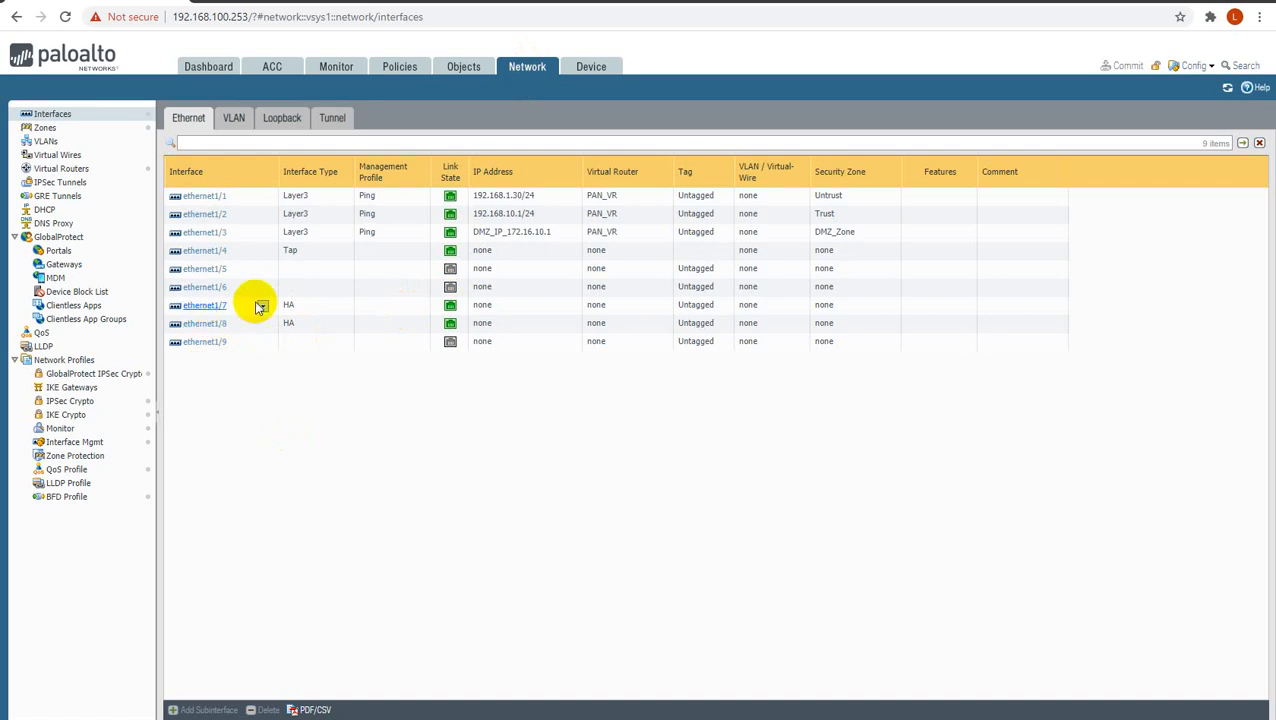
pyautogui.click(201, 311)
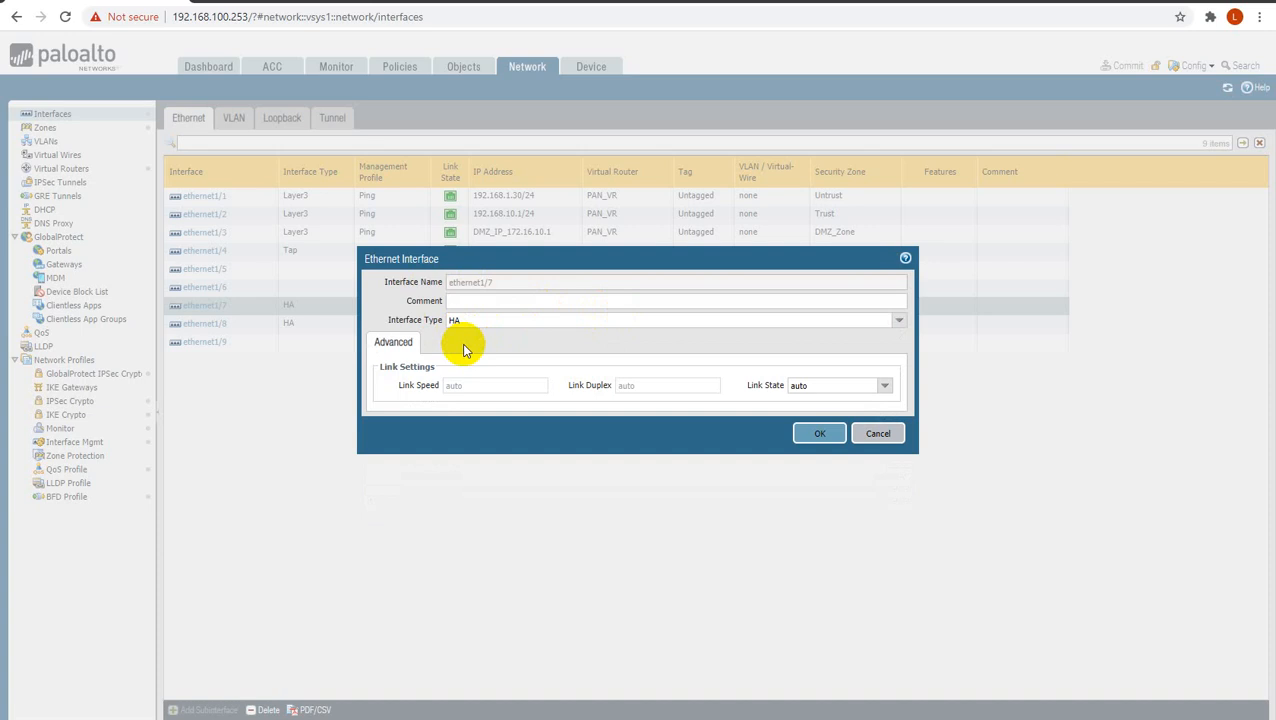
pyautogui.click(819, 433)
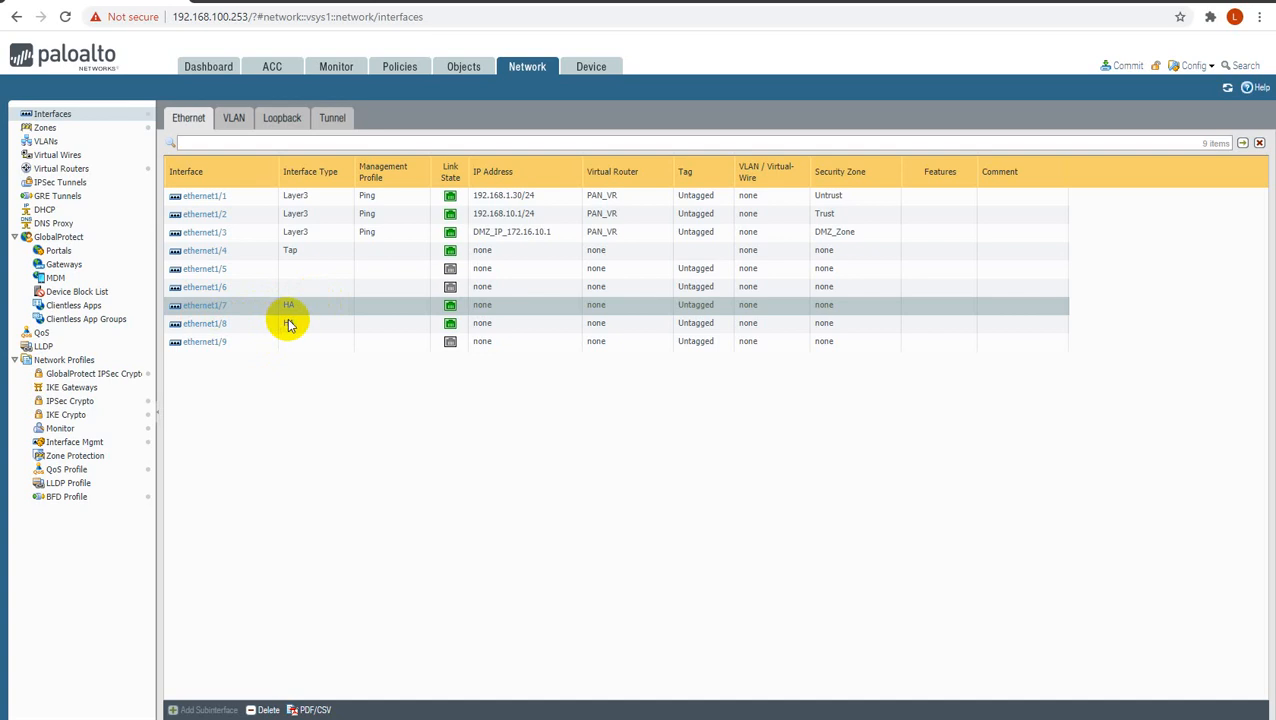
# - Add the comment "HA 3 Link" to the ethernet1/7 interface
pyautogui.click(222, 309)
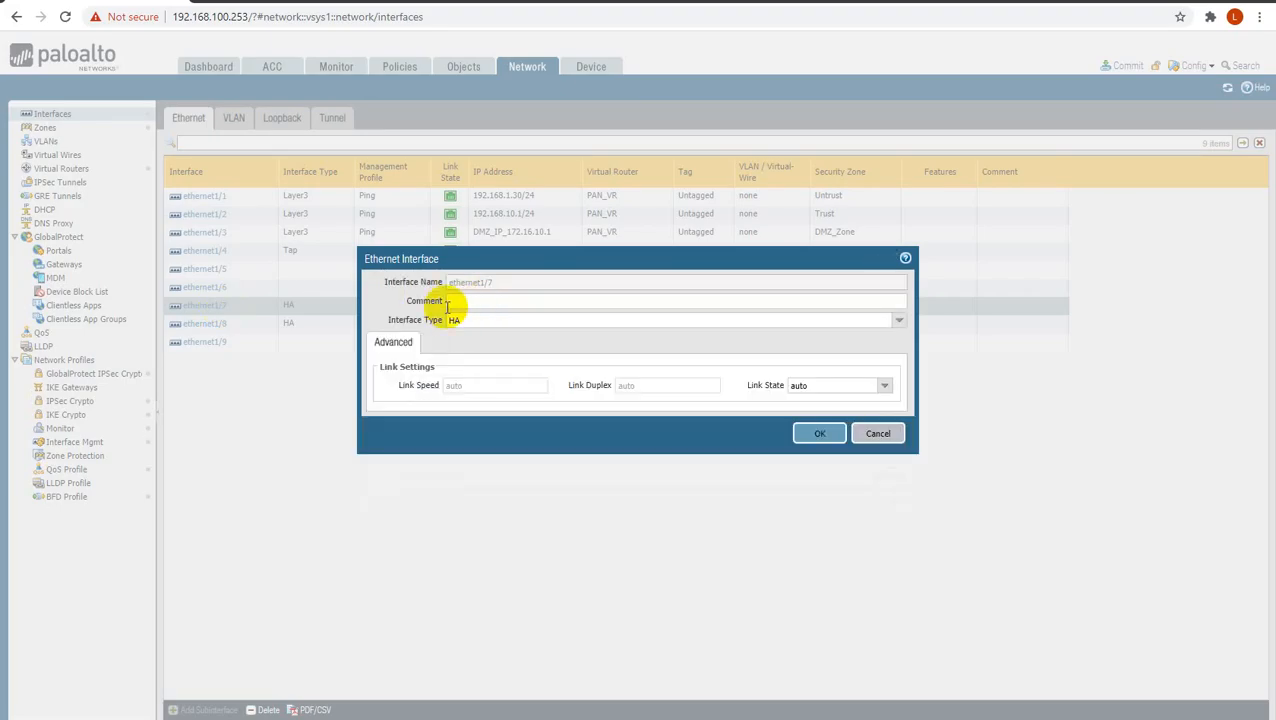
pyautogui.click(474, 302)
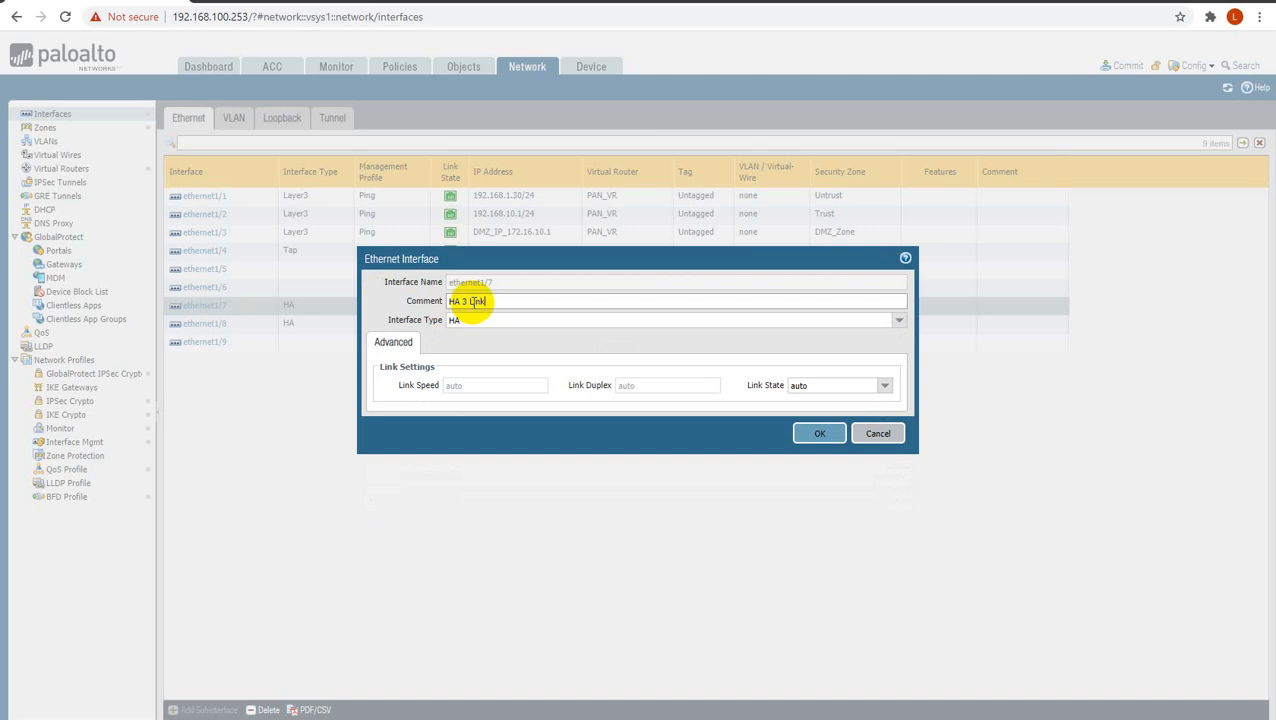
pyautogui.click(820, 435)
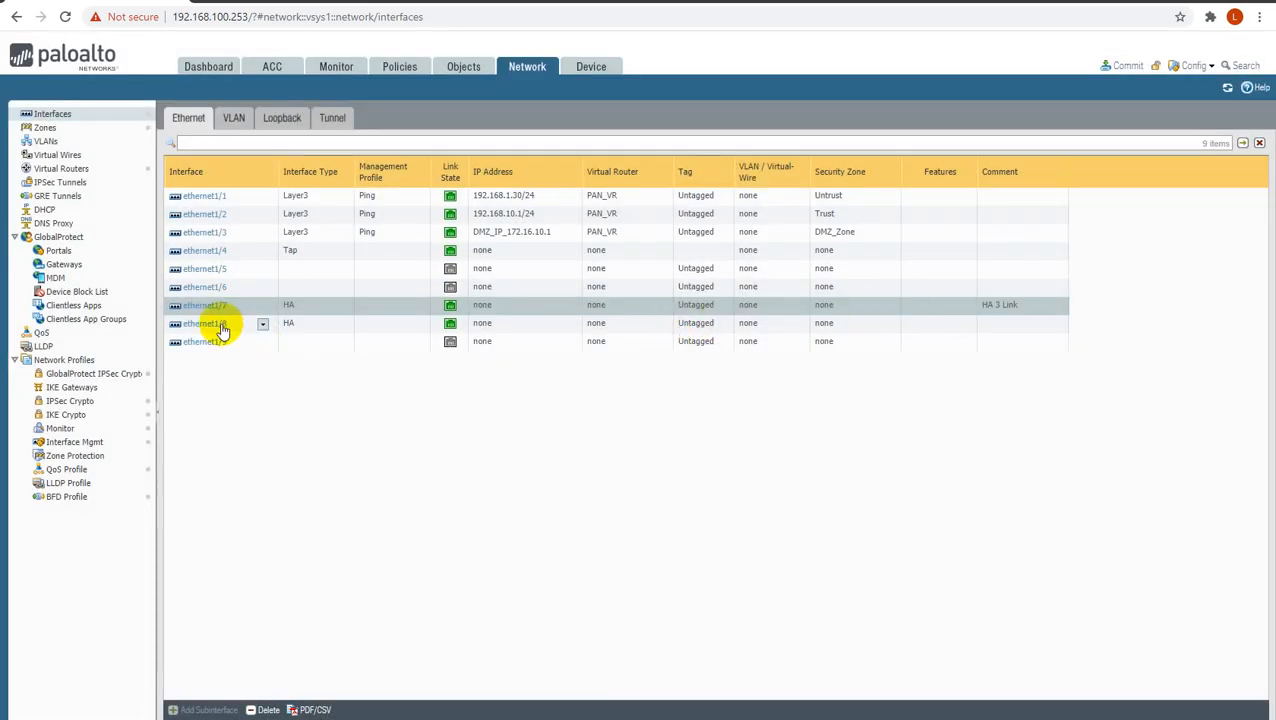
# - Add the comment "HA 2 Link" to the ethernet1/8 interface
pyautogui.click(215, 324)
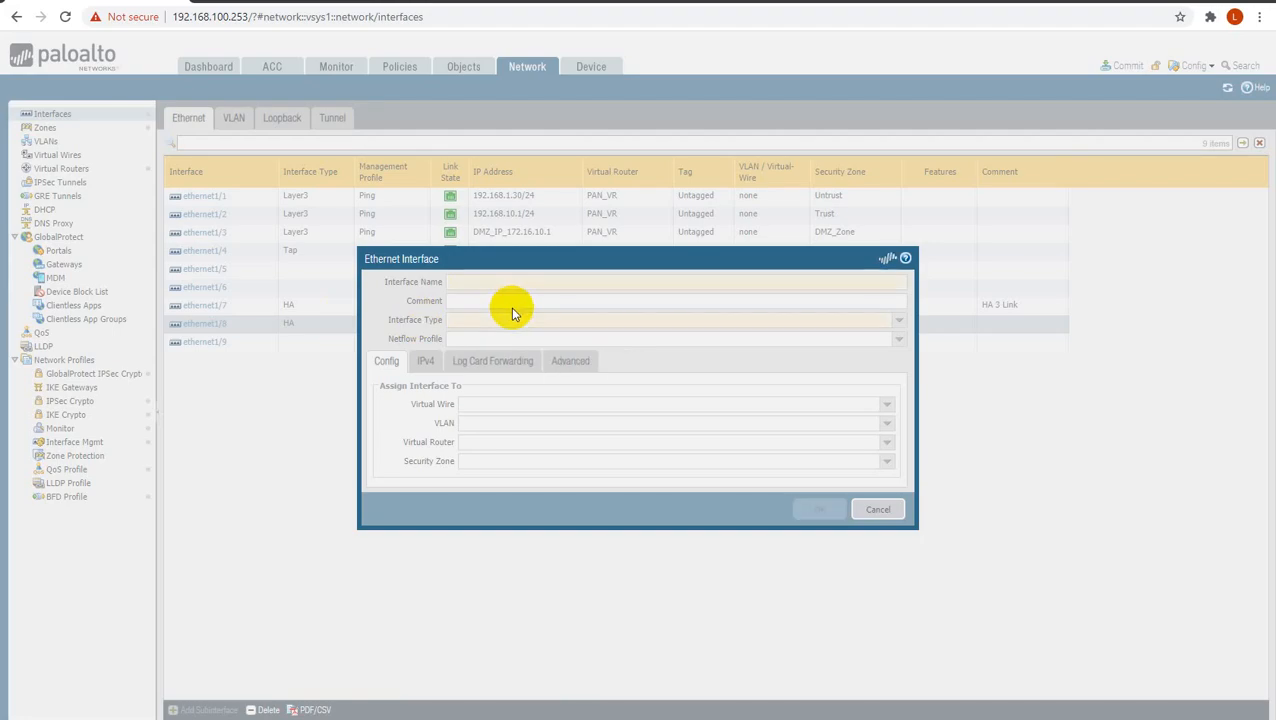
pyautogui.click(467, 300)
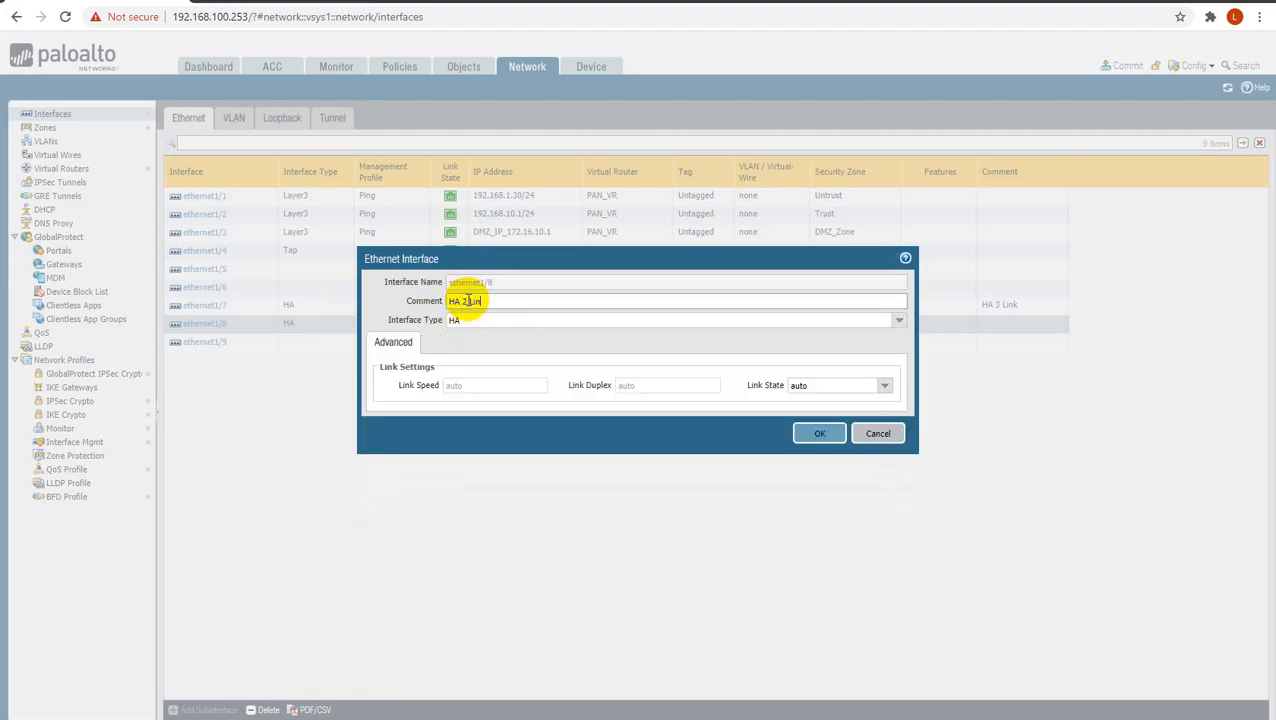
pyautogui.click(817, 433)
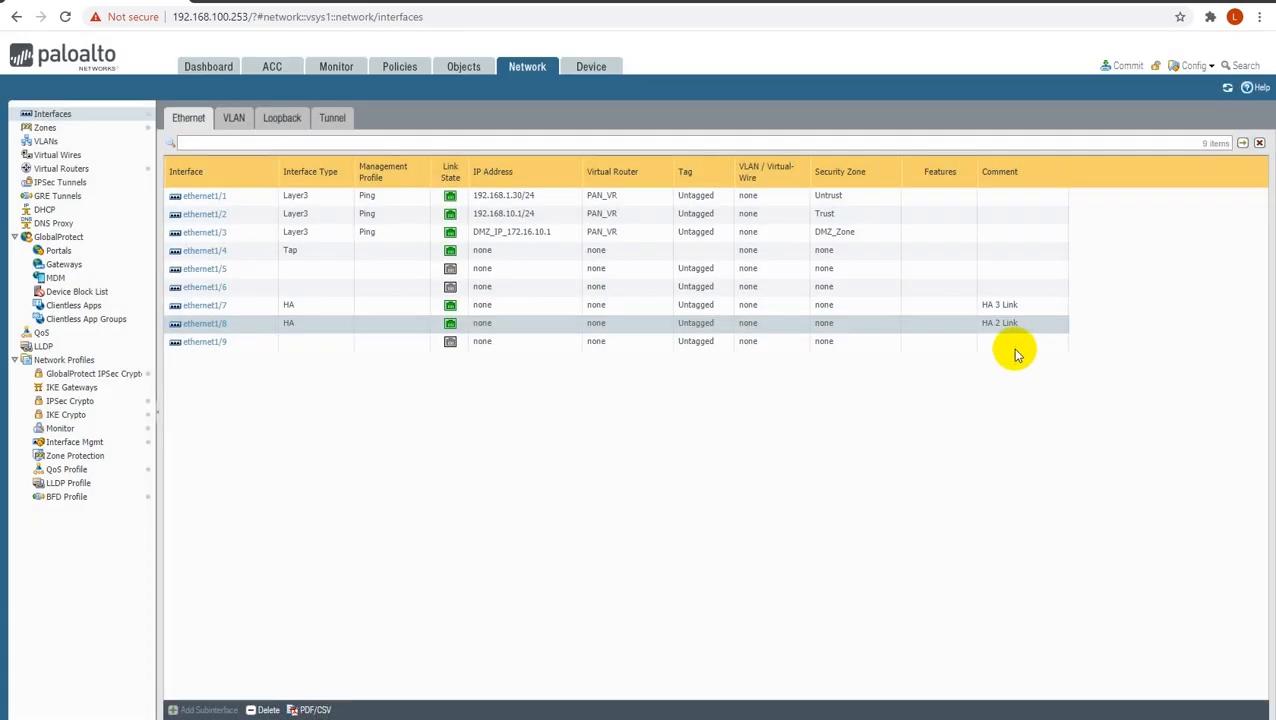
# - Enable high availability in Active Active mode with the peer HA1 IP address 182.168.100.254
pyautogui.click(212, 64)
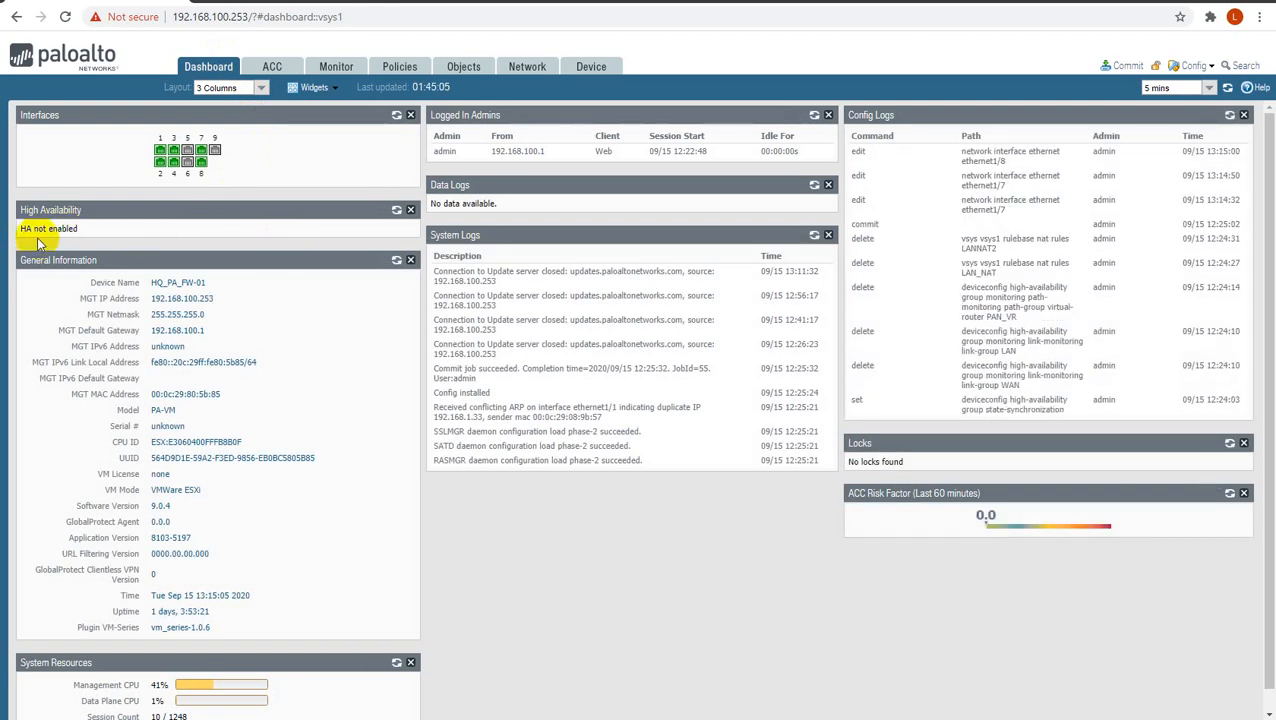
pyautogui.click(589, 68)
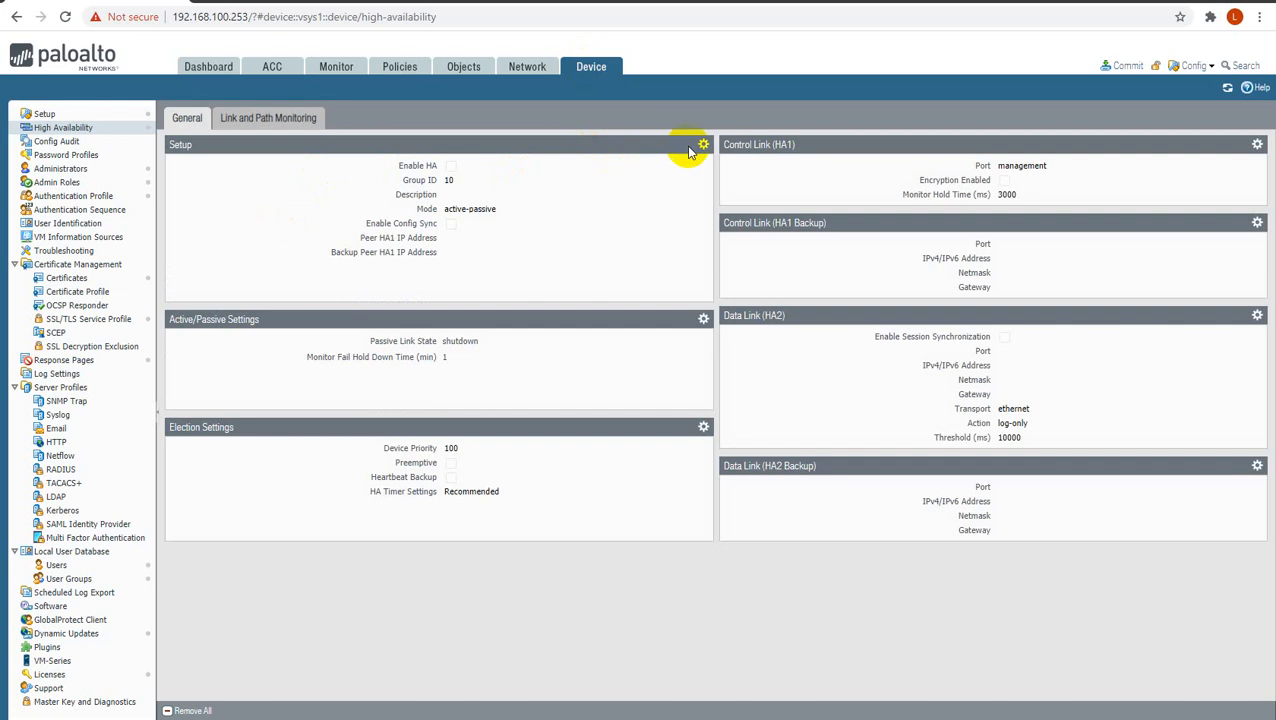
pyautogui.click(703, 145)
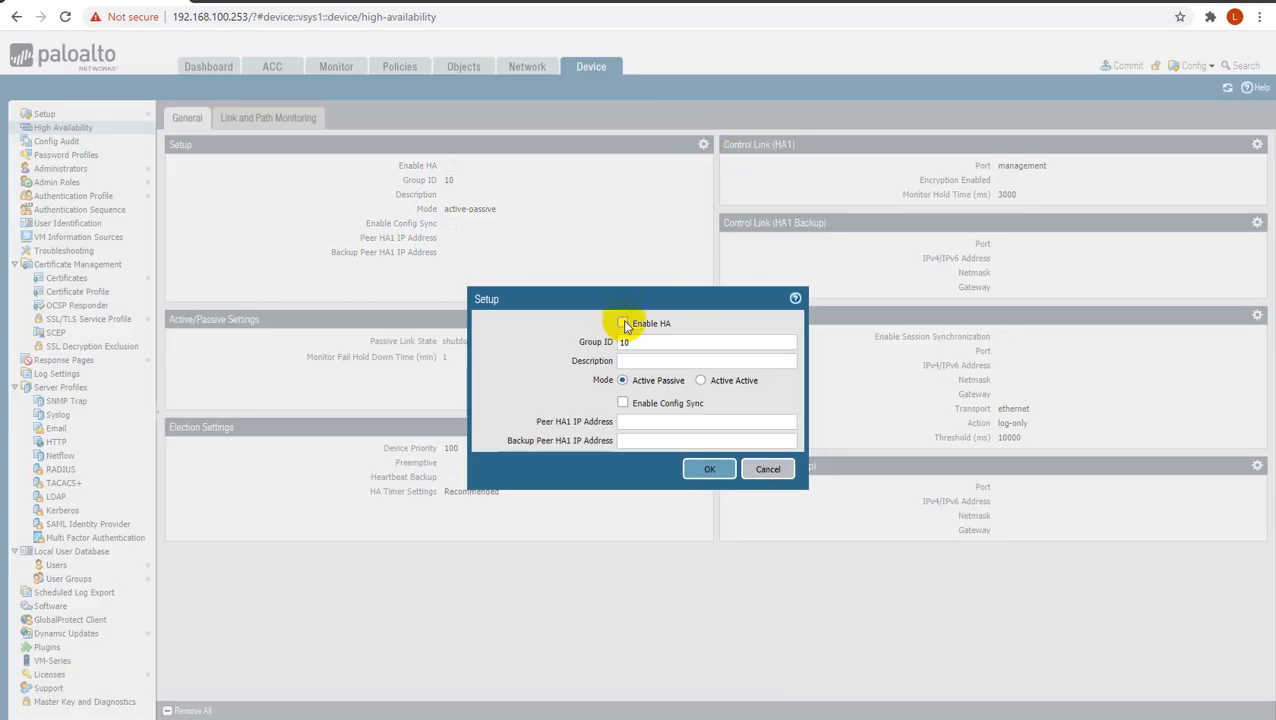
pyautogui.click(705, 380)
pyautogui.click(600, 440)
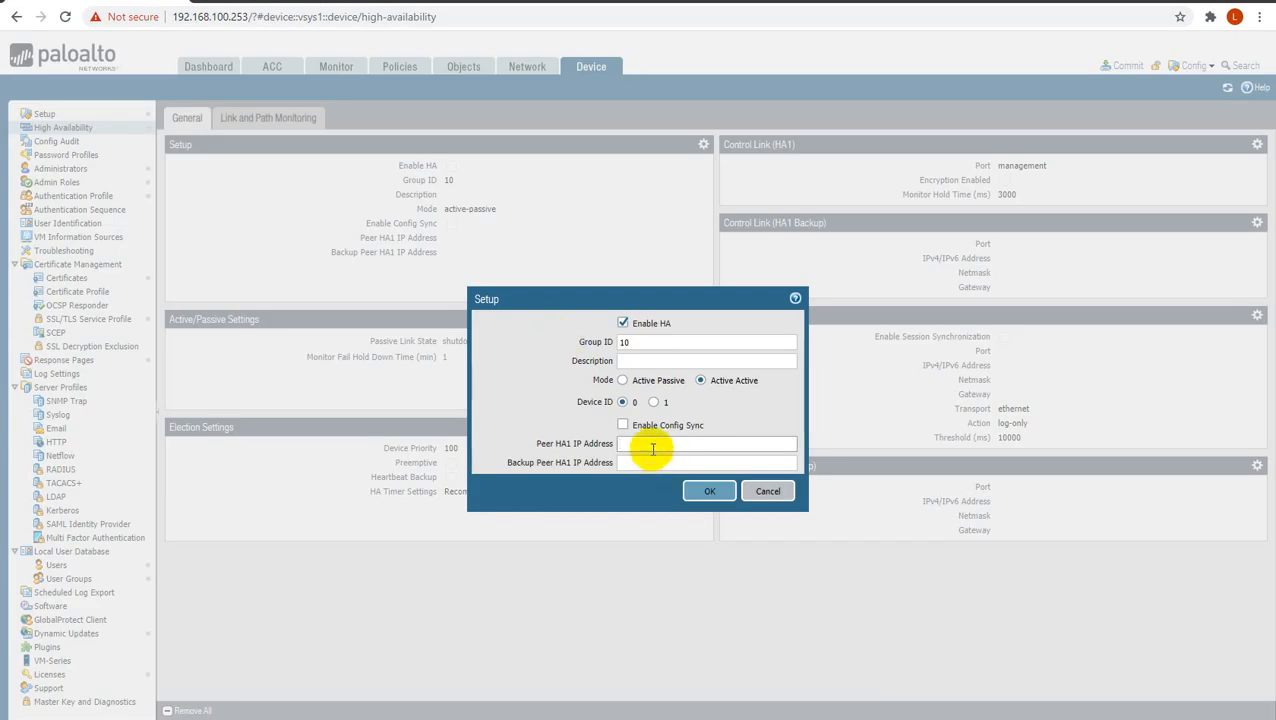
pyautogui.click(635, 443)
pyautogui.write('182.16')
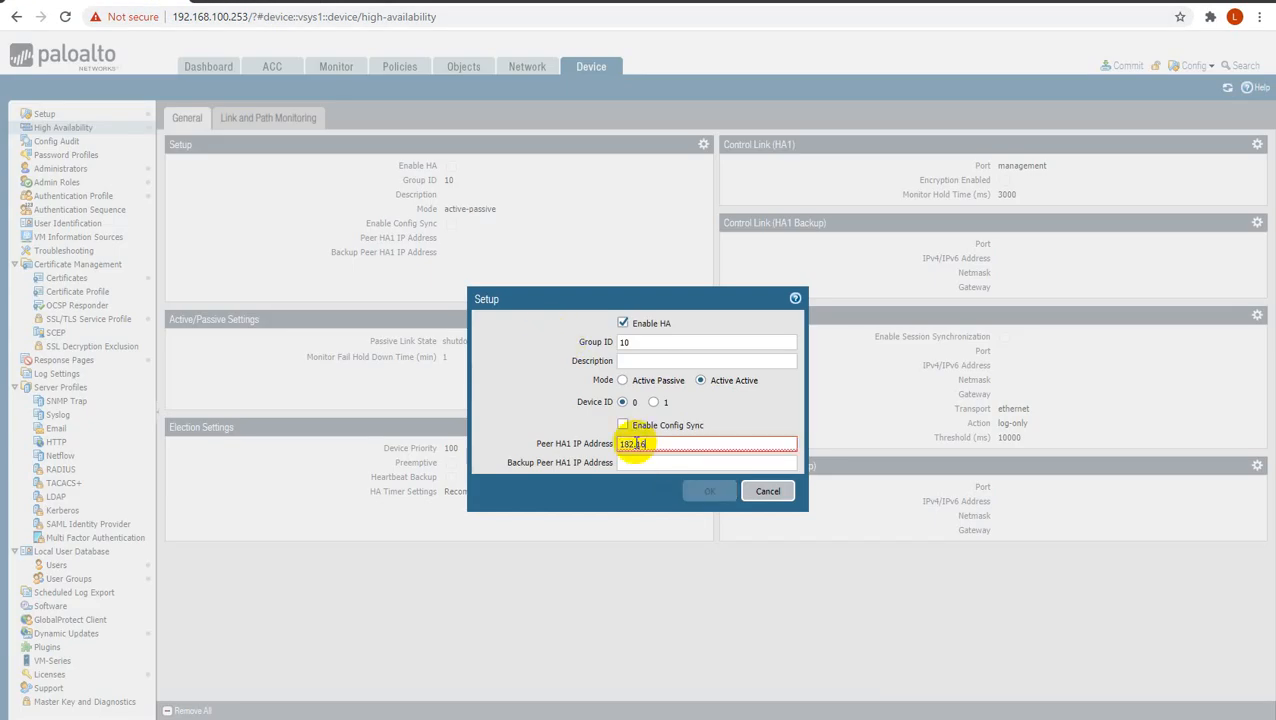
pyautogui.write('8.100.254')
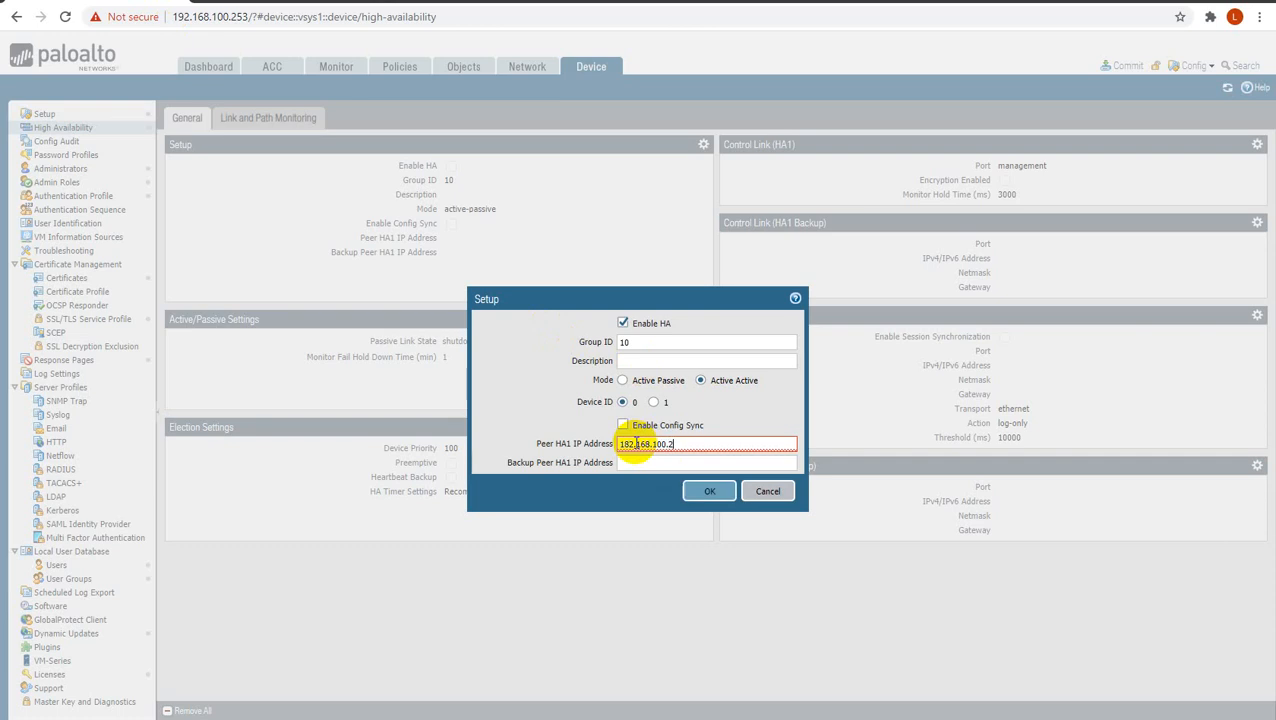
pyautogui.click(707, 490)
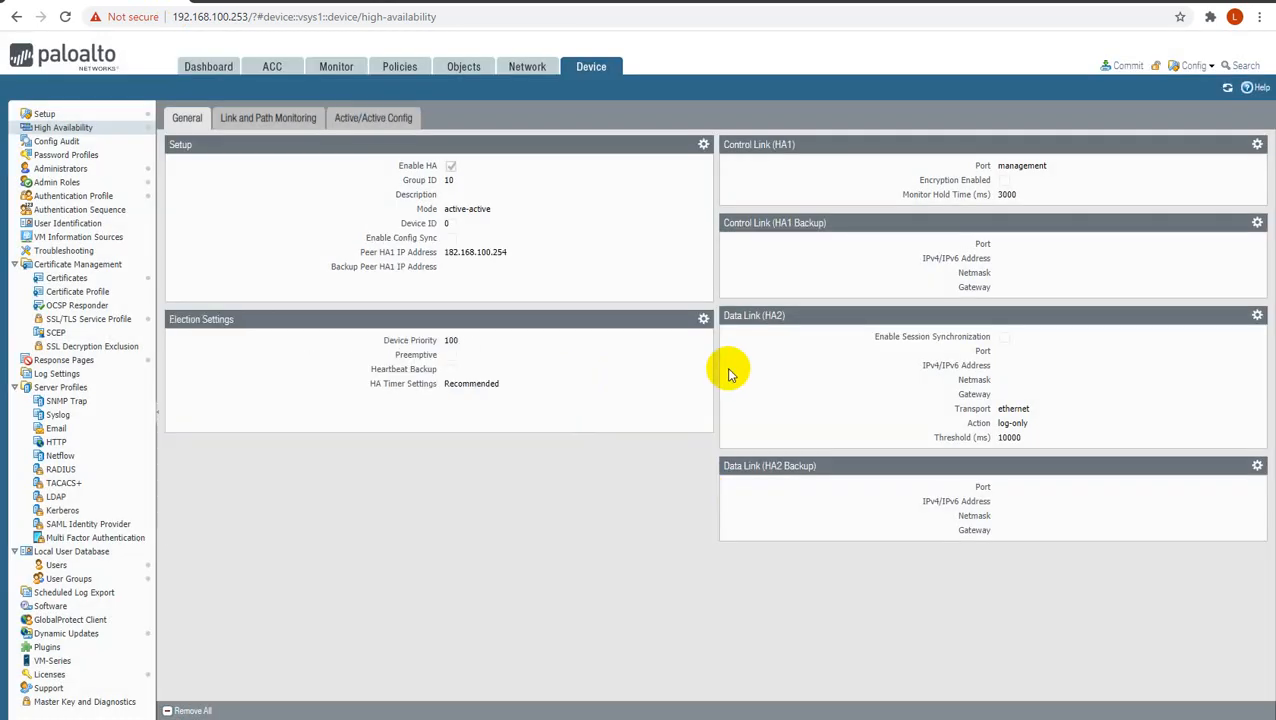
# - Select the management interface as the port for the HA1 control link
pyautogui.click(1257, 144)
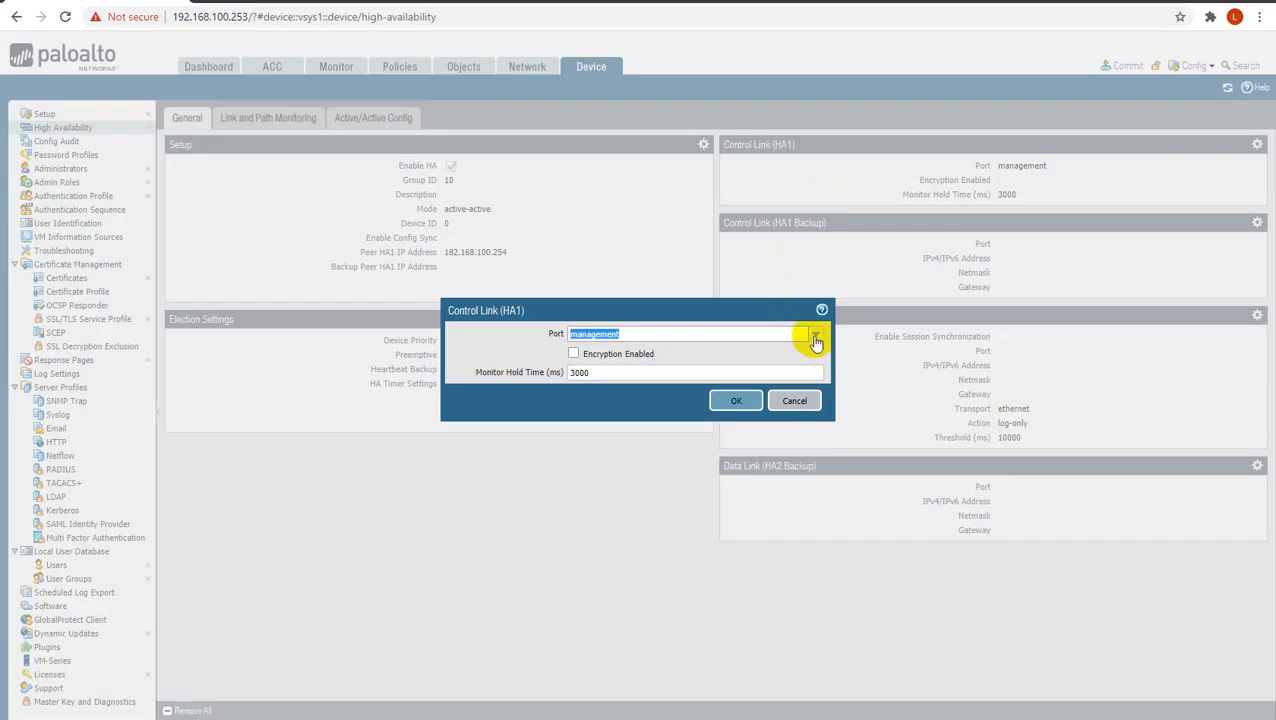
pyautogui.click(814, 334)
pyautogui.click(630, 379)
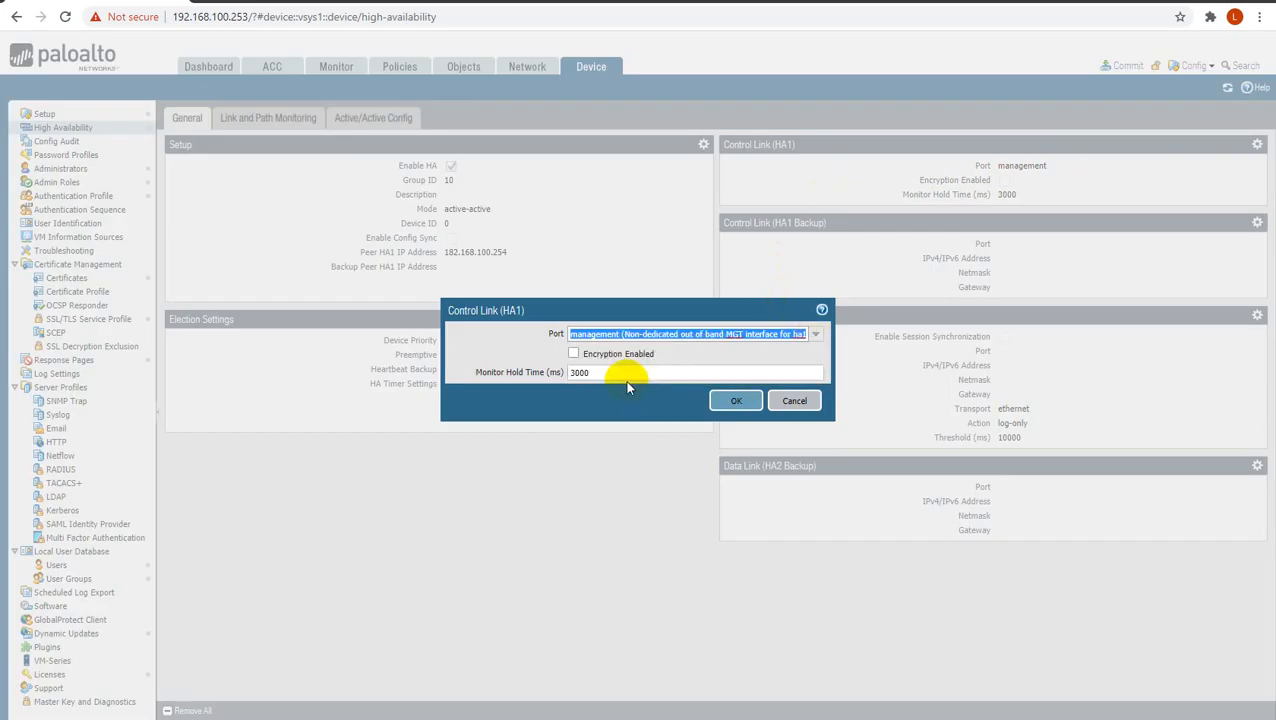
pyautogui.click(735, 401)
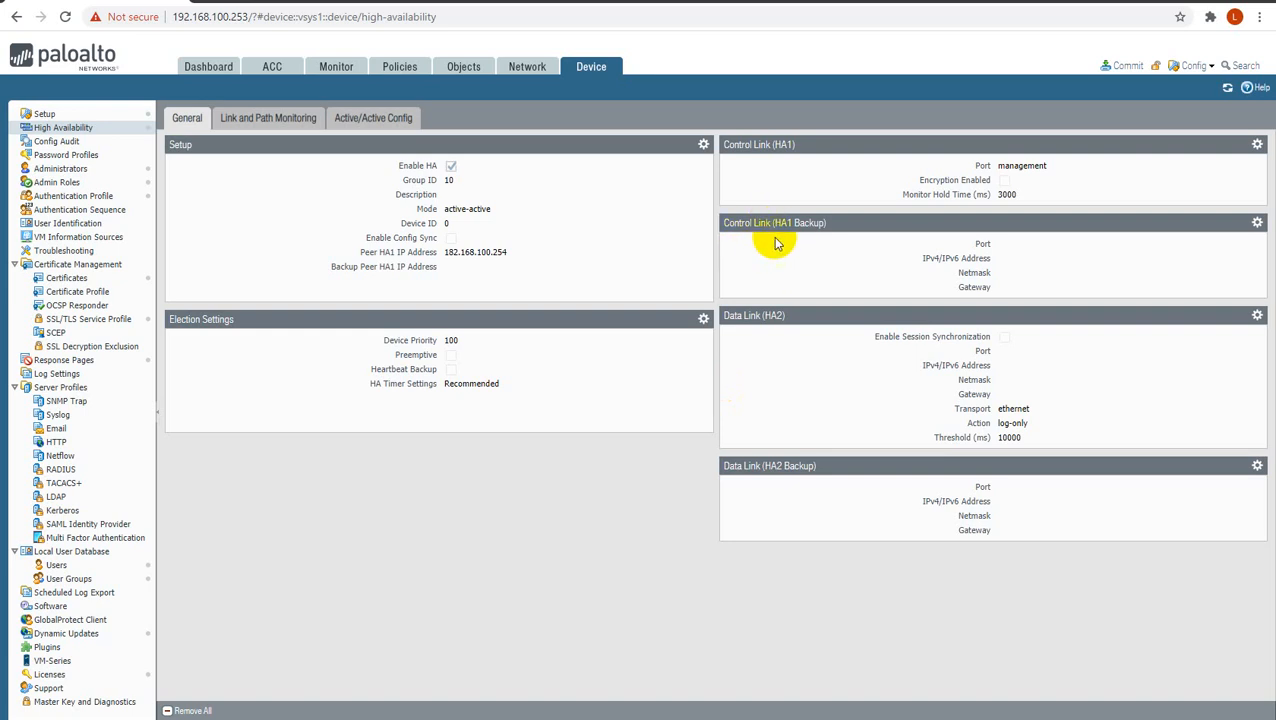
# - Set the HA2 data link's port to ethernet1/8, keeping ethernet as the transport
pyautogui.click(1257, 315)
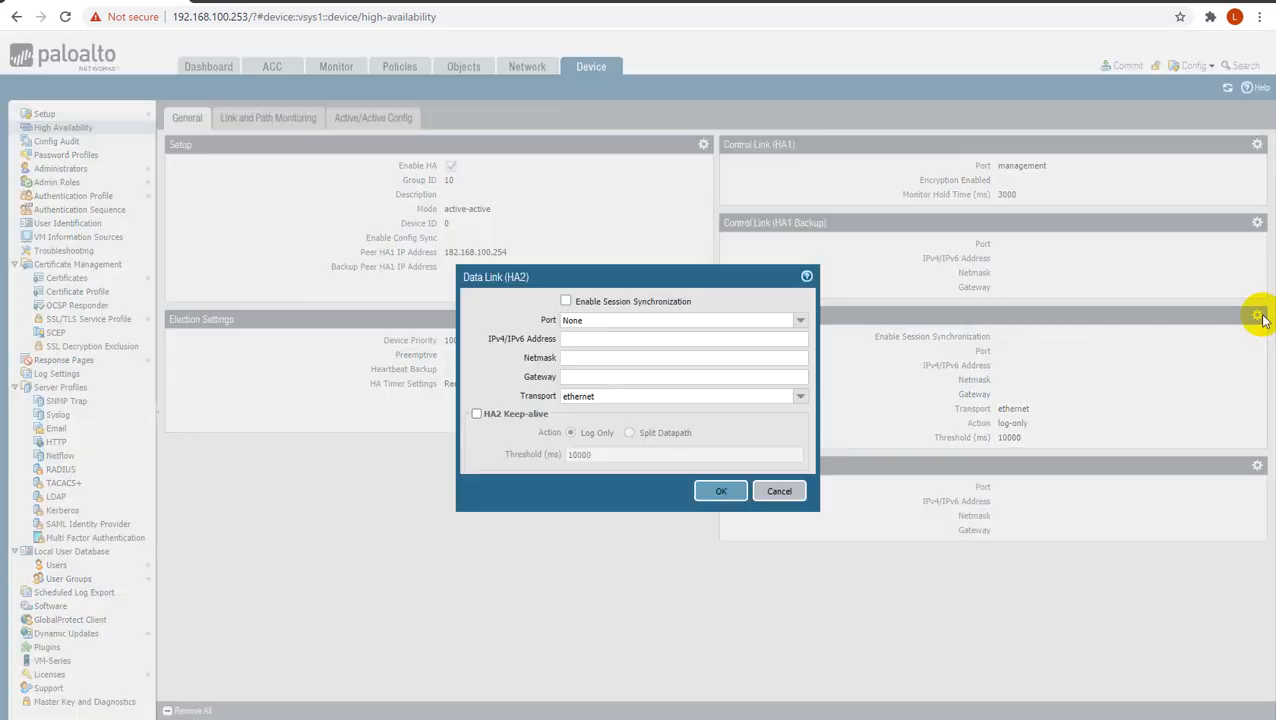
pyautogui.click(800, 320)
pyautogui.click(602, 364)
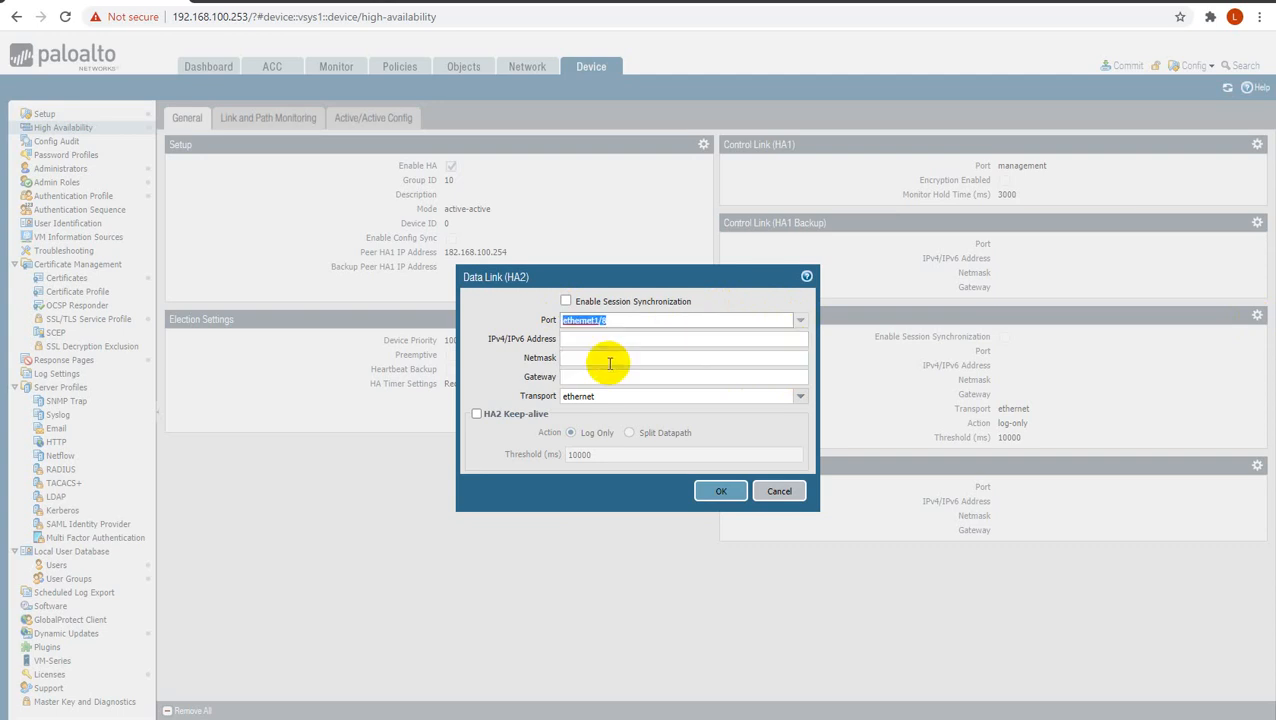
pyautogui.click(495, 360)
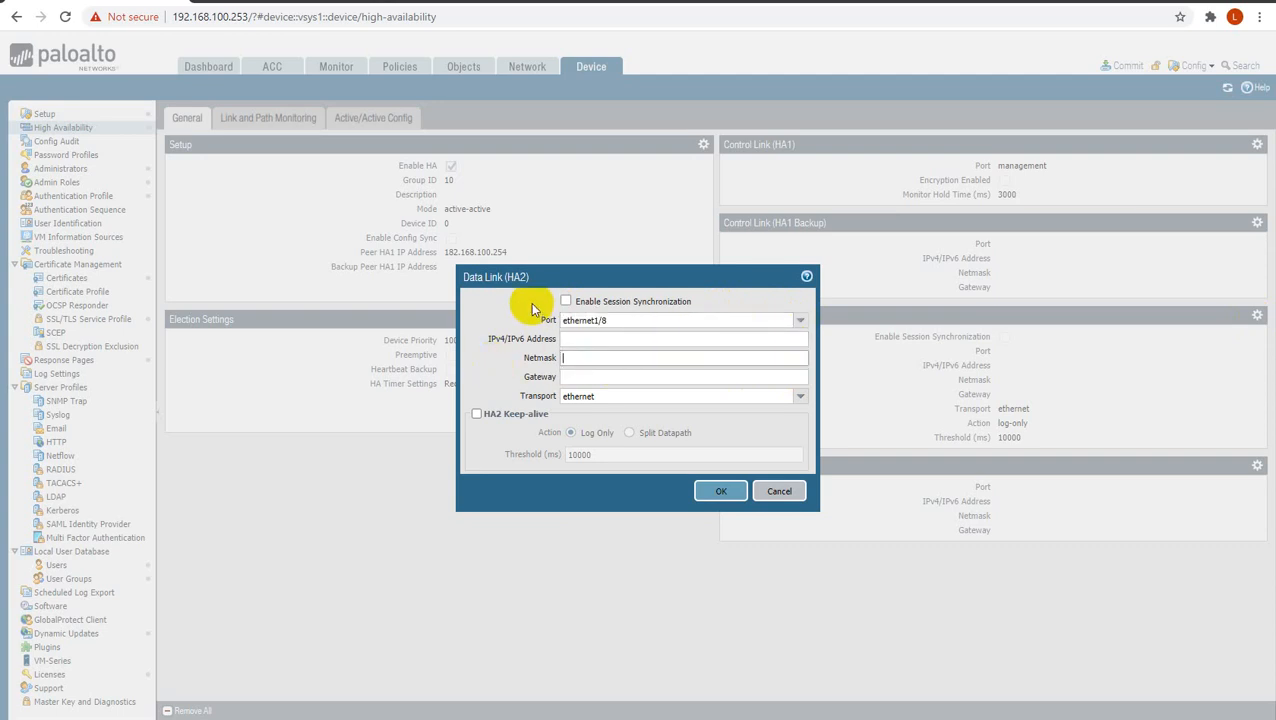
pyautogui.moveTo(515, 398)
pyautogui.mouseDown()
pyautogui.moveTo(576, 410)
pyautogui.moveTo(533, 399)
pyautogui.mouseUp()
pyautogui.click(521, 398)
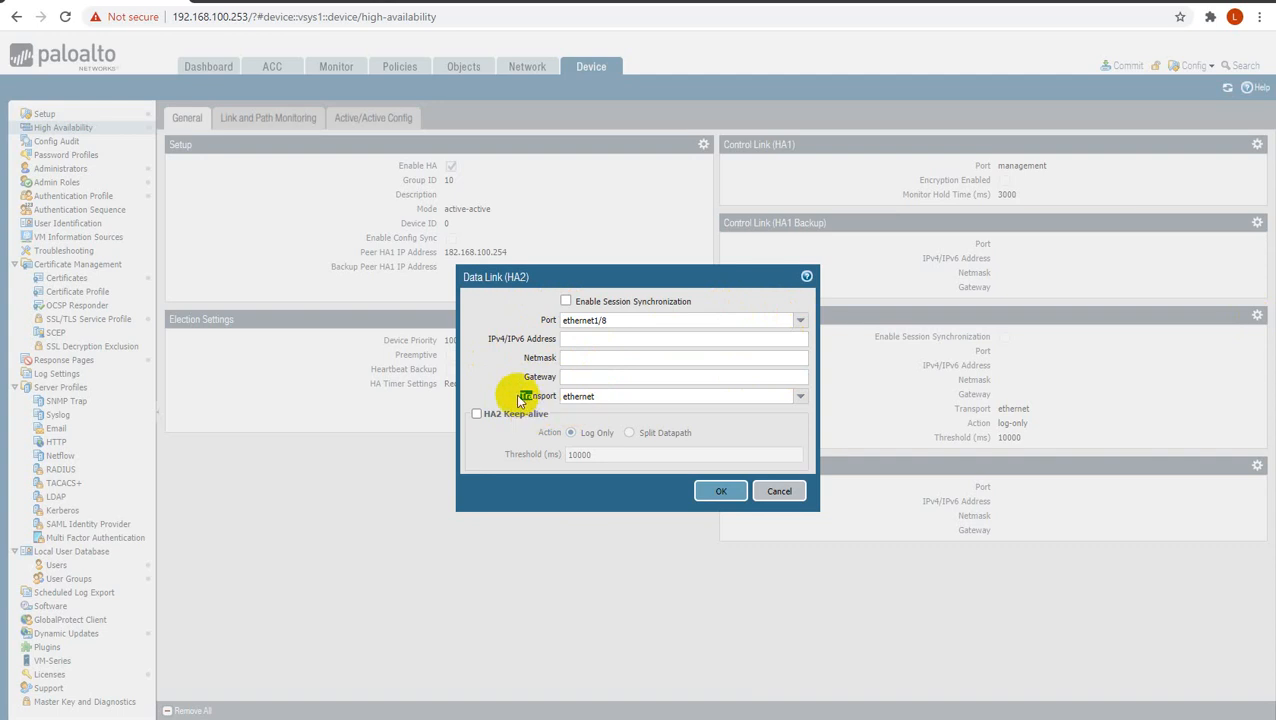
pyautogui.click(520, 397)
pyautogui.click(638, 410)
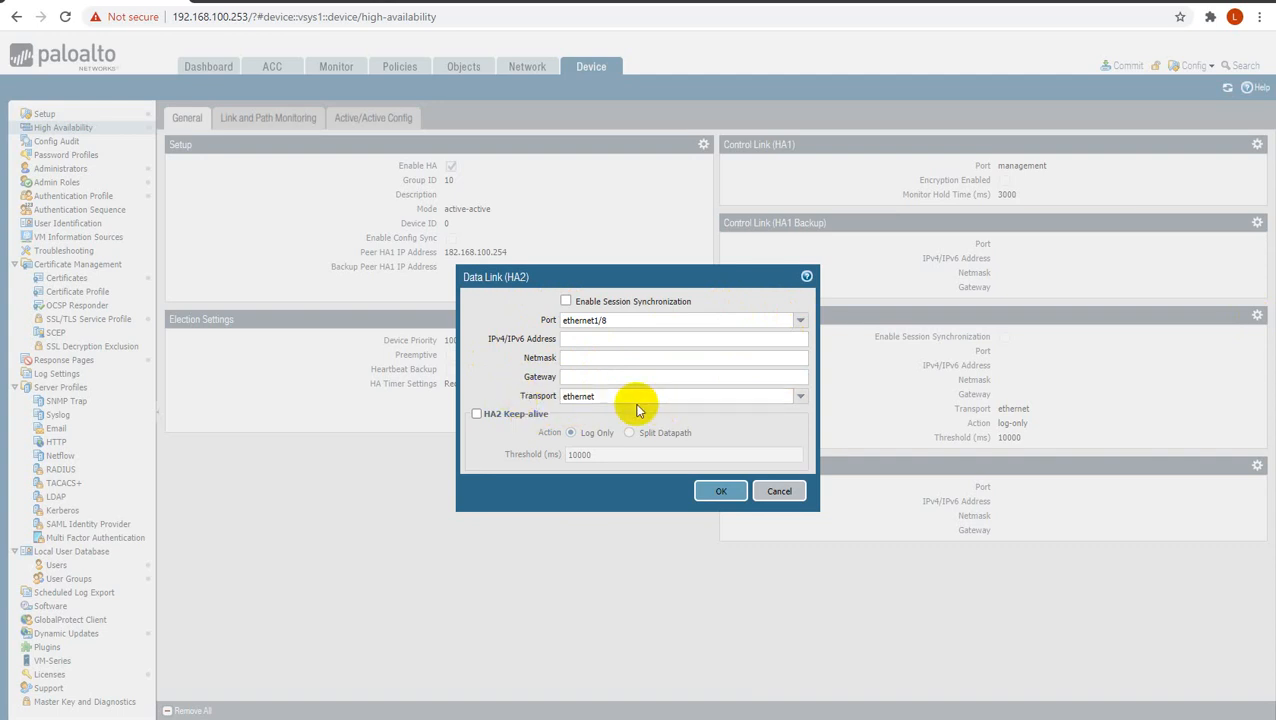
pyautogui.click(799, 397)
pyautogui.click(508, 378)
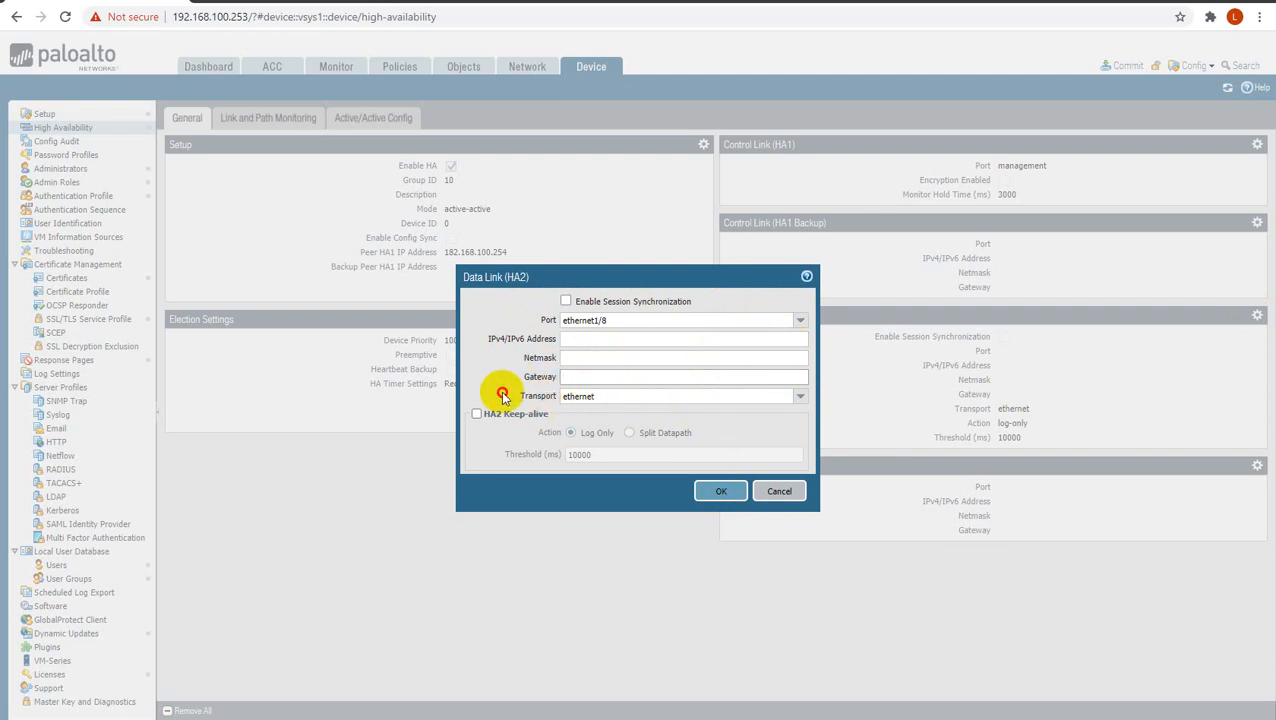
pyautogui.moveTo(501, 396); pyautogui.dragTo(545, 402)
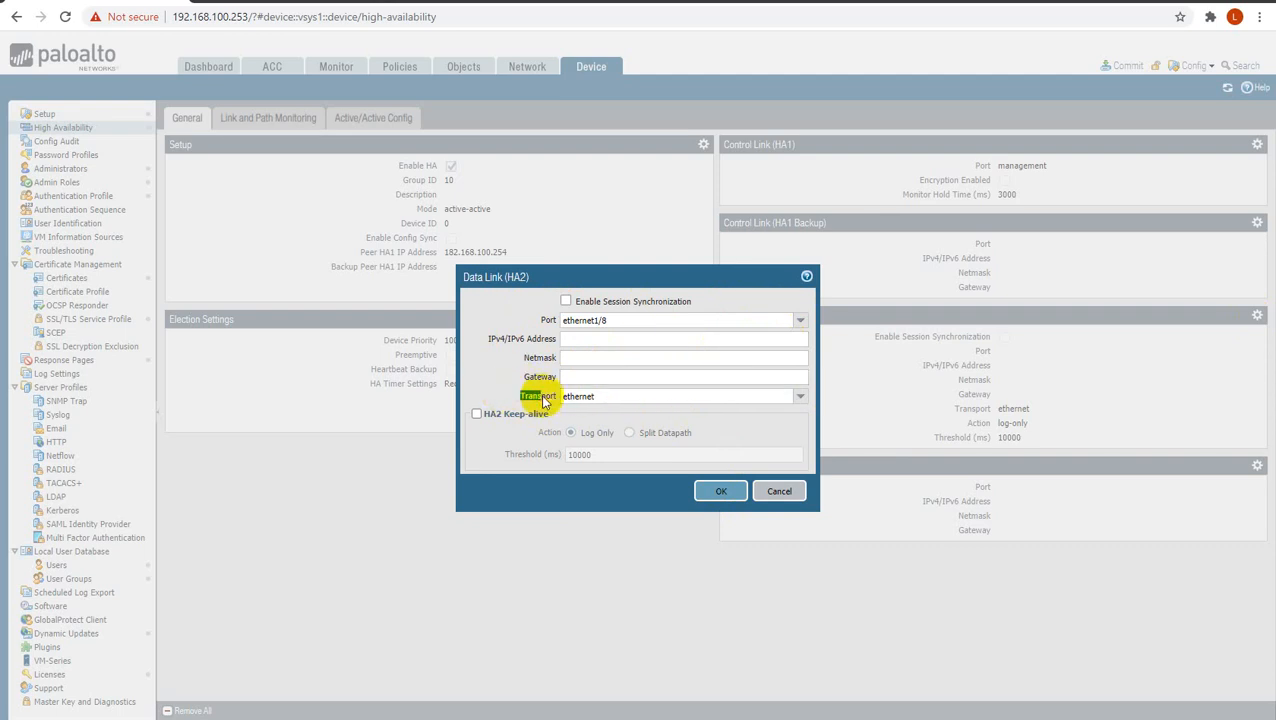
pyautogui.click(714, 495)
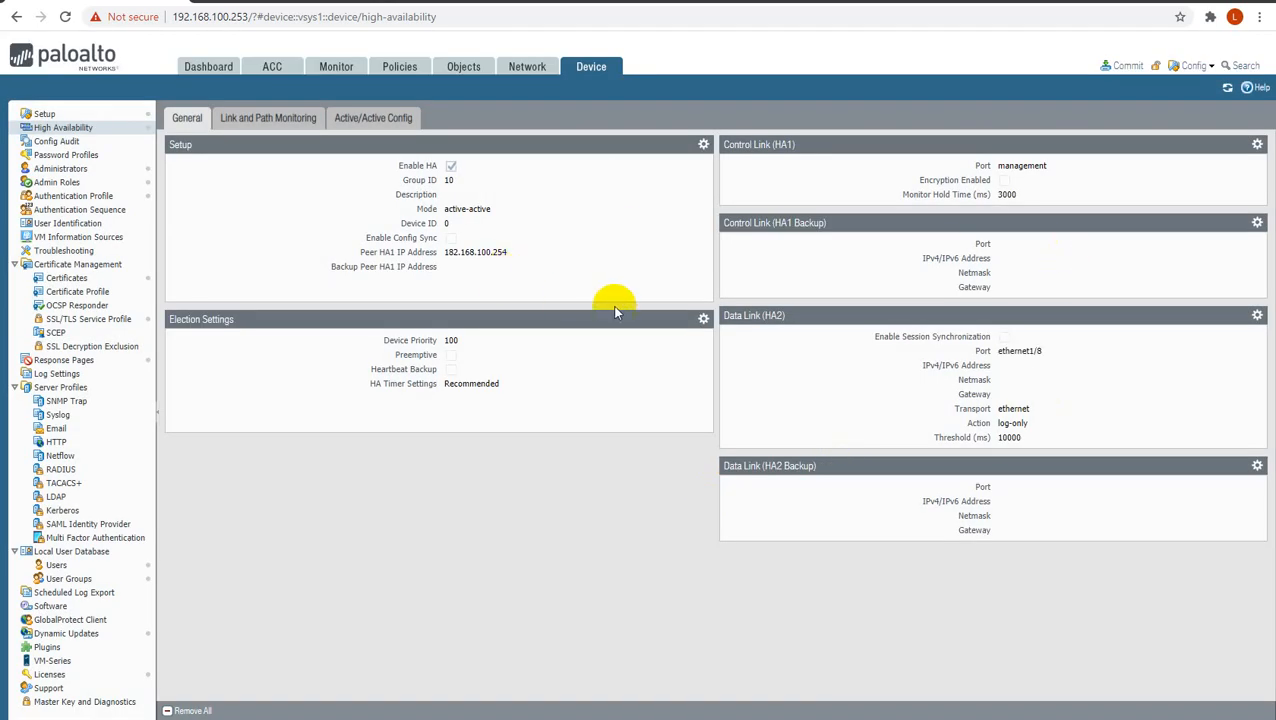
# - Add a link monitoring group named WAN-In that monitors interface ethernet1/1
pyautogui.click(280, 119)
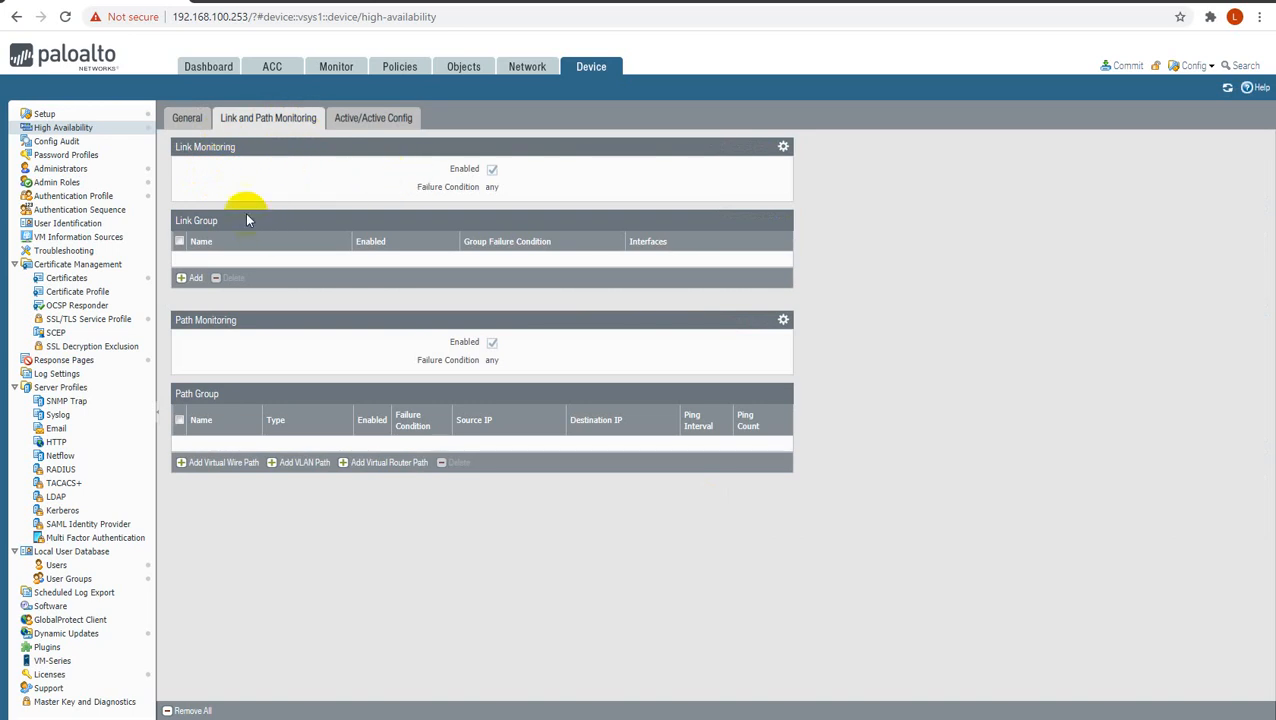
pyautogui.click(192, 278)
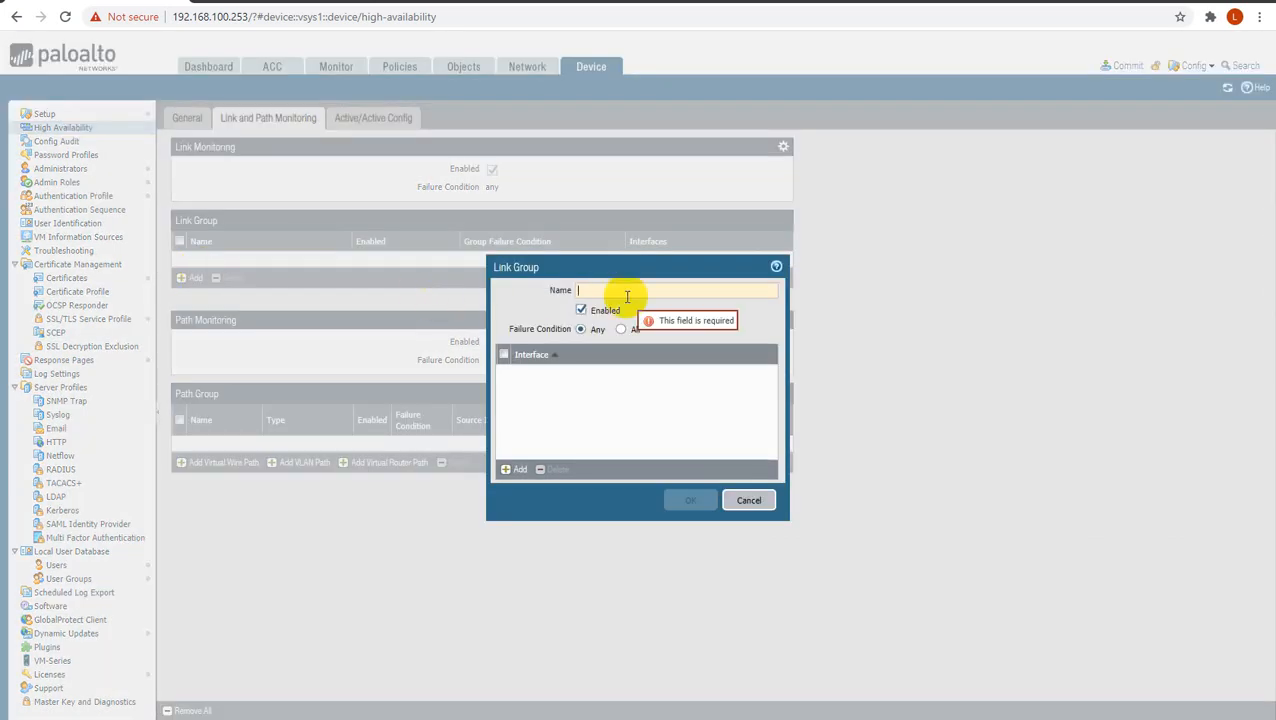
pyautogui.write('WAN-In')
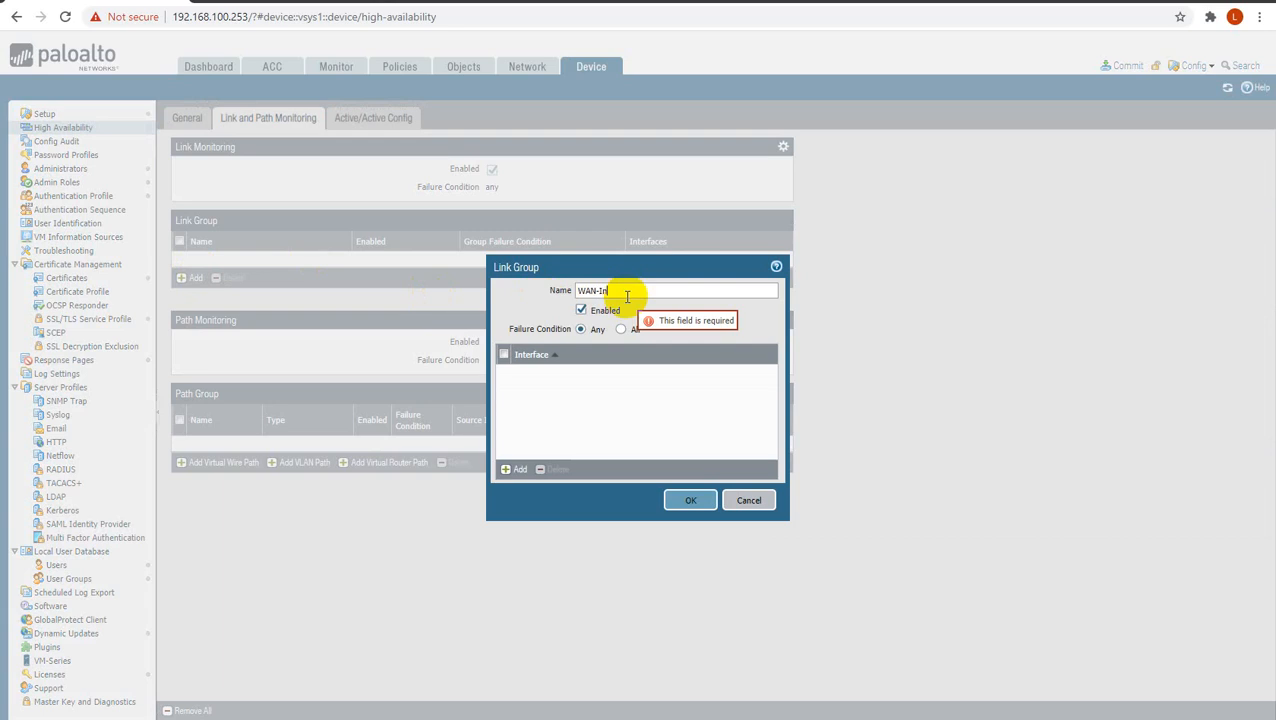
pyautogui.click(508, 470)
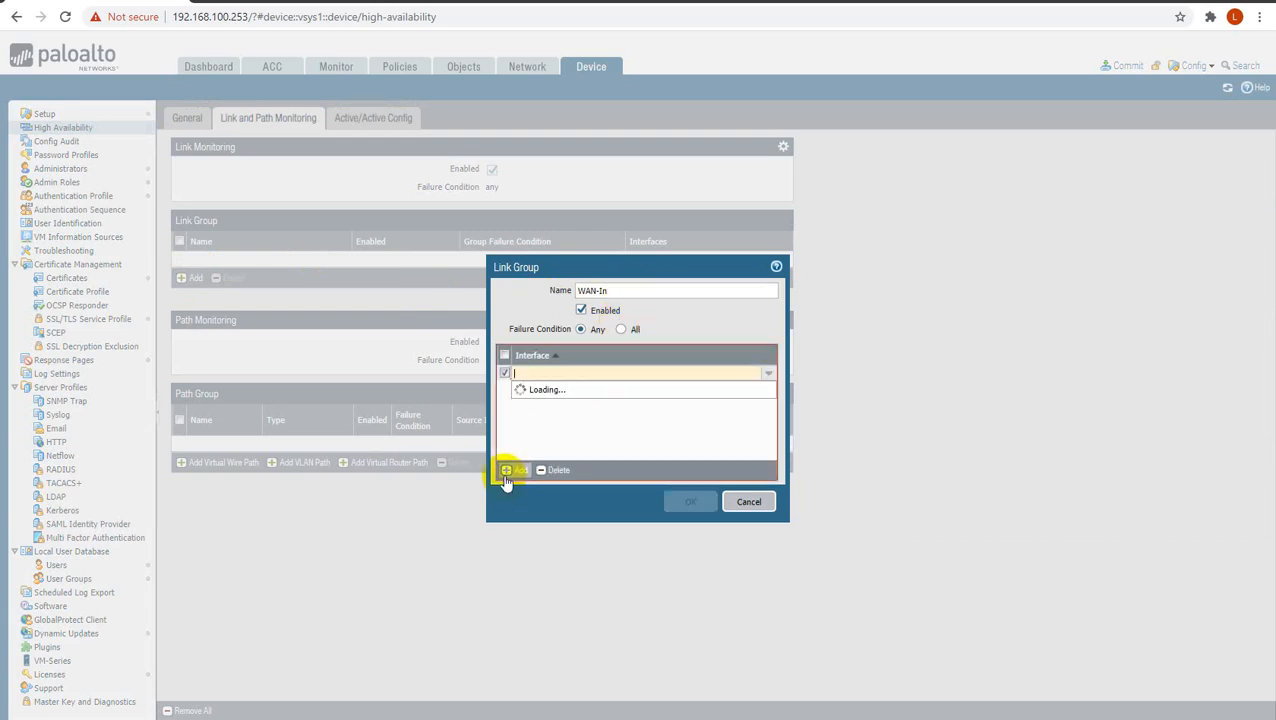
pyautogui.click(549, 390)
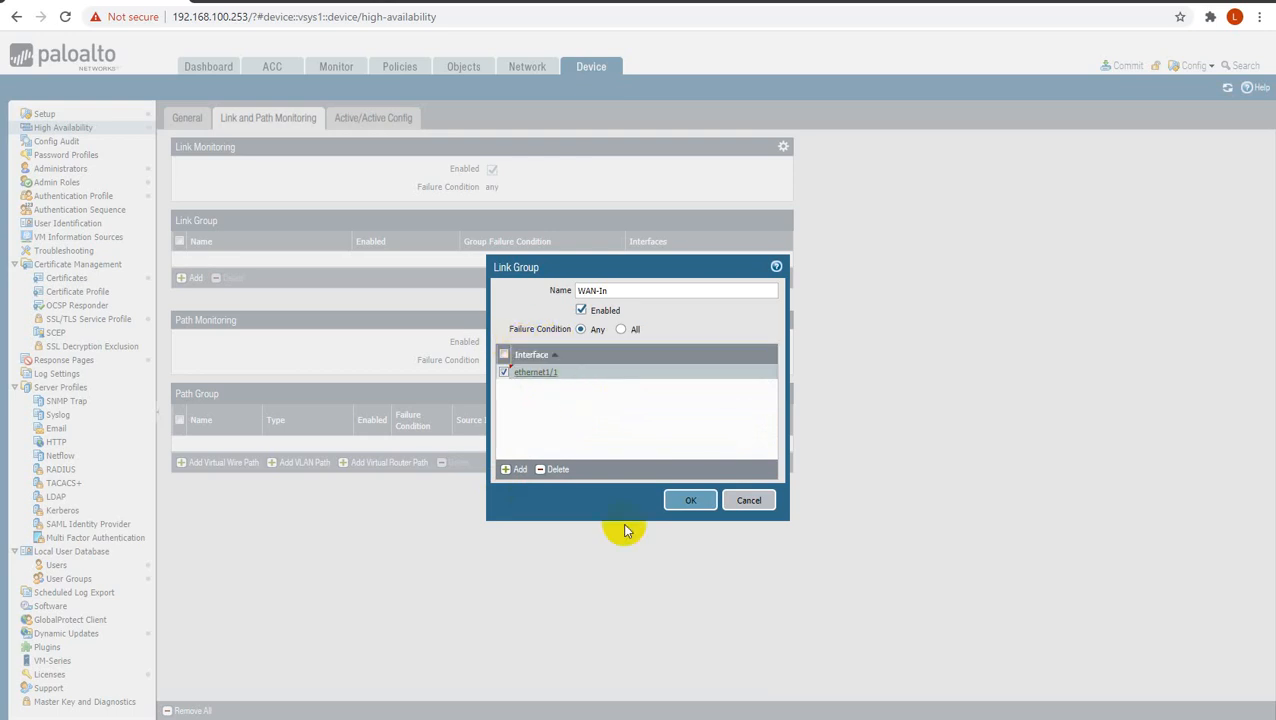
pyautogui.click(683, 503)
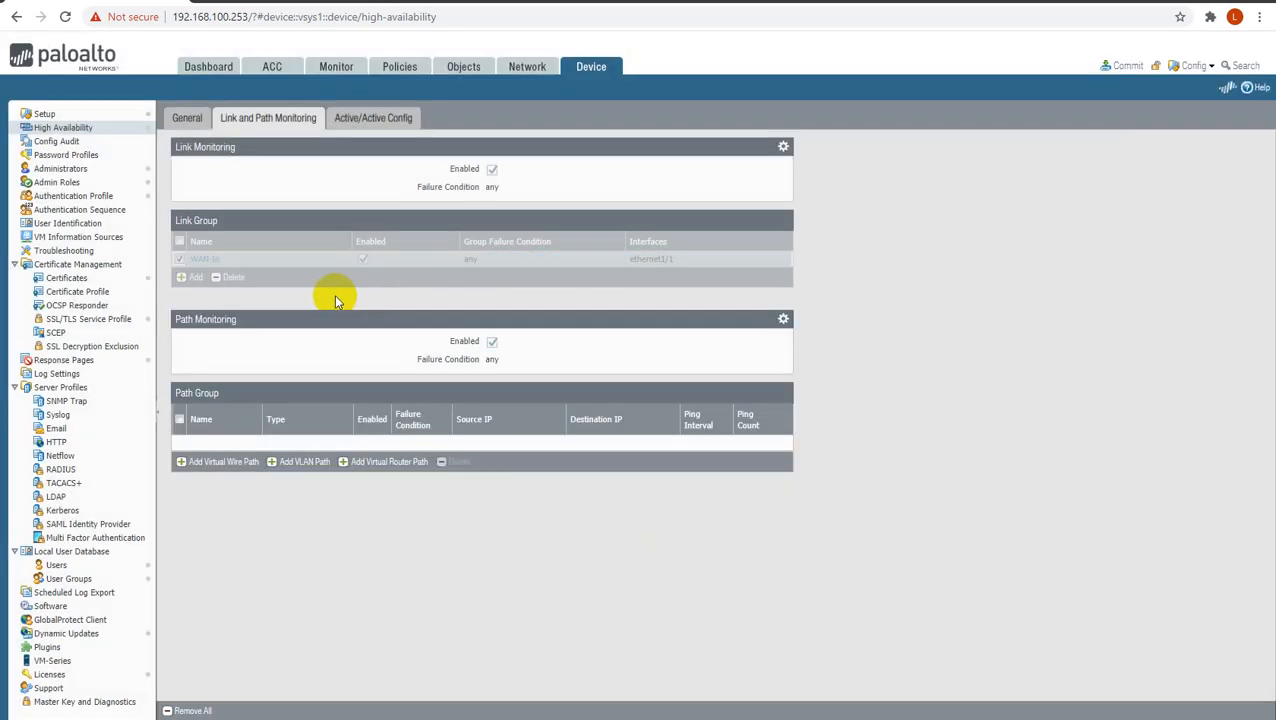
# - Add a second link group named LAN-Link that monitors interface ethernet1/2
pyautogui.click(188, 277)
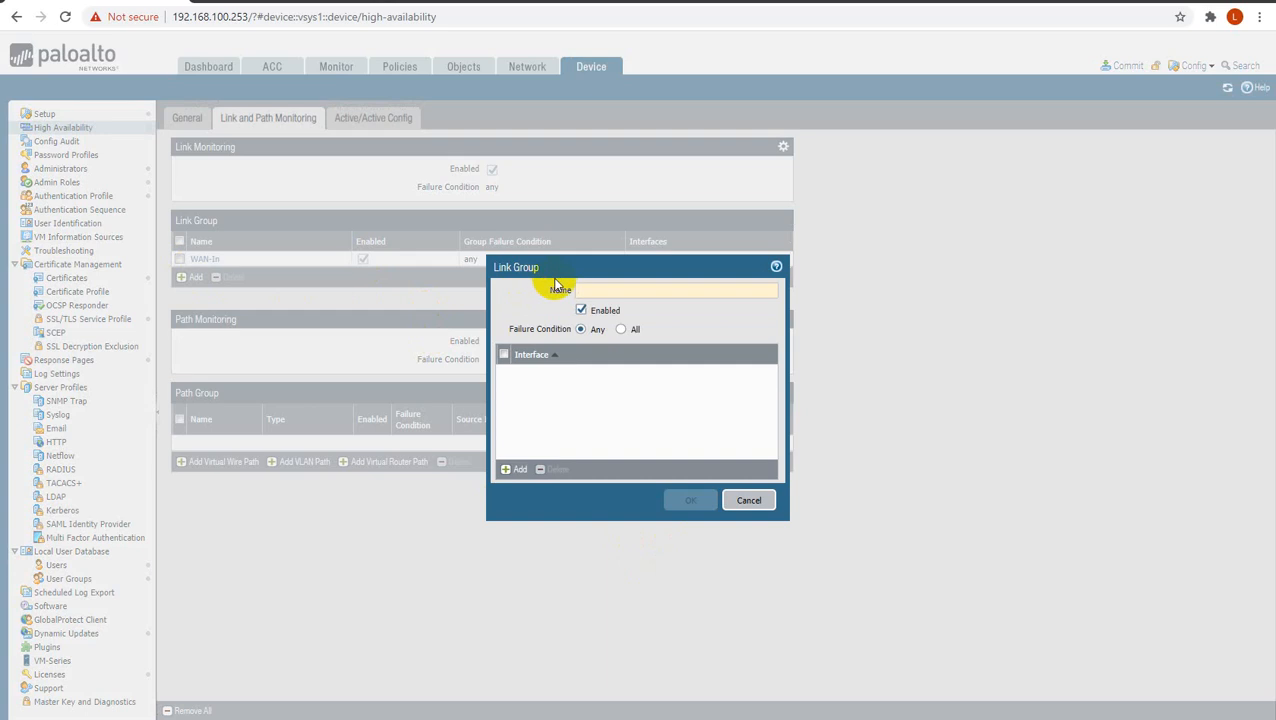
pyautogui.write('LAN-Link')
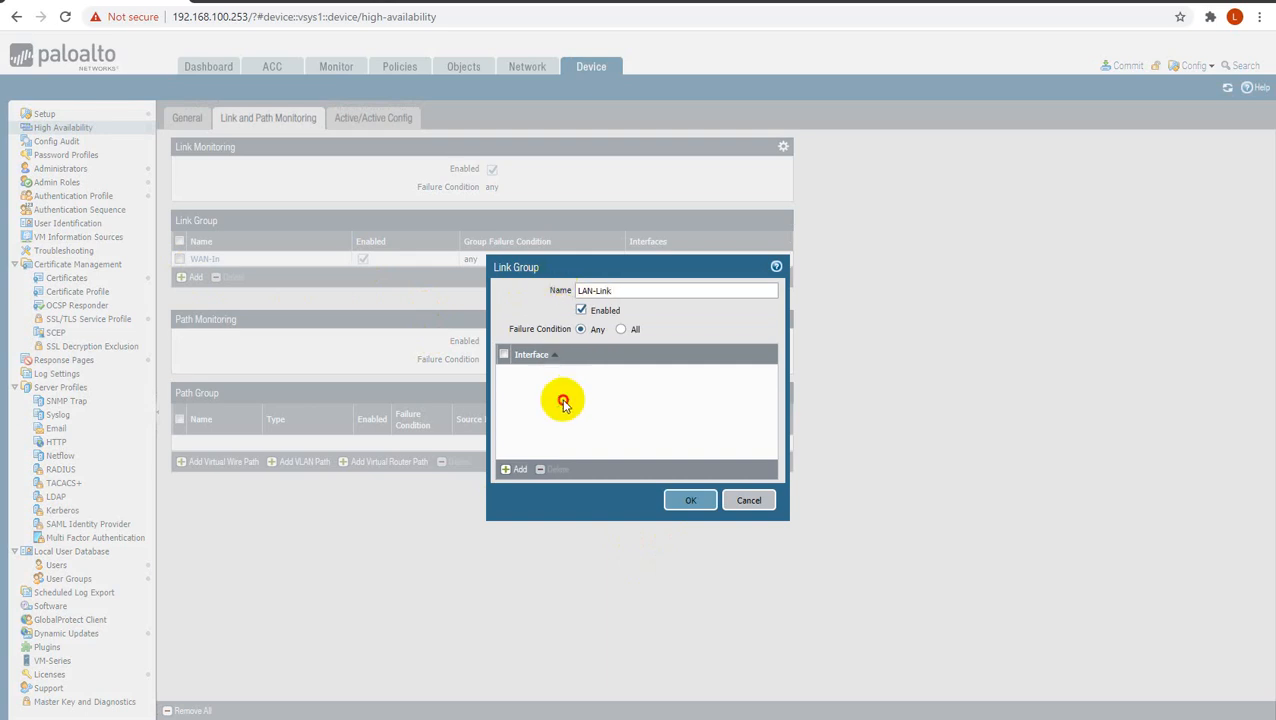
pyautogui.click(522, 469)
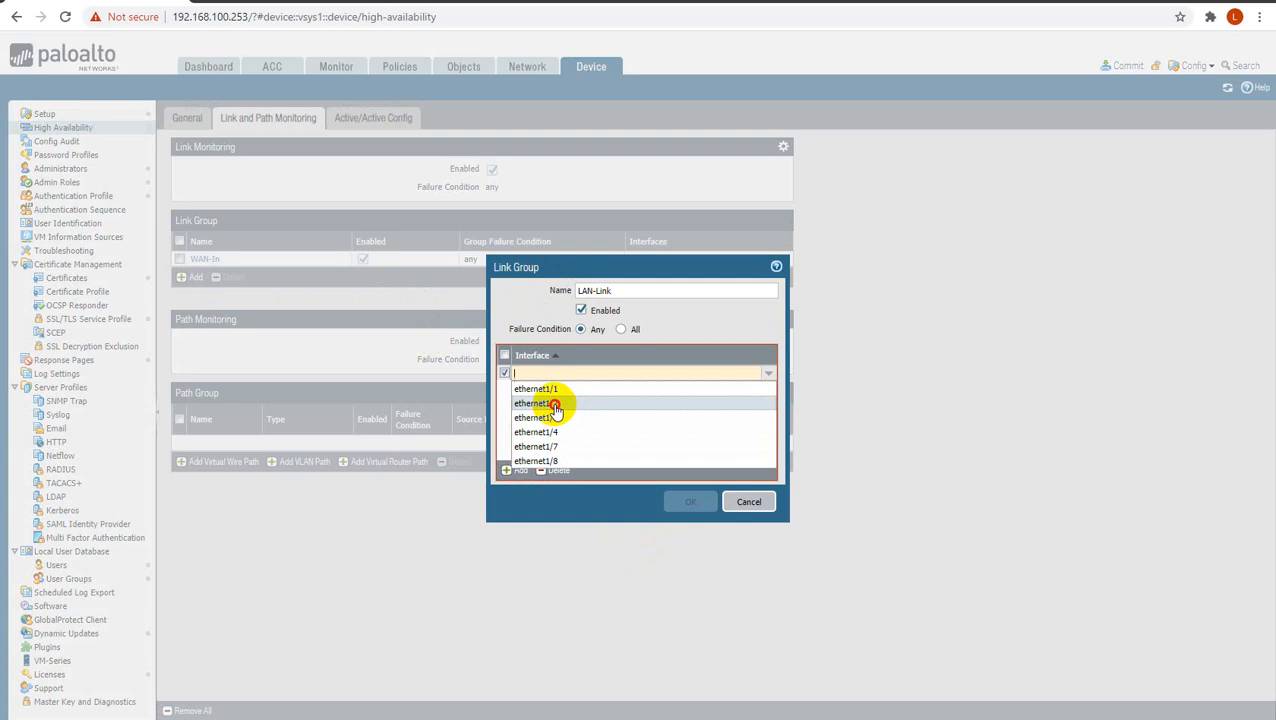
pyautogui.click(555, 403)
pyautogui.click(689, 501)
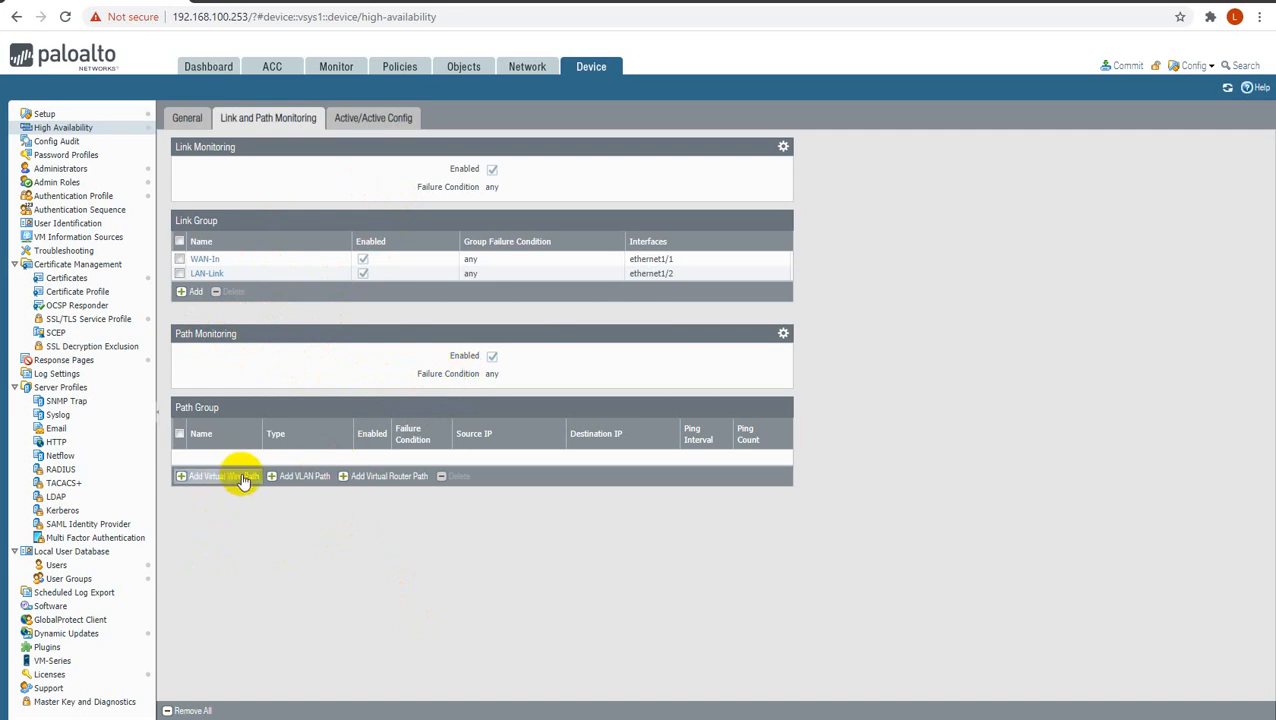
# - Add a virtual router path group for PAN_VR with destination IP 4.2.2.2
pyautogui.click(379, 480)
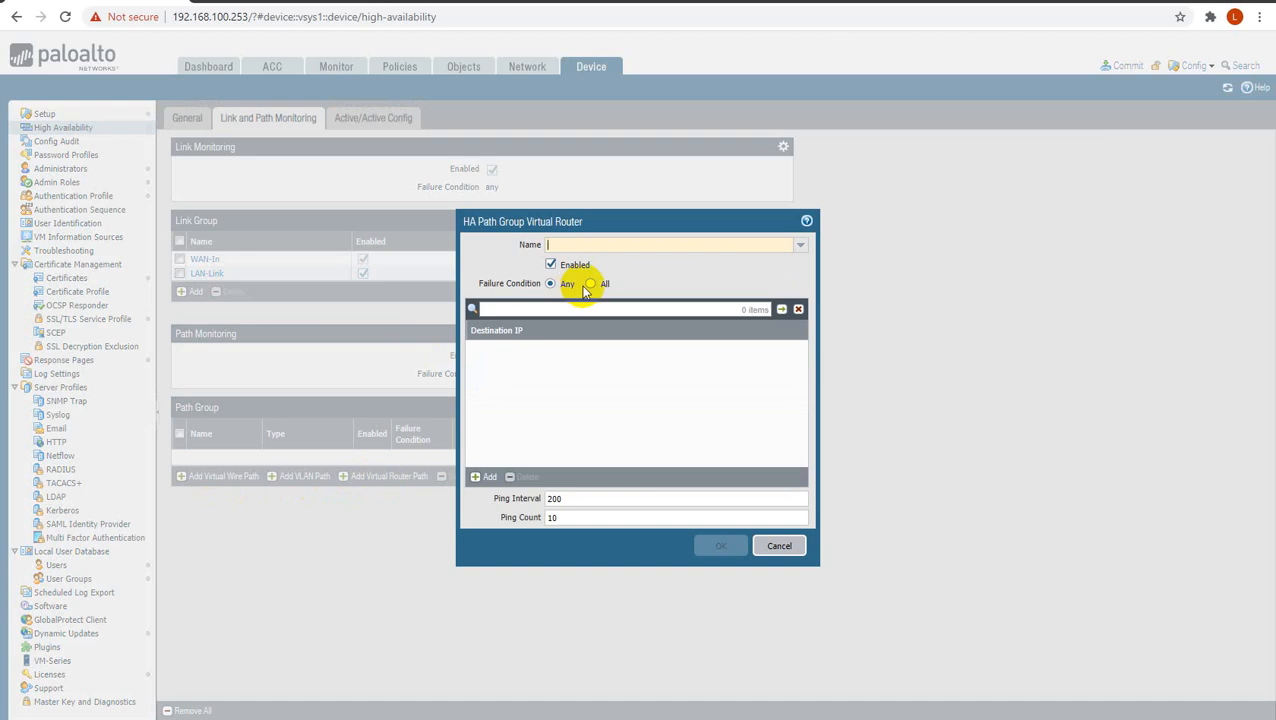
pyautogui.click(800, 245)
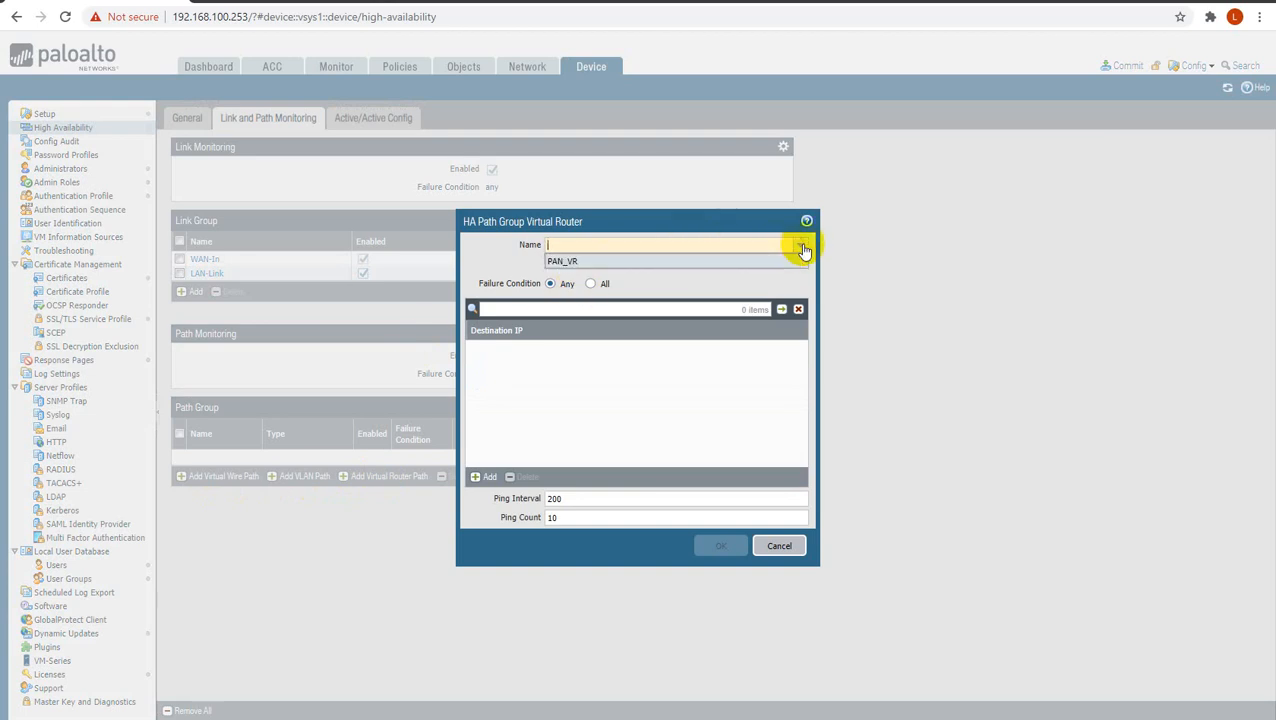
pyautogui.click(605, 262)
pyautogui.click(480, 478)
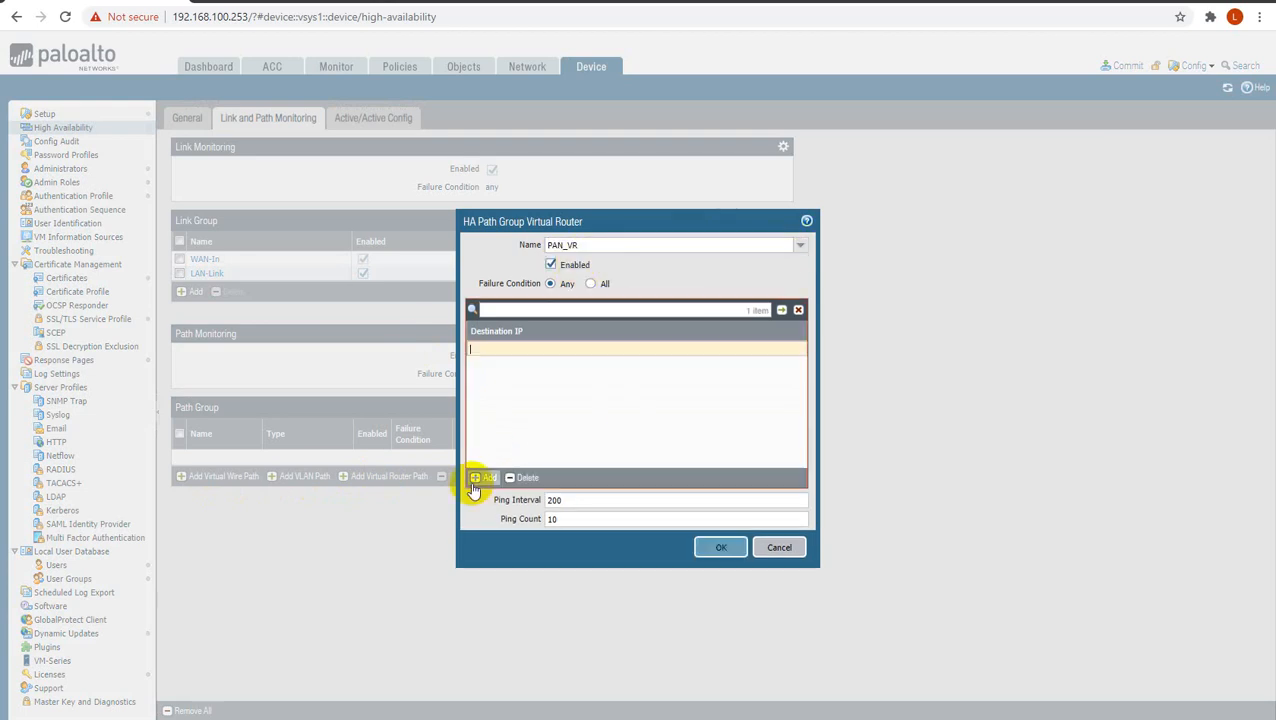
pyautogui.write('4.2.2.2')
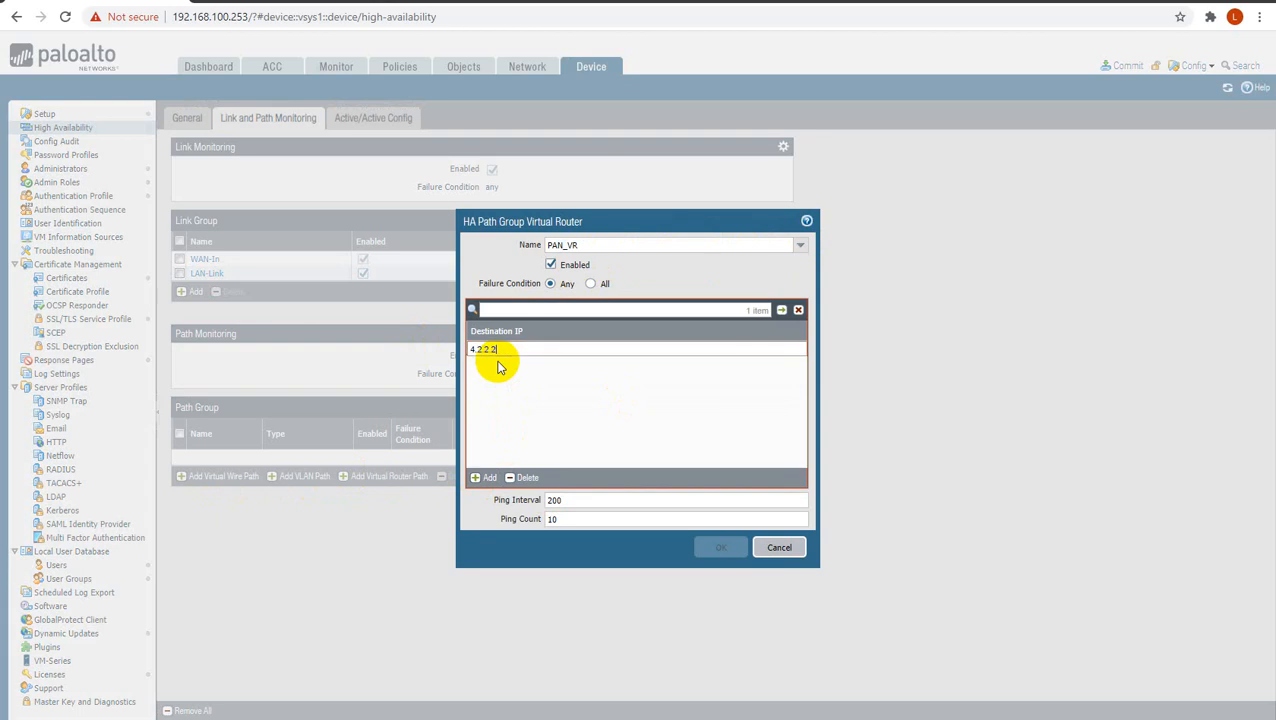
pyautogui.click(523, 398)
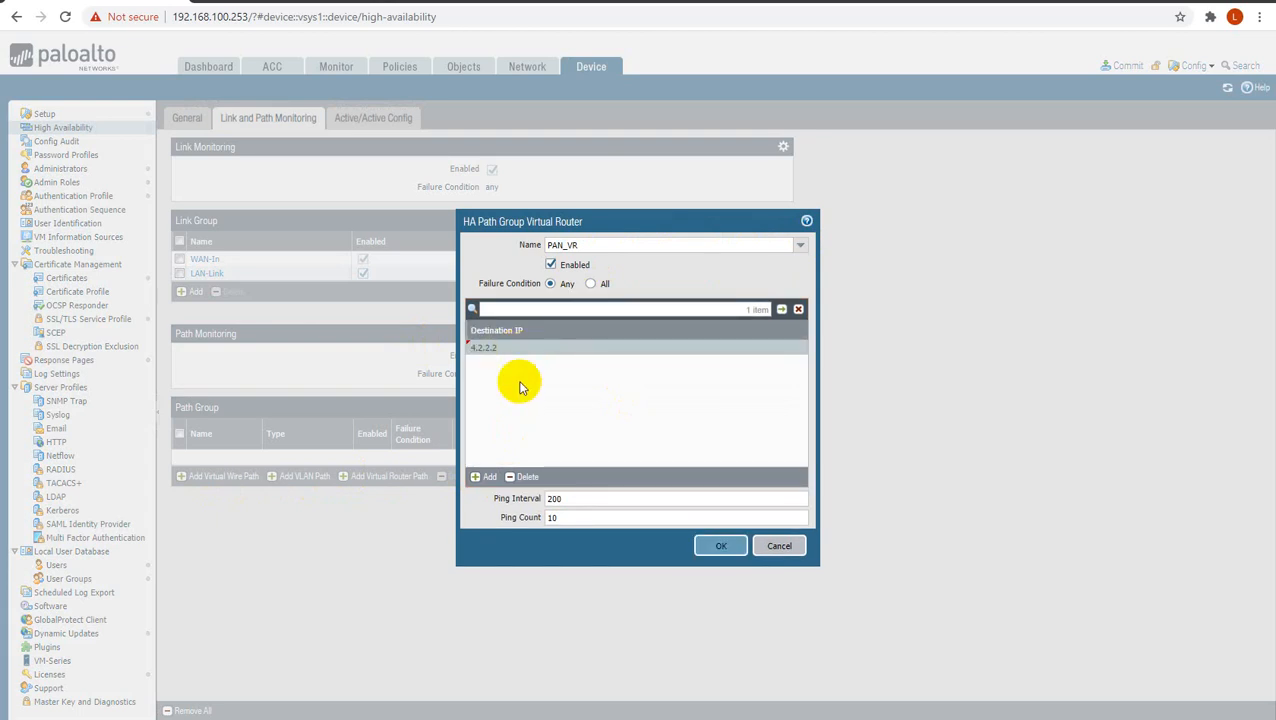
pyautogui.click(721, 548)
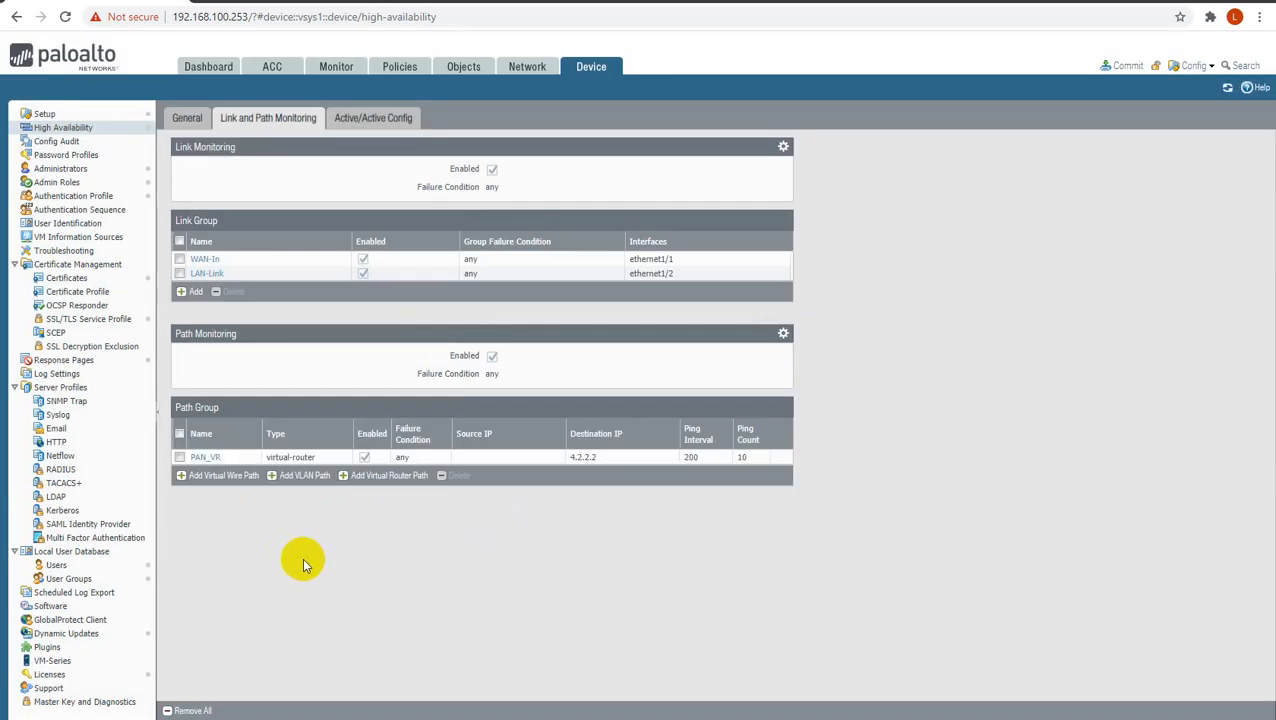
# - Set the HA3 interface to ethernet1/7 in the active/active packet forwarding settings
pyautogui.click(364, 122)
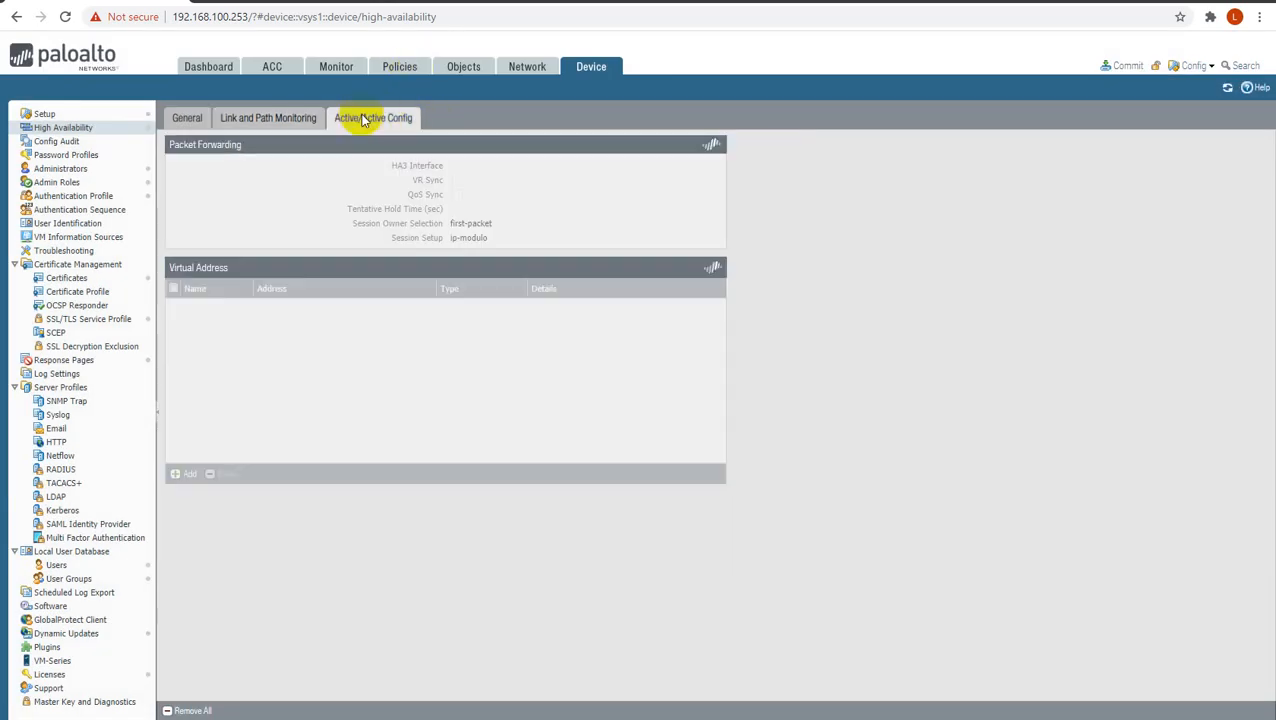
pyautogui.click(716, 144)
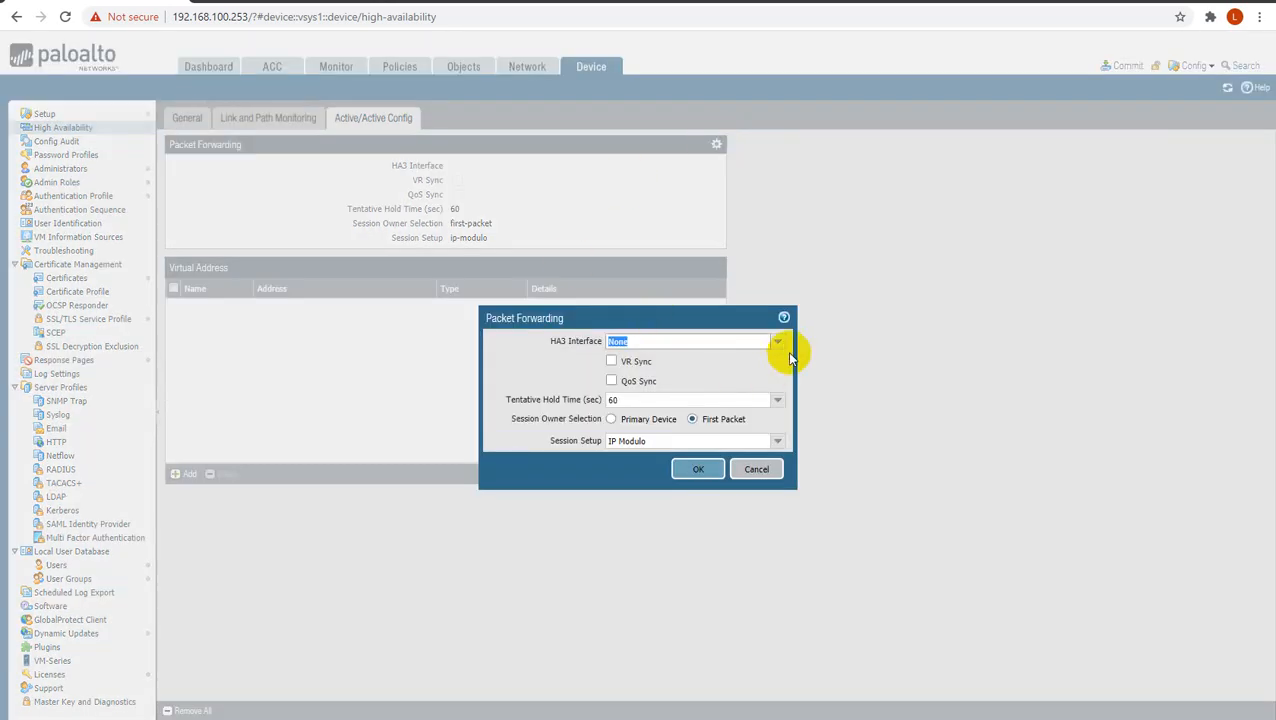
pyautogui.click(777, 343)
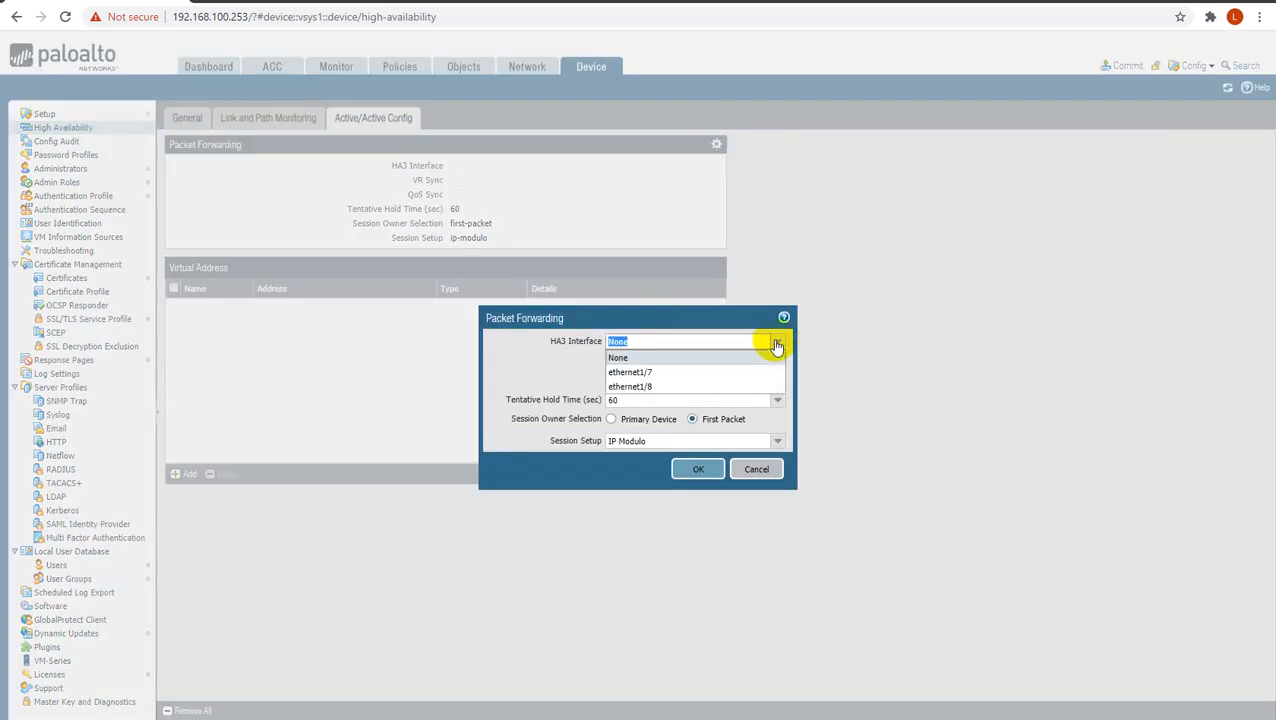
pyautogui.click(640, 373)
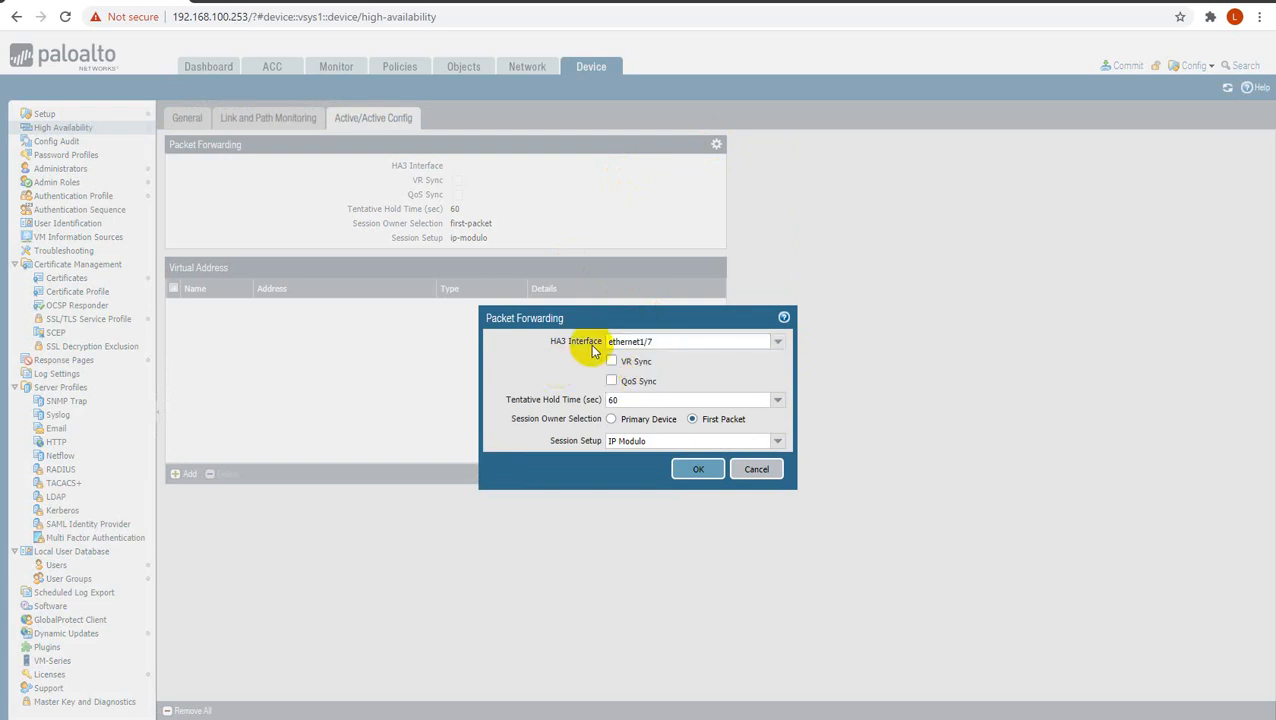
pyautogui.click(697, 470)
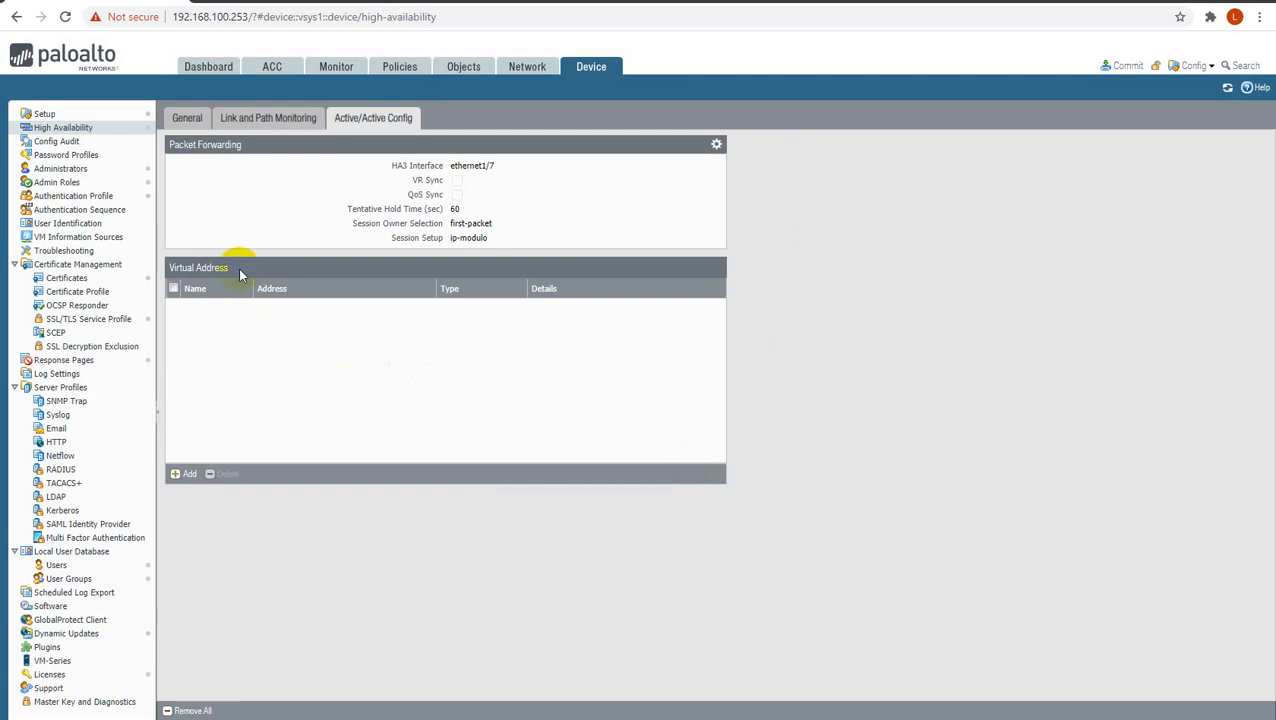
# - Create an HA virtual address on ethernet1/1 with floating IPv4 address 192.168.1.33, device 0 priority 0 and device 1 priority 1
pyautogui.click(186, 474)
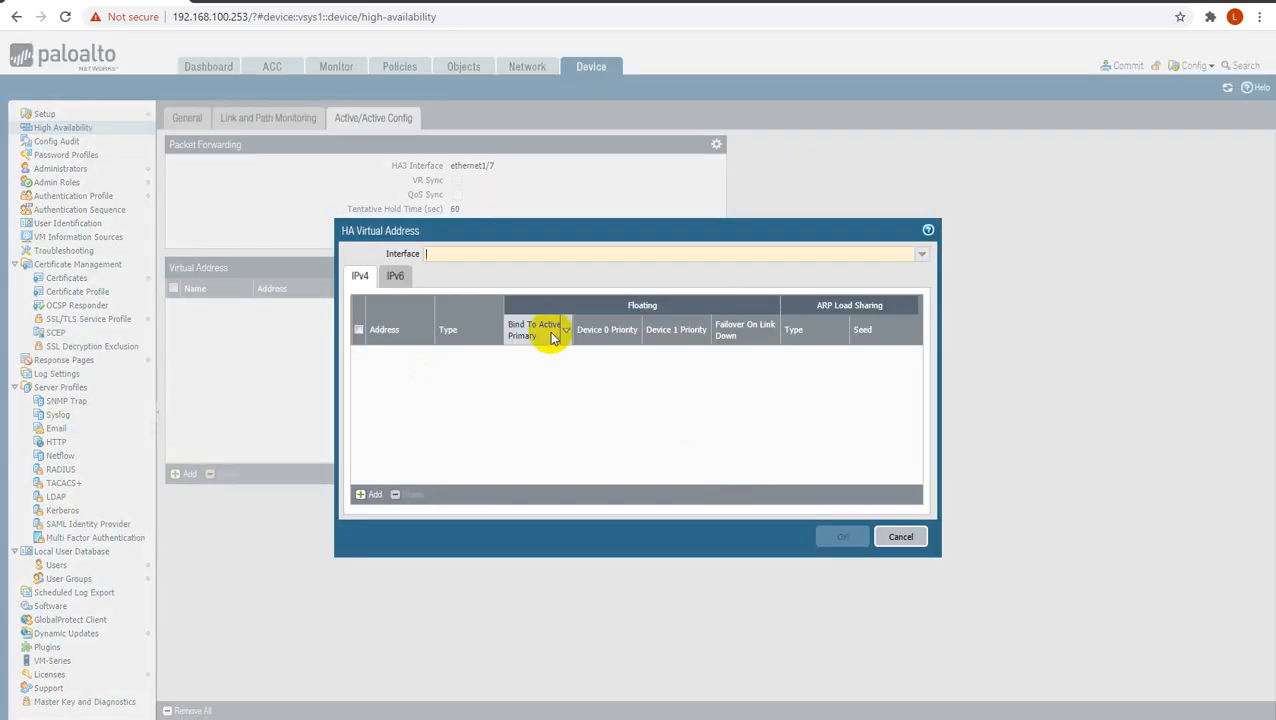
pyautogui.click(922, 256)
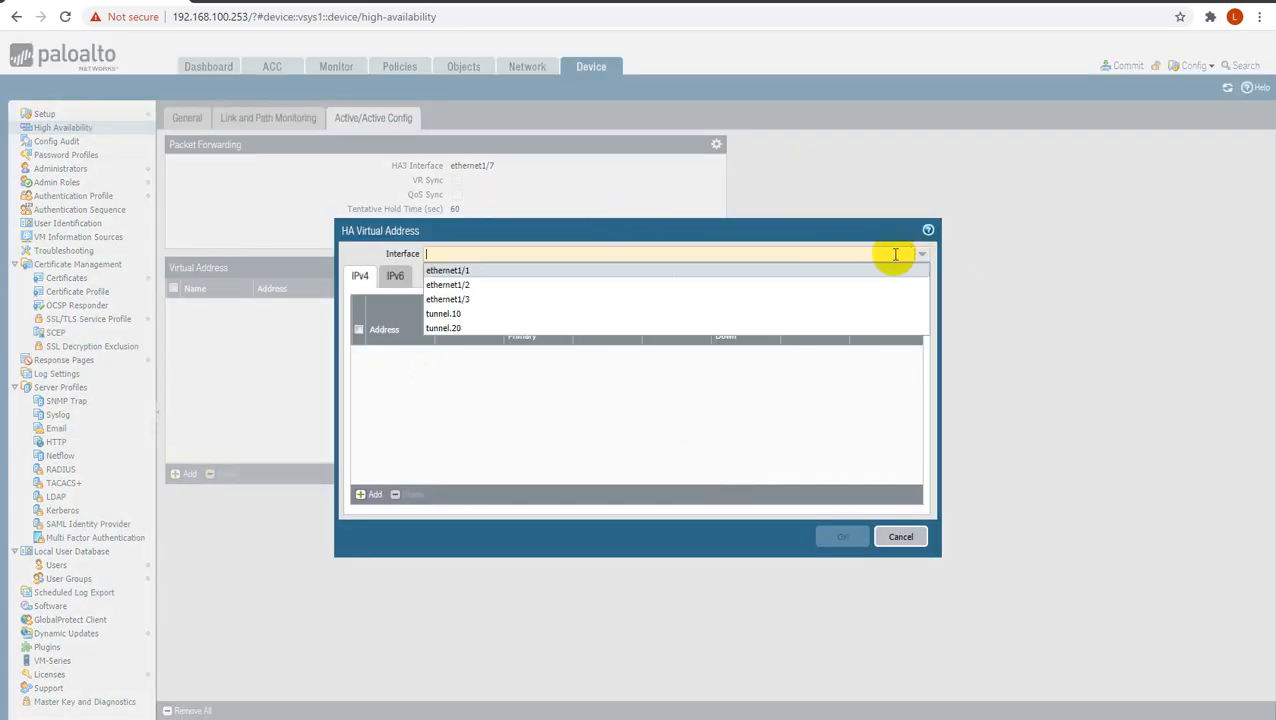
pyautogui.click(497, 272)
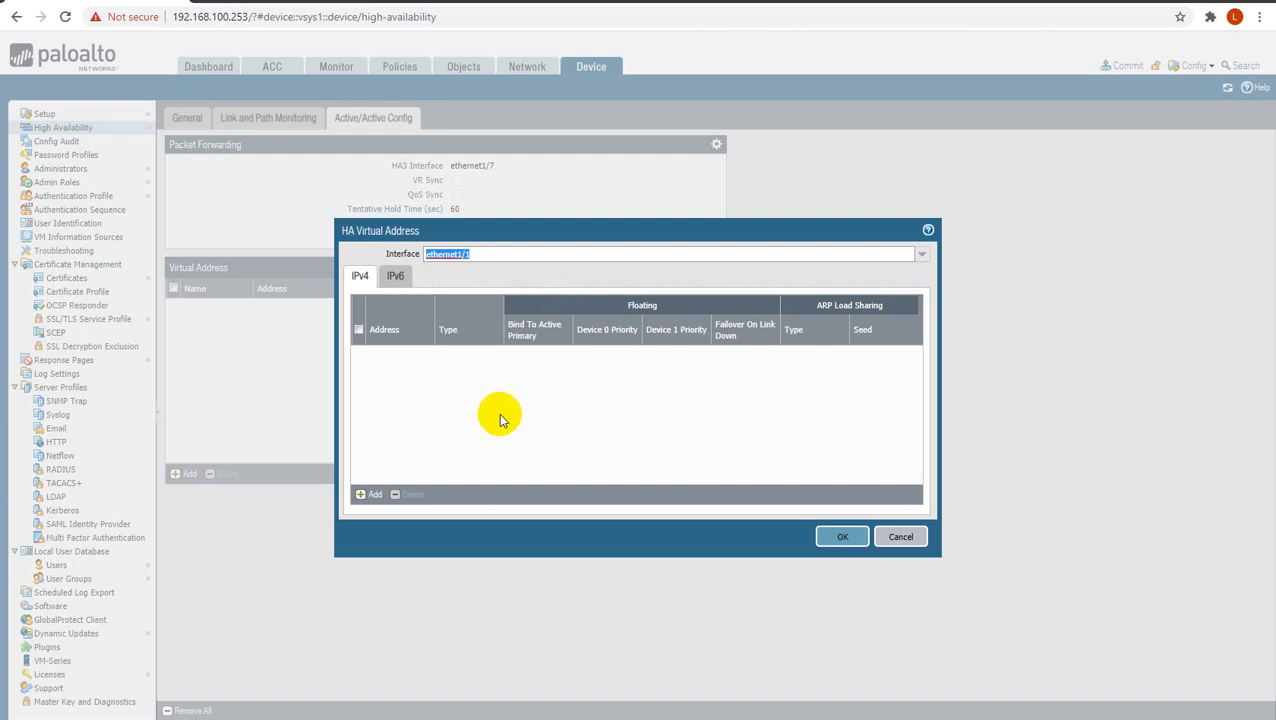
pyautogui.click(362, 497)
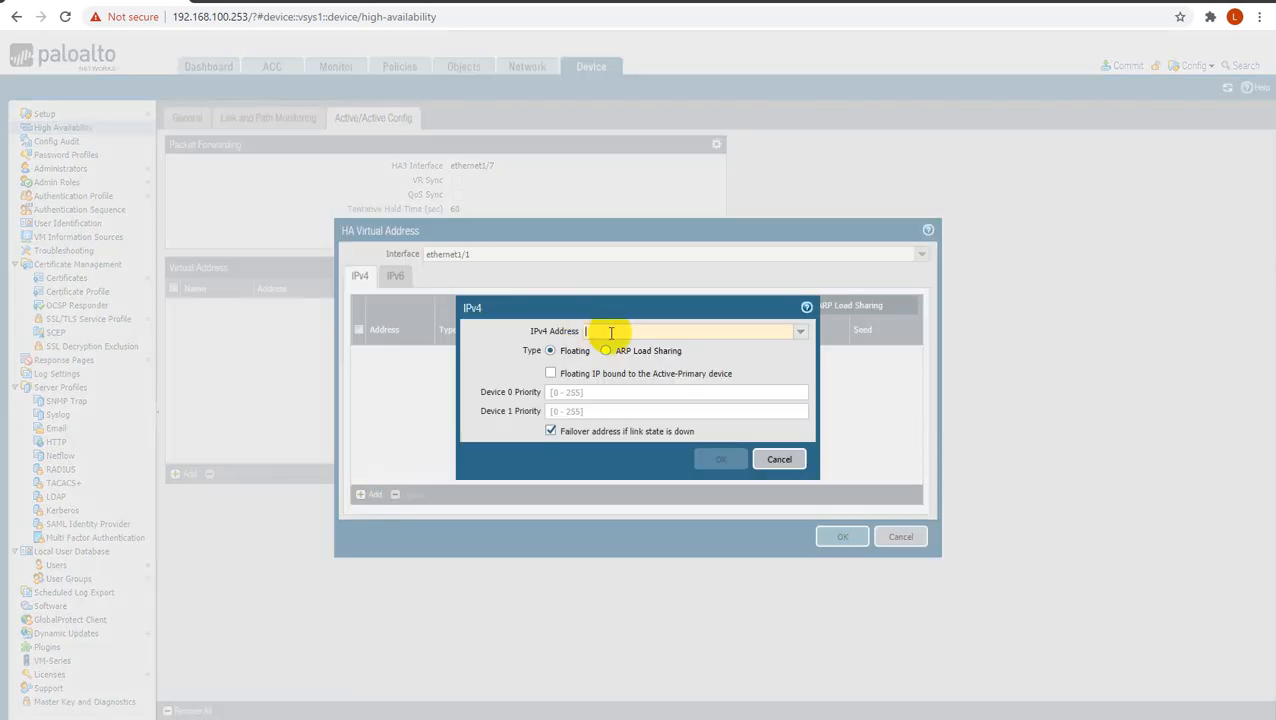
pyautogui.click(798, 334)
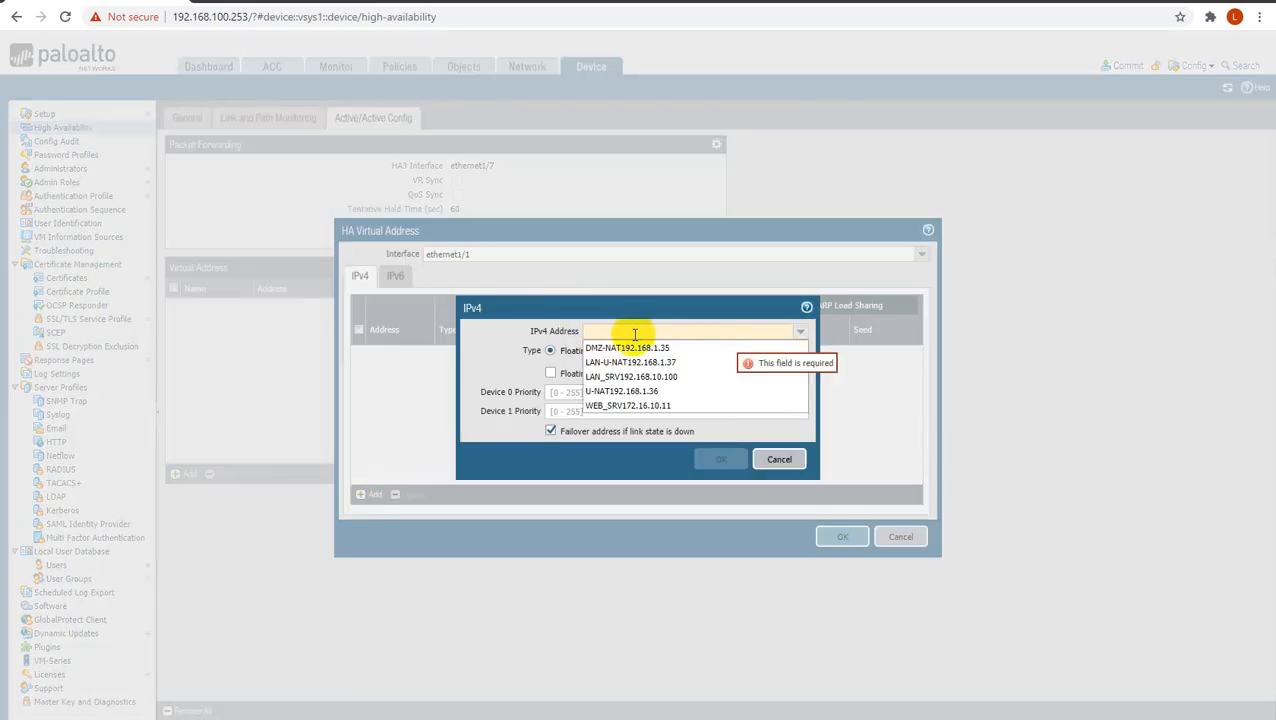
pyautogui.write('192.168.')
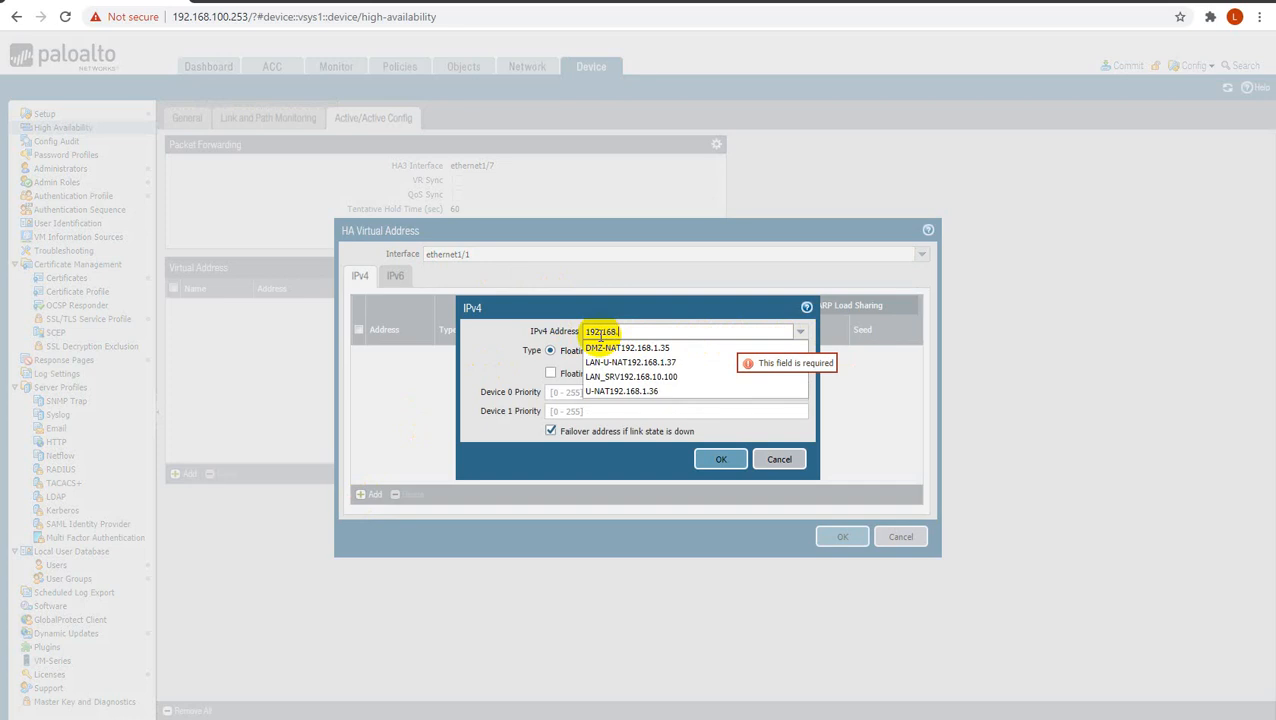
pyautogui.write('1.33')
pyautogui.click(499, 336)
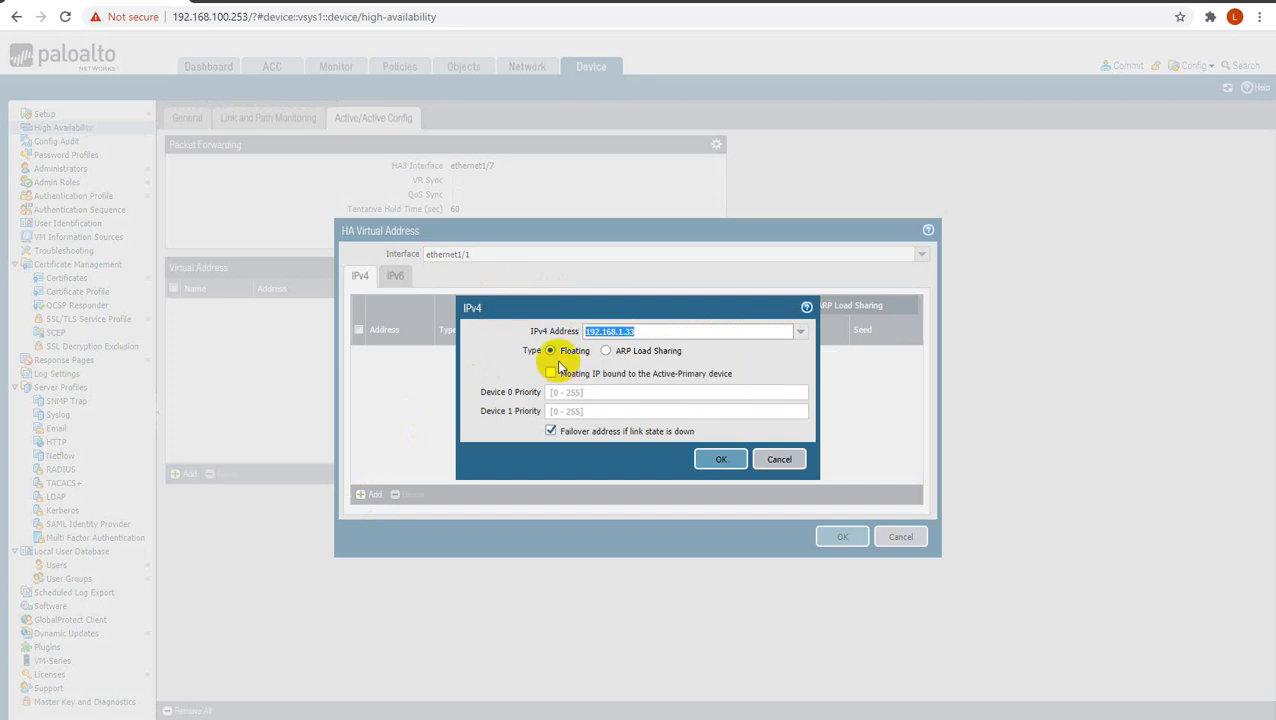
pyautogui.click(557, 393)
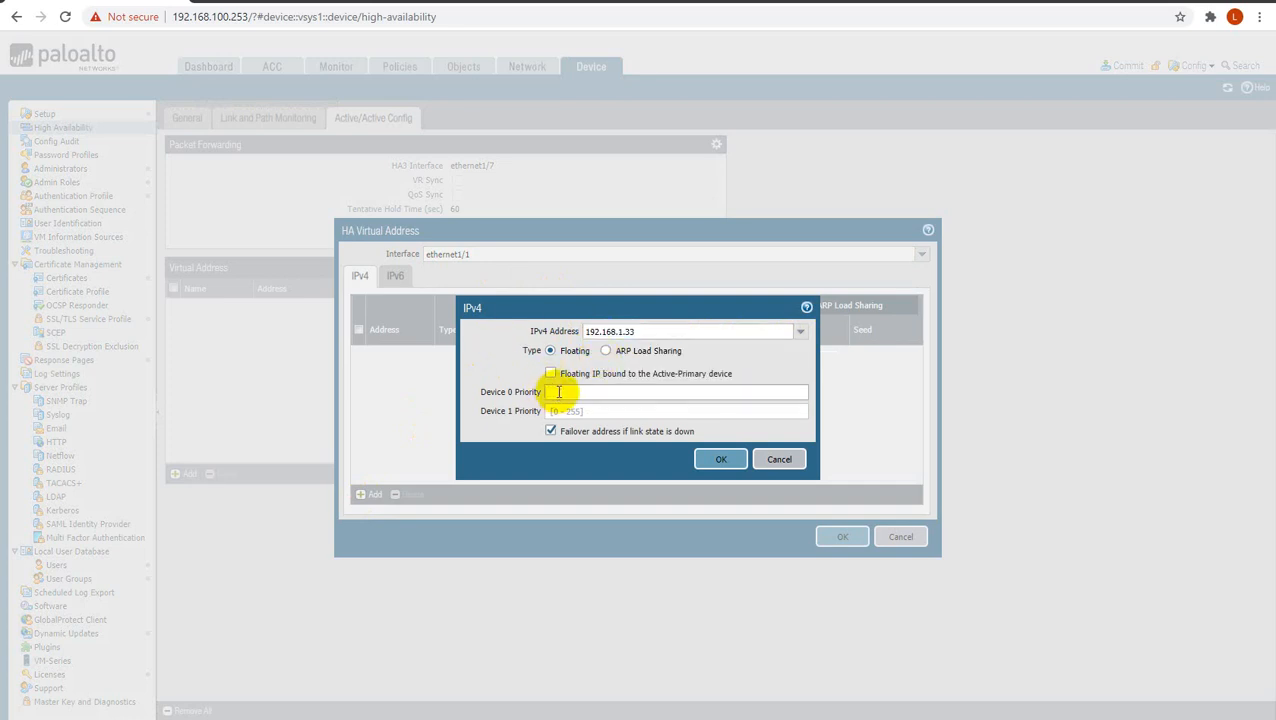
pyautogui.click(559, 411)
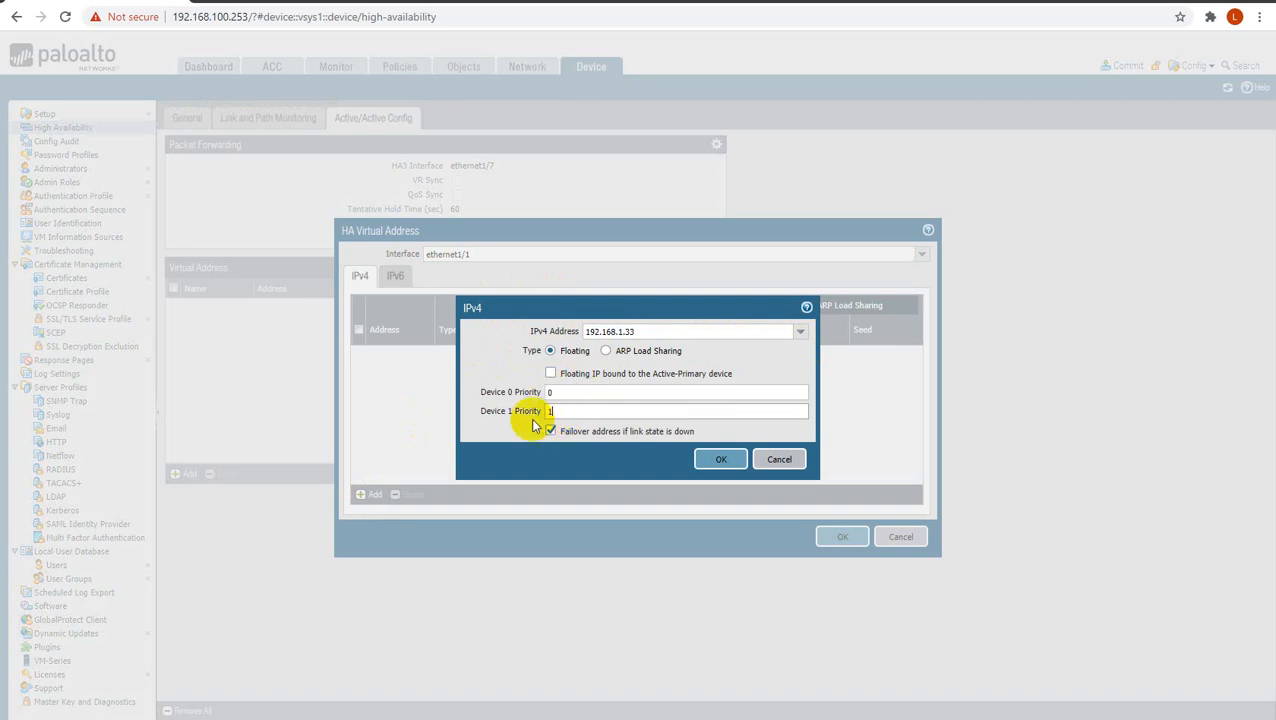
pyautogui.click(703, 462)
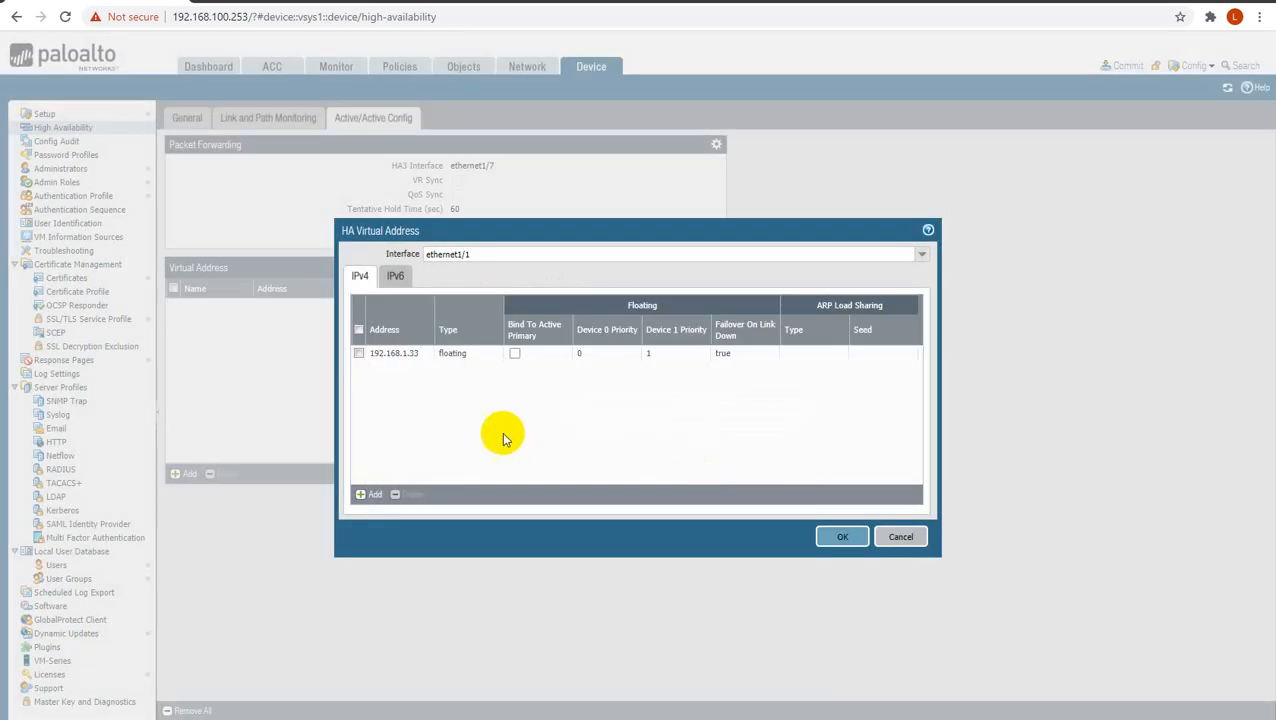
# - Add floating IPv4 address 192.168.1.34 with device 0 priority 1 and device 1 priority 0, and save the ethernet1/1 virtual address
pyautogui.click(360, 496)
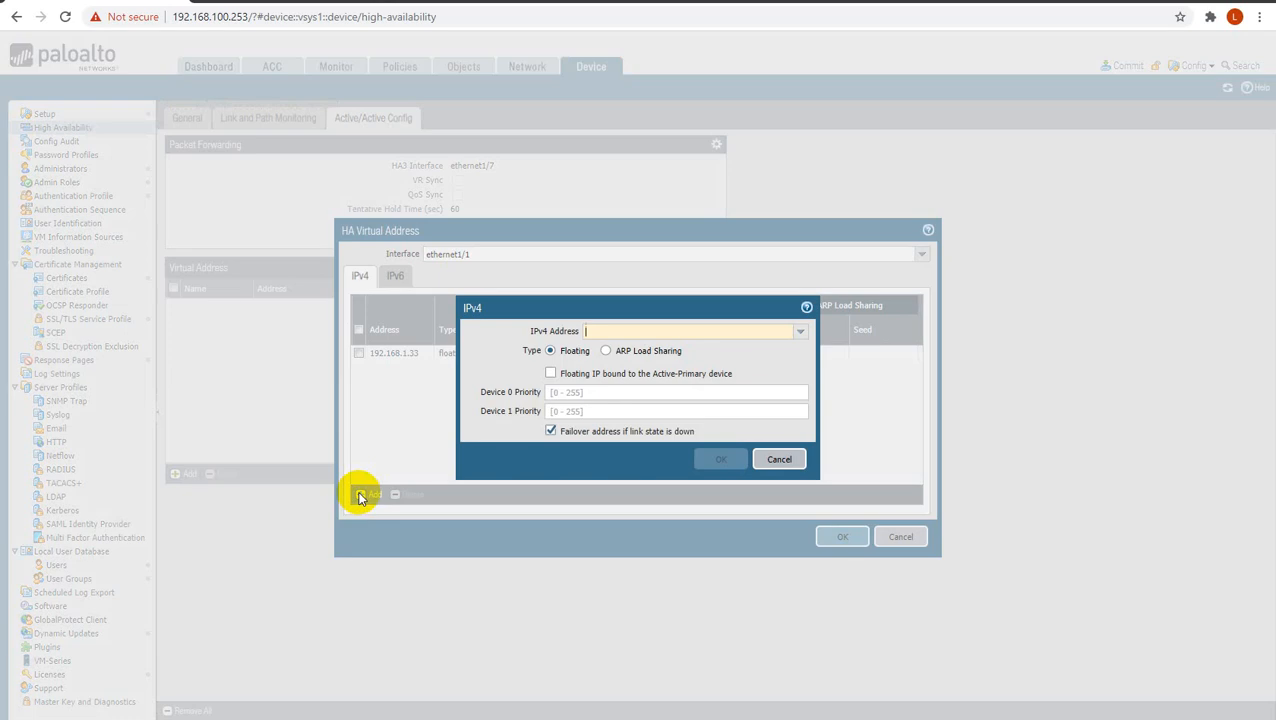
pyautogui.write('192.')
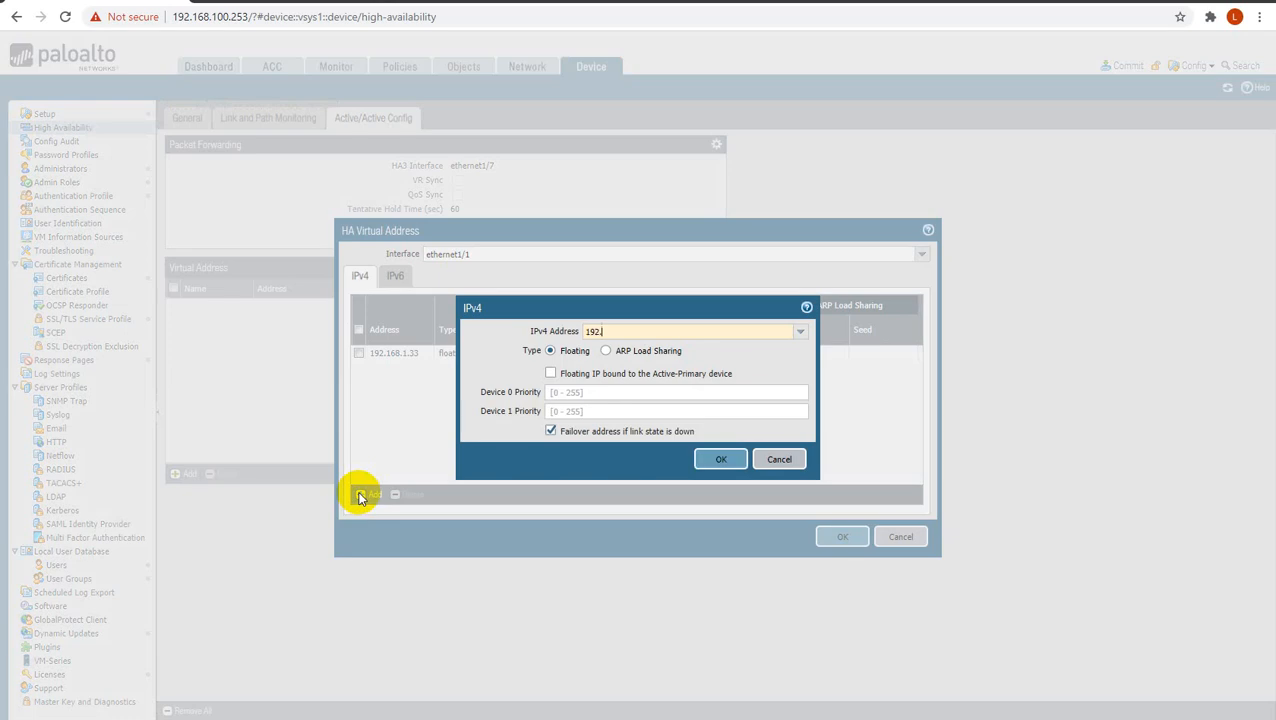
pyautogui.write('168.1.')
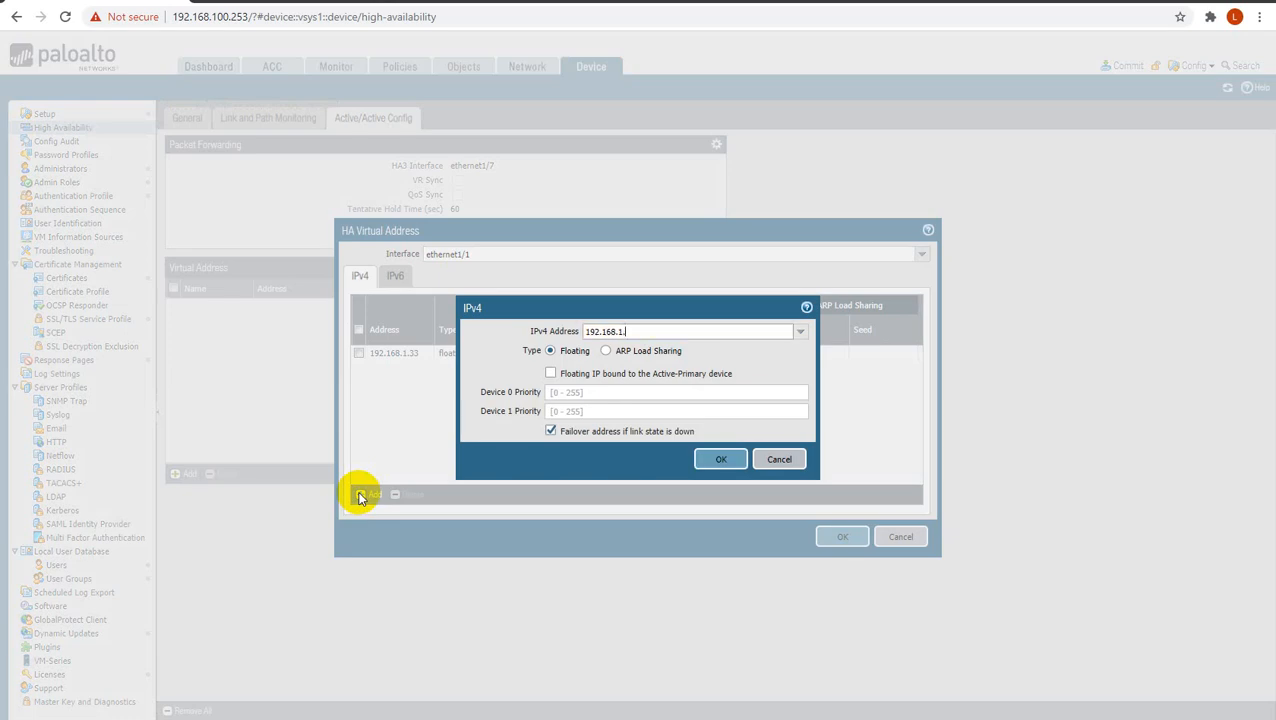
pyautogui.write('34')
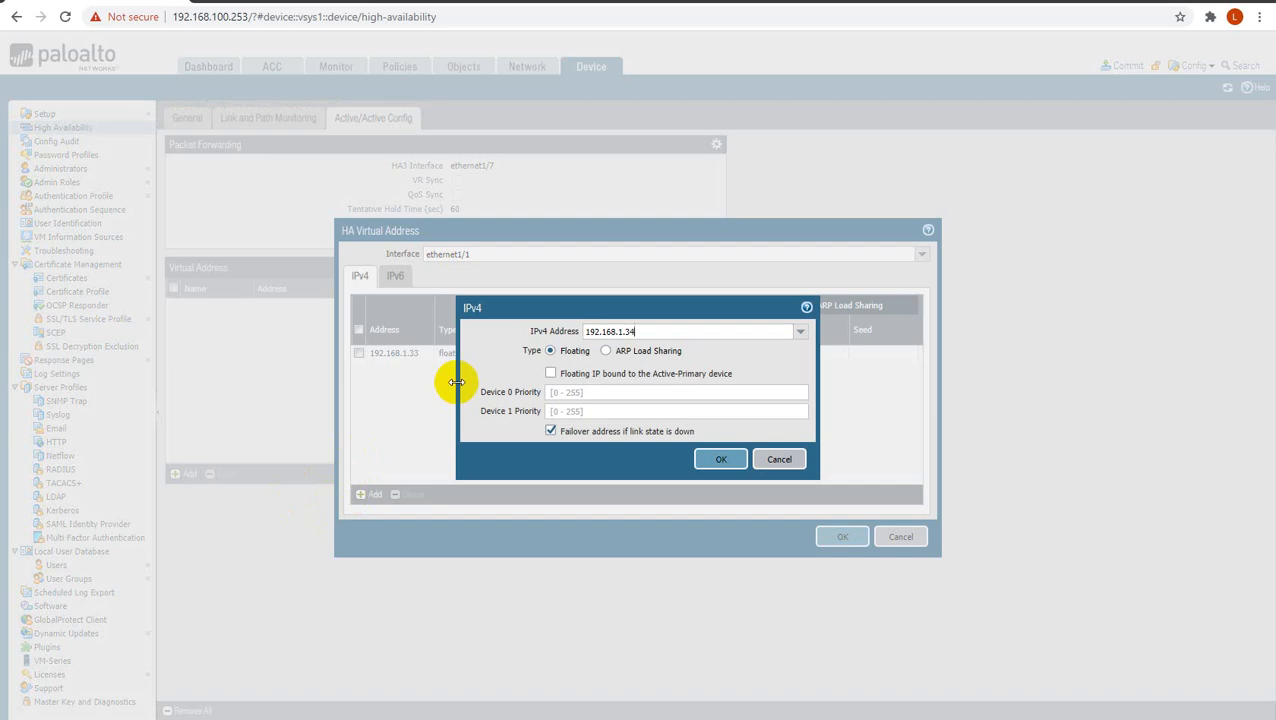
pyautogui.click(567, 394)
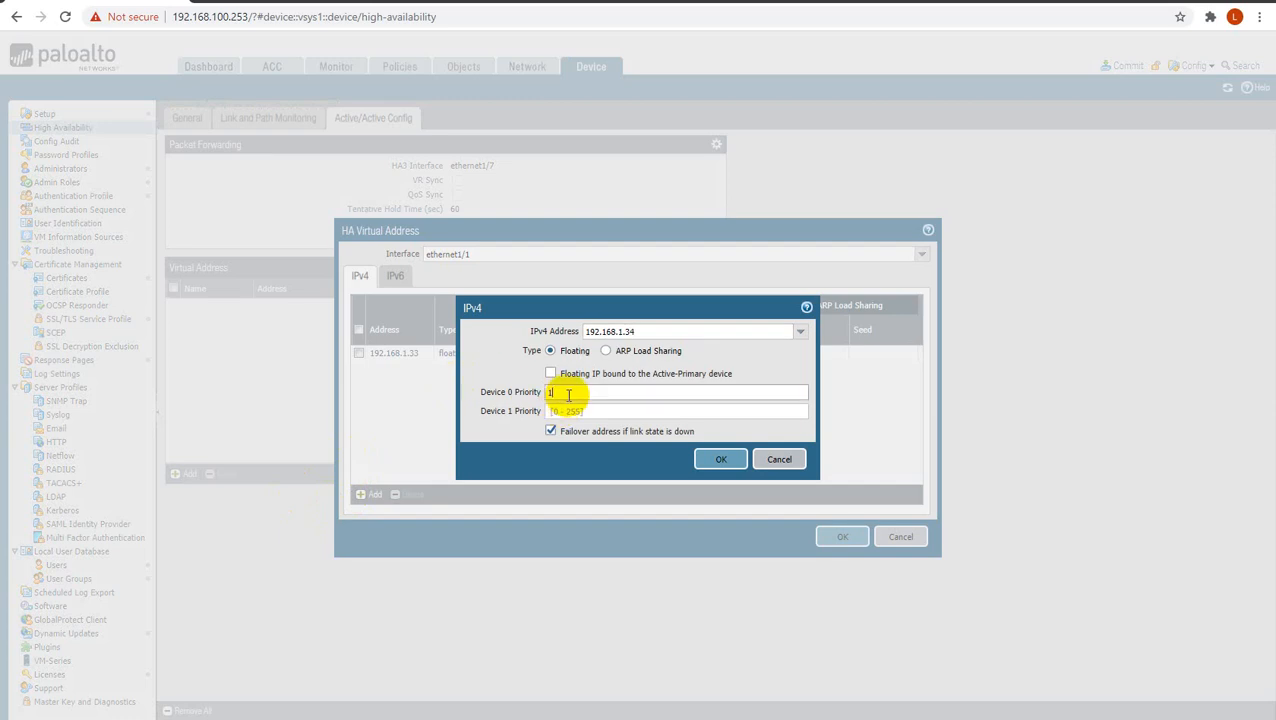
pyautogui.click(559, 410)
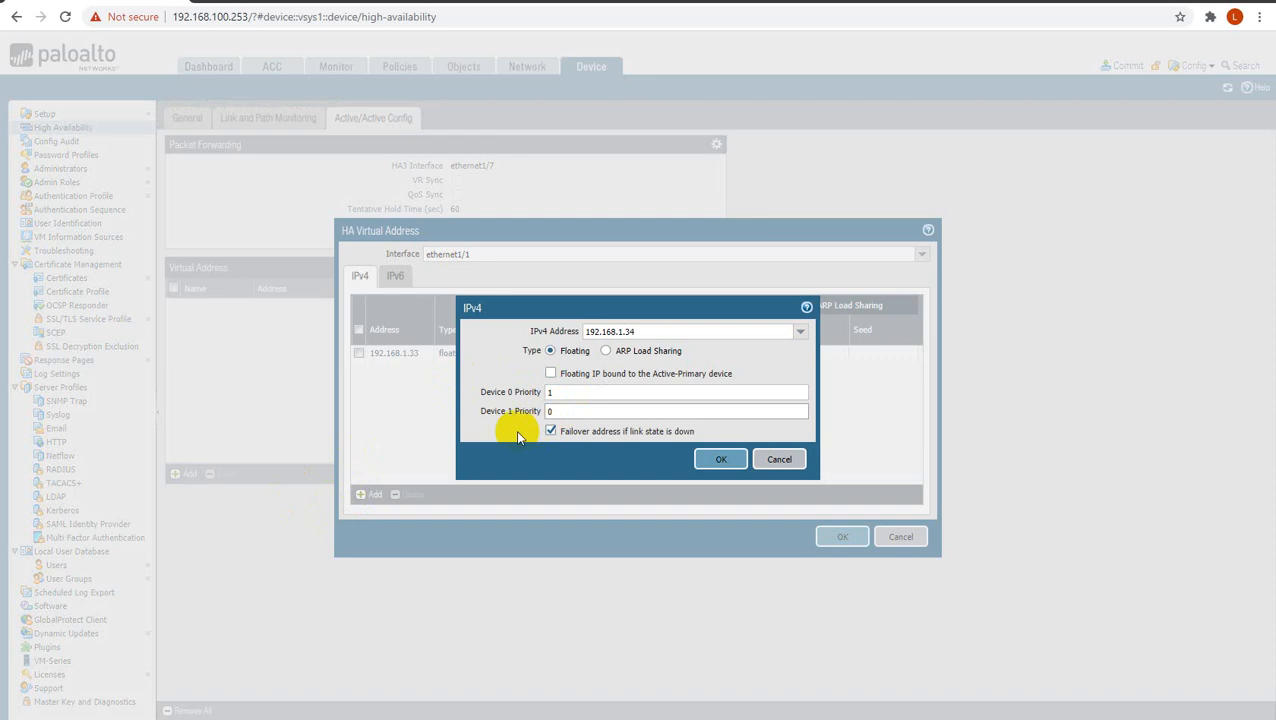
pyautogui.click(713, 459)
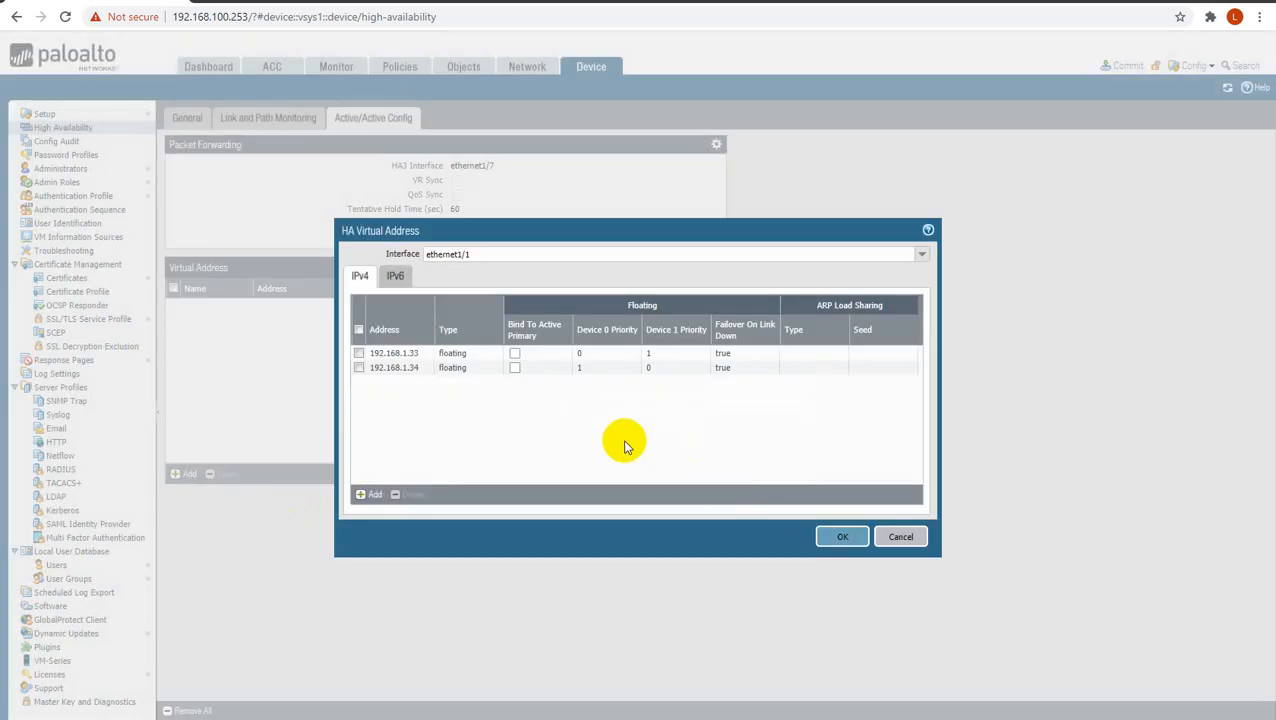
pyautogui.click(850, 539)
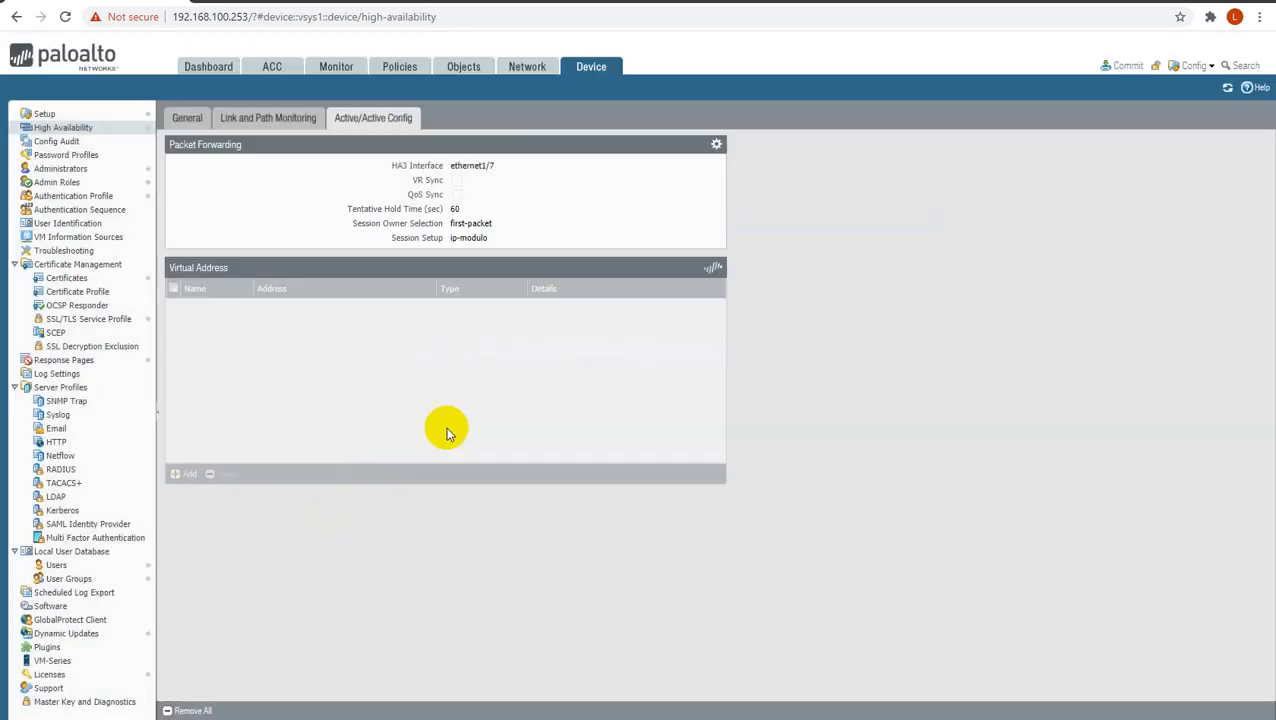
# - Create an HA virtual address on ethernet1/2 with floating IPv4 address 192.168.10.11, leaving both device priorities blank
pyautogui.click(180, 473)
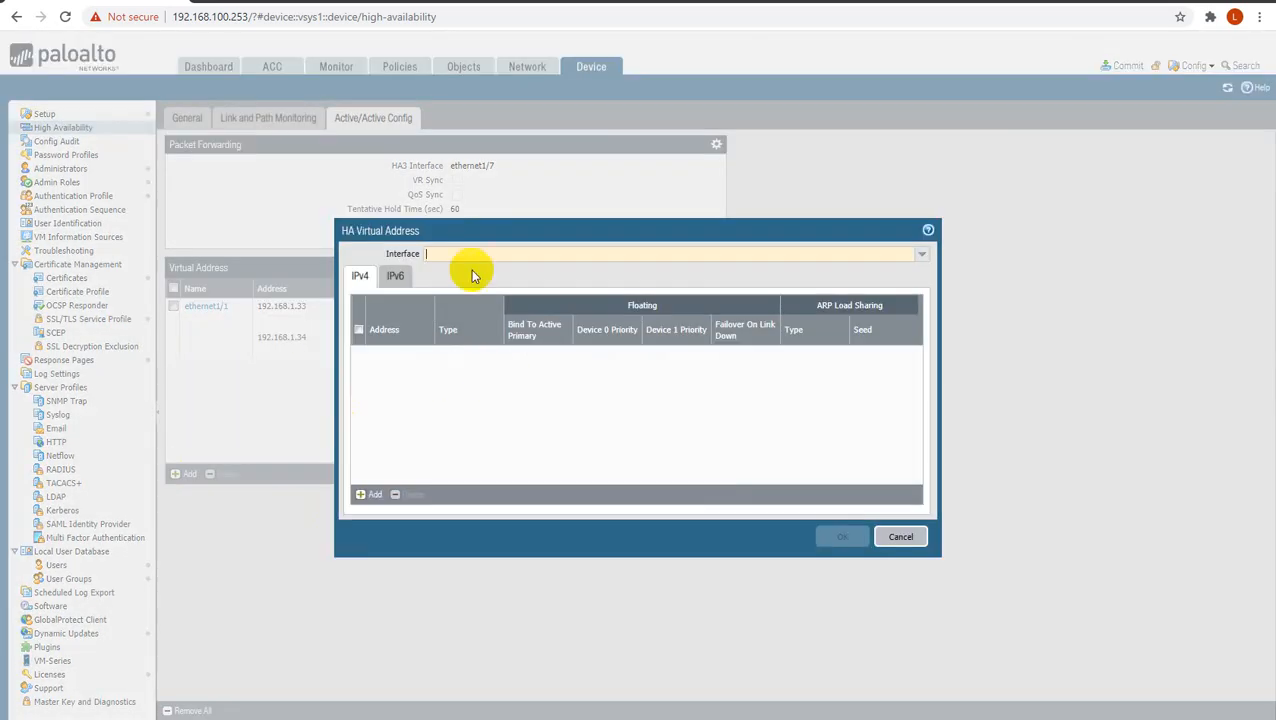
pyautogui.click(921, 253)
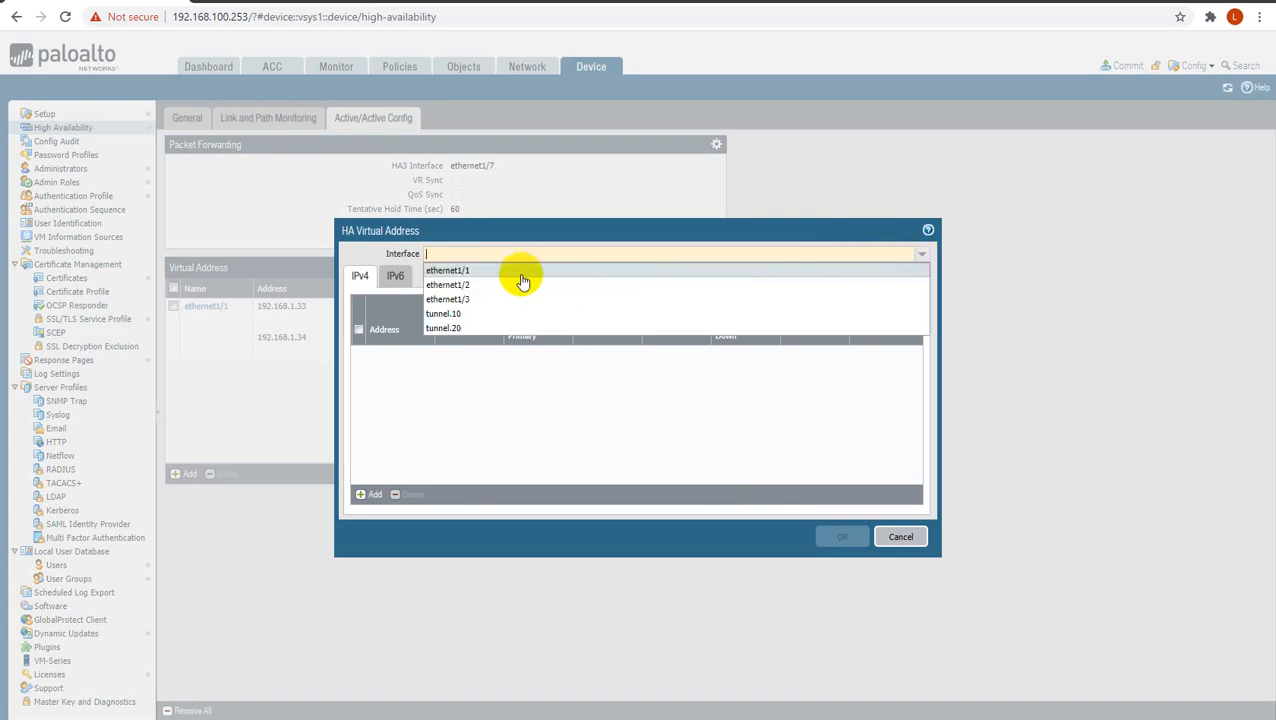
pyautogui.click(475, 270)
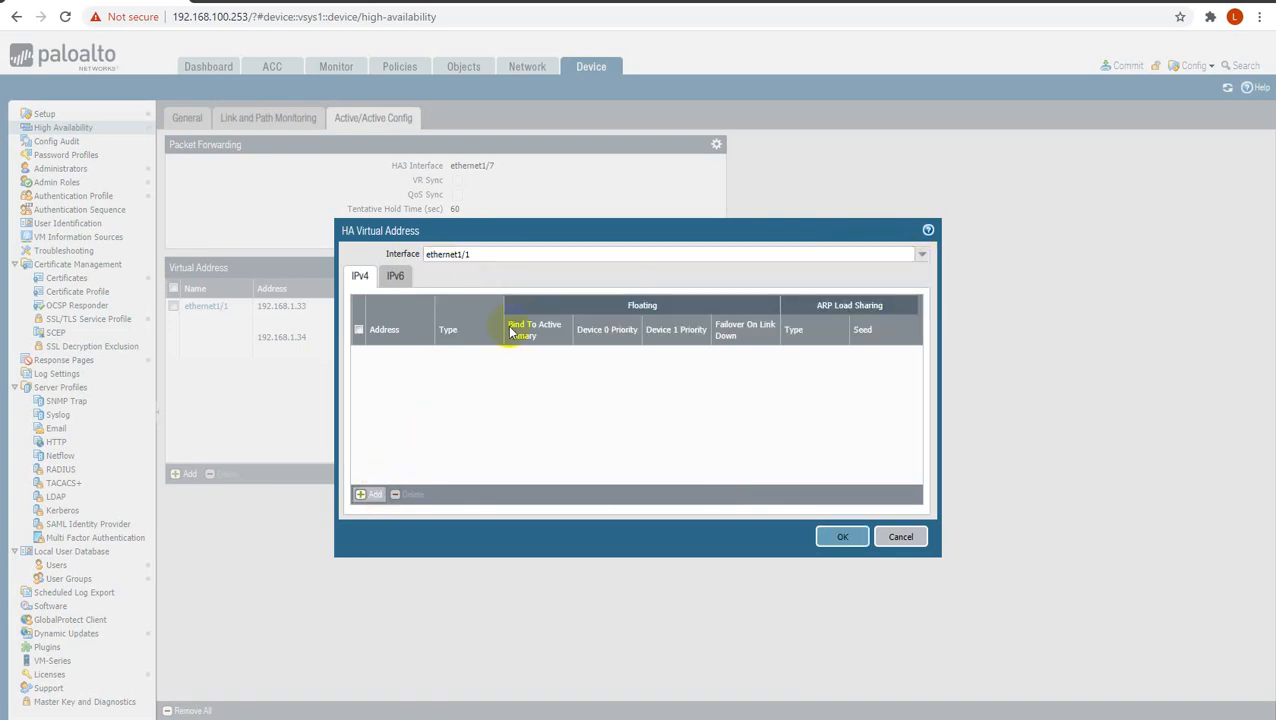
pyautogui.click(921, 253)
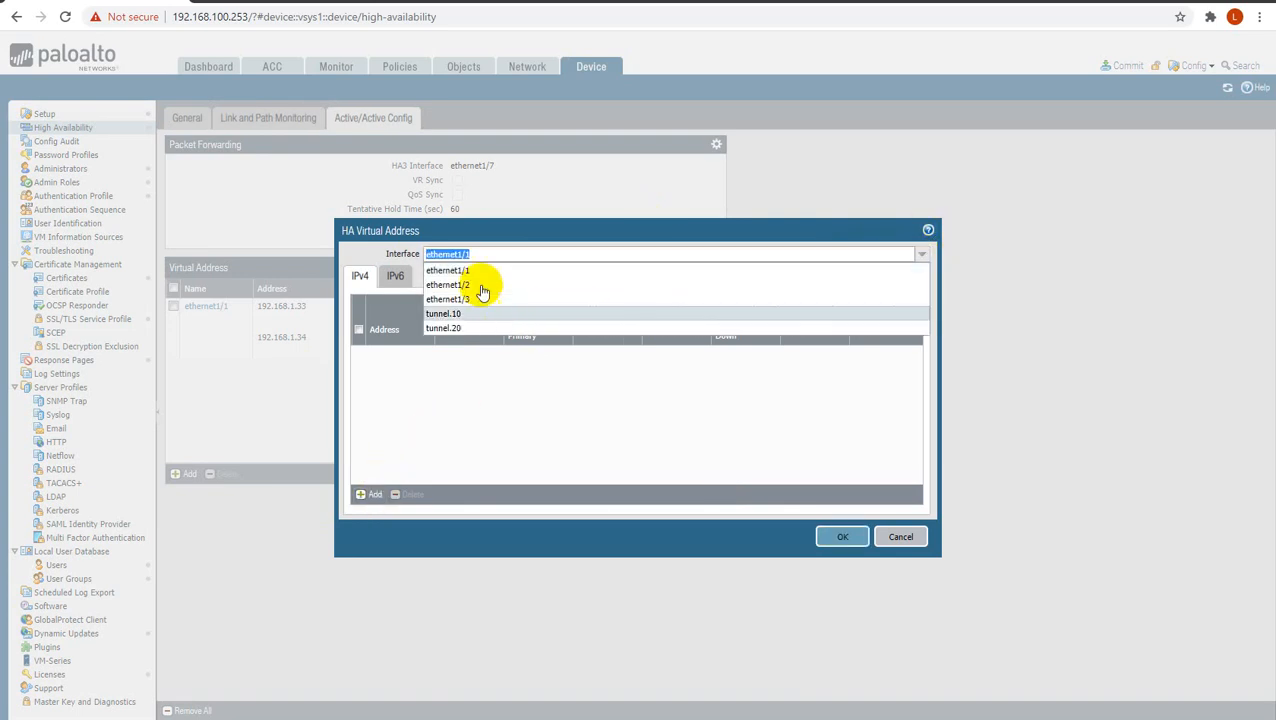
pyautogui.click(478, 286)
pyautogui.click(368, 495)
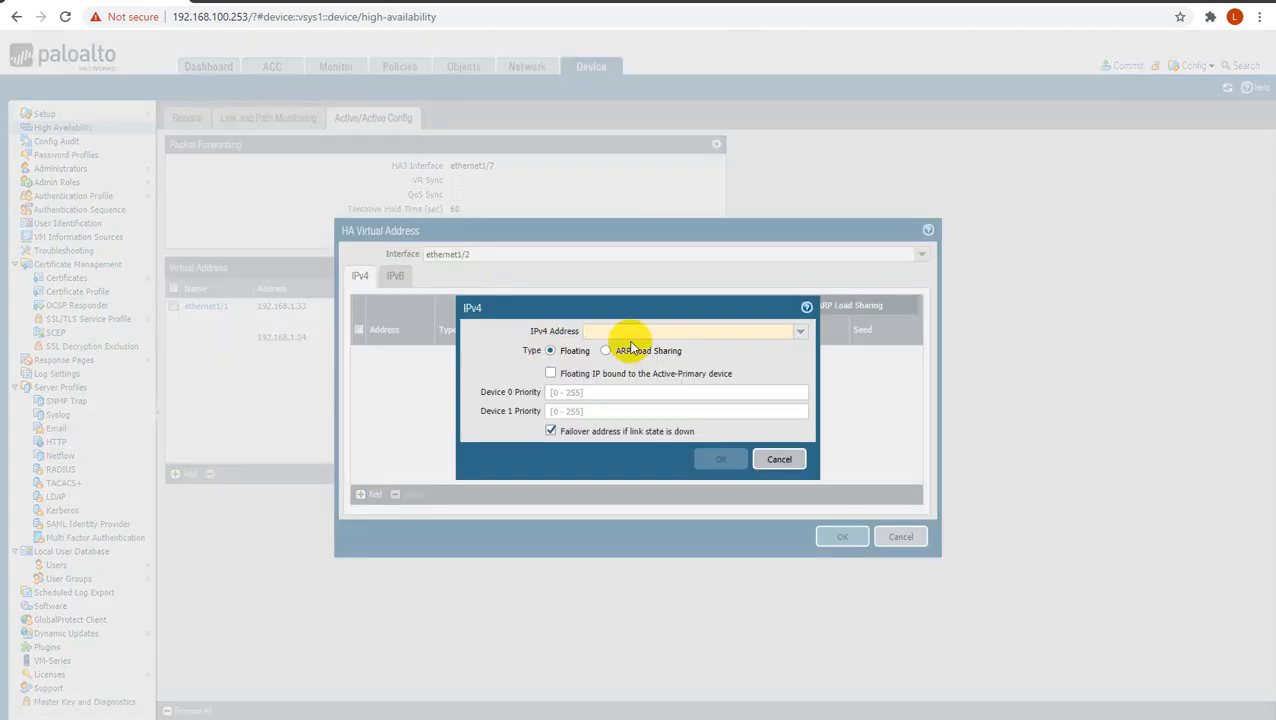
pyautogui.write('192.168.10.11')
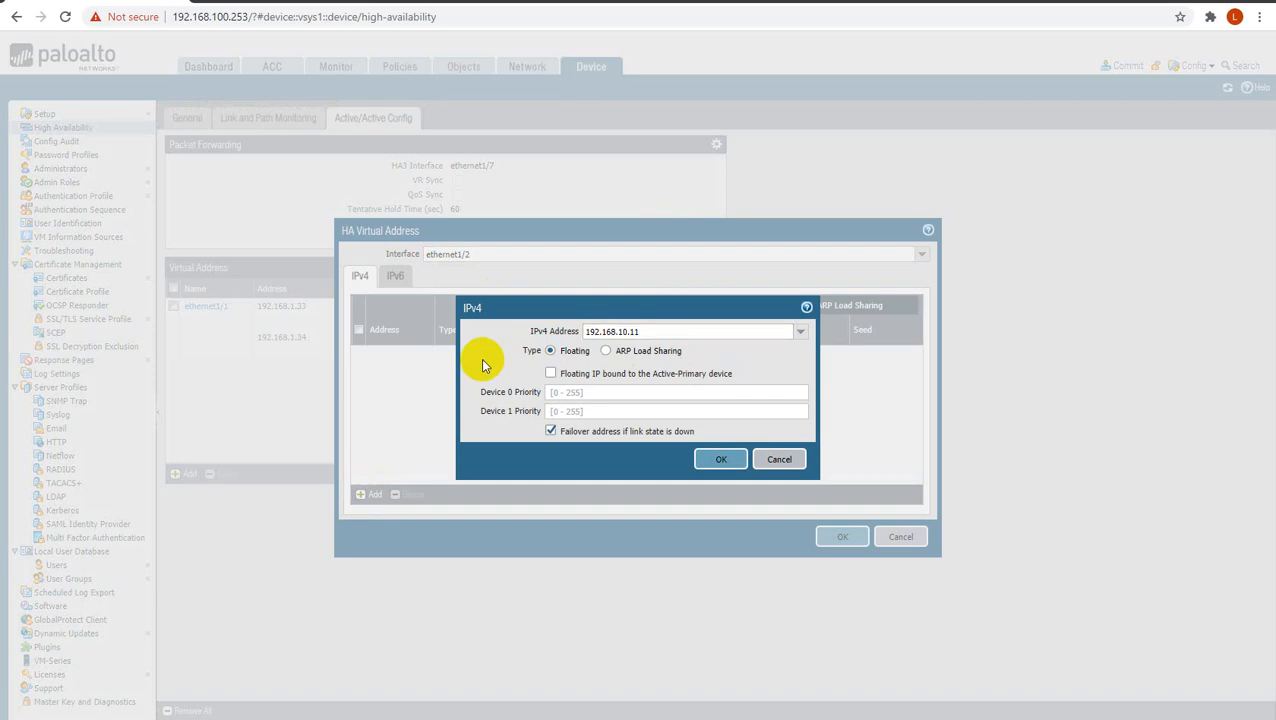
pyautogui.click(722, 461)
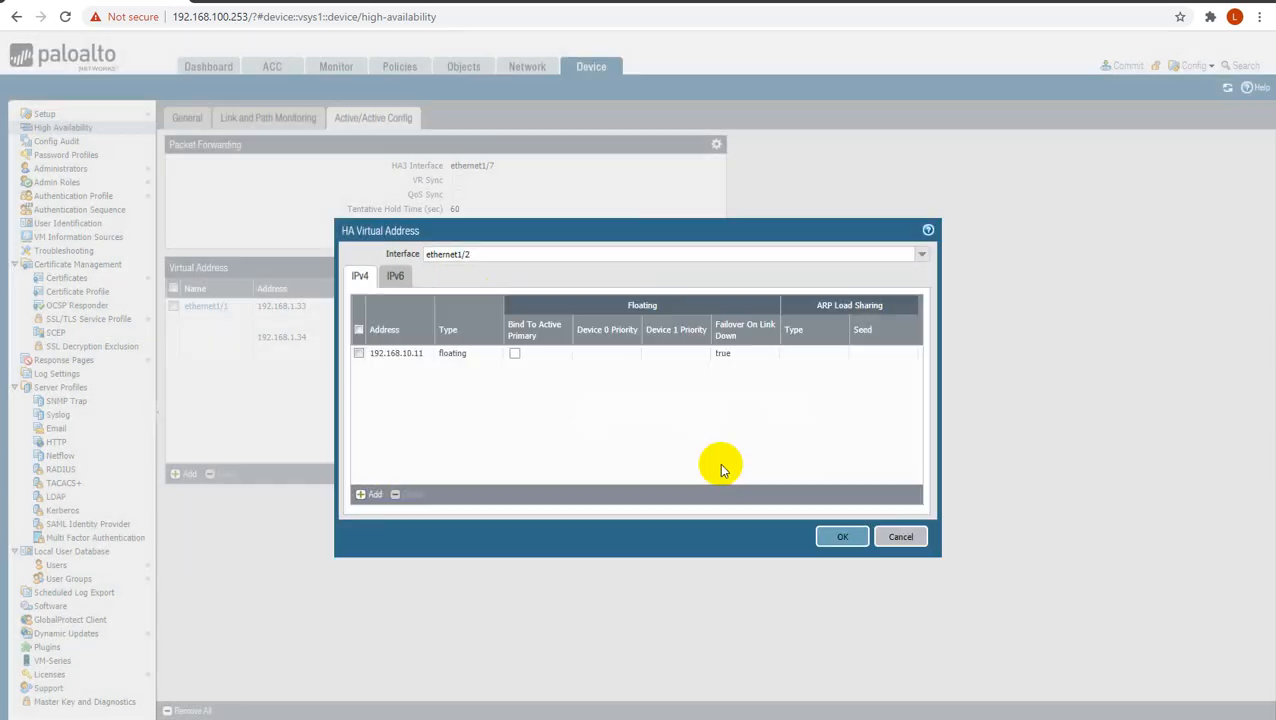
pyautogui.click(846, 540)
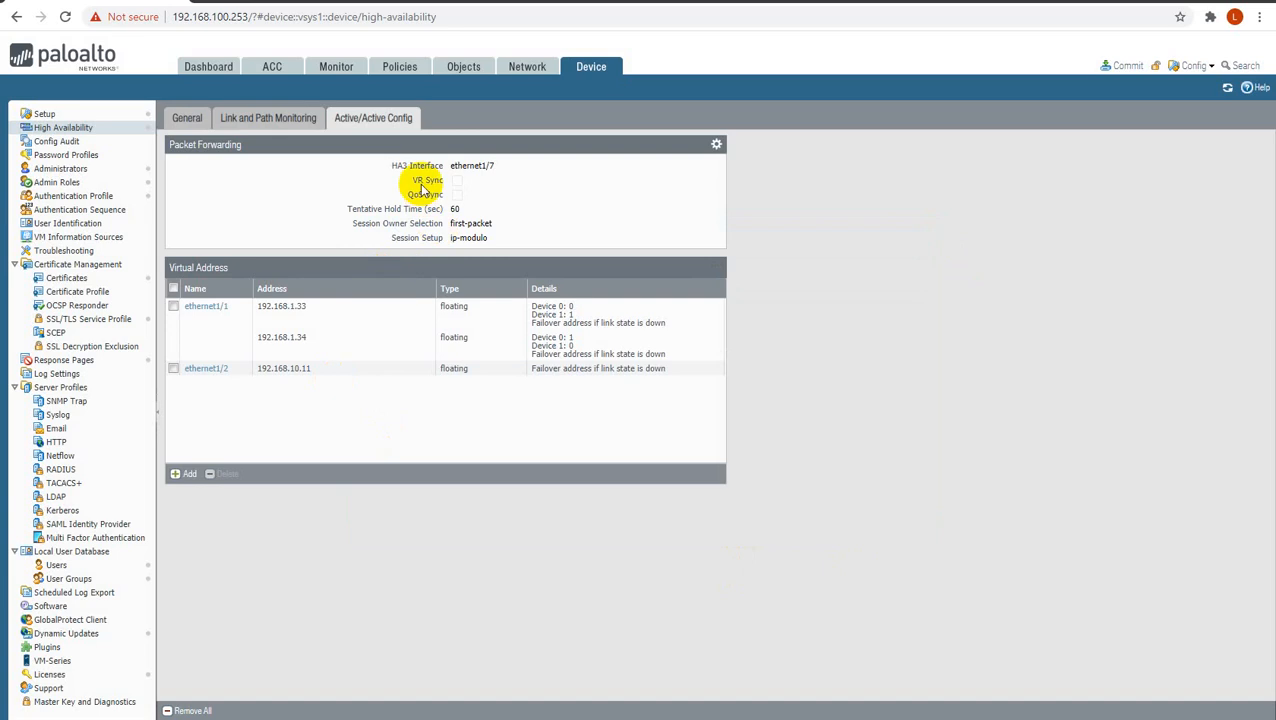
# - Check the general HA settings and the dashboard, and commit all configuration changes on the firewall
pyautogui.click(240, 118)
pyautogui.click(186, 119)
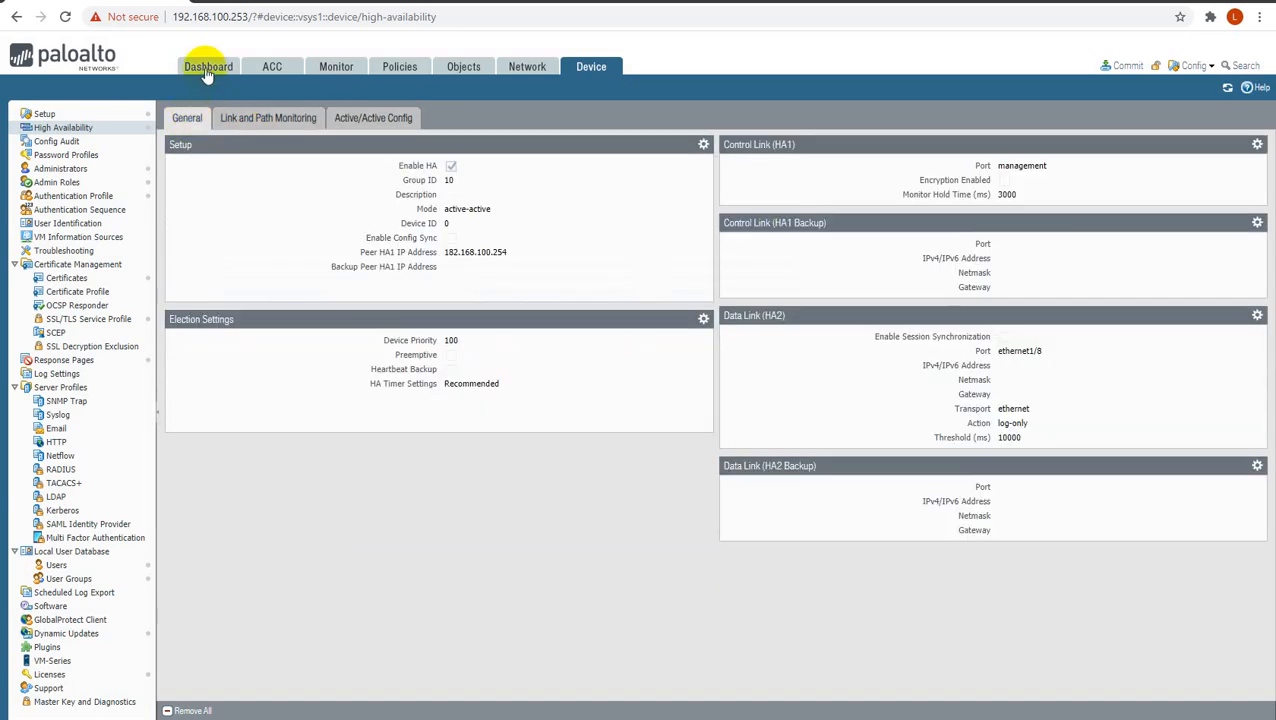
pyautogui.click(399, 67)
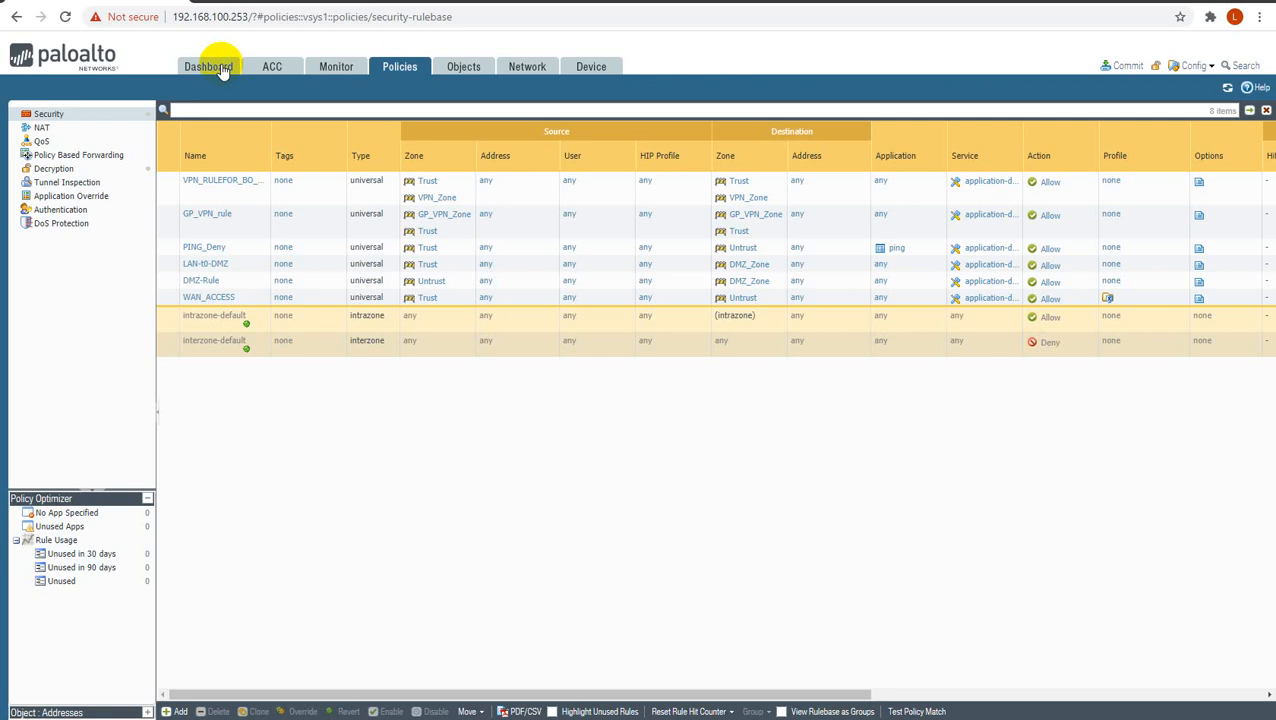
pyautogui.click(222, 68)
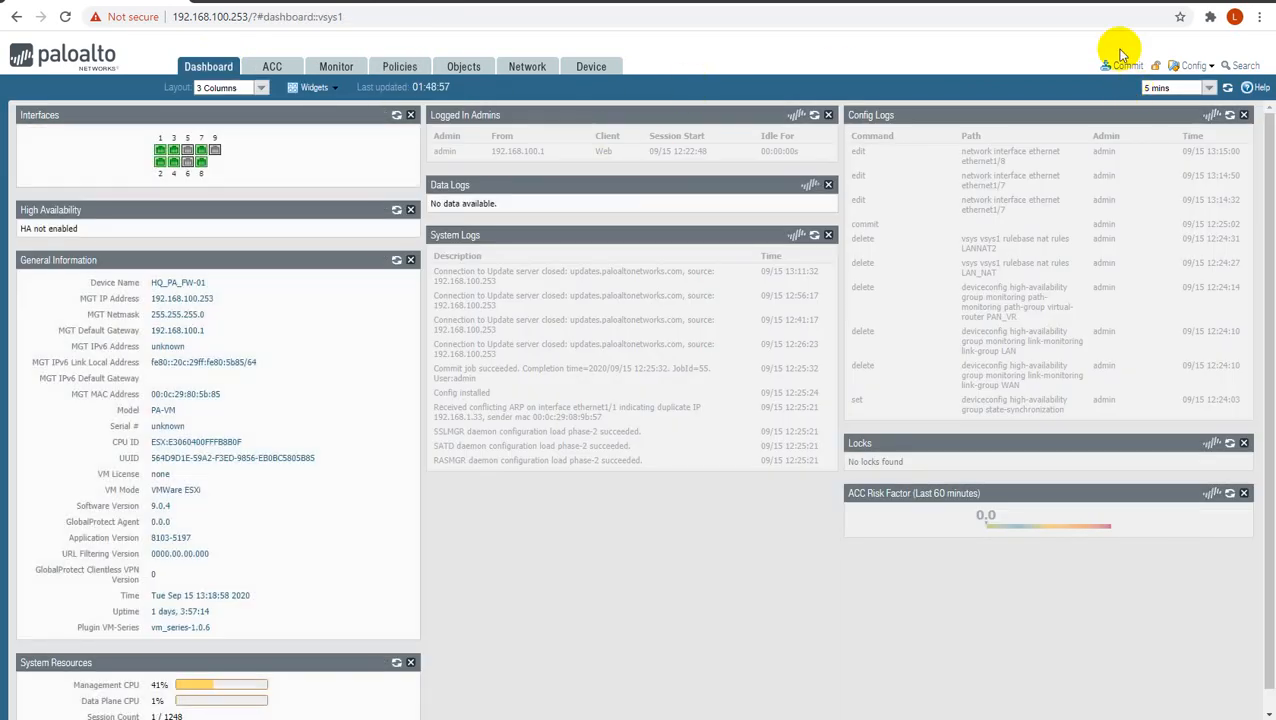
pyautogui.click(1124, 62)
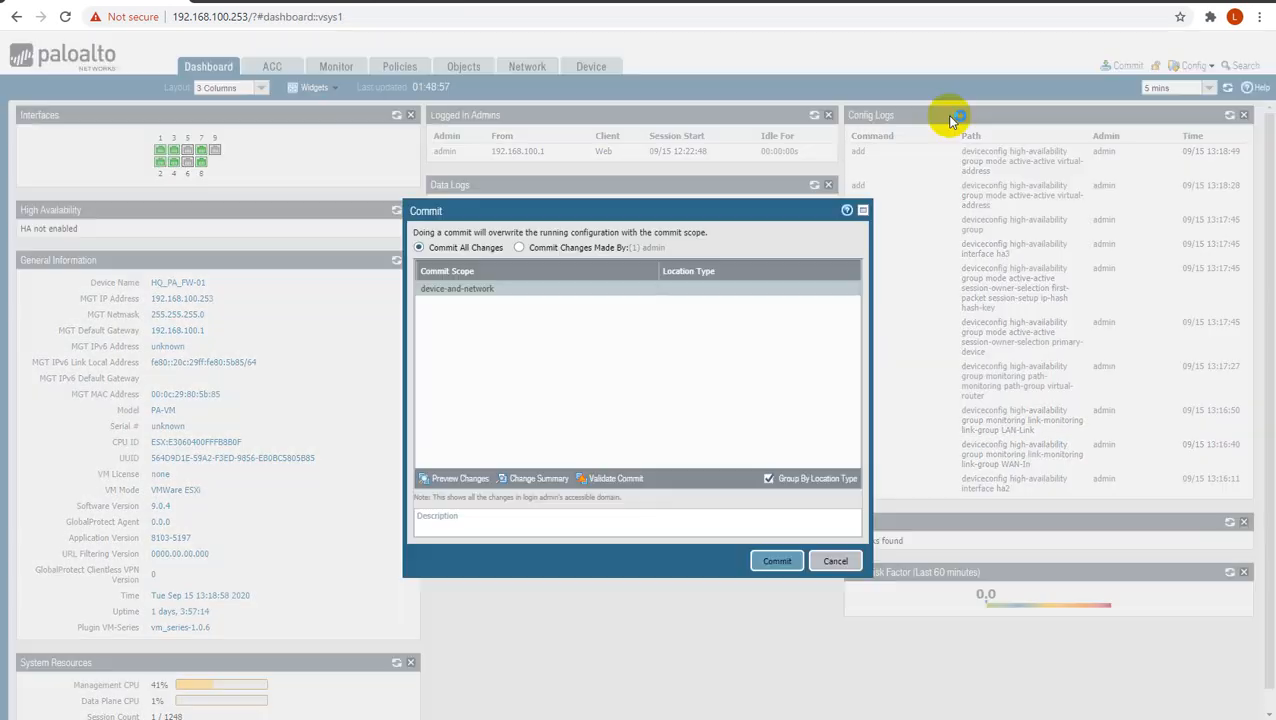
pyautogui.click(764, 562)
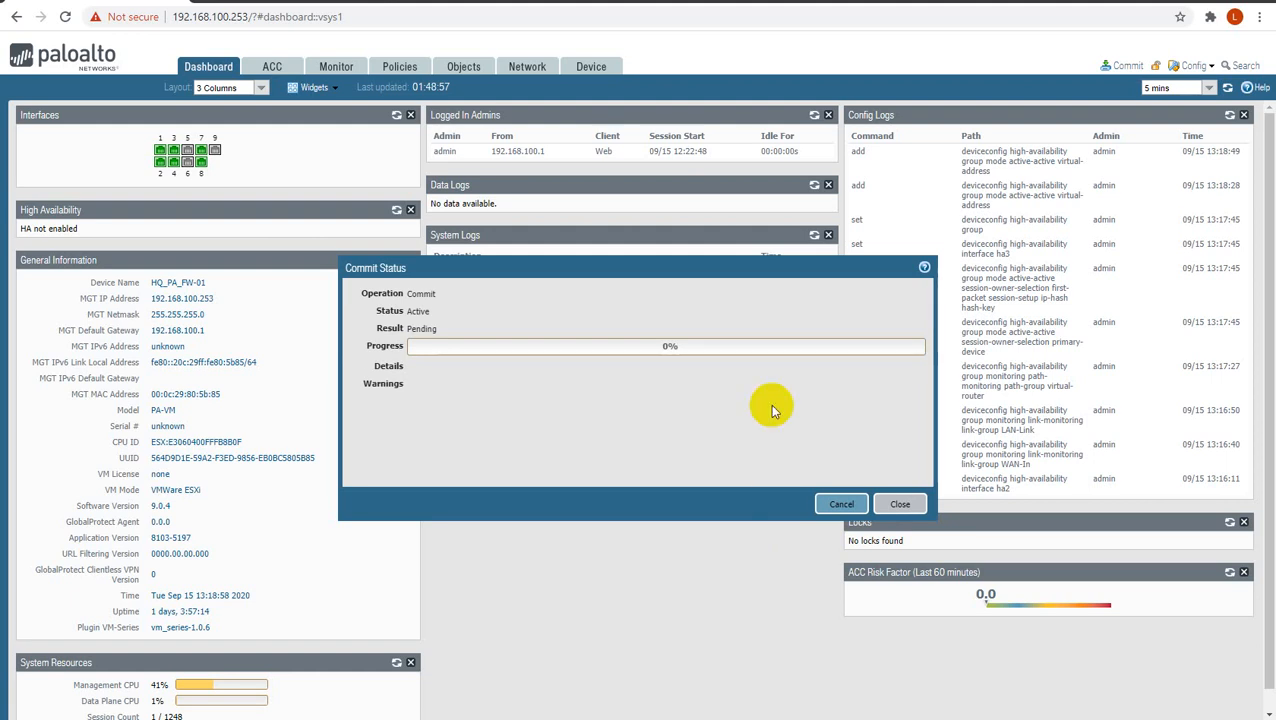
# - Compare the Ethernet interface configuration of this firewall with that of the peer at 192.168.100.254 while the commit runs
pyautogui.click(527, 67)
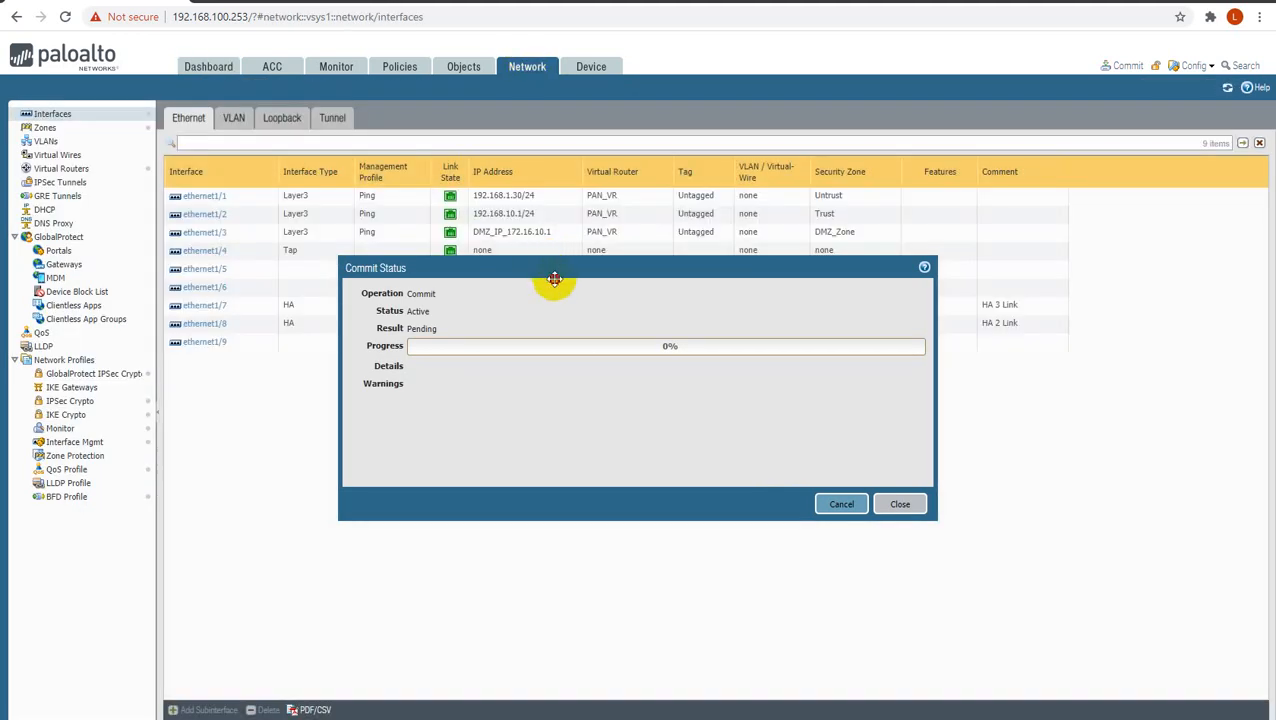
pyautogui.moveTo(550, 272); pyautogui.dragTo(560, 361)
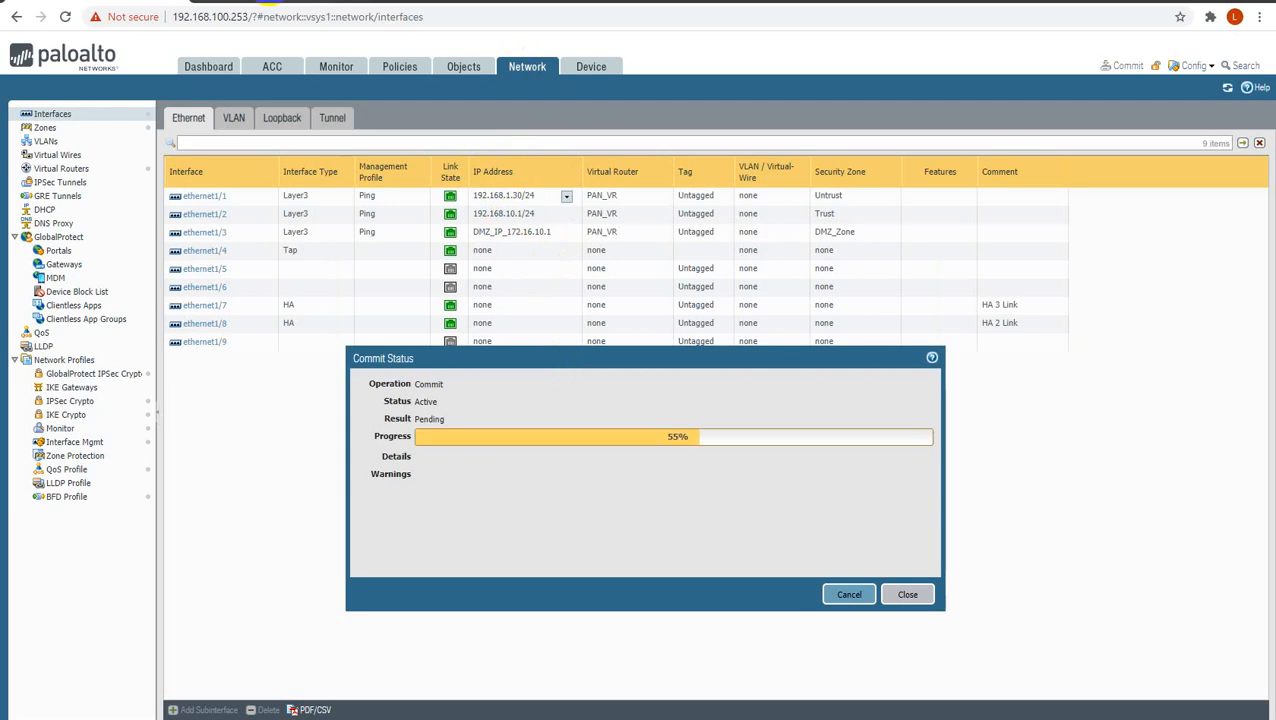
pyautogui.click(270, 1)
pyautogui.click(530, 68)
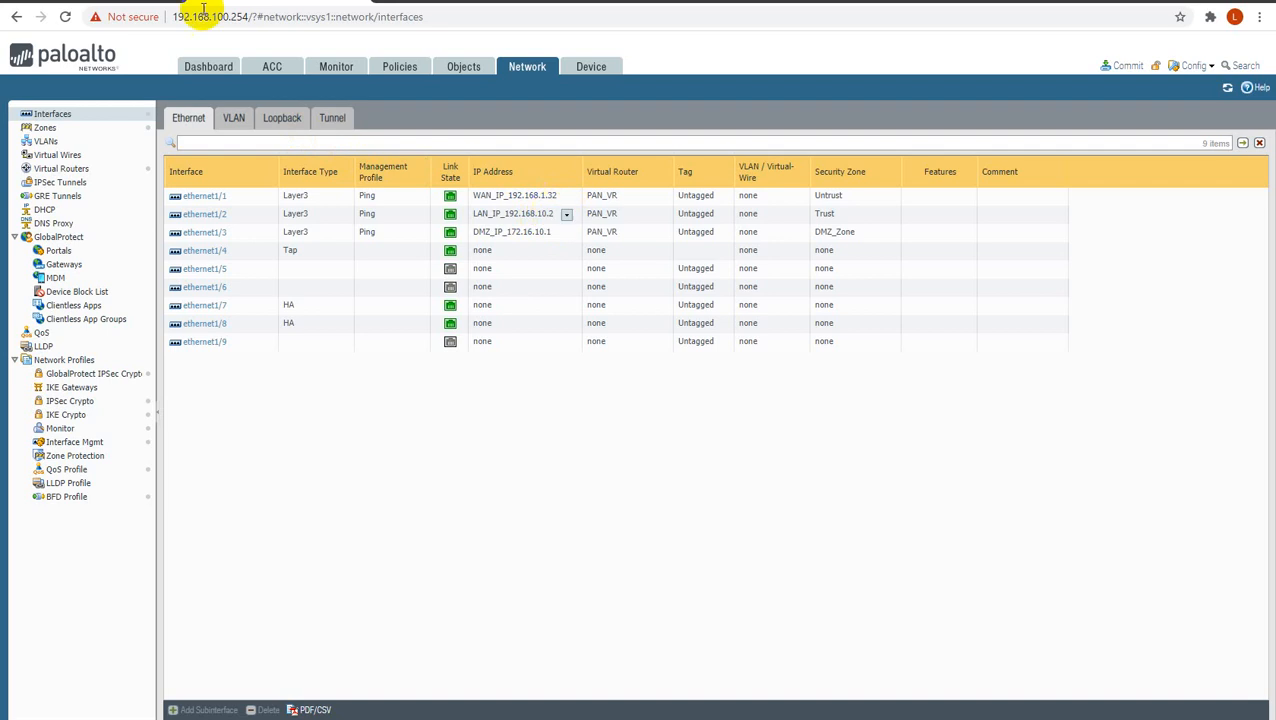
pyautogui.click(140, 1)
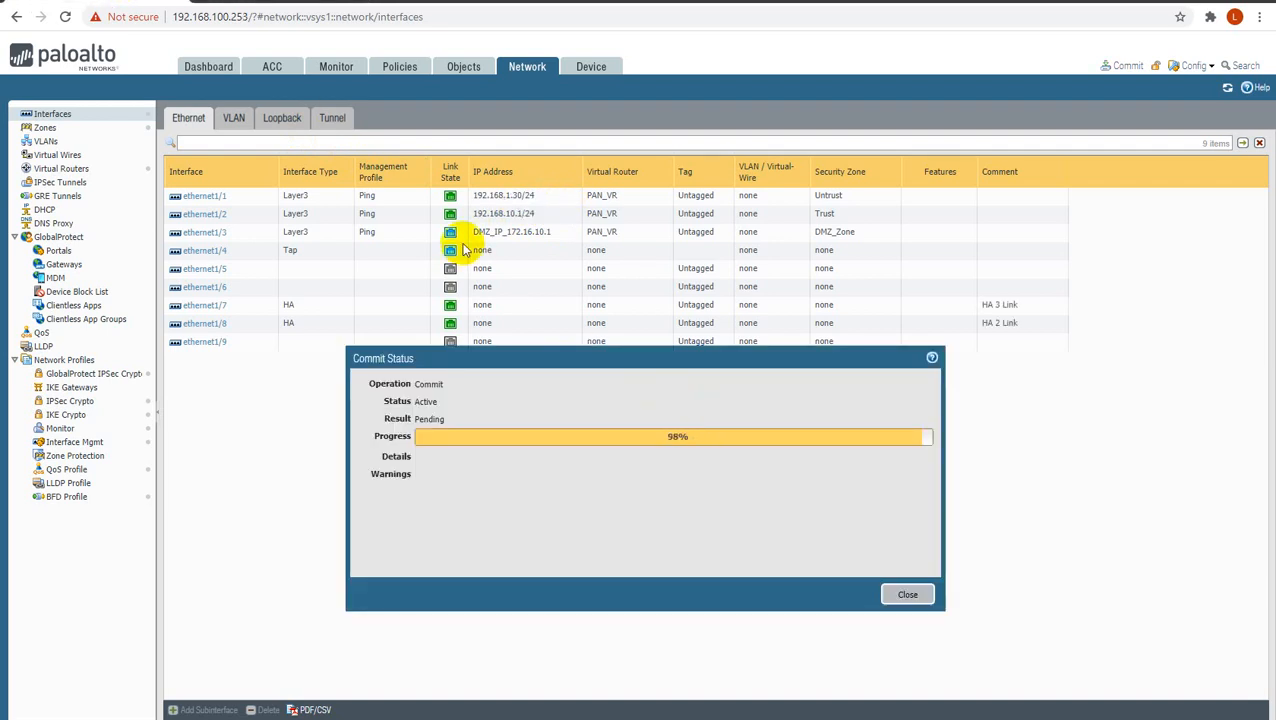
# - Check the High Availability status on the 192.168.100.253 dashboard, dismiss the commit status, and review the general HA settings
pyautogui.click(219, 72)
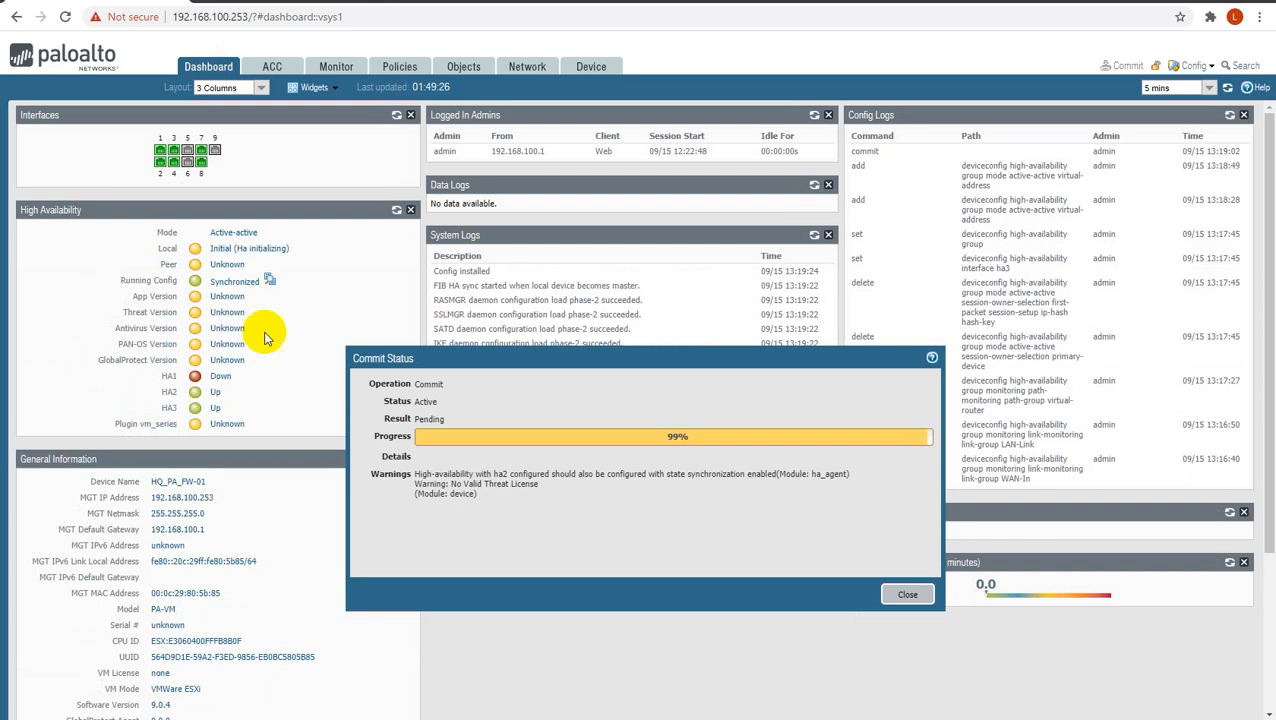
pyautogui.click(900, 598)
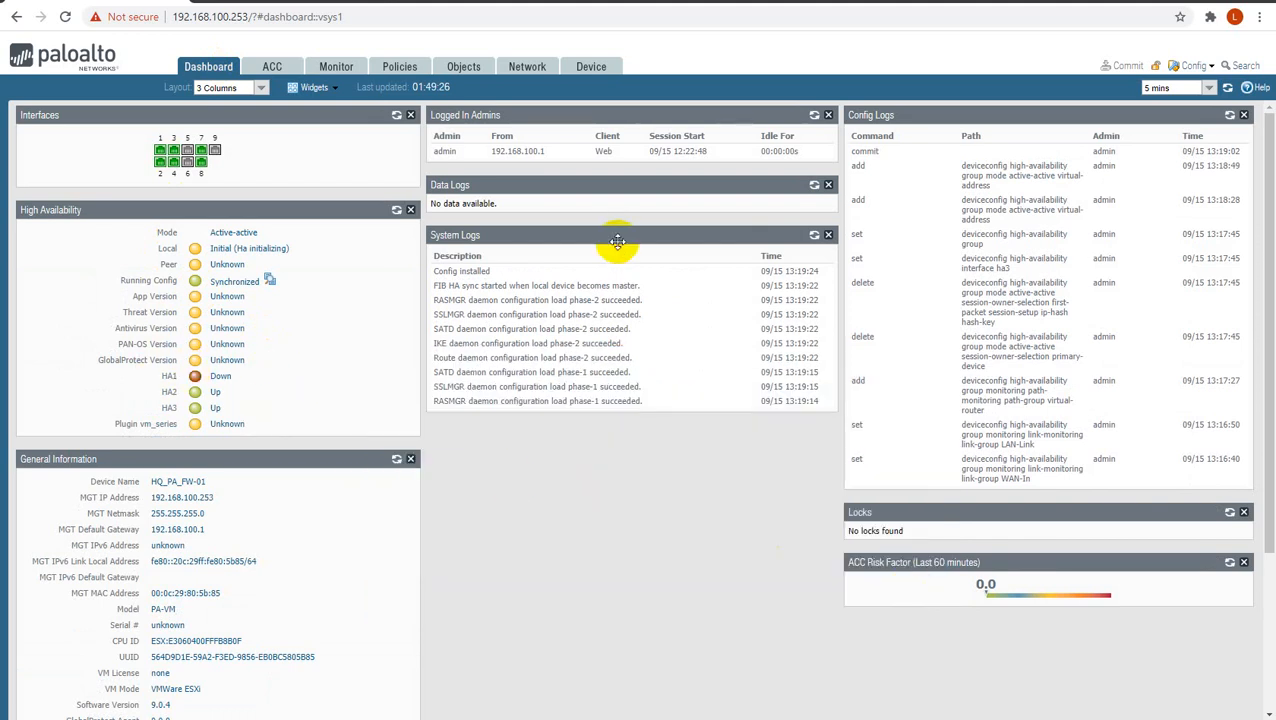
pyautogui.click(589, 68)
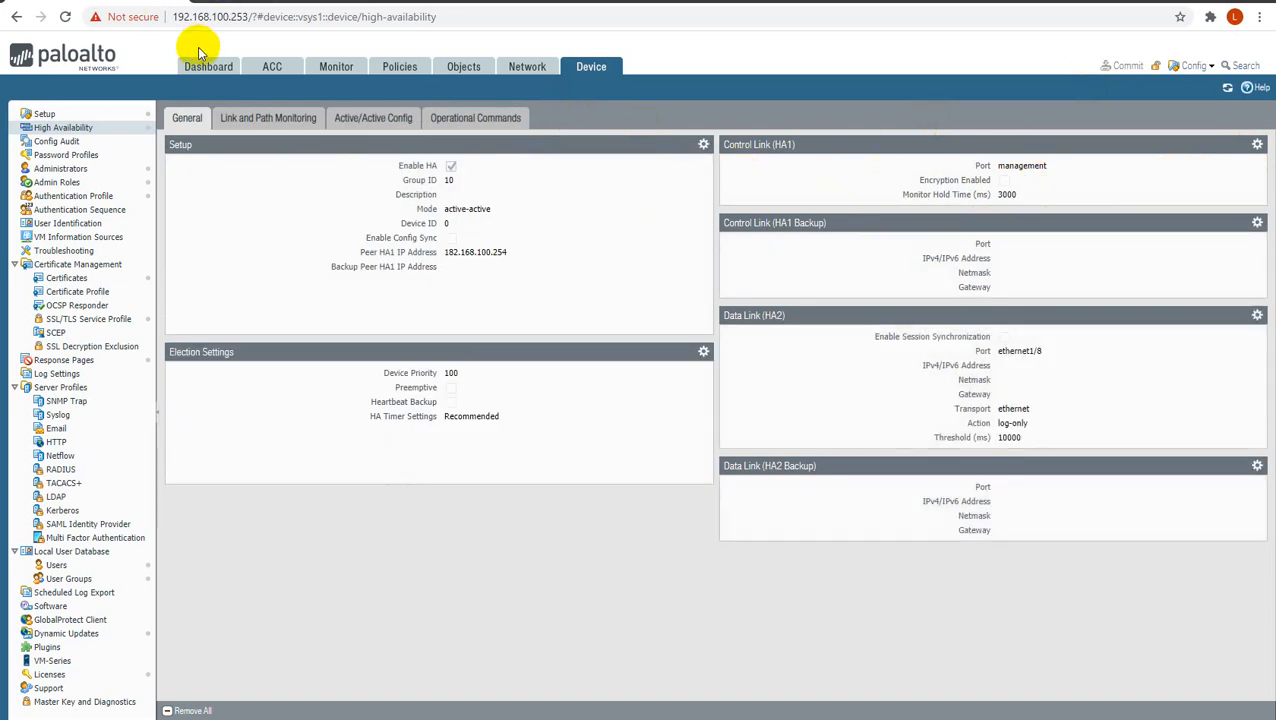
pyautogui.click(207, 67)
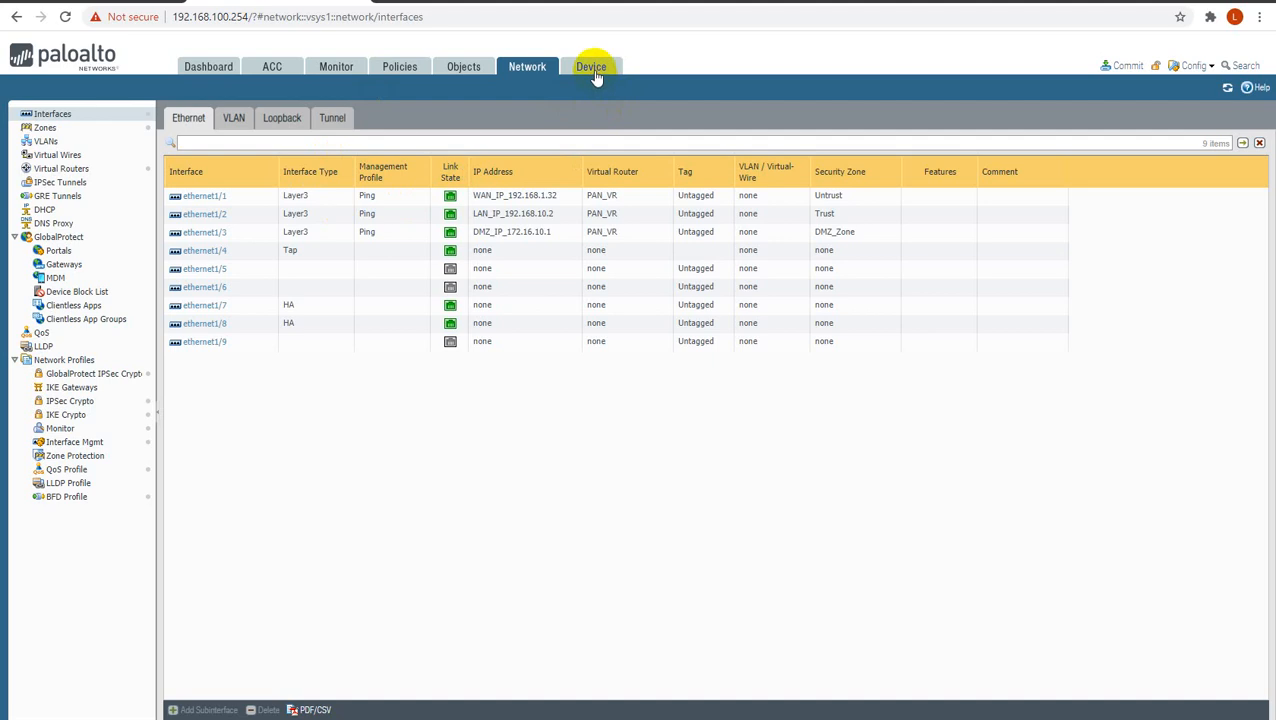
# - Set the HA device ID to 1 in the HA setup of the peer firewall at 192.168.100.254
pyautogui.click(593, 70)
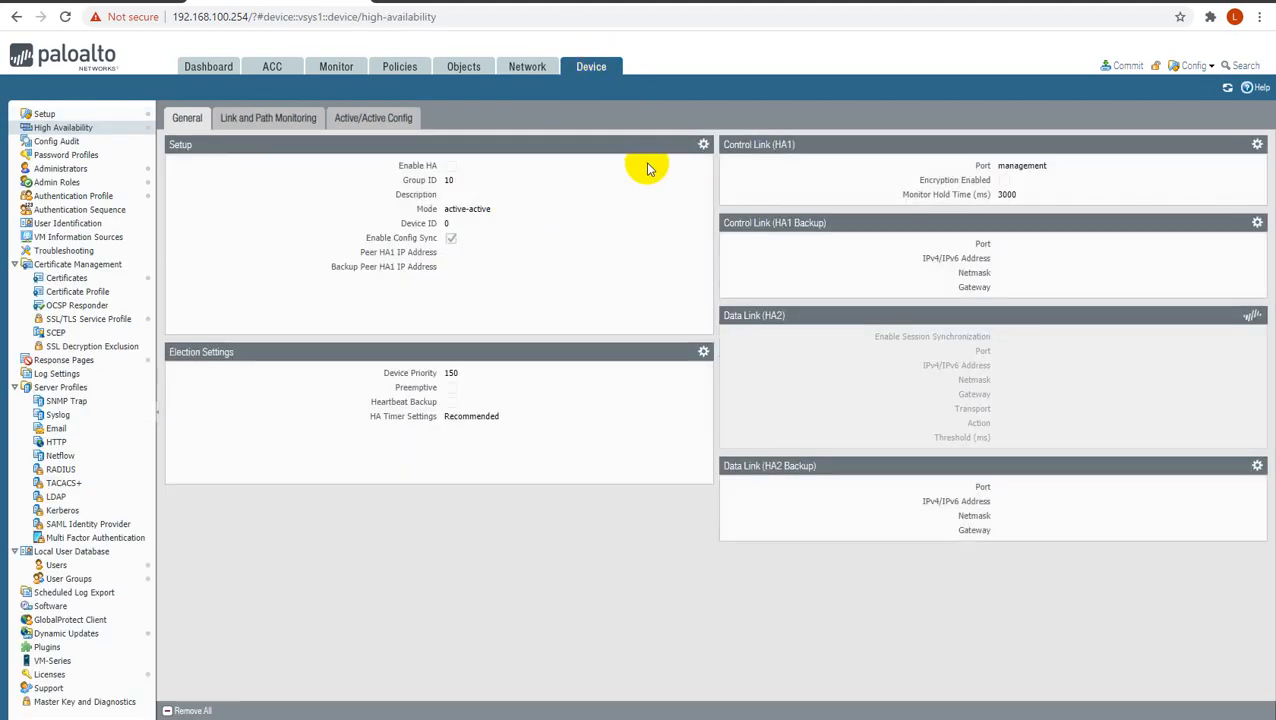
pyautogui.click(703, 146)
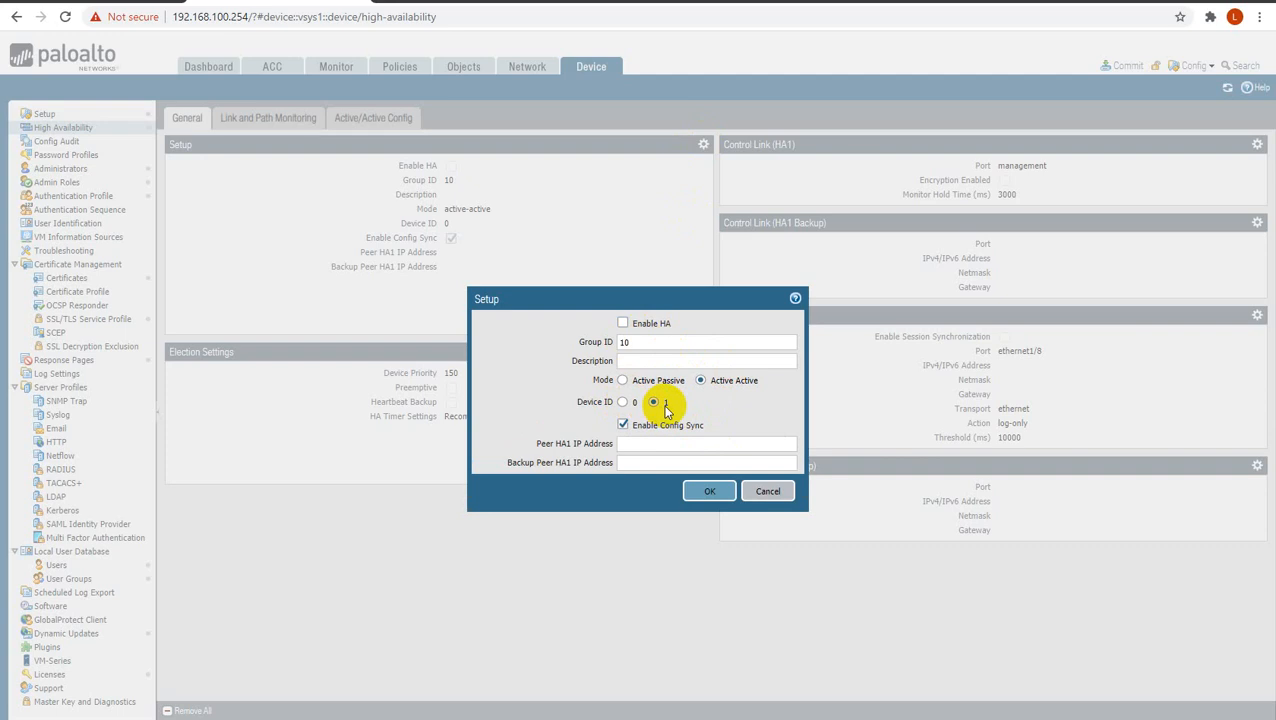
pyautogui.click(709, 497)
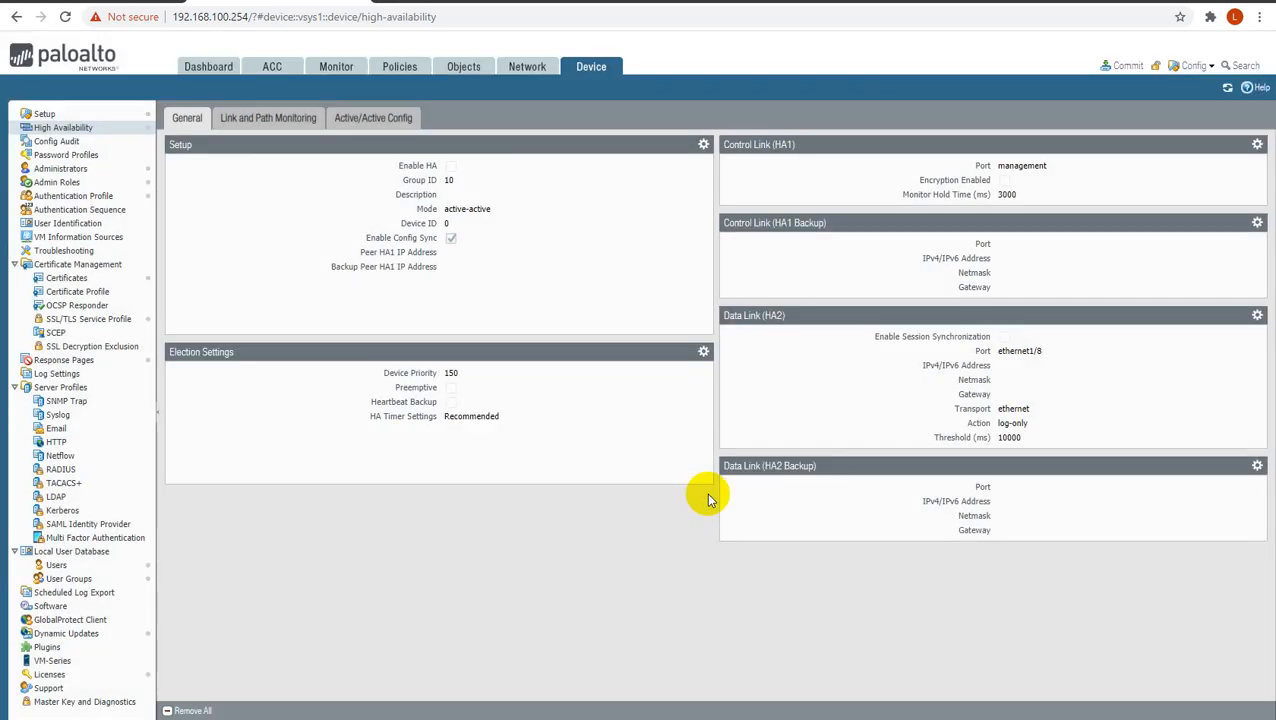
# - Check the first firewall's HA setup for reference and return to the peer firewall's HA settings
pyautogui.click(137, 1)
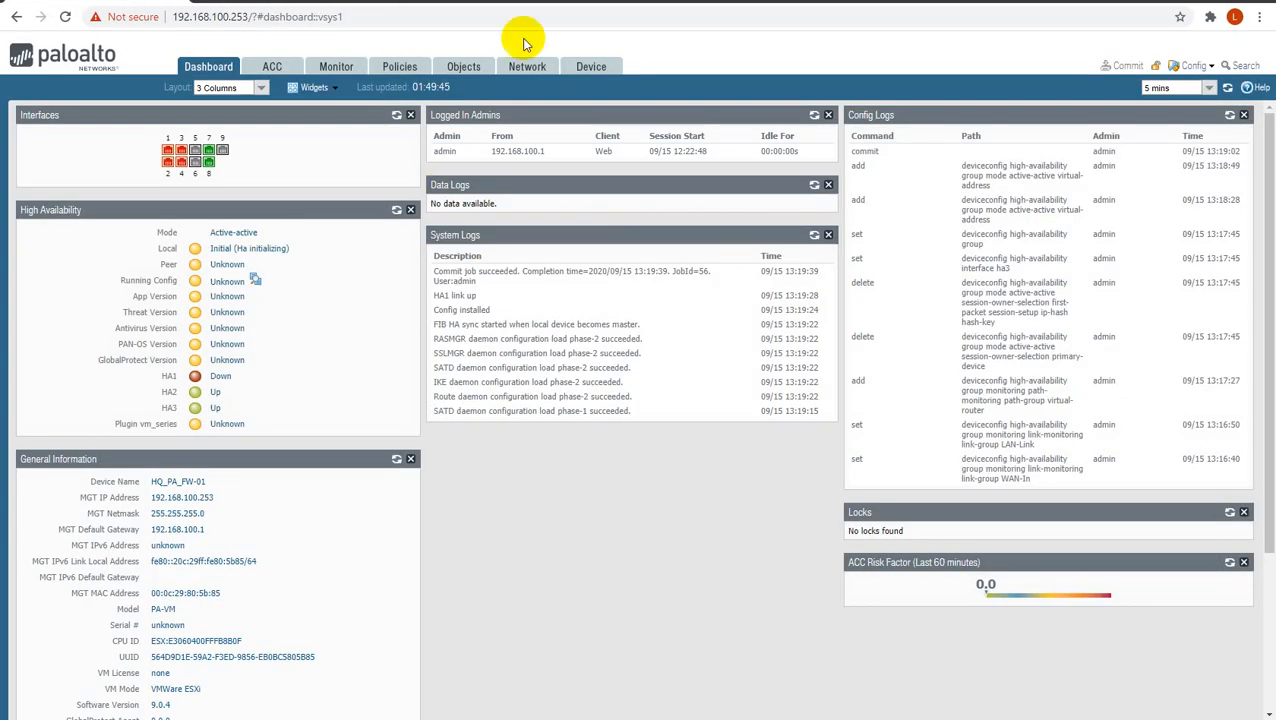
pyautogui.click(603, 70)
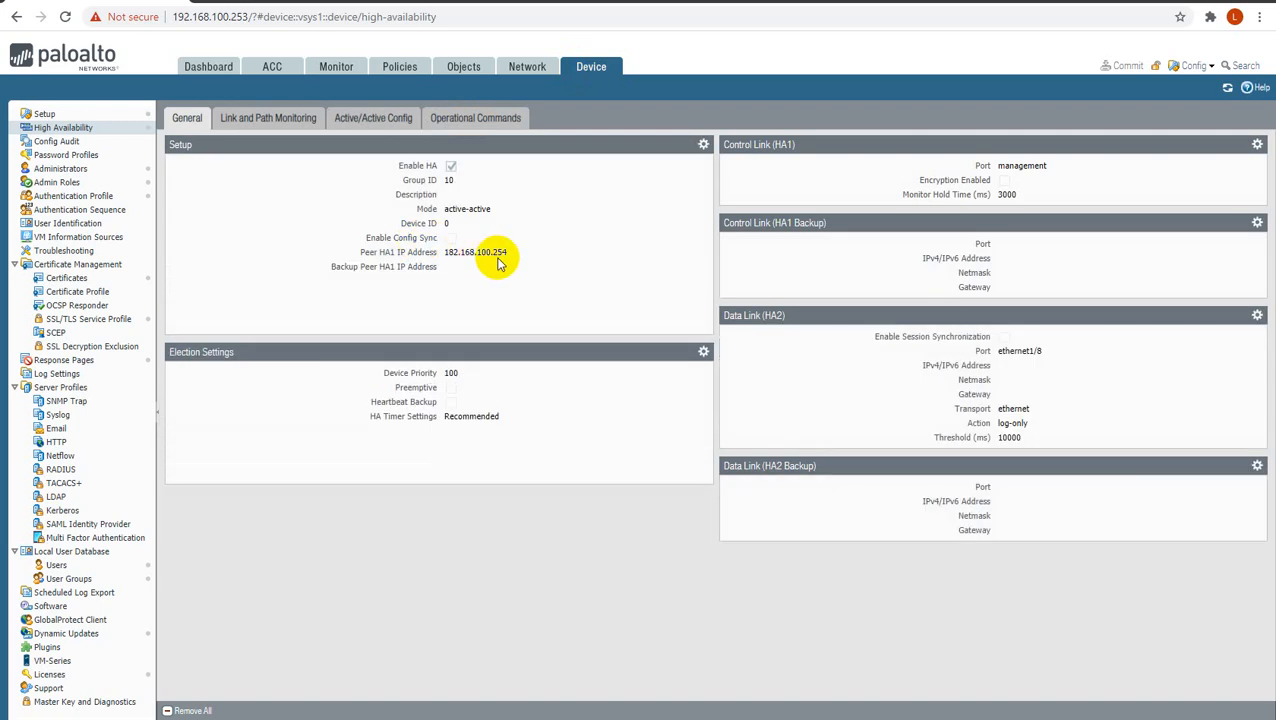
pyautogui.click(270, 1)
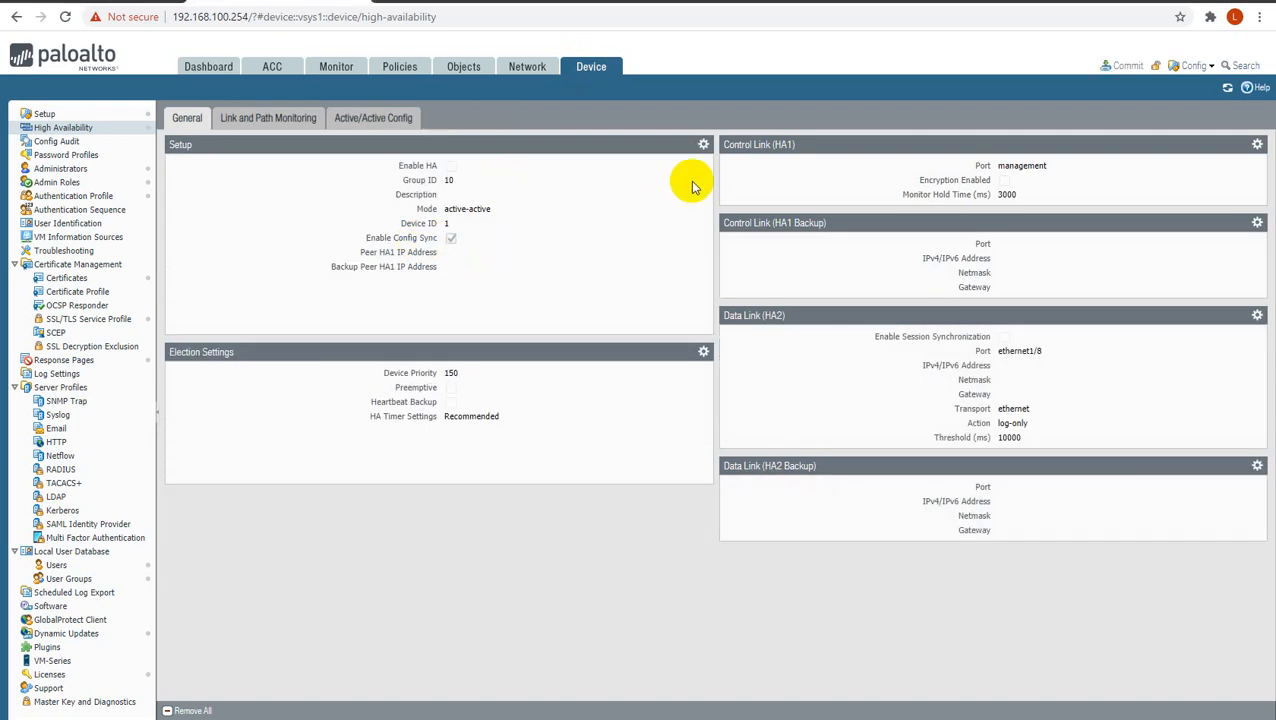
# - Set the Peer HA1 IP Address to 192.168.100.253 in the HA setup of the firewall at 192.168.100.254
pyautogui.click(702, 146)
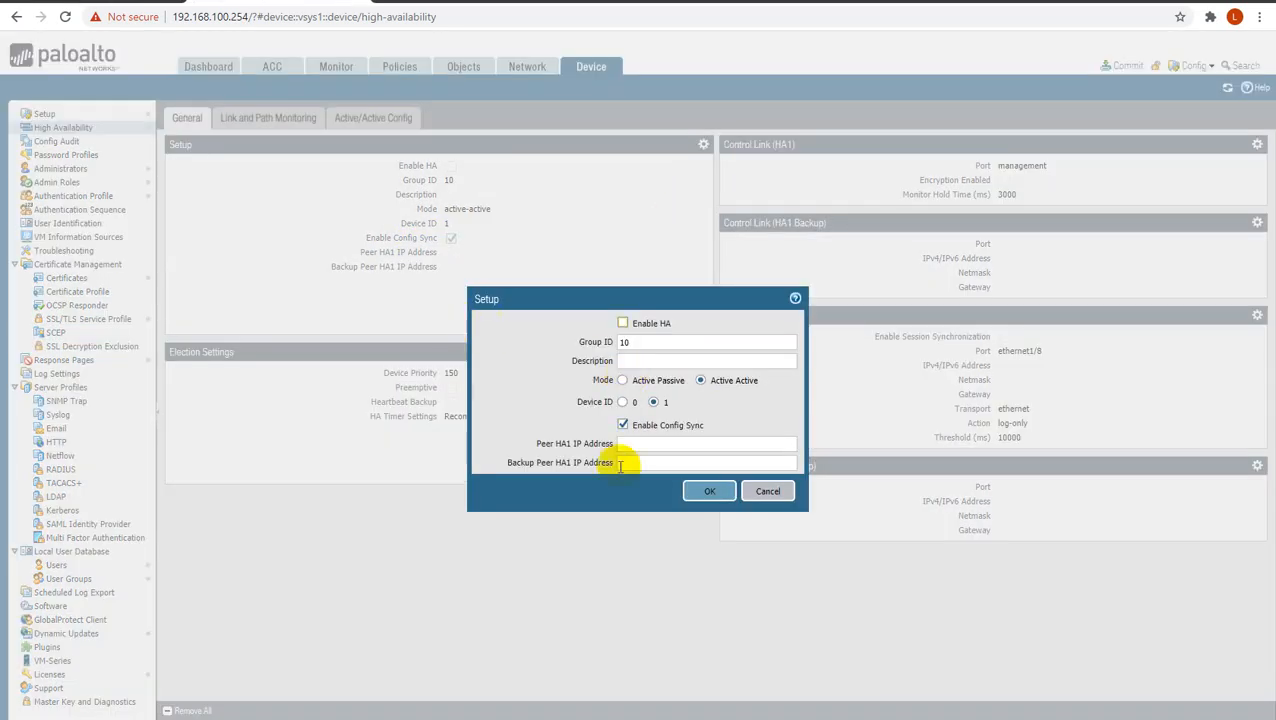
pyautogui.click(629, 446)
pyautogui.write('192.168.100')
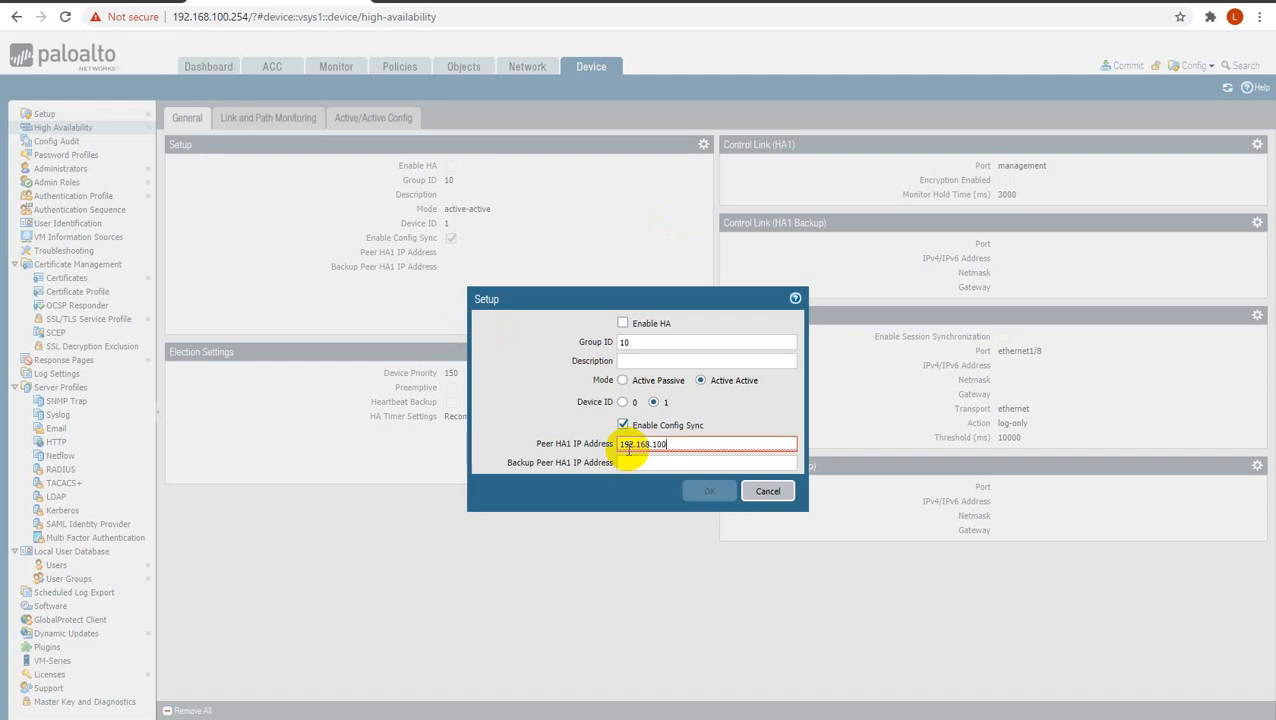
pyautogui.write('.253')
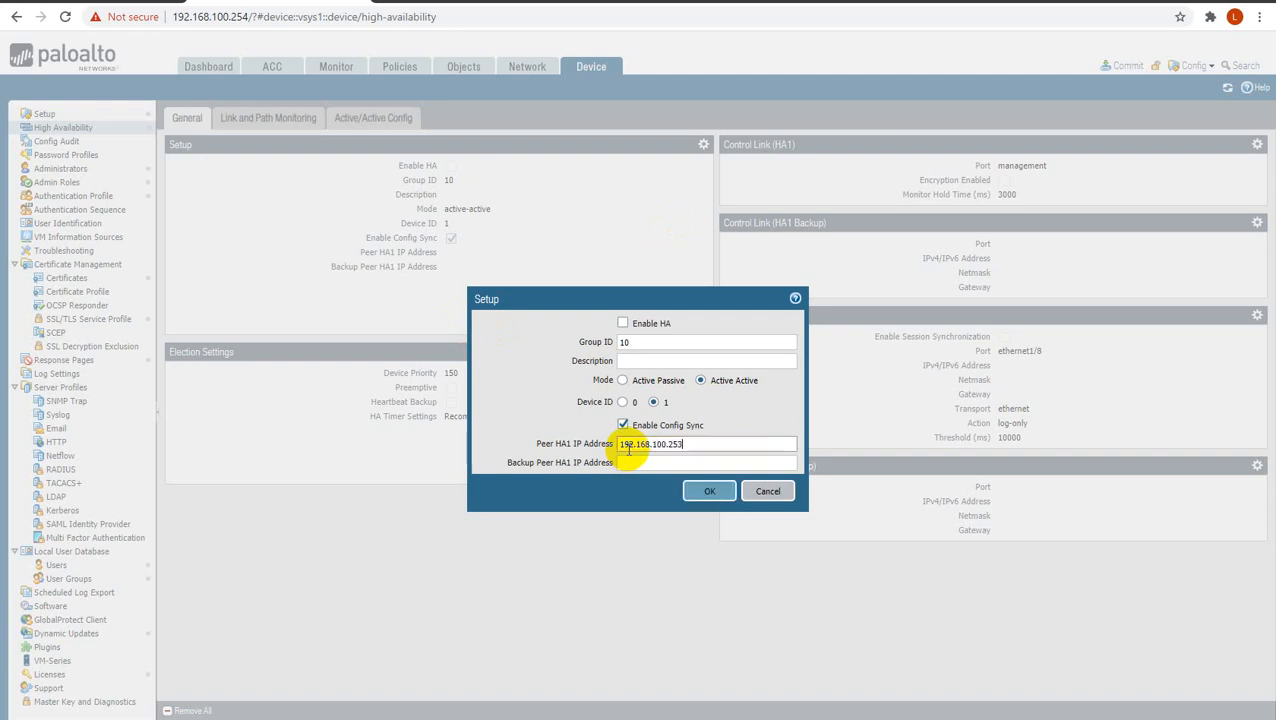
pyautogui.click(709, 493)
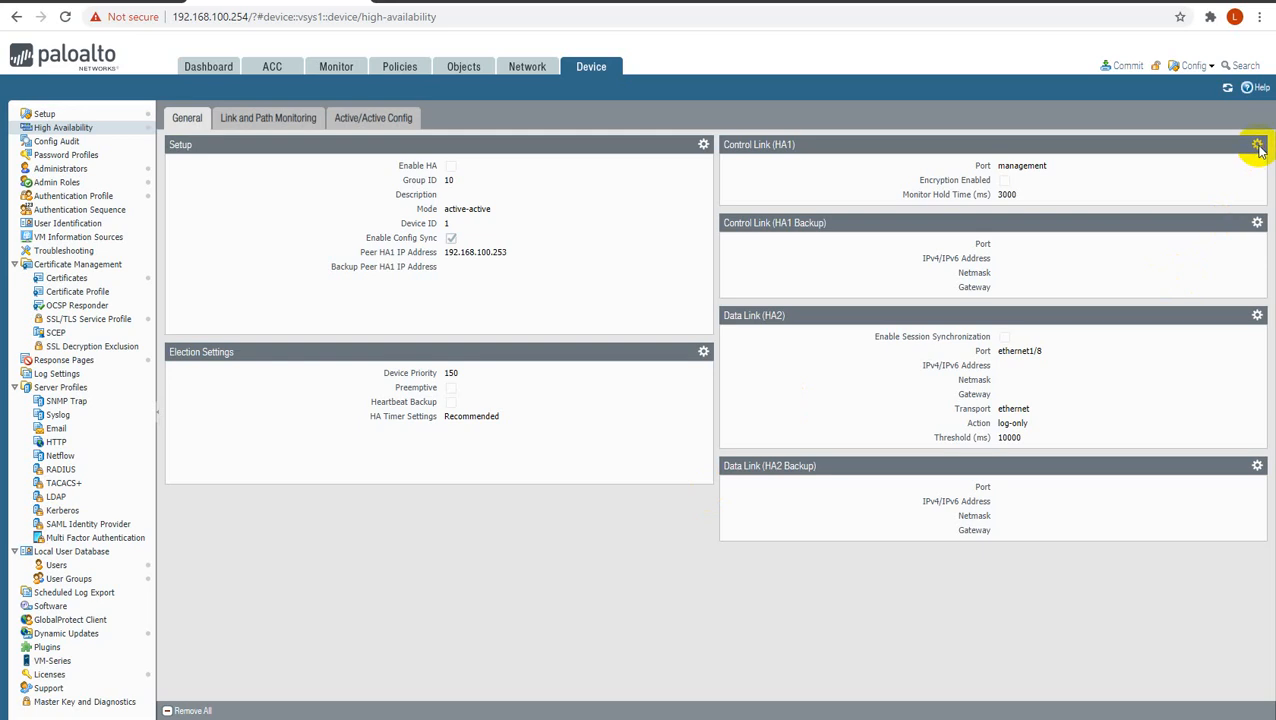
# - Select the management interface as the port for the HA1 control link
pyautogui.click(1257, 145)
pyautogui.click(816, 341)
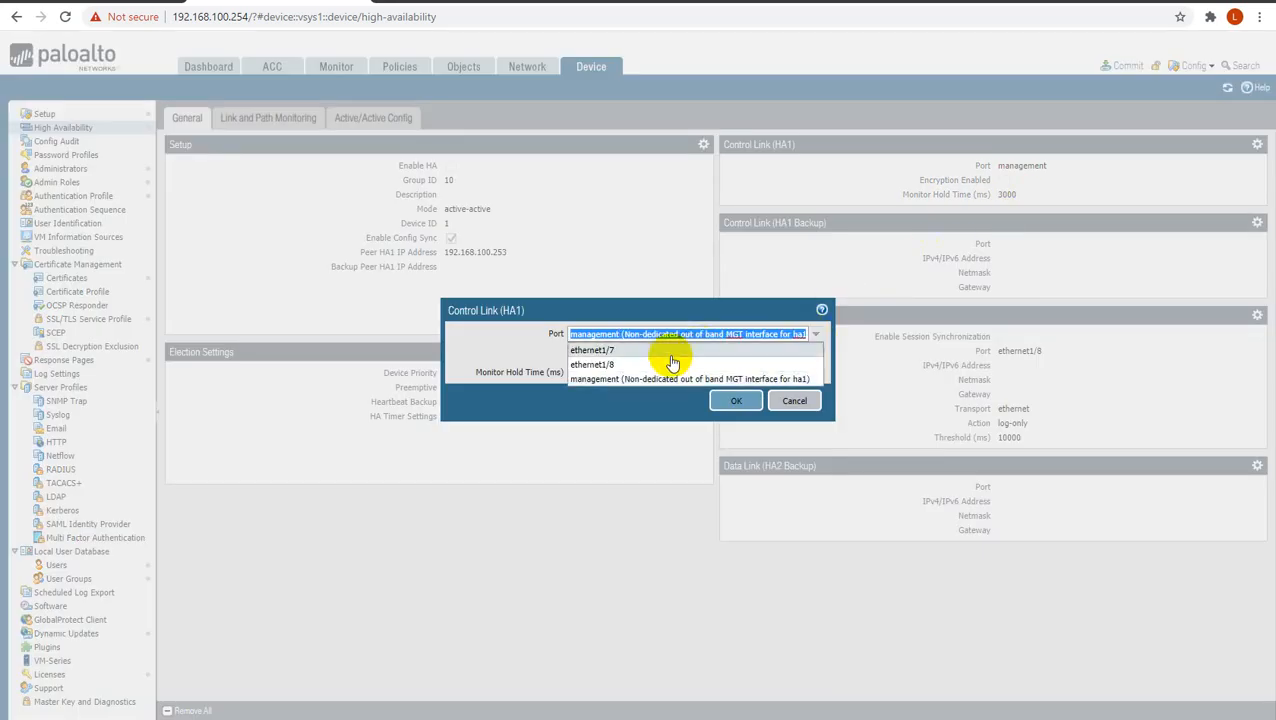
pyautogui.click(645, 378)
pyautogui.click(732, 401)
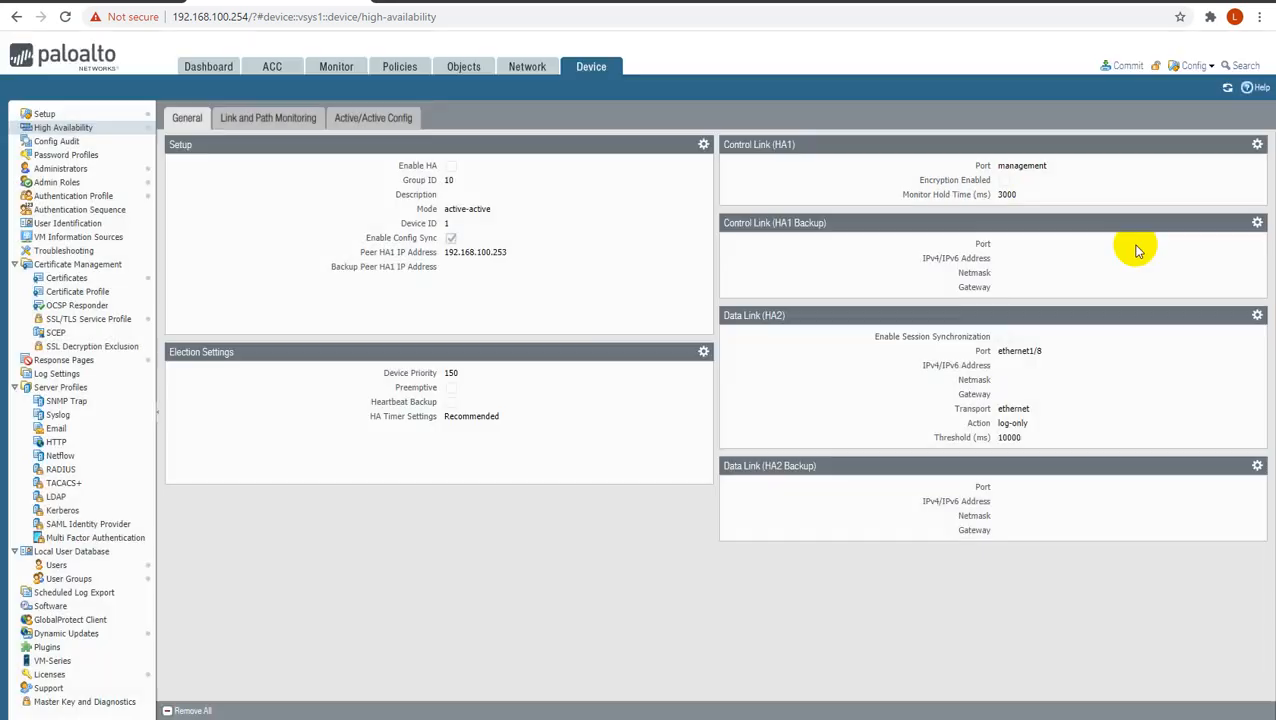
# - Turn off session synchronization for the HA2 data link, and open the dashboard of the firewall at 192.168.100.253
pyautogui.click(1257, 316)
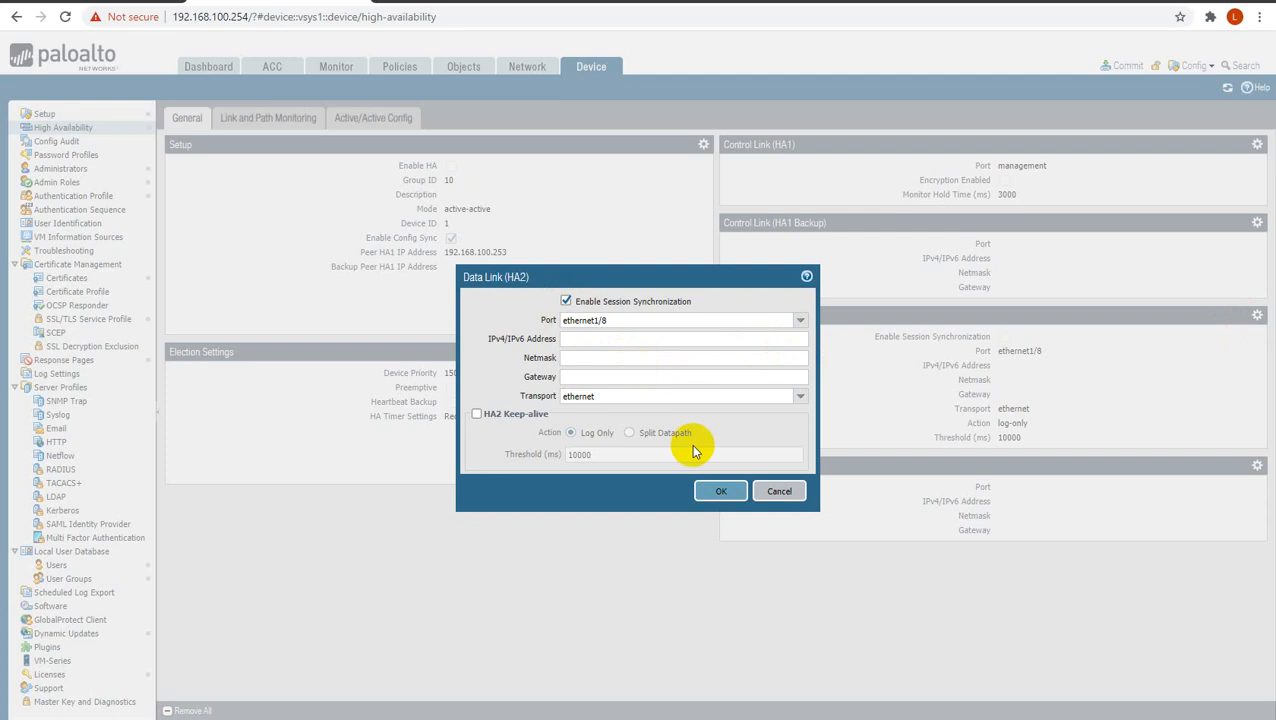
pyautogui.click(565, 301)
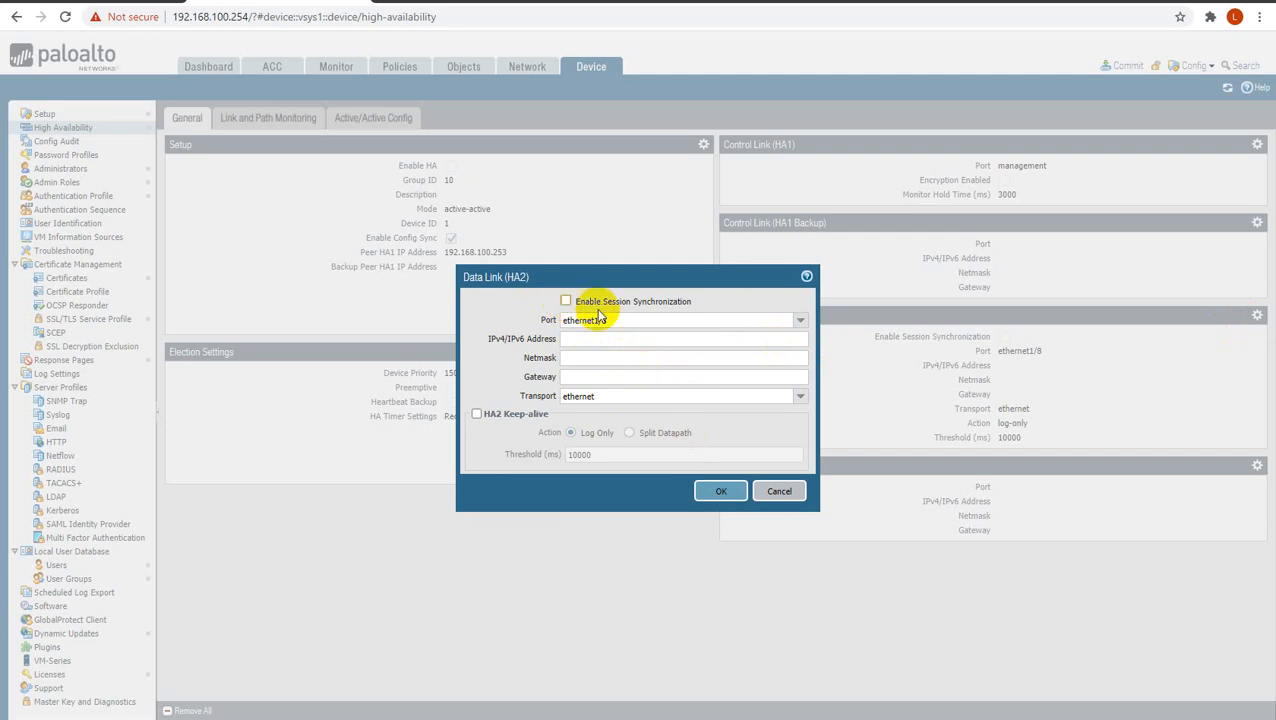
pyautogui.click(727, 499)
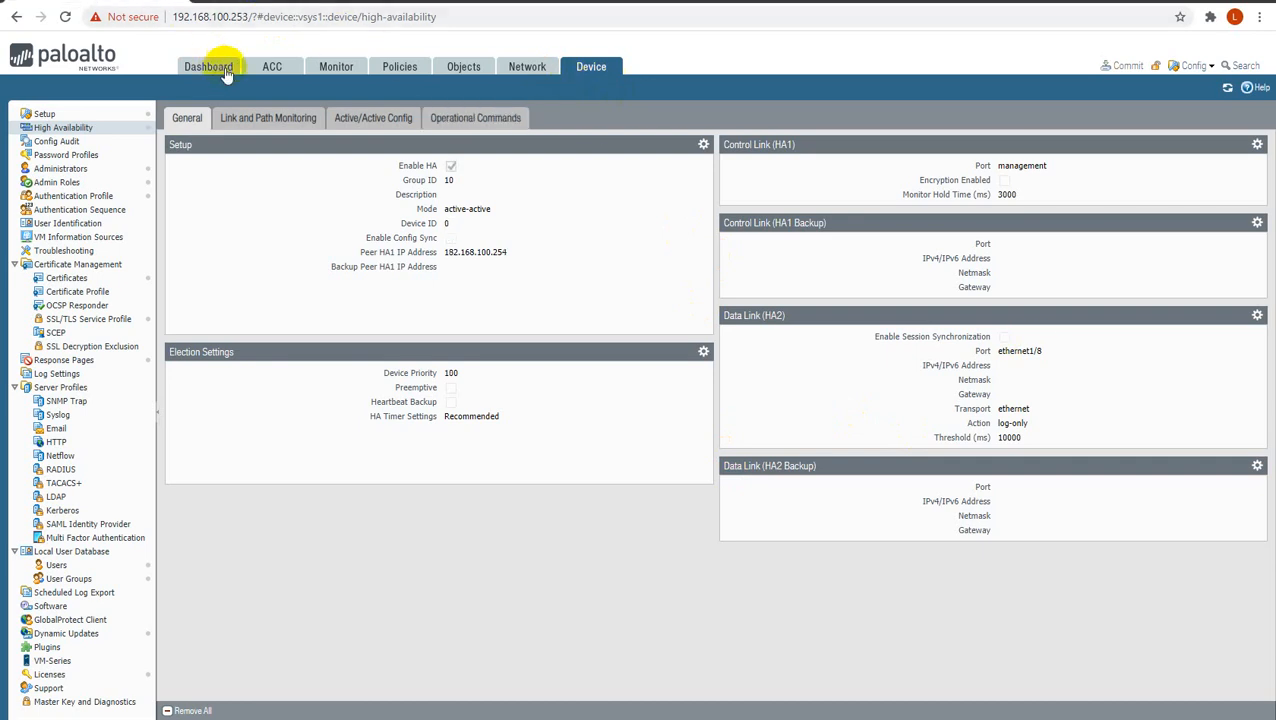
pyautogui.click(208, 64)
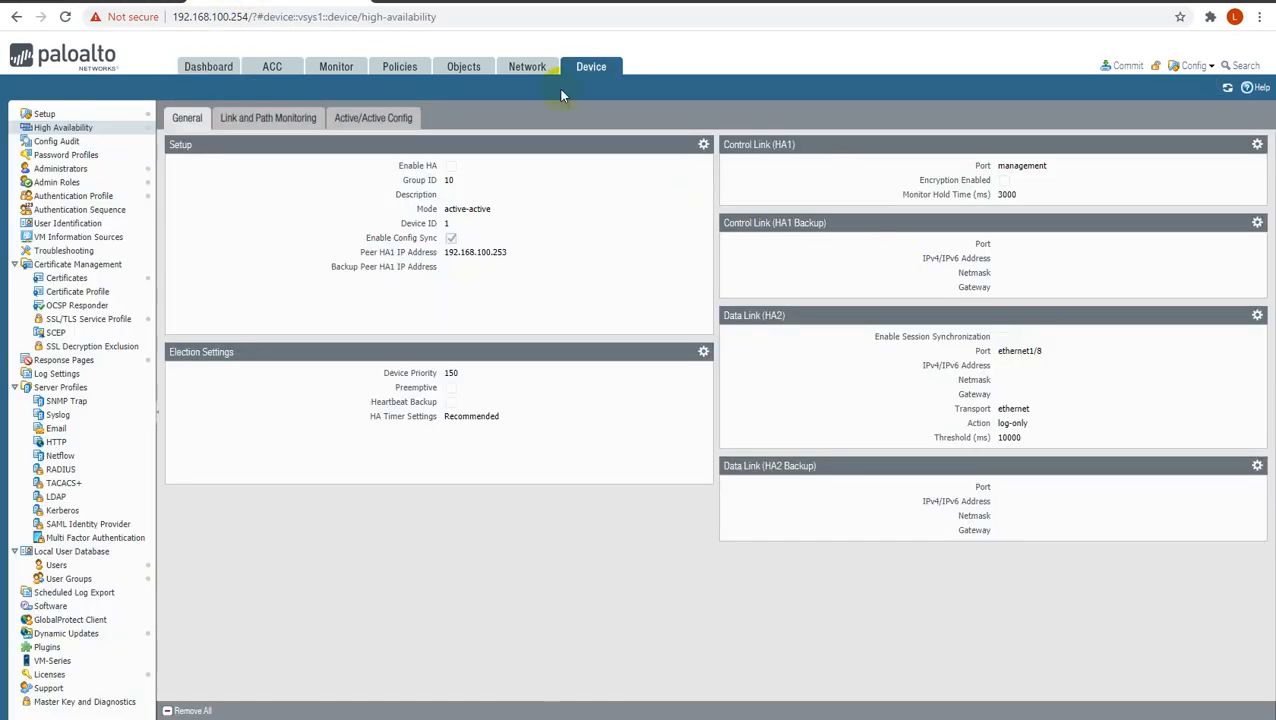
# - Add a link monitoring group named WAN-LINK with interface ethernet1/1 on the firewall at 192.168.100.254
pyautogui.click(253, 120)
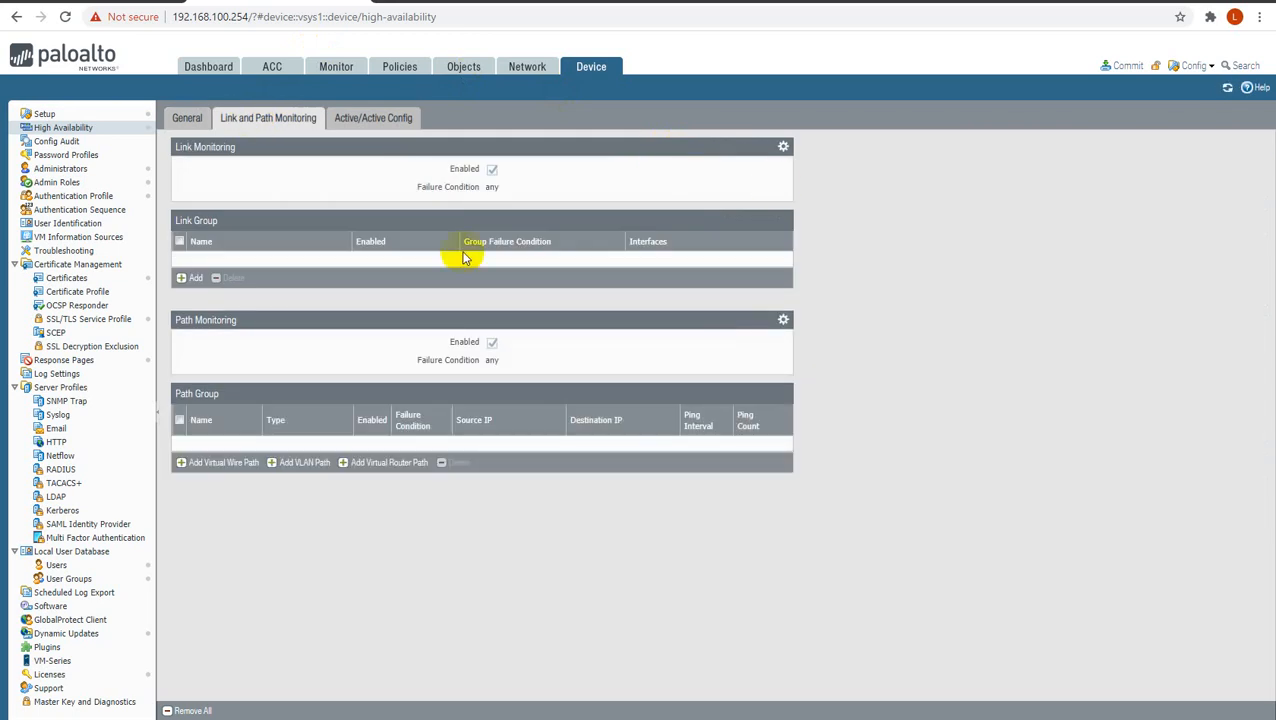
pyautogui.click(189, 280)
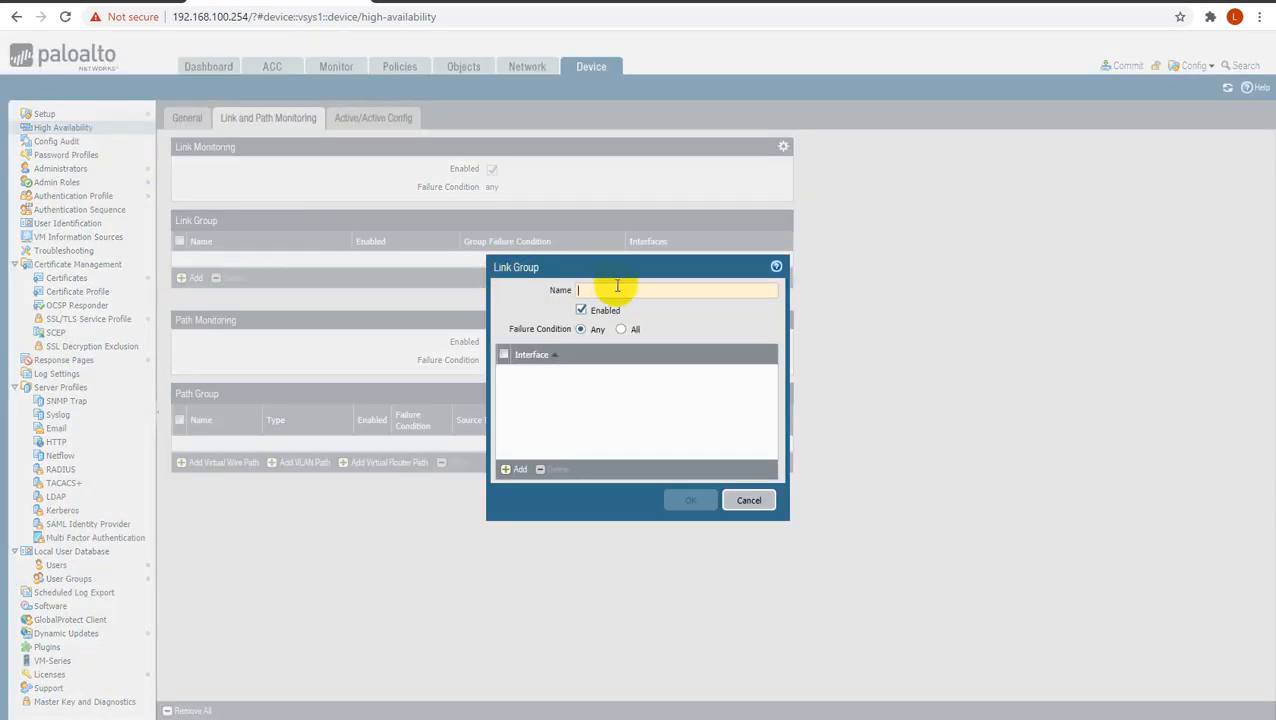
pyautogui.write('W')
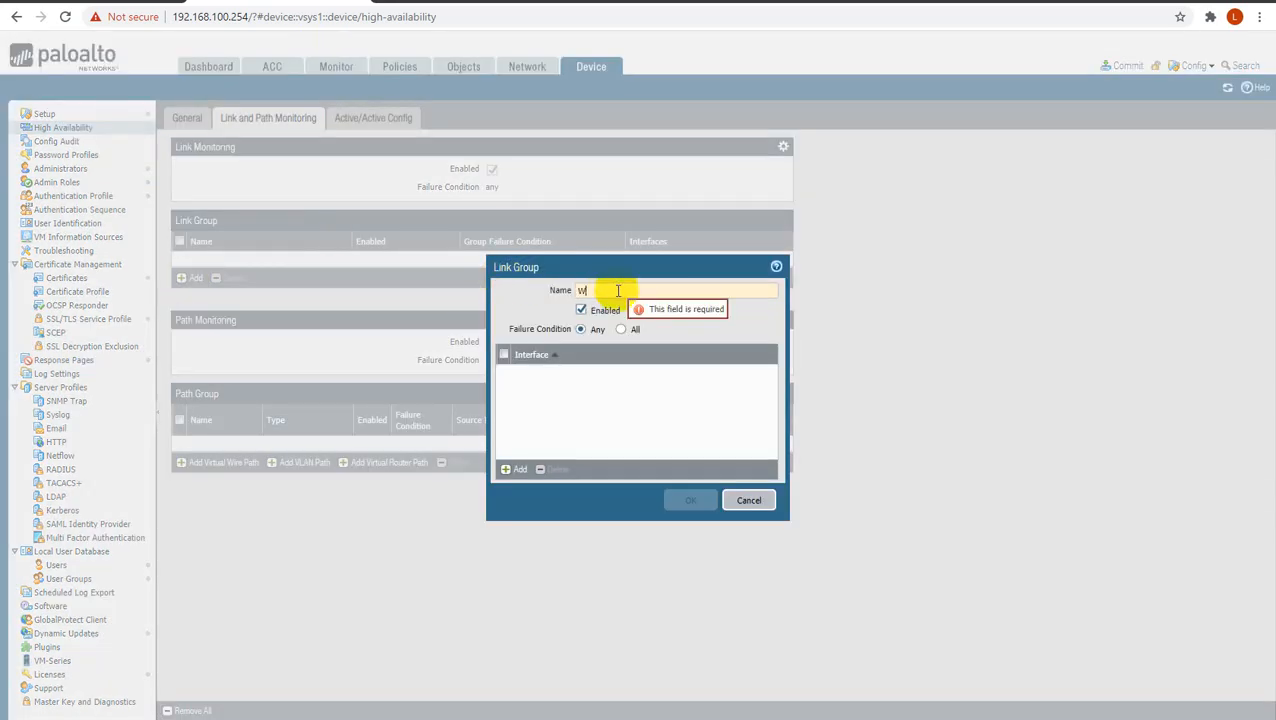
pyautogui.write('AN-LINK')
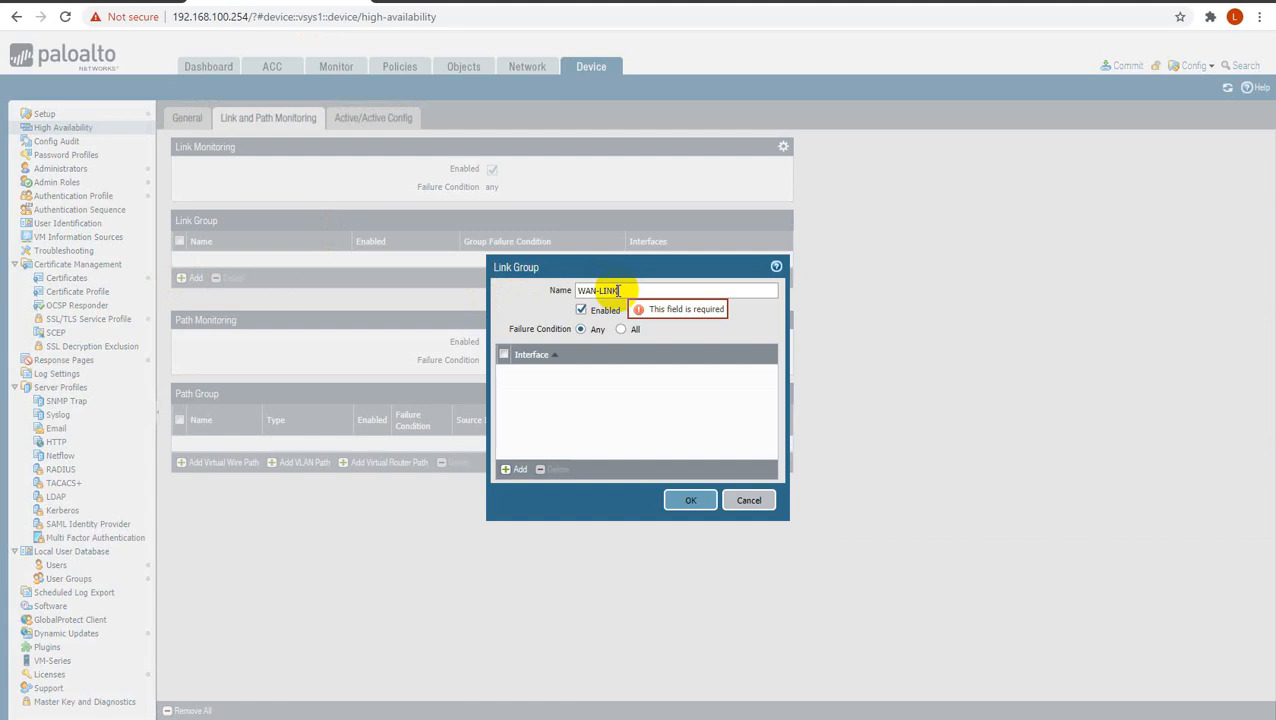
pyautogui.click(516, 469)
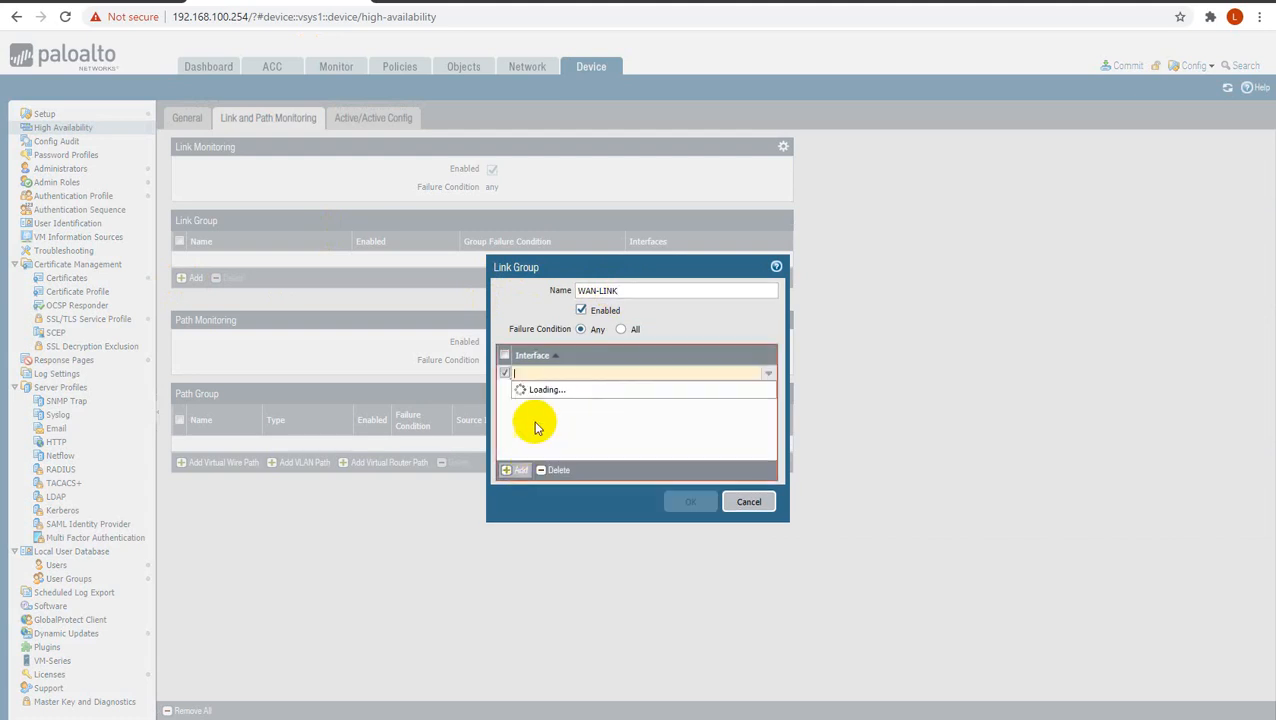
pyautogui.click(541, 389)
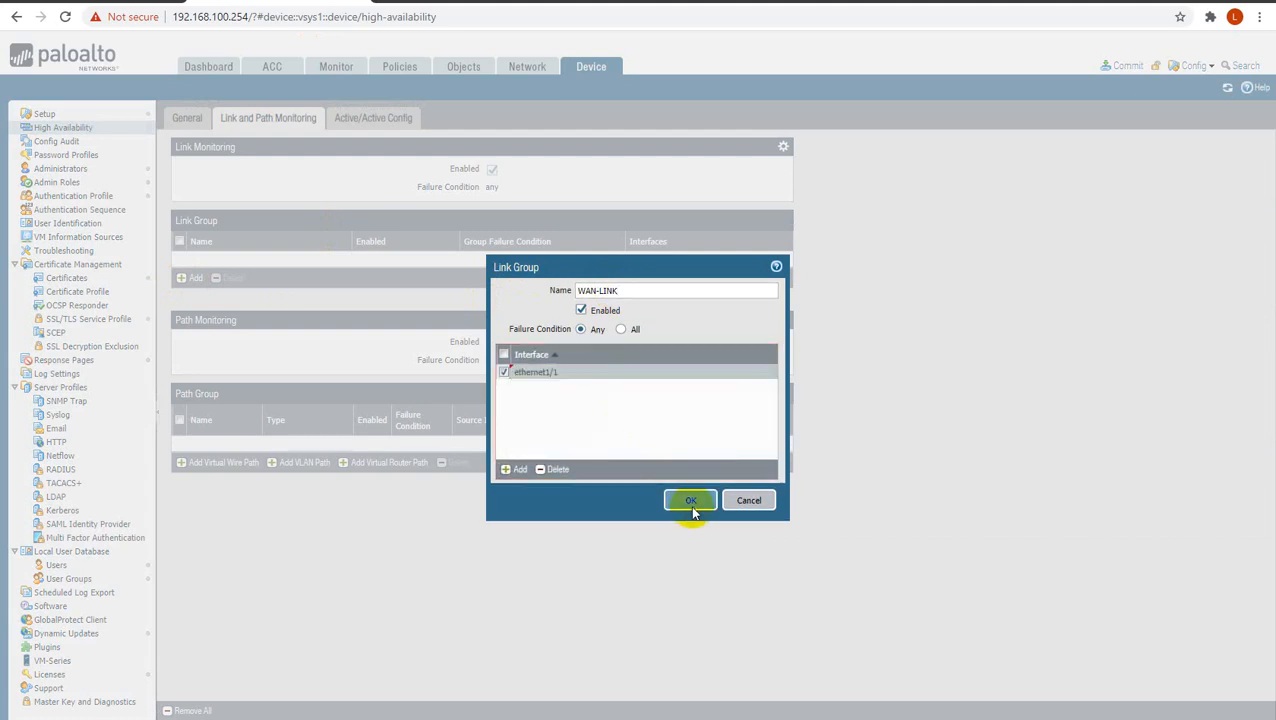
pyautogui.click(690, 501)
# - Add a second link monitoring group named LAN-LINK with interface ethernet1/2
pyautogui.click(192, 277)
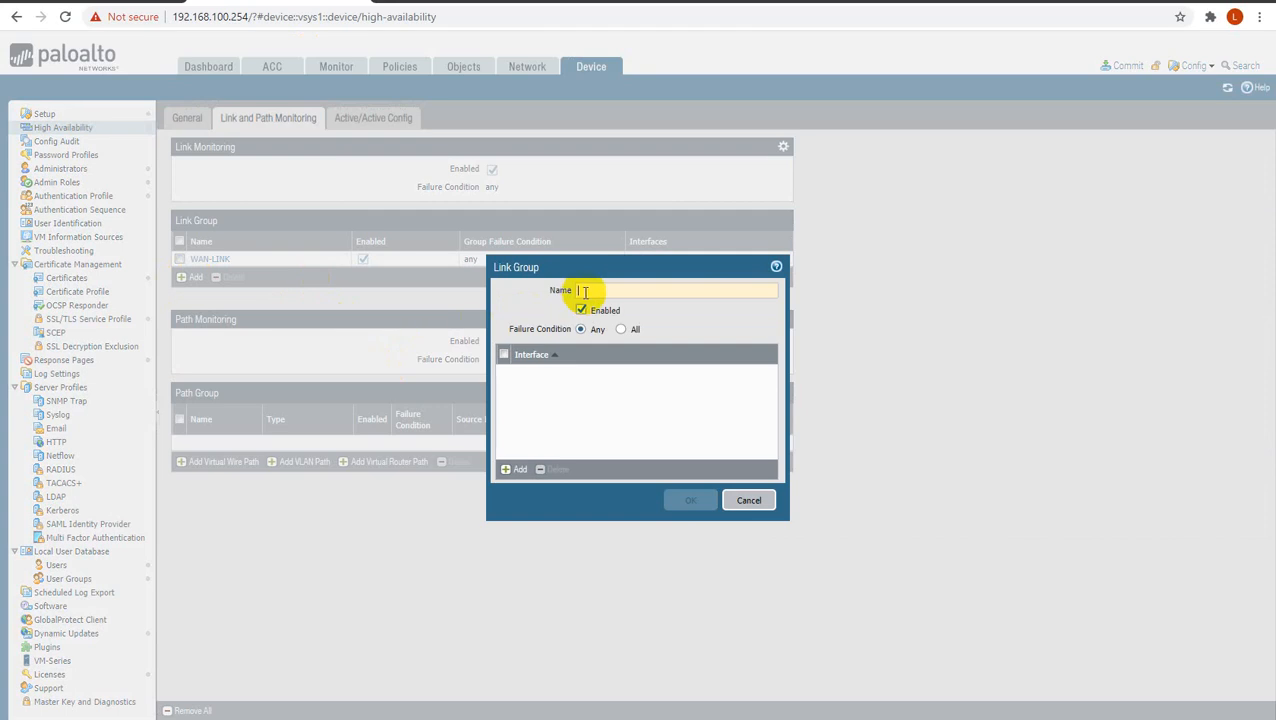
pyautogui.write('LAN-LINK')
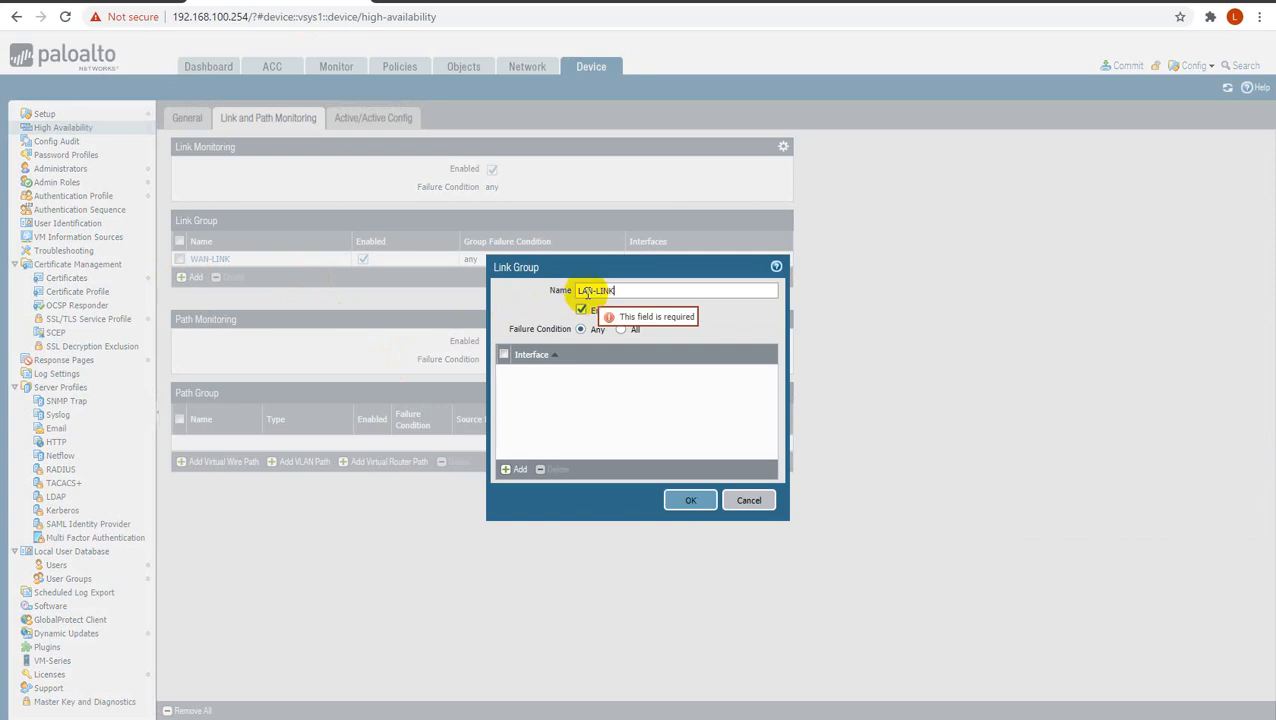
pyautogui.click(516, 468)
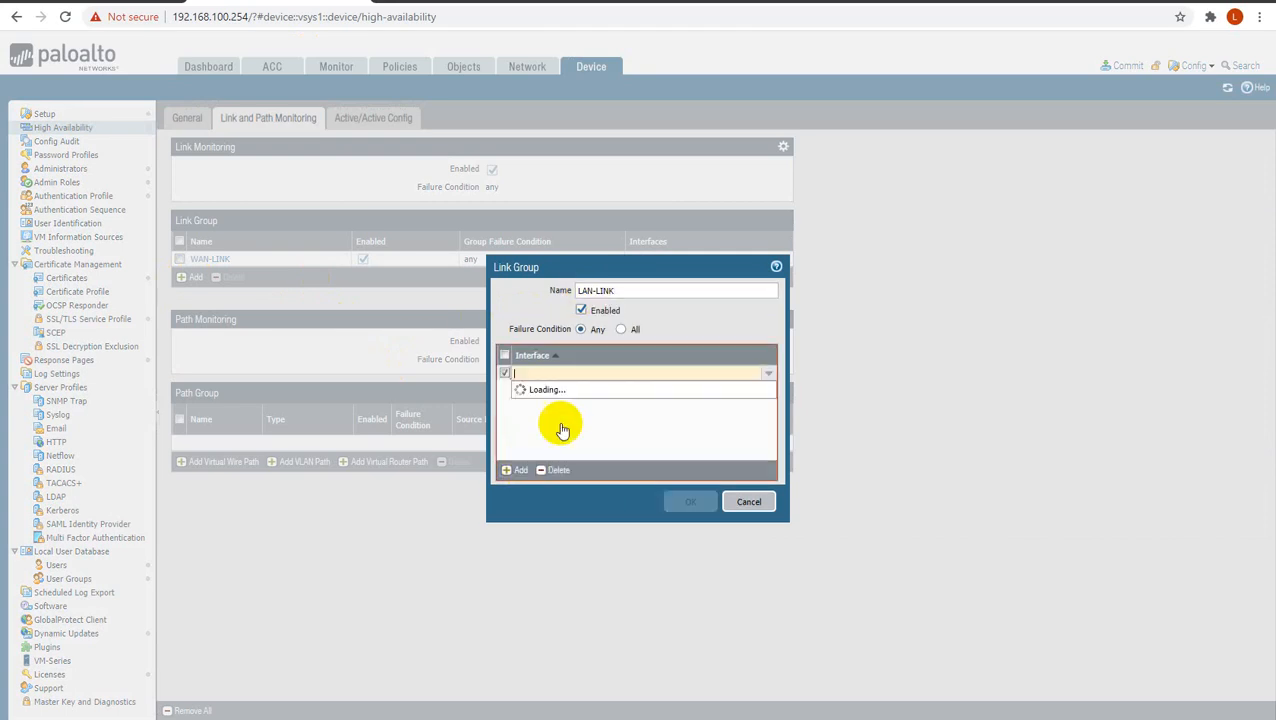
pyautogui.click(567, 405)
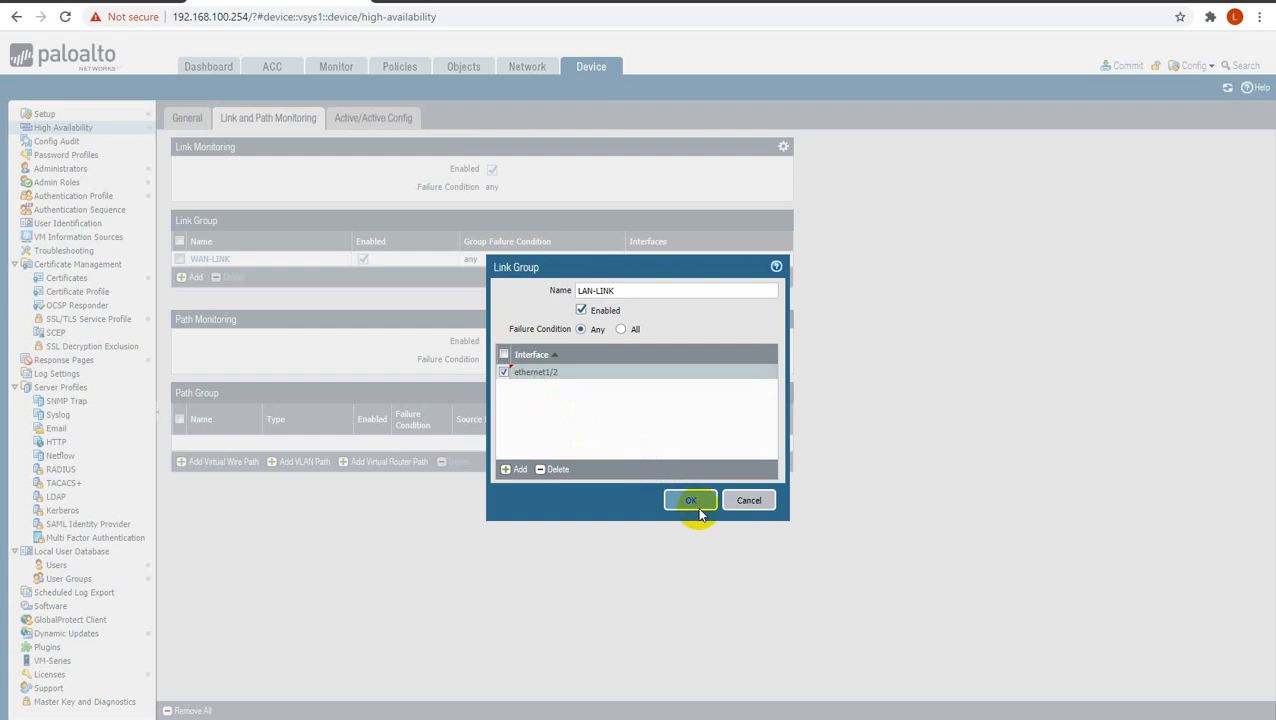
pyautogui.click(698, 505)
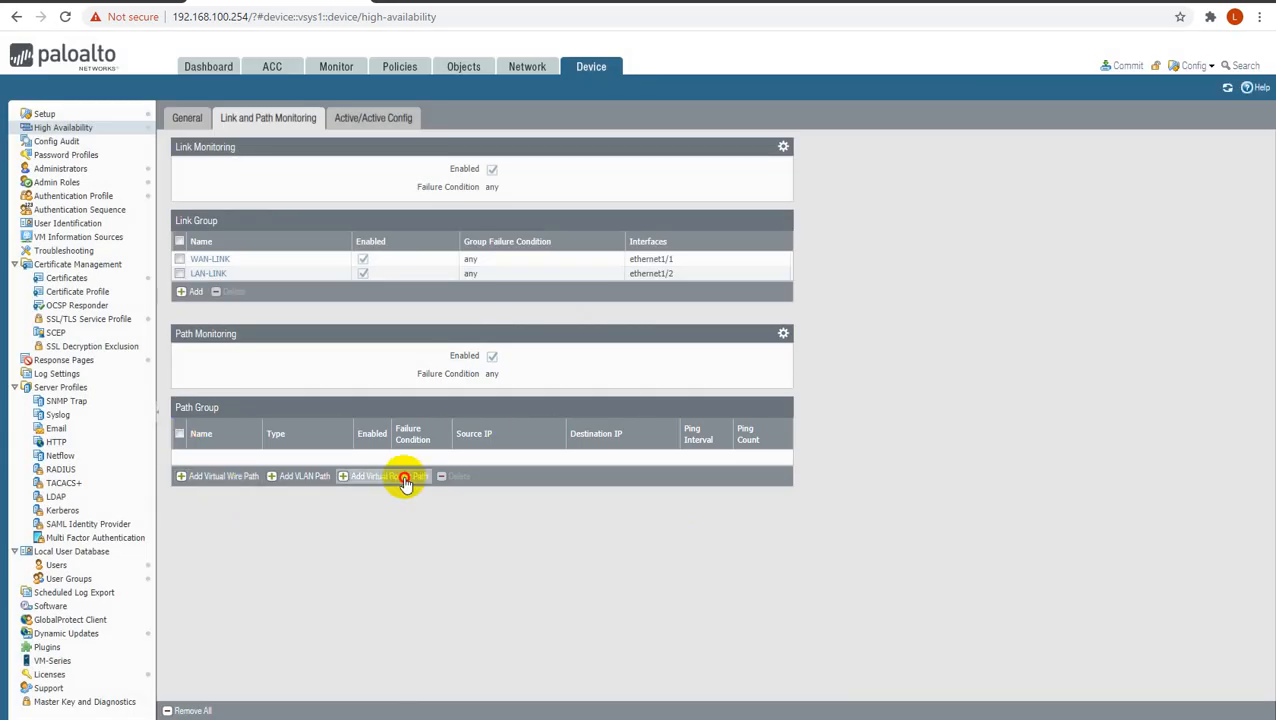
# - Add a virtual router path group for PAN_VR that monitors destination IP 4.2.2.2
pyautogui.click(396, 476)
pyautogui.click(800, 244)
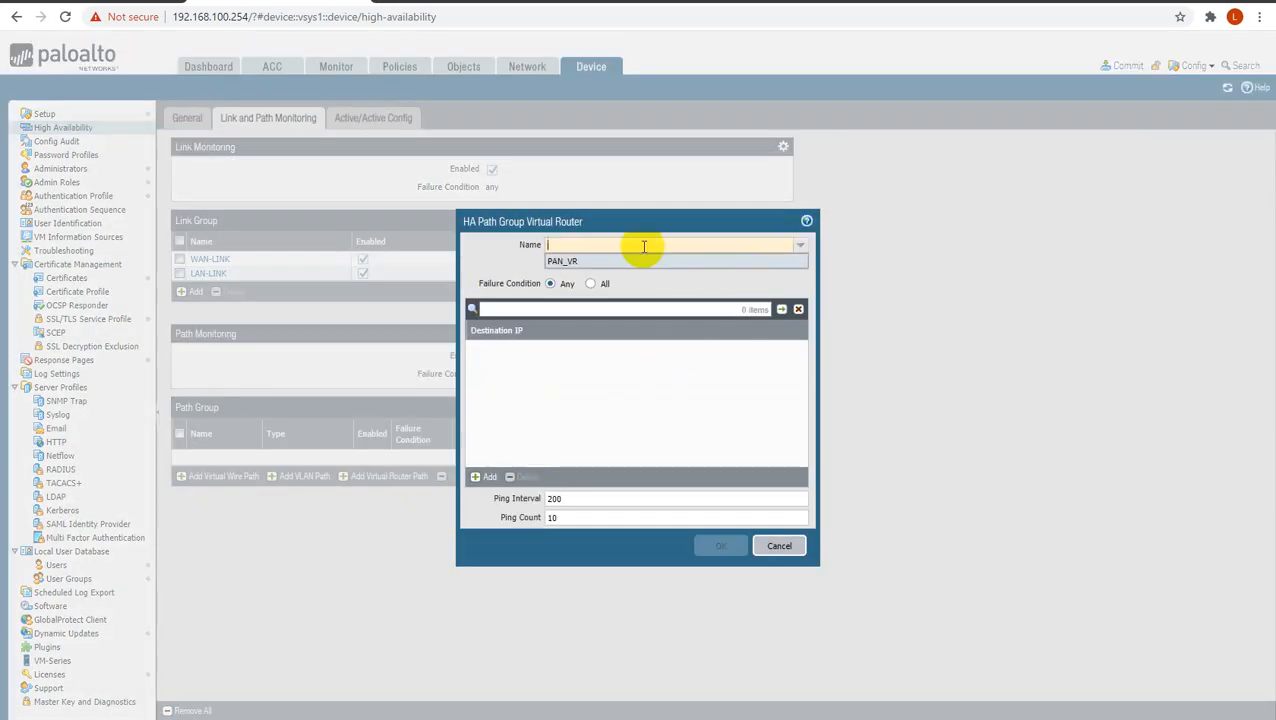
pyautogui.click(565, 261)
pyautogui.click(483, 477)
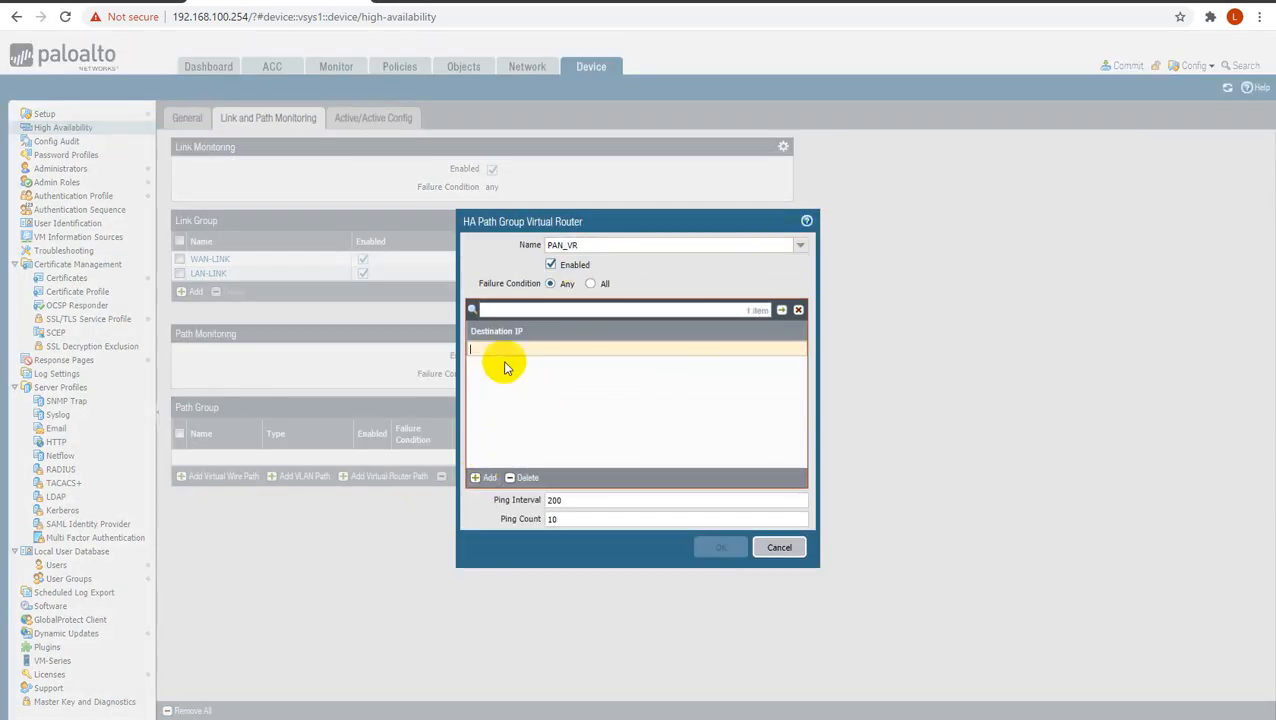
pyautogui.write('4.2')
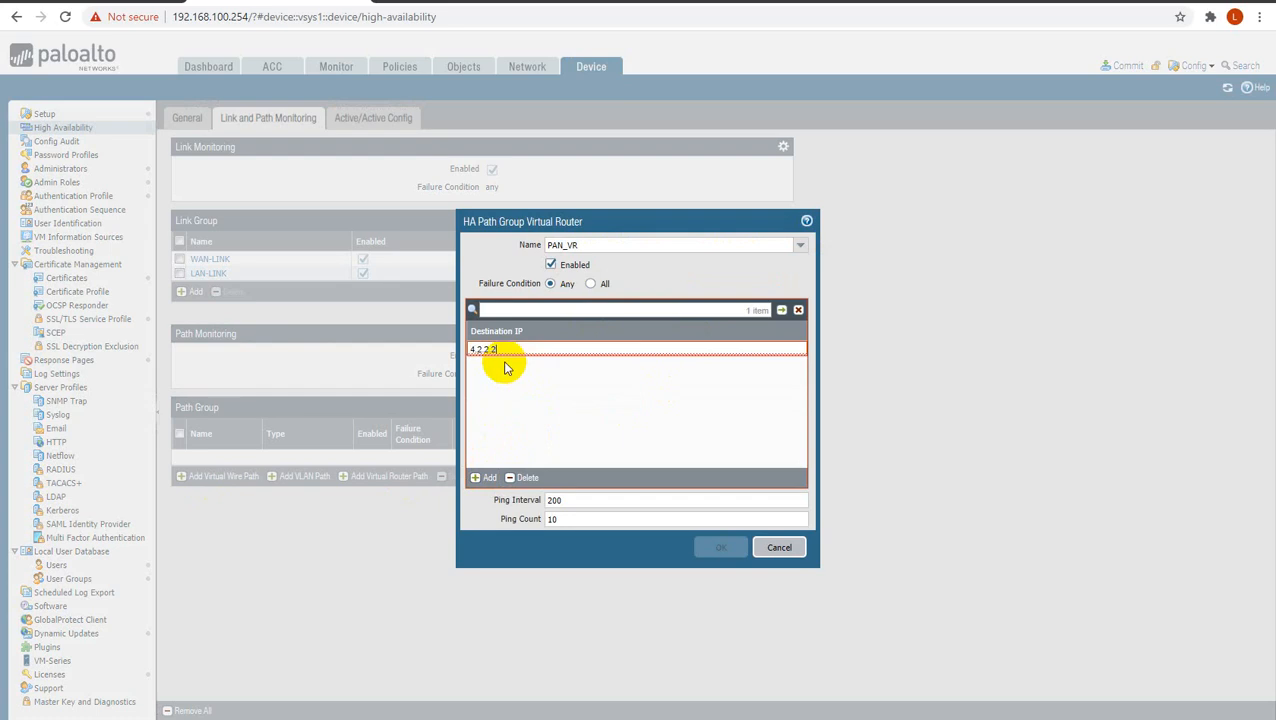
pyautogui.write('.2.2')
pyautogui.click(704, 549)
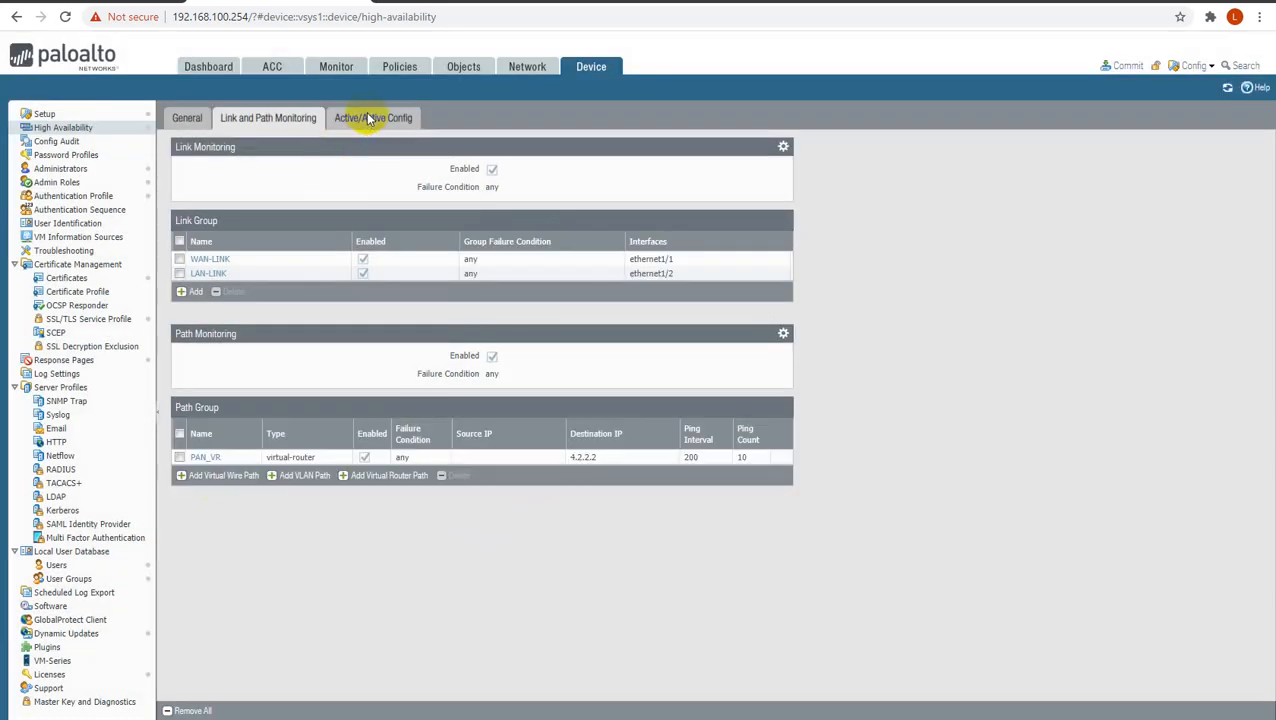
# - Set the HA3 interface to ethernet1/7 in the active/active packet forwarding settings
pyautogui.click(367, 118)
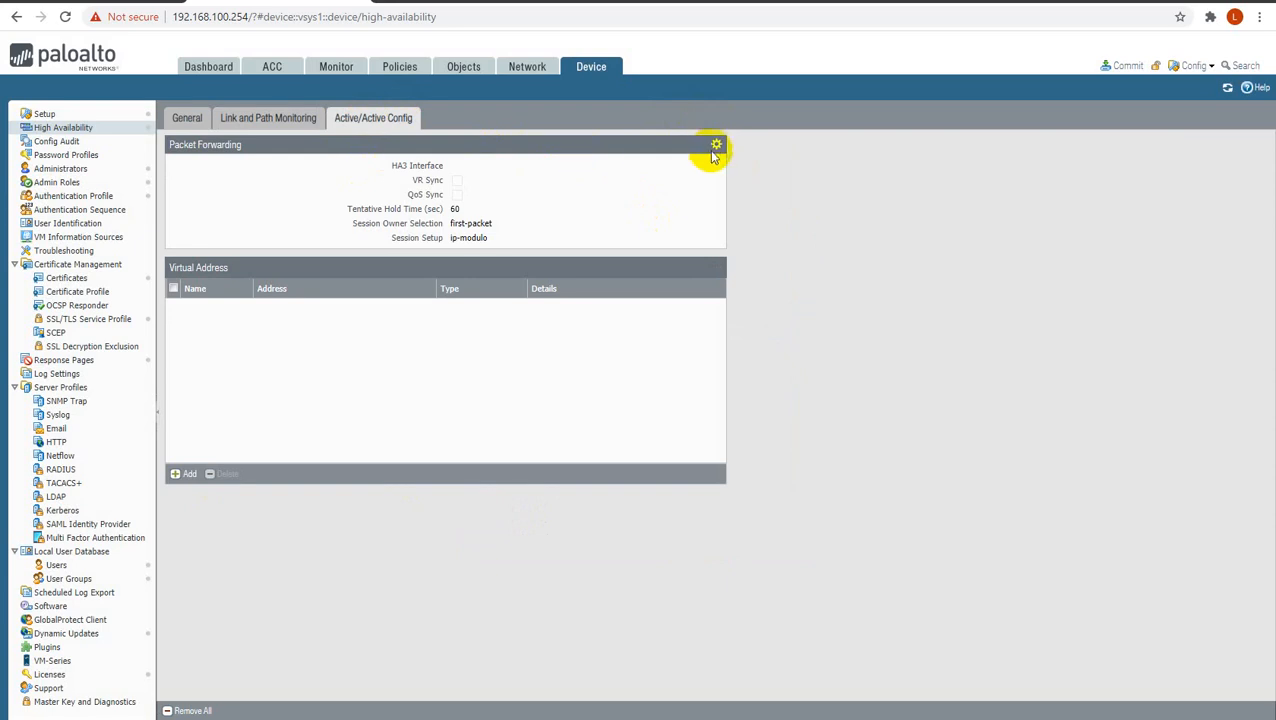
pyautogui.click(716, 145)
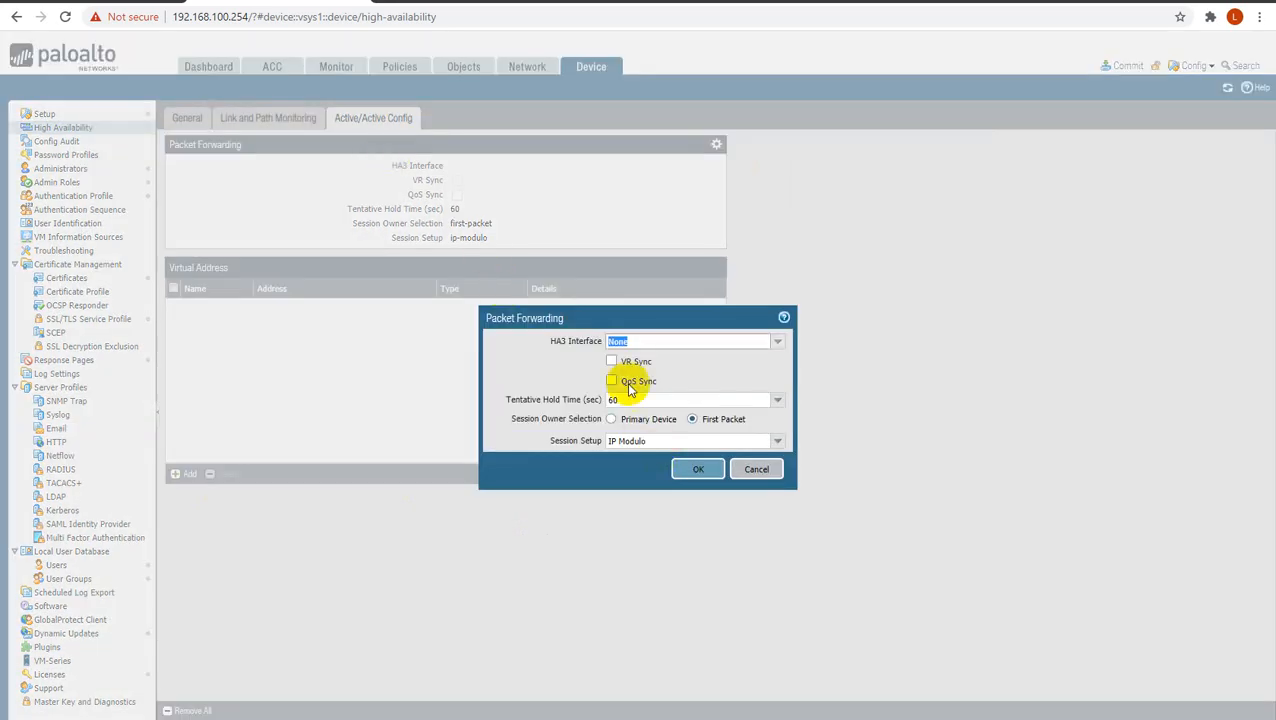
pyautogui.click(776, 341)
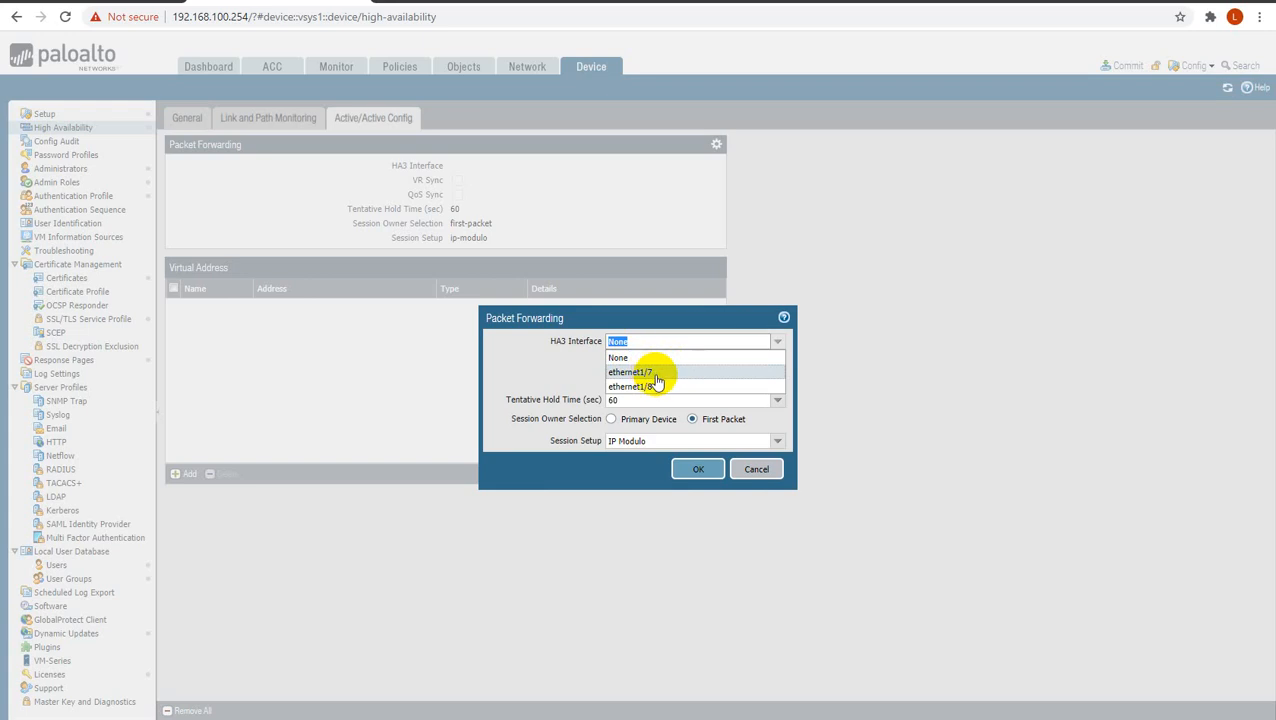
pyautogui.click(652, 374)
pyautogui.click(698, 469)
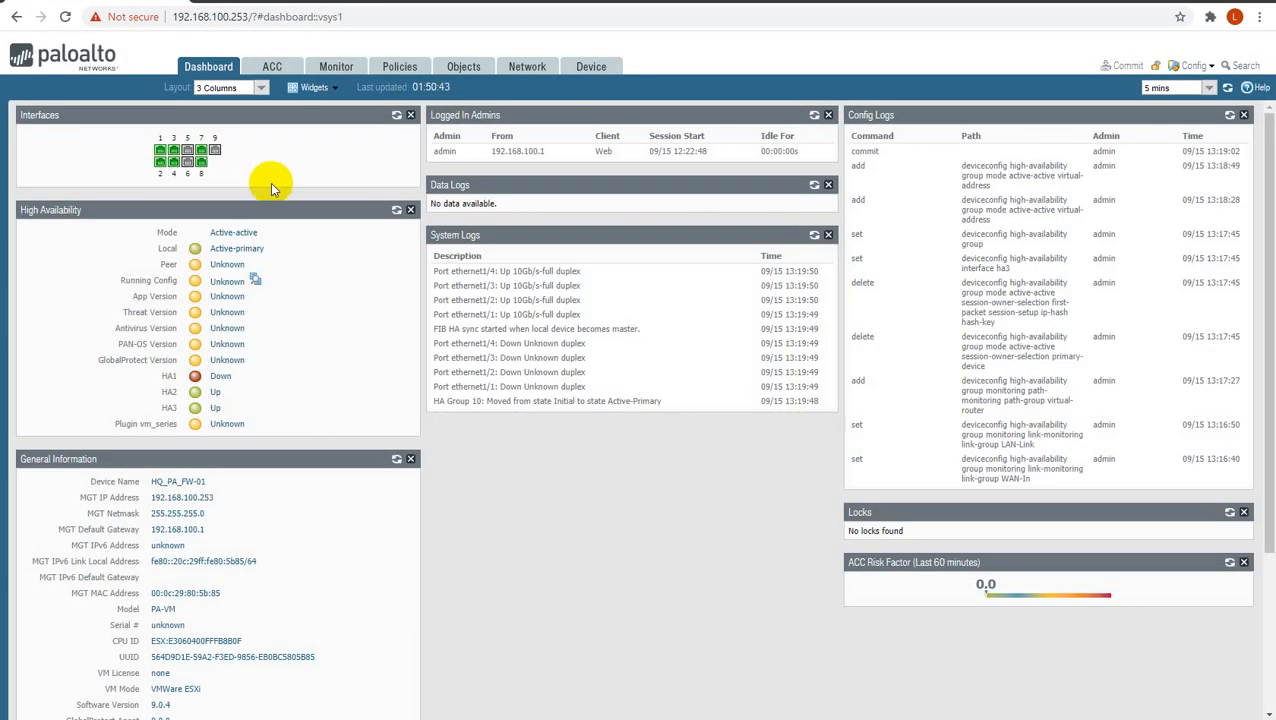
# - Return from the first firewall's dashboard to the firewall at 192.168.100.254 and commit all its changes
pyautogui.click(252, 1)
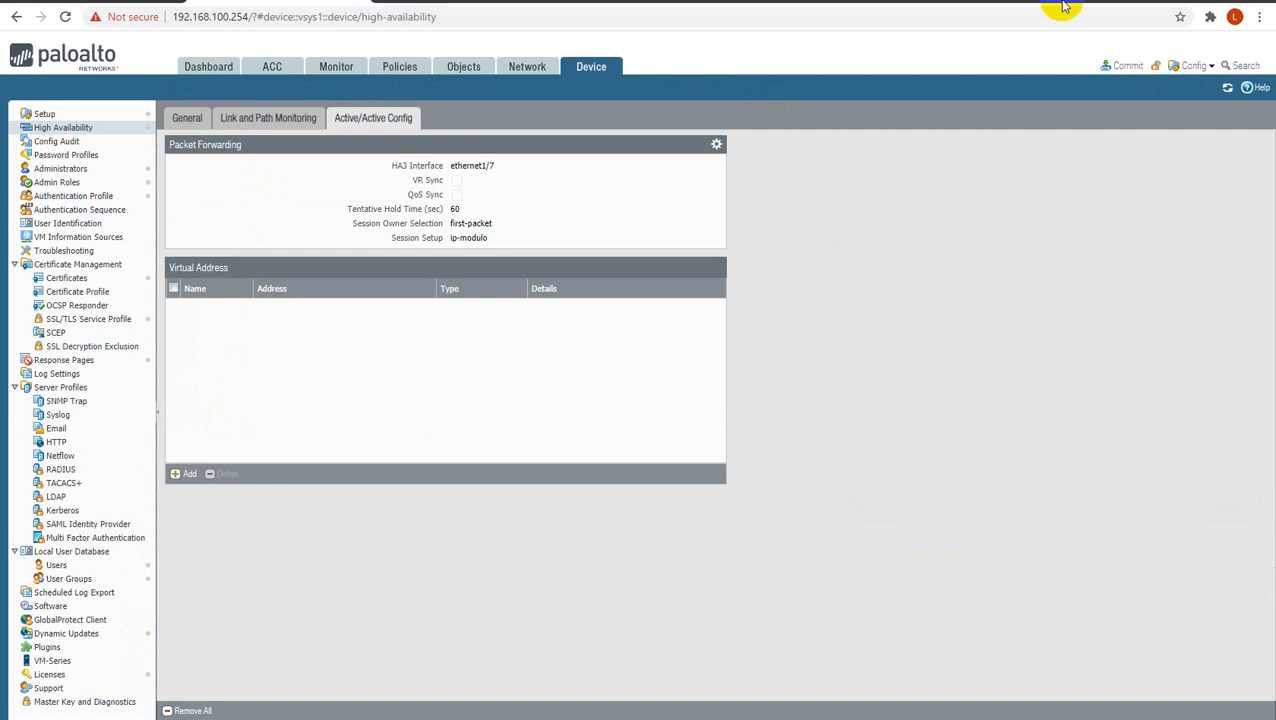
pyautogui.click(1130, 70)
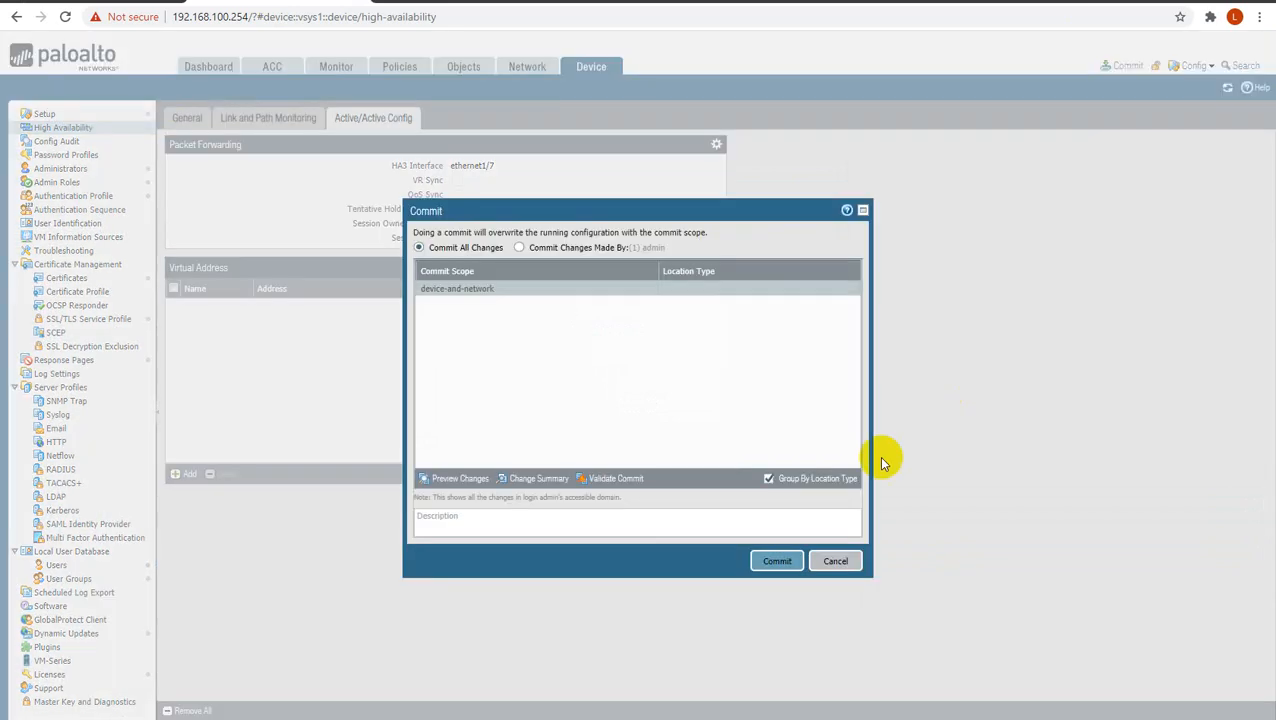
pyautogui.click(777, 560)
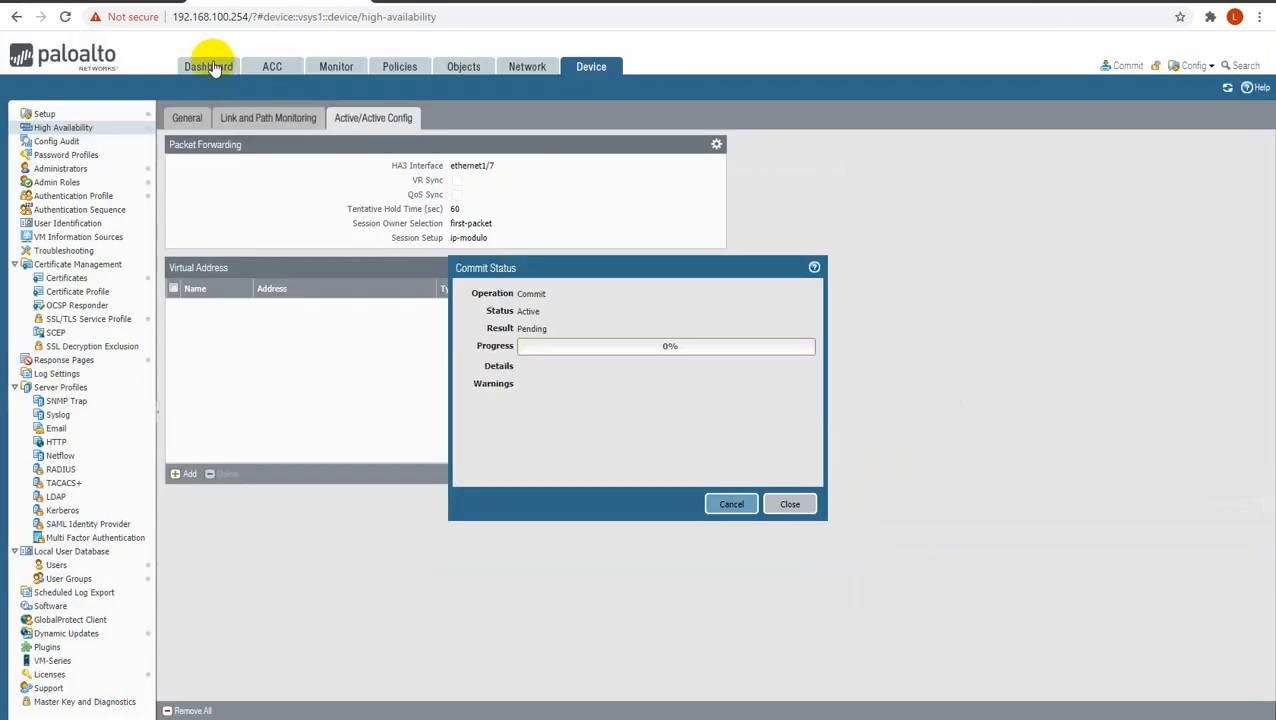
# - Open this firewall's dashboard, dismiss the commit status, and refresh the widgets to check the High Availability status
pyautogui.click(208, 62)
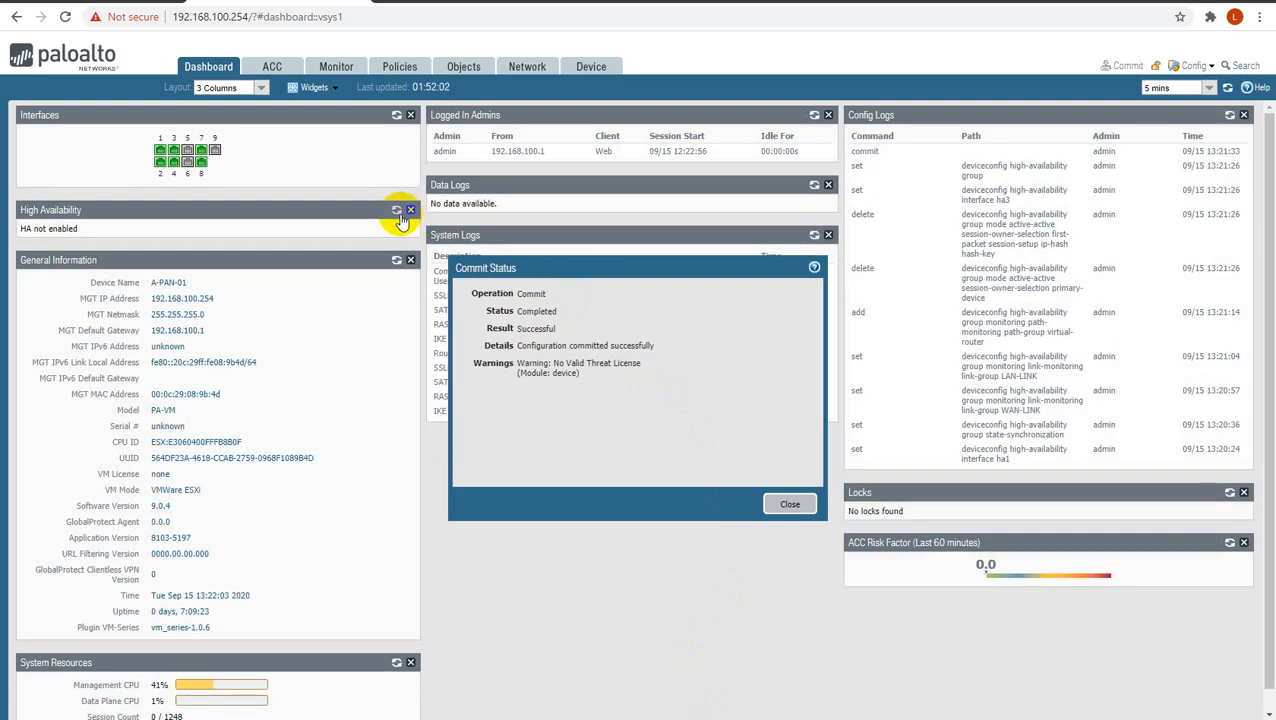
pyautogui.click(790, 505)
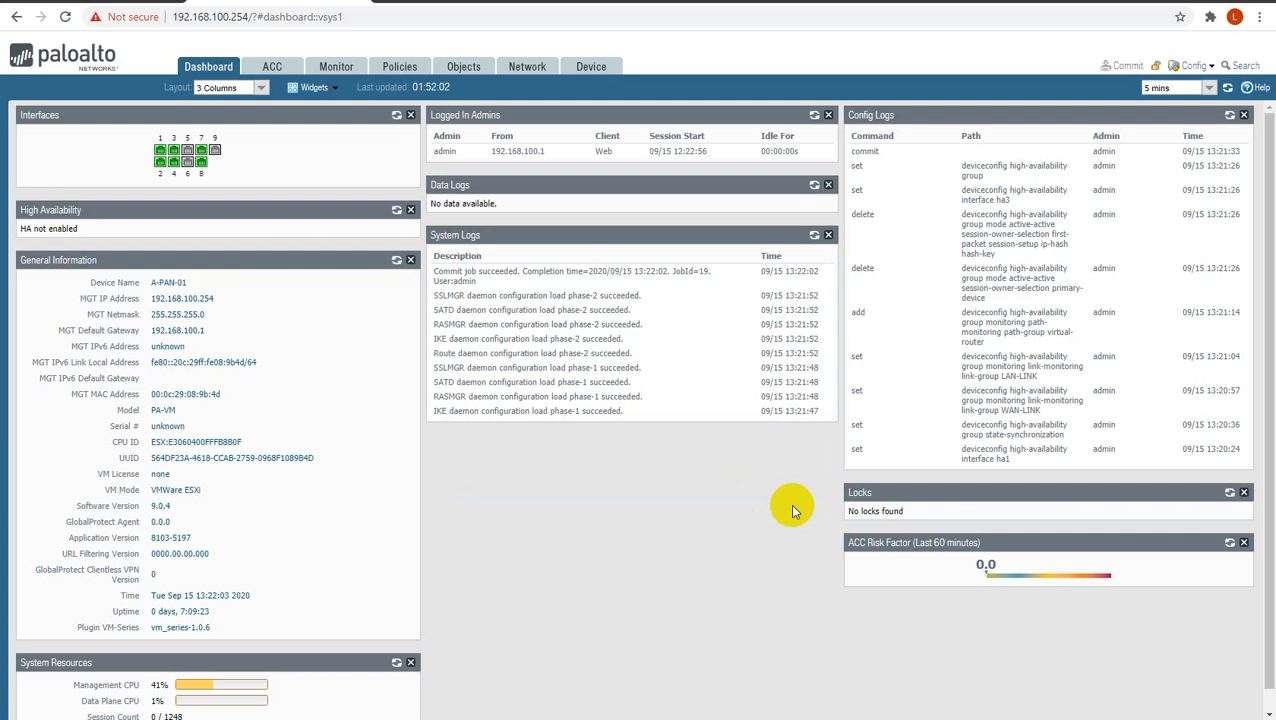
pyautogui.click(1228, 88)
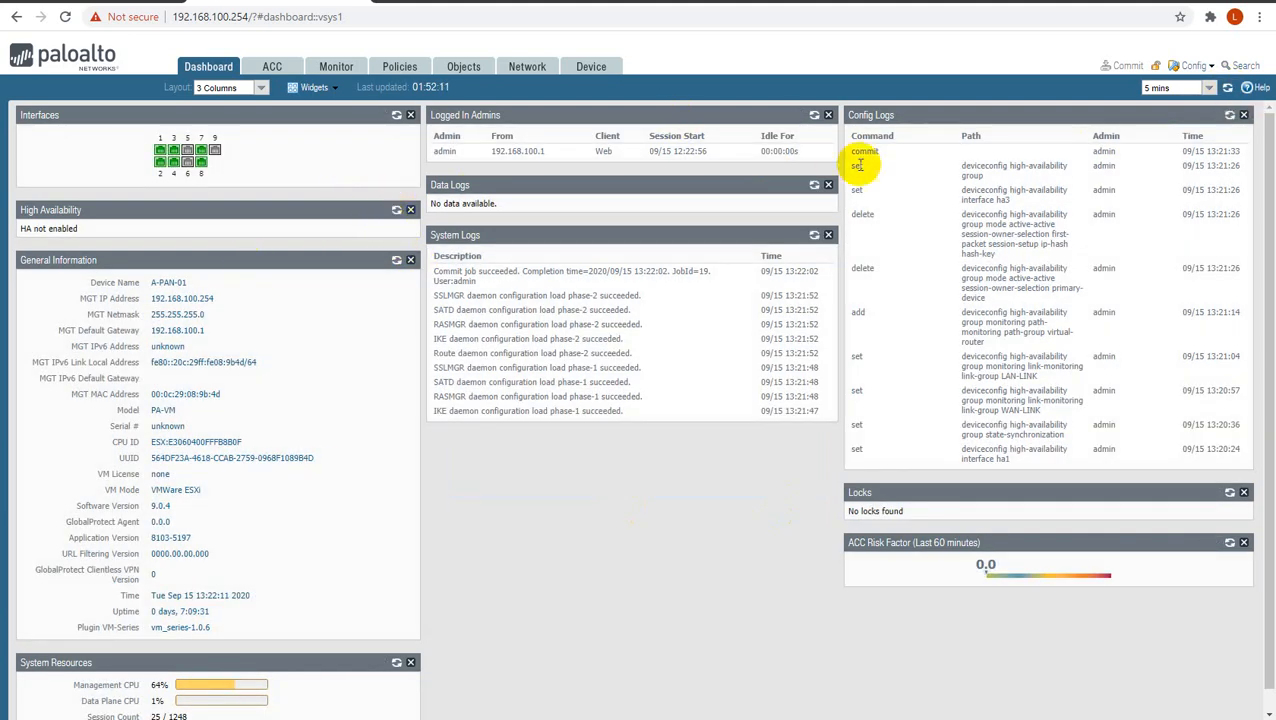
# - Enable HA in the High Availability setup of the firewall at 192.168.100.254 and commit all changes
pyautogui.click(1228, 88)
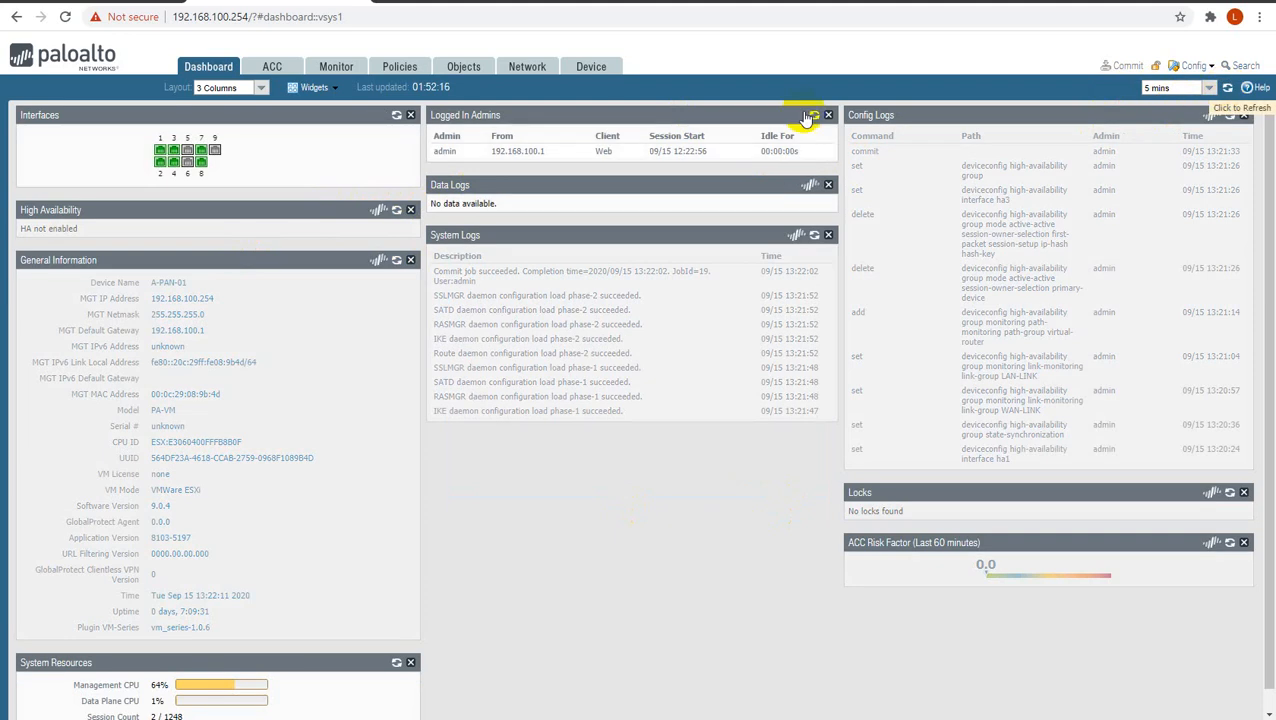
pyautogui.click(590, 66)
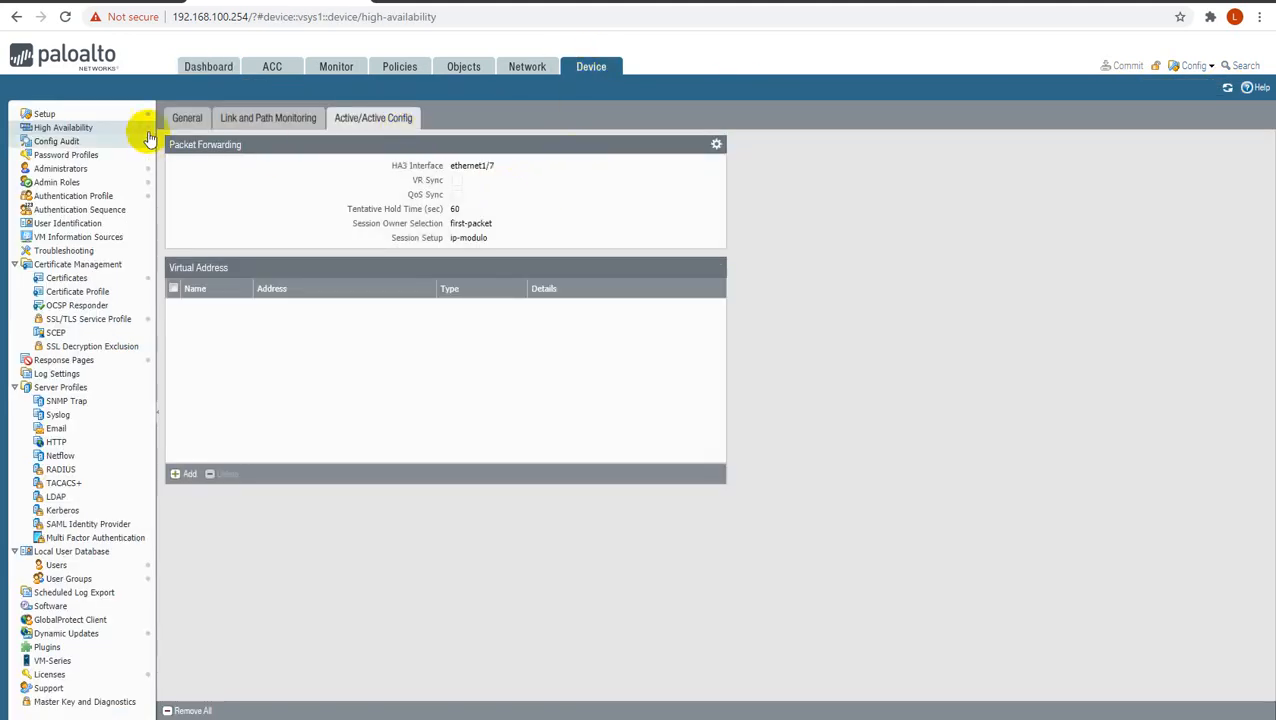
pyautogui.click(182, 118)
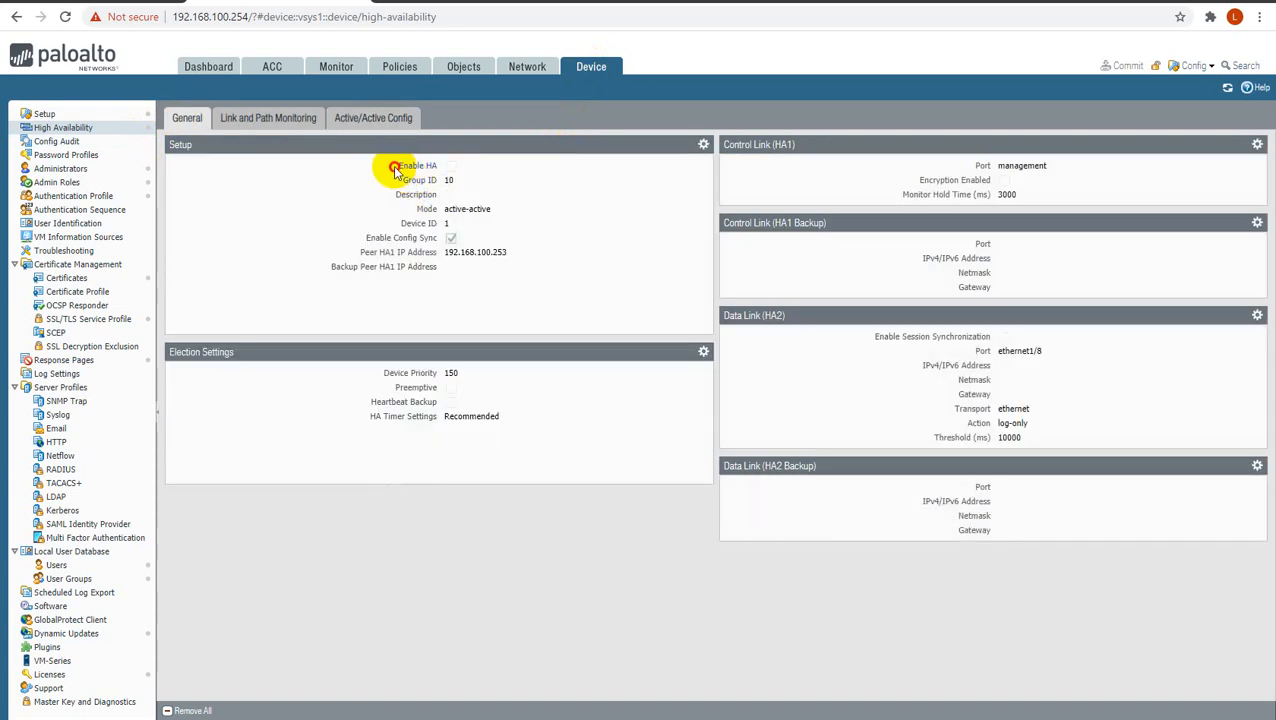
pyautogui.moveTo(395, 165); pyautogui.dragTo(680, 157)
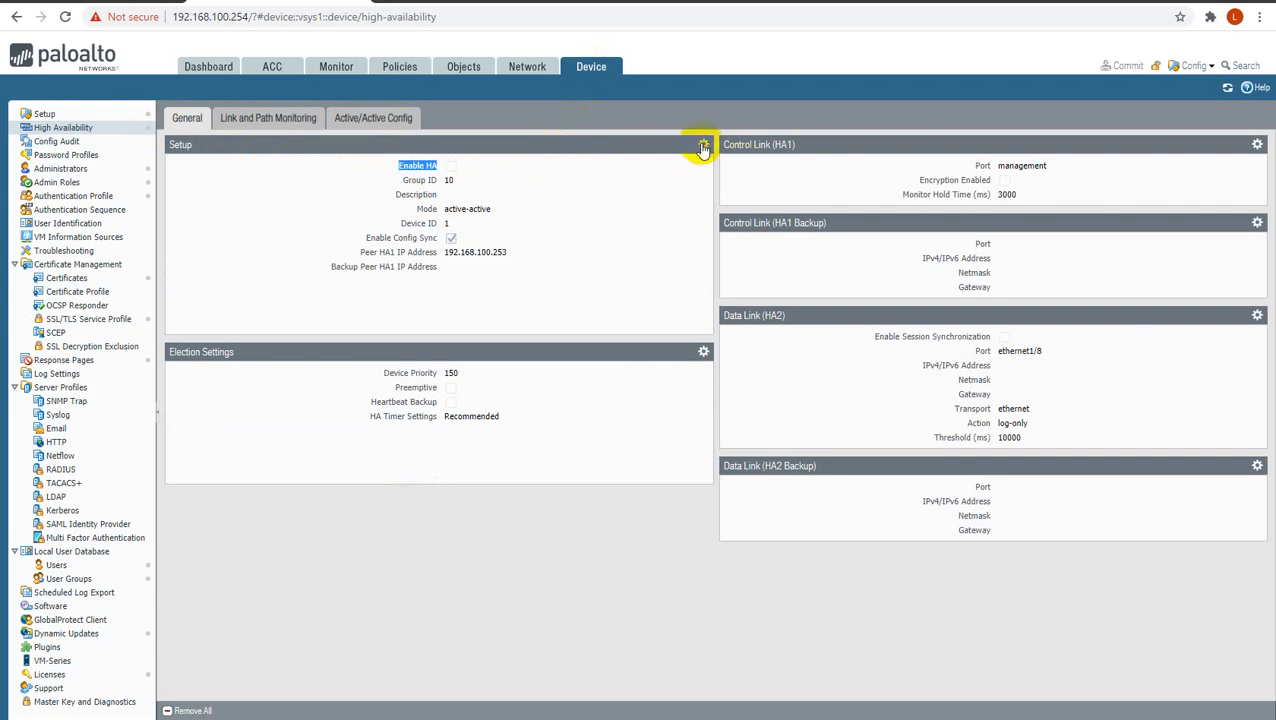
pyautogui.click(703, 144)
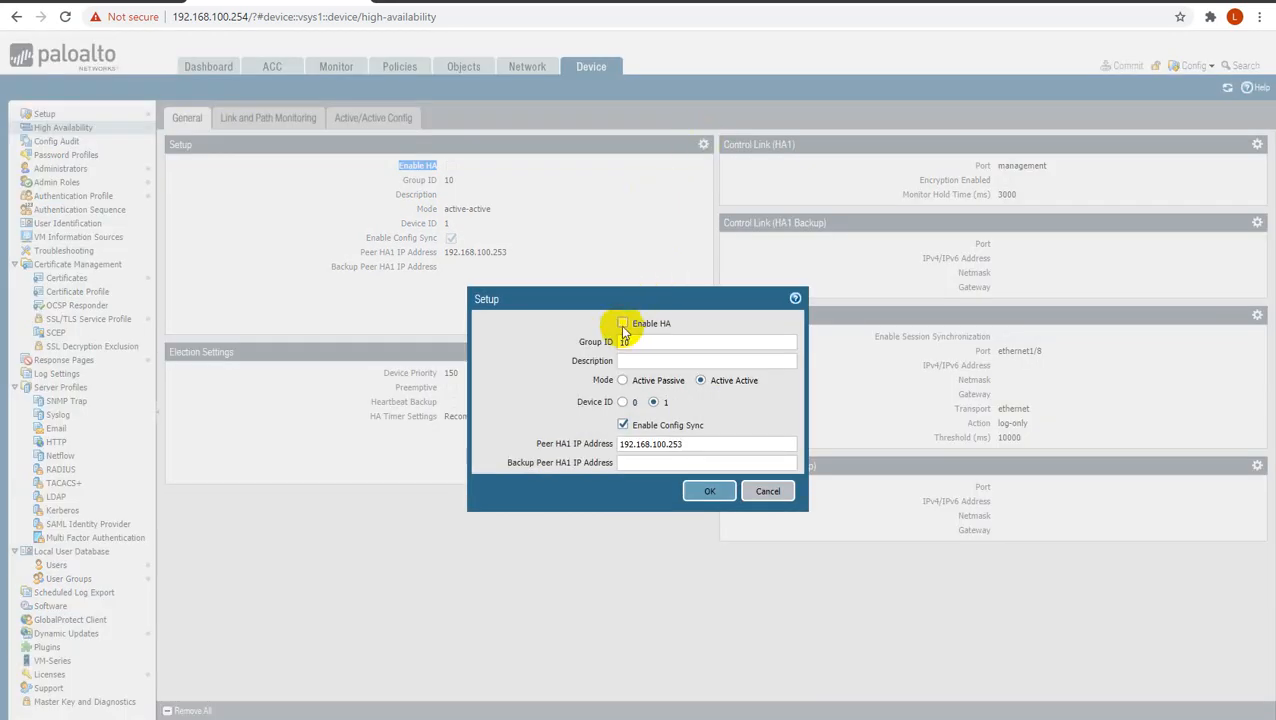
pyautogui.click(707, 491)
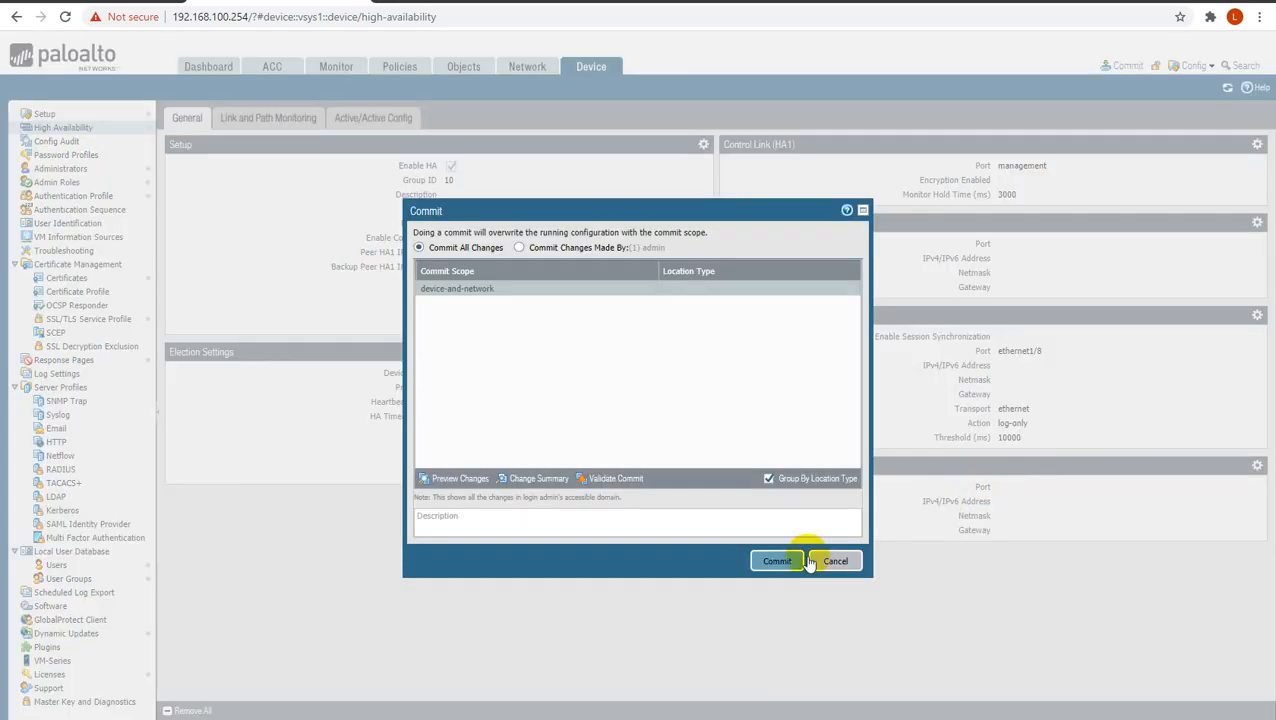
pyautogui.click(775, 561)
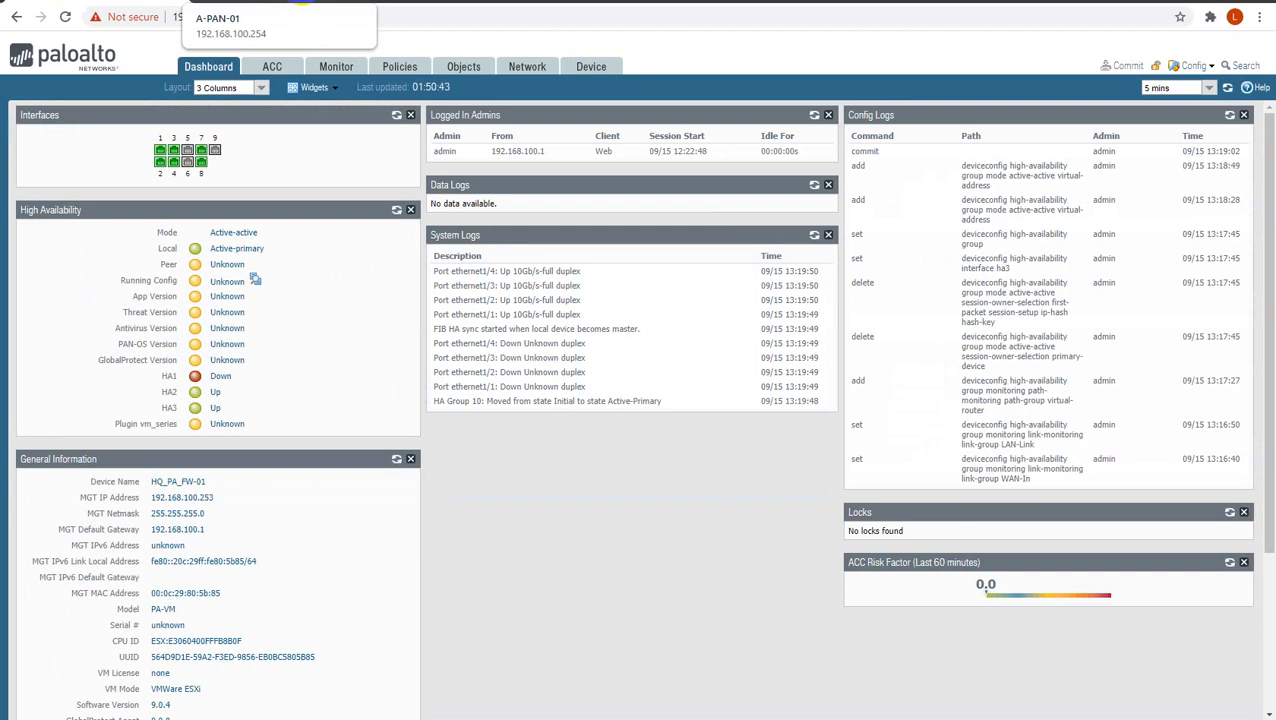
# - Return to the A-PAN-01 dashboard, dismiss the commit status, and refresh the High Availability widget to check the HA state
pyautogui.click(300, 3)
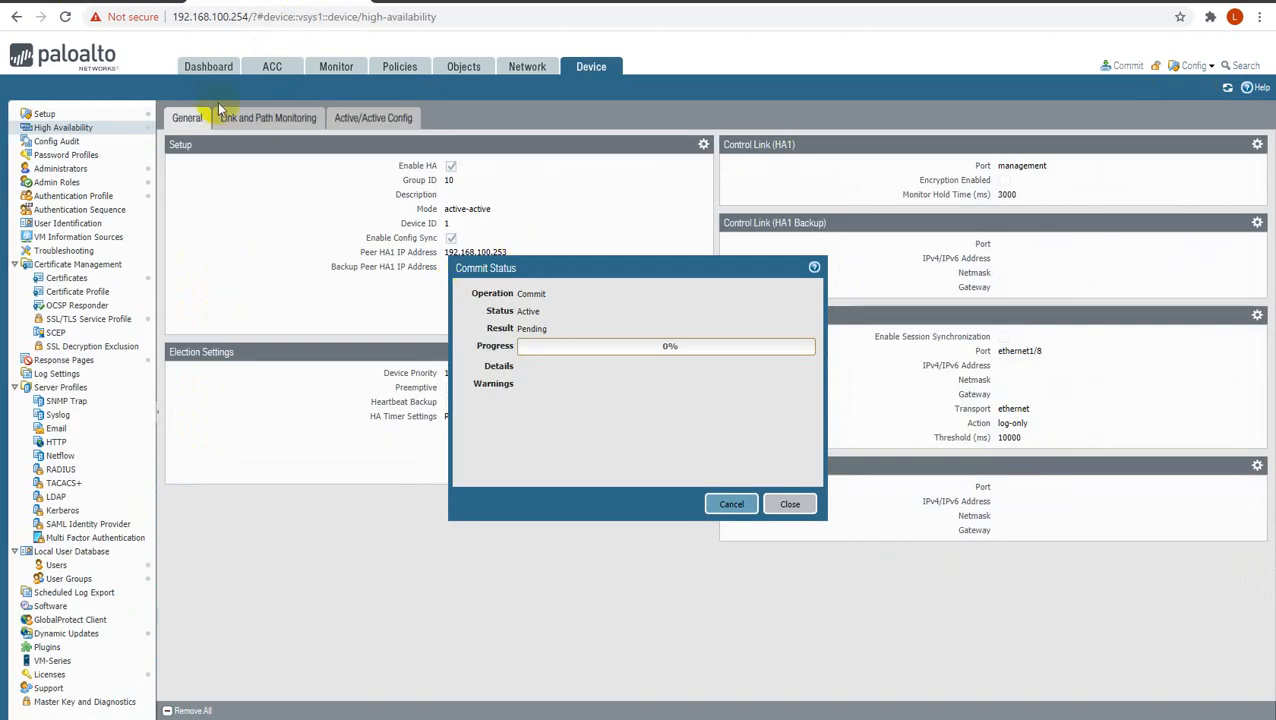
pyautogui.click(209, 66)
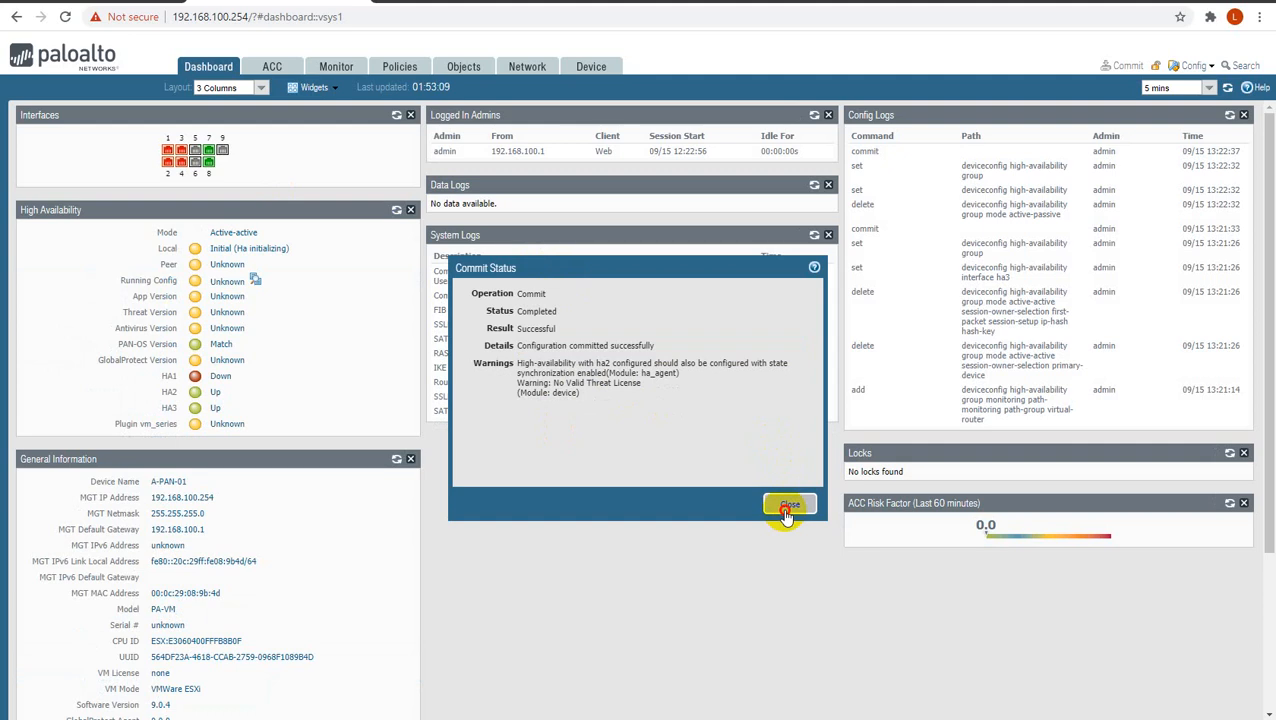
pyautogui.click(789, 505)
pyautogui.click(396, 212)
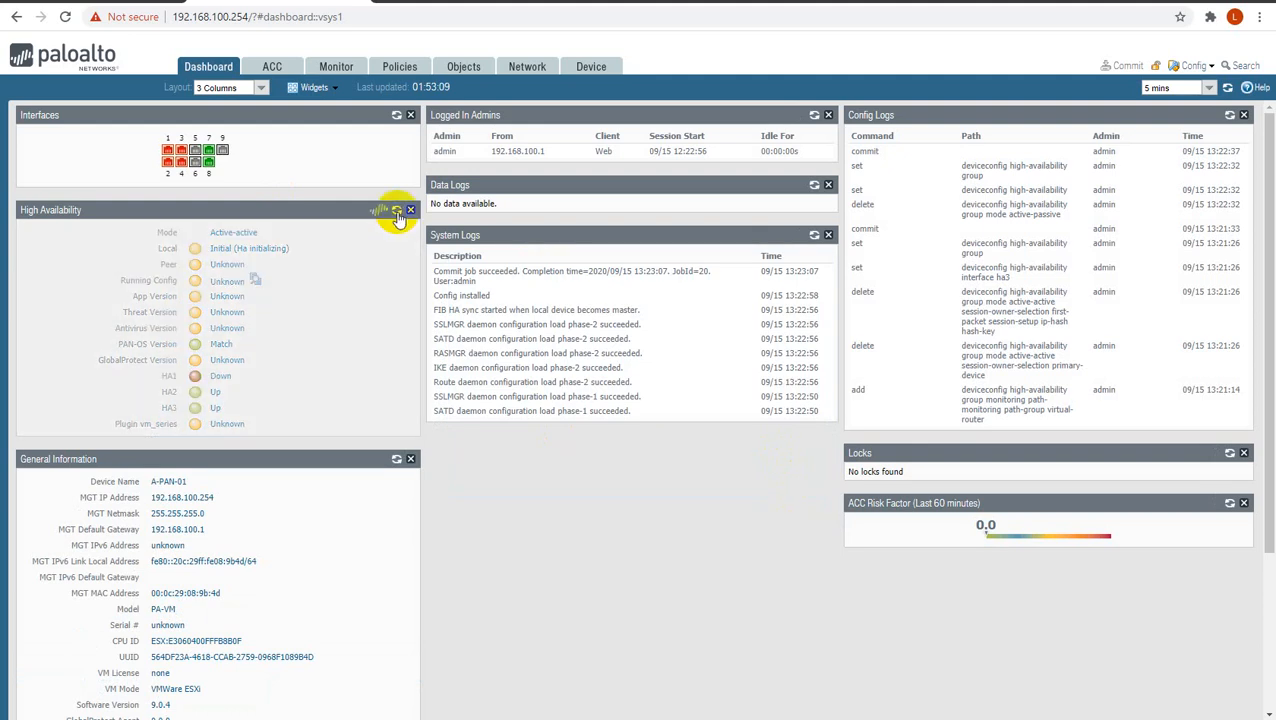
pyautogui.click(397, 212)
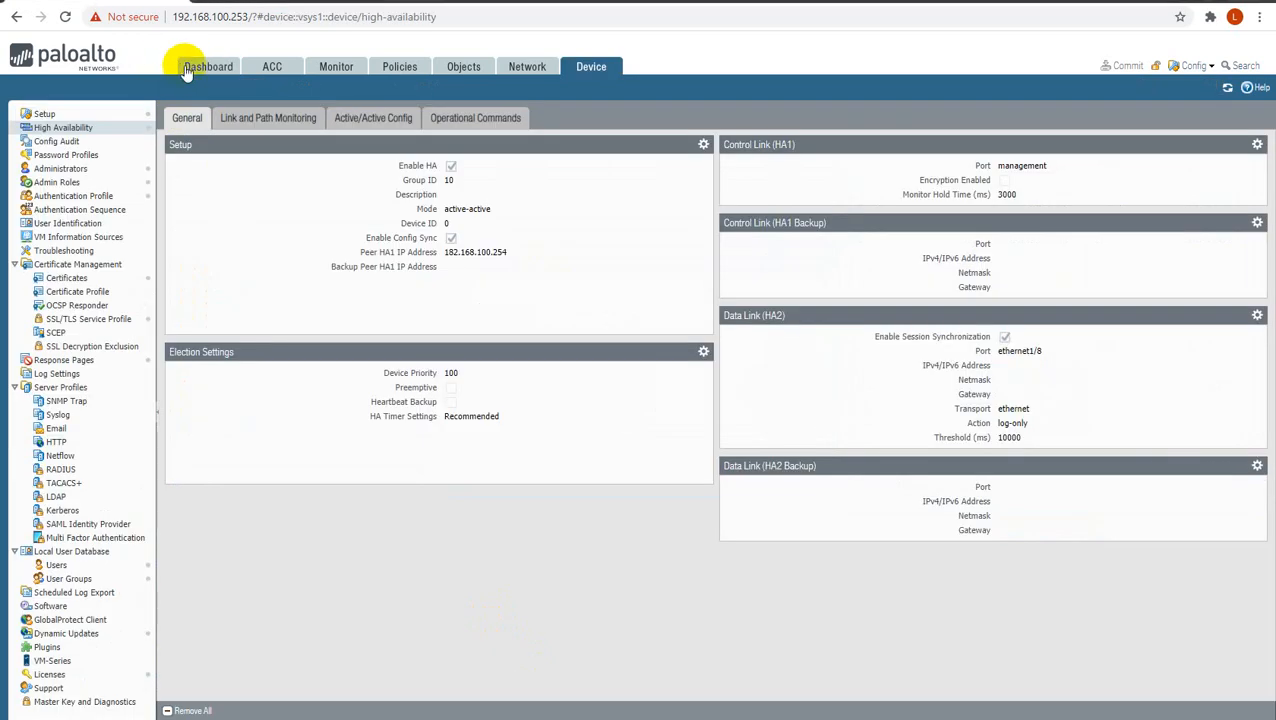
# - On the firewall at 192.168.100.253, set the peer HA1 IP address to 192.168.100.254 in the HA setup and commit all changes
pyautogui.click(195, 64)
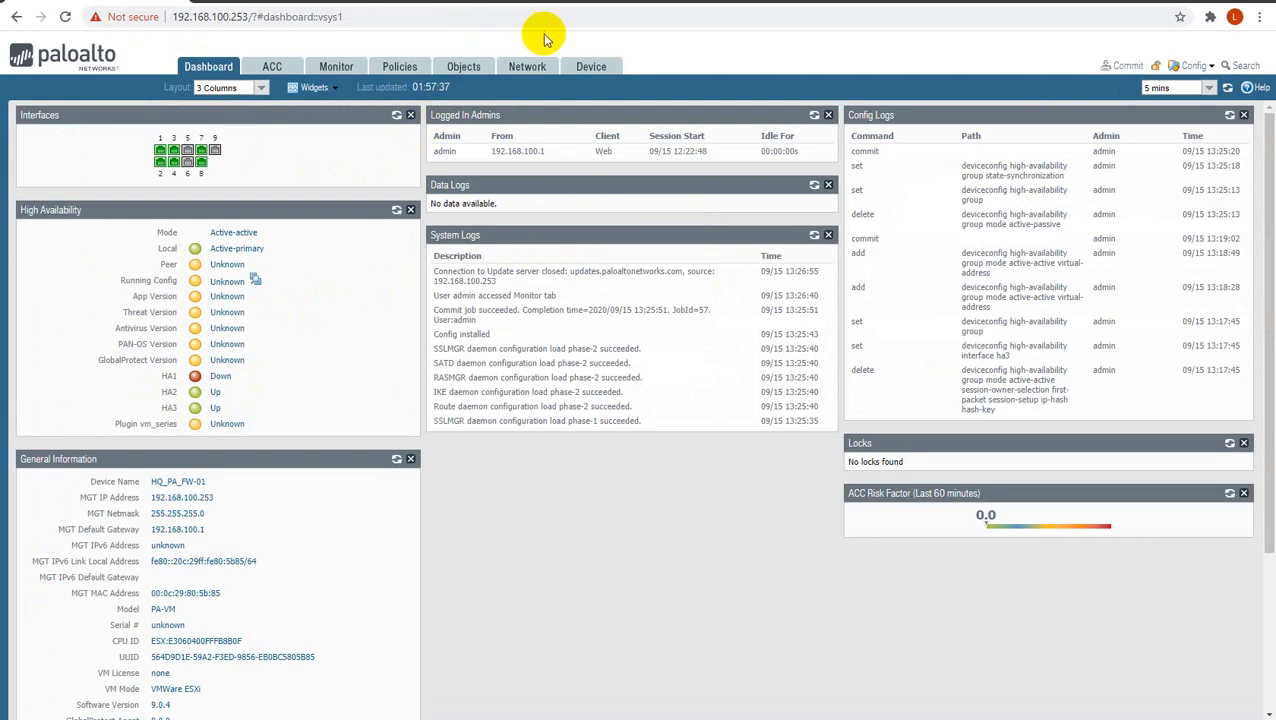
pyautogui.click(589, 67)
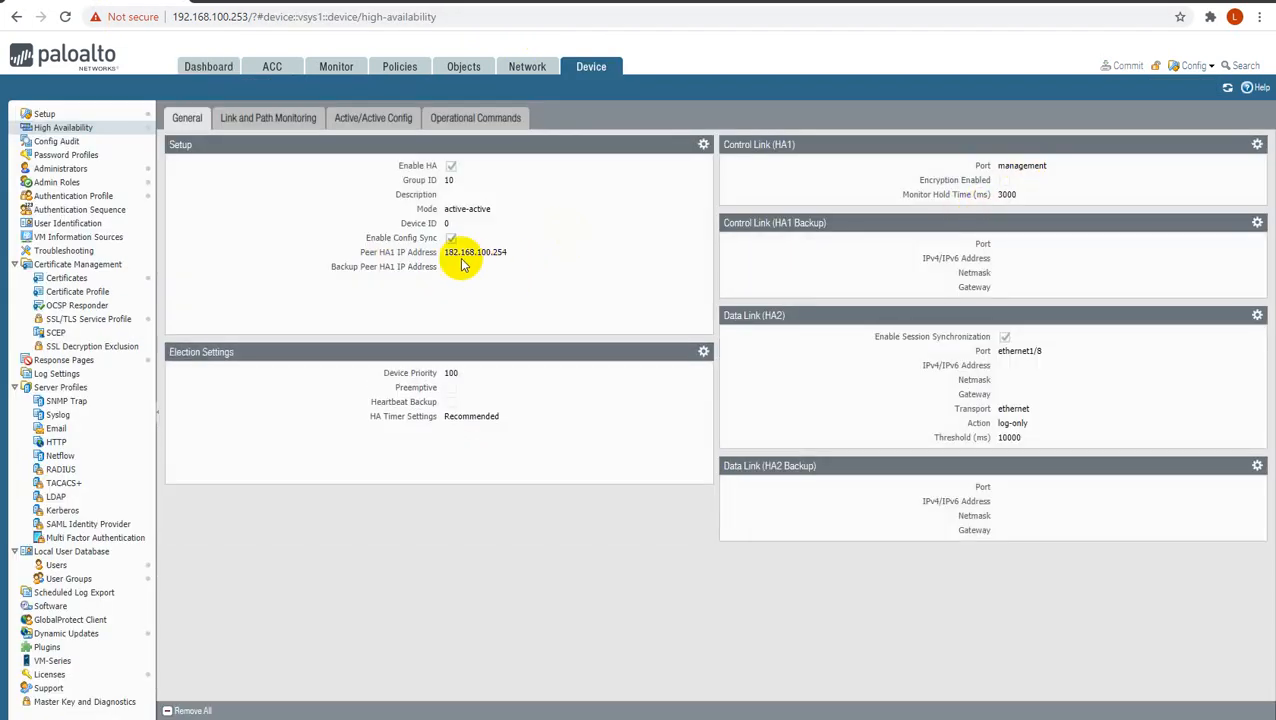
pyautogui.click(704, 145)
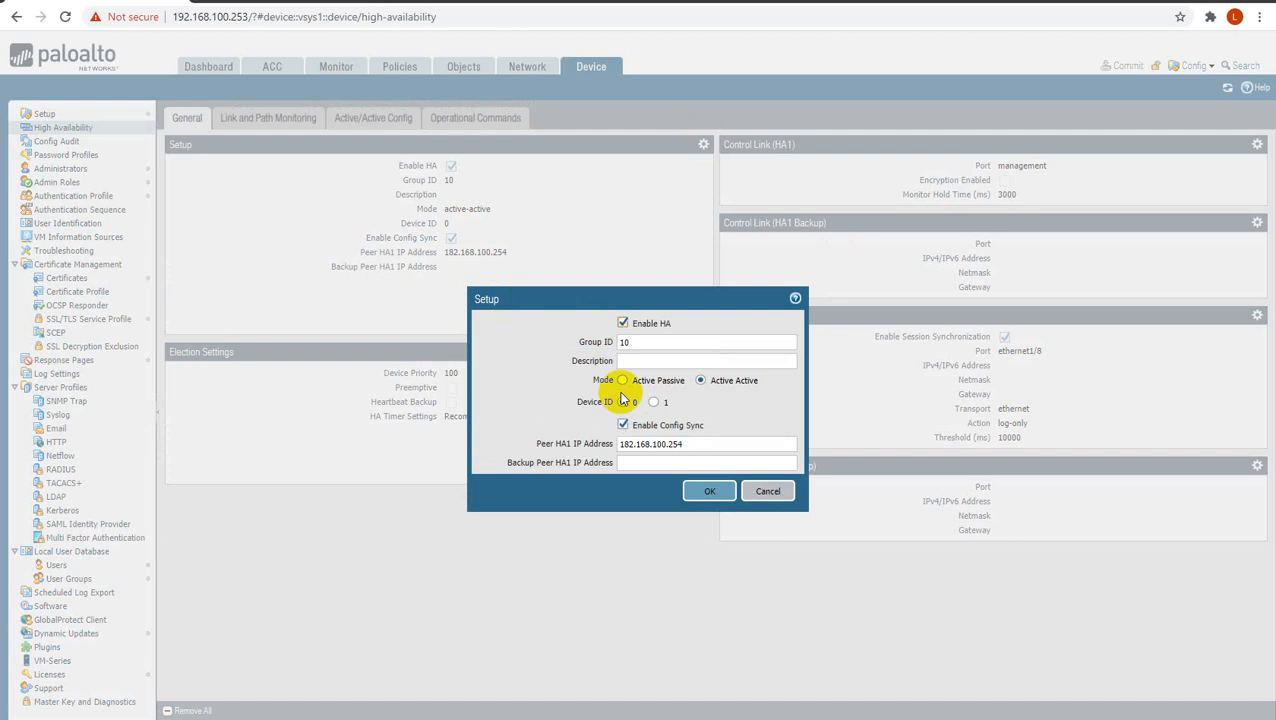
pyautogui.click(627, 443)
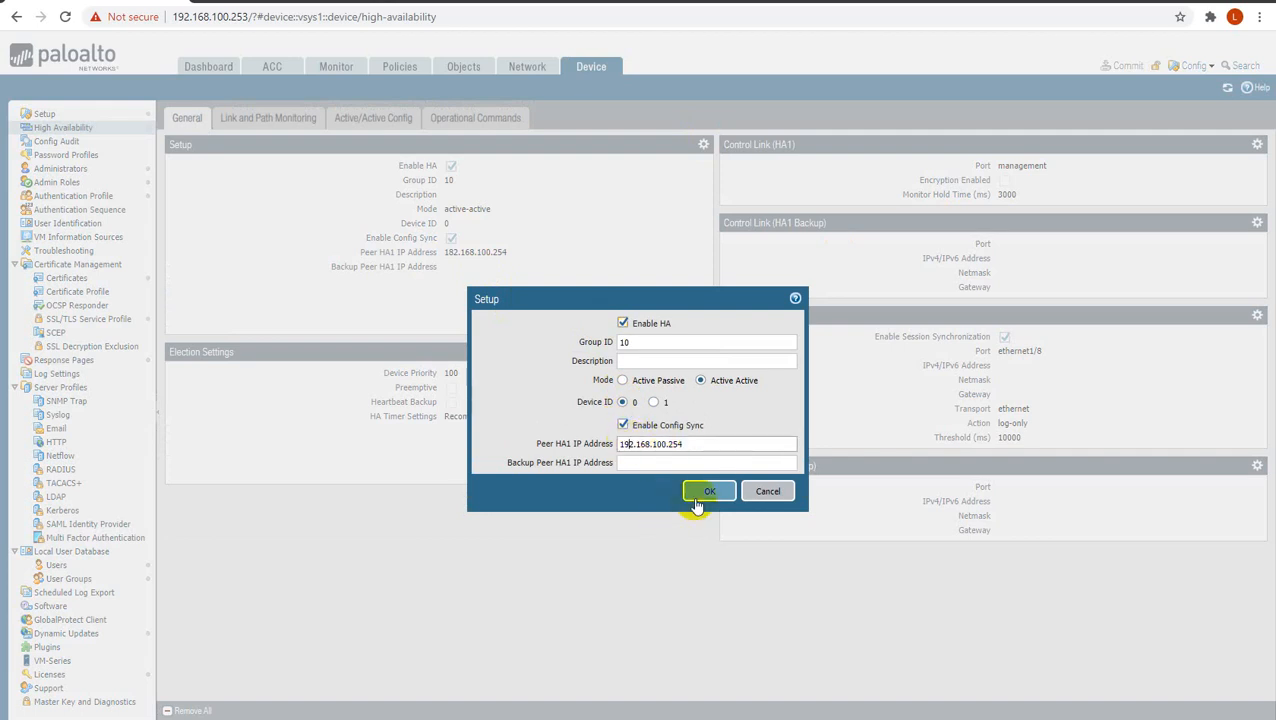
pyautogui.click(705, 494)
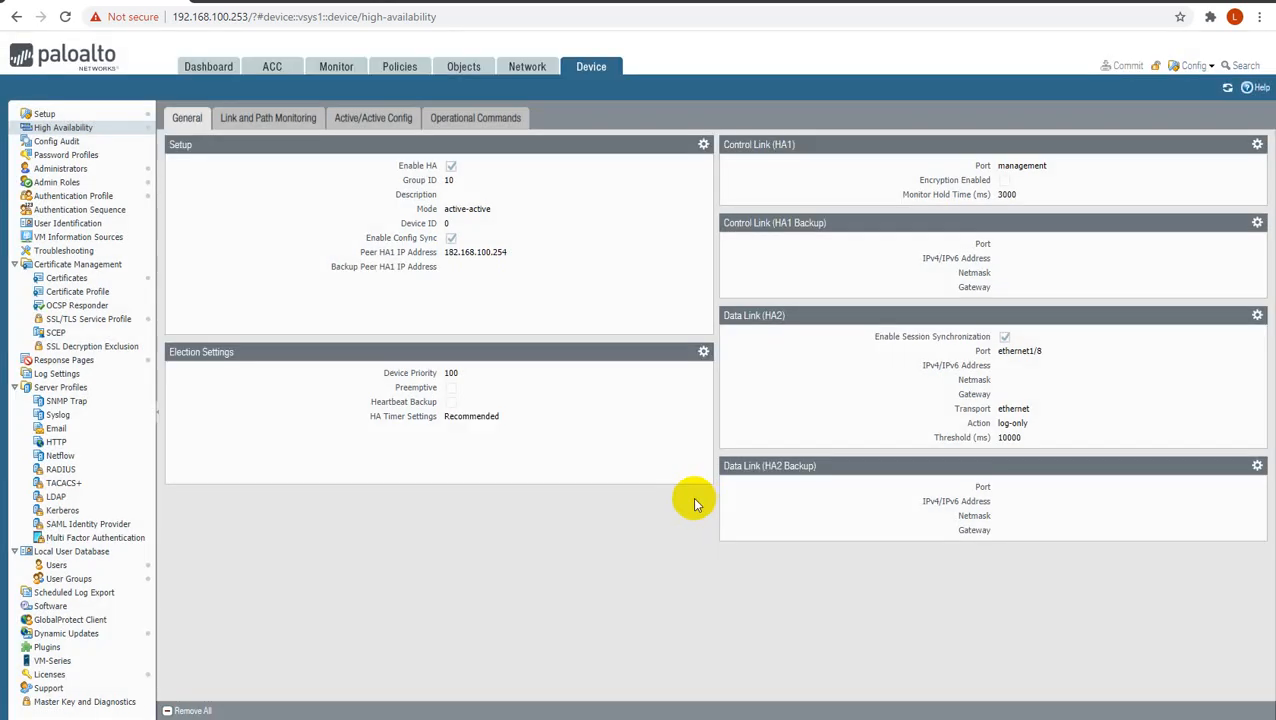
pyautogui.click(1127, 68)
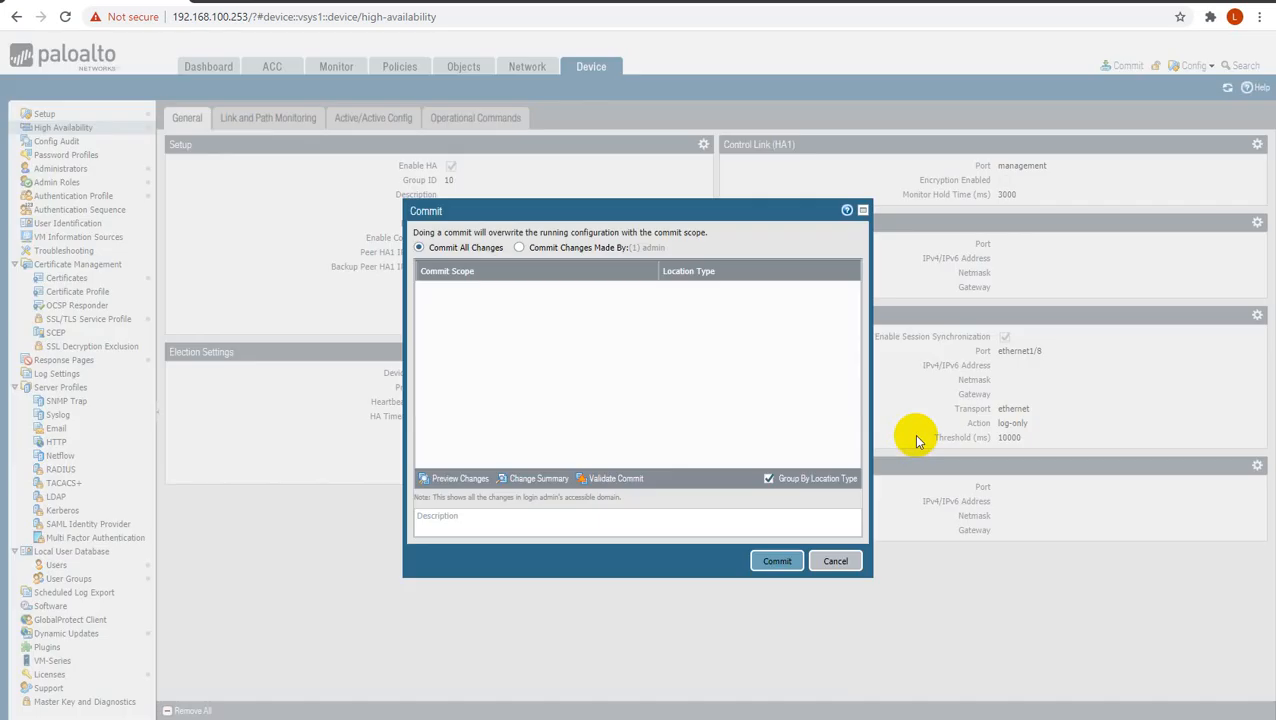
pyautogui.click(775, 562)
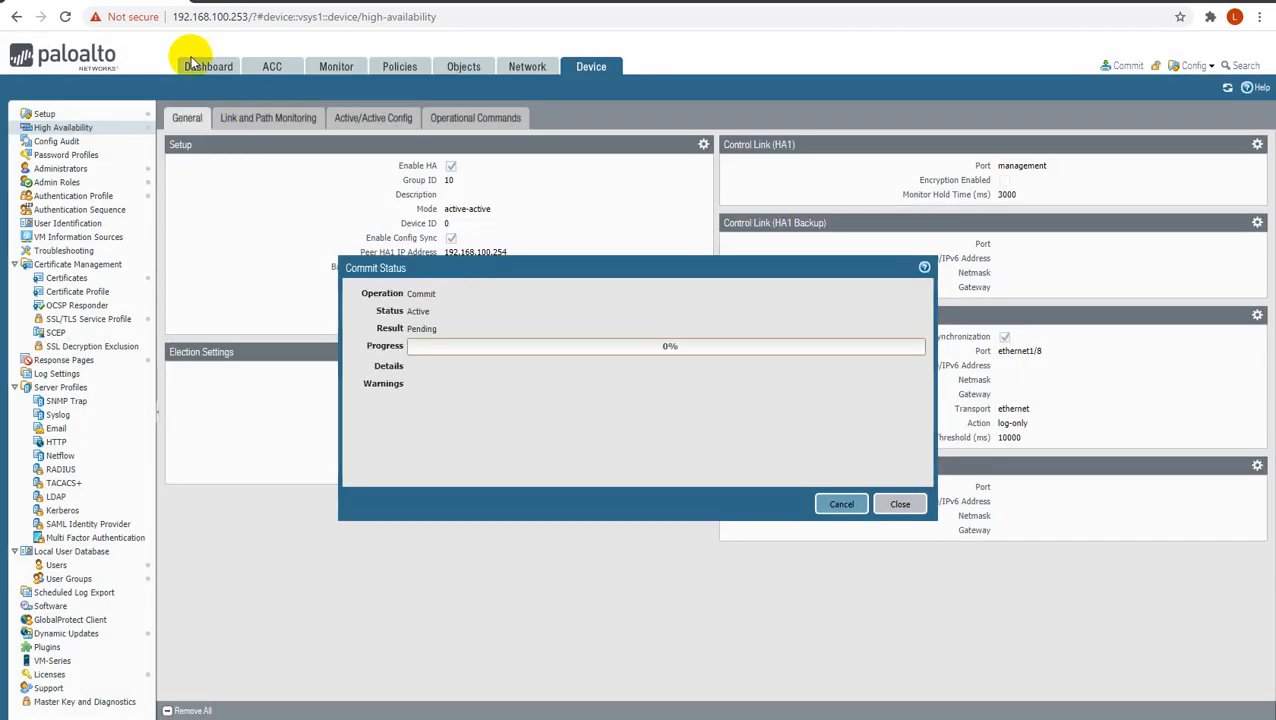
# - Open this firewall's dashboard, dismiss the commit status, and refresh the High Availability widget to check the peer, version and HA link states
pyautogui.click(200, 65)
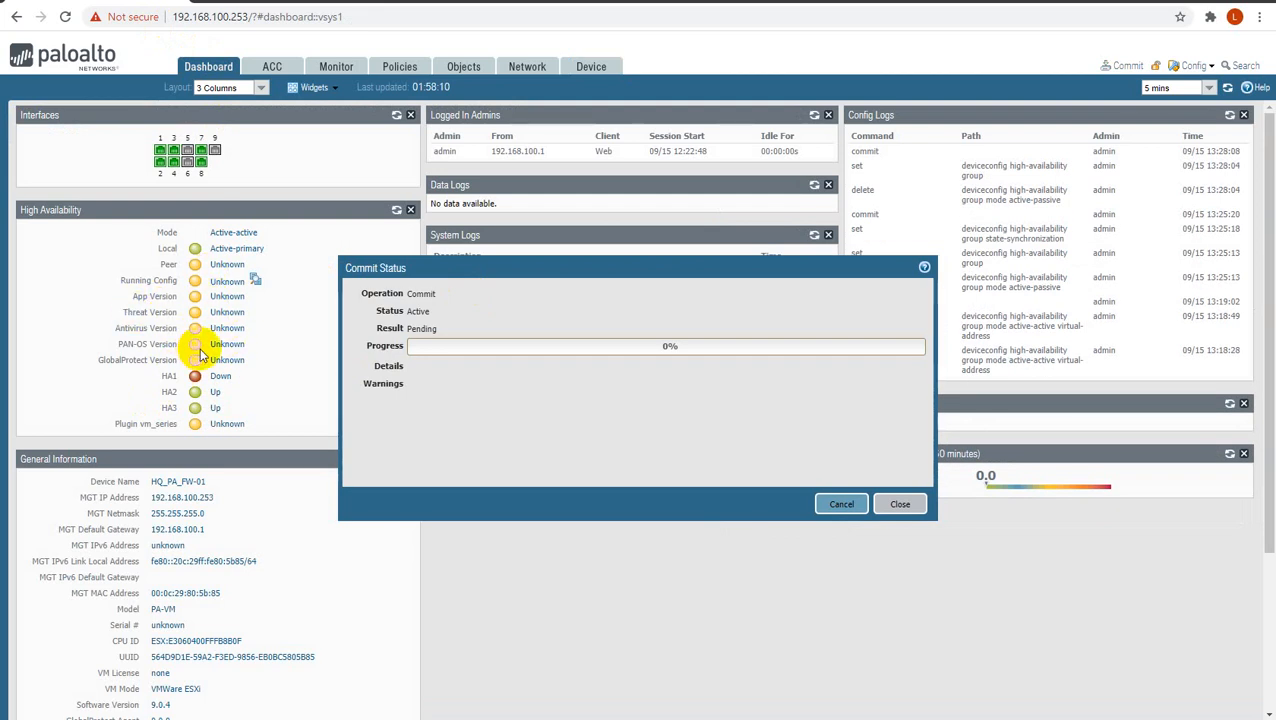
pyautogui.moveTo(200, 354)
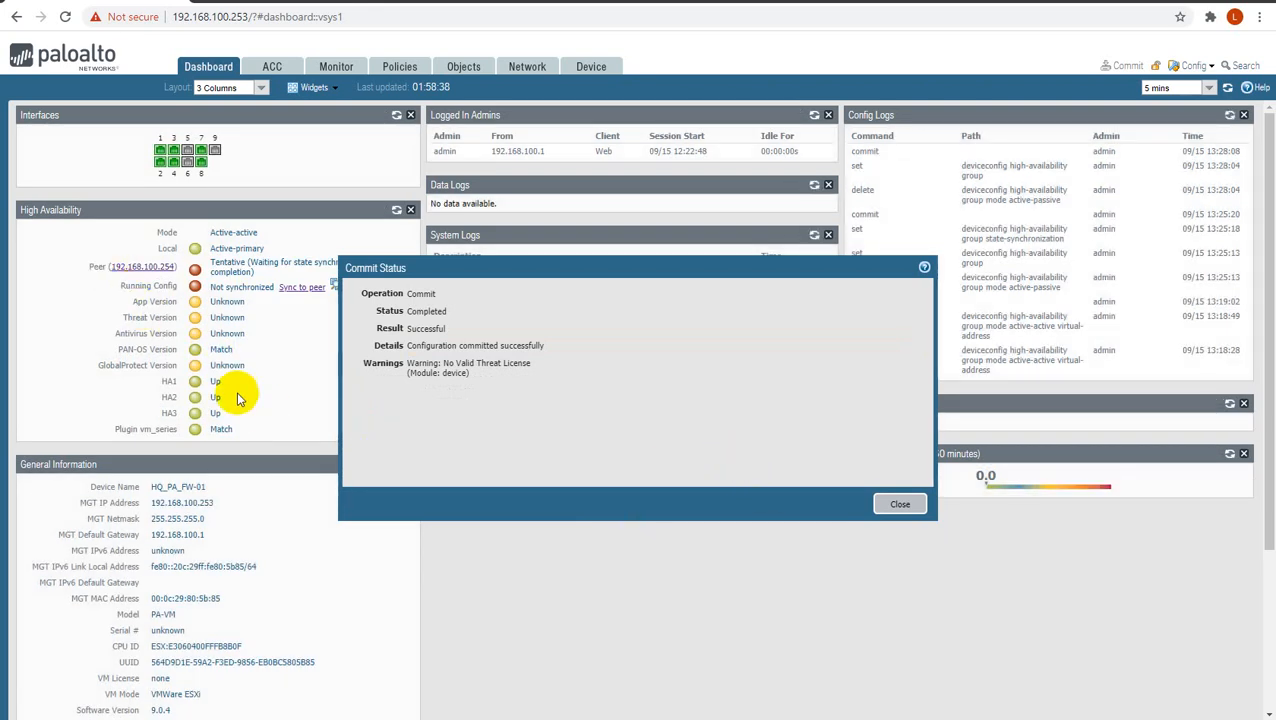
pyautogui.click(900, 503)
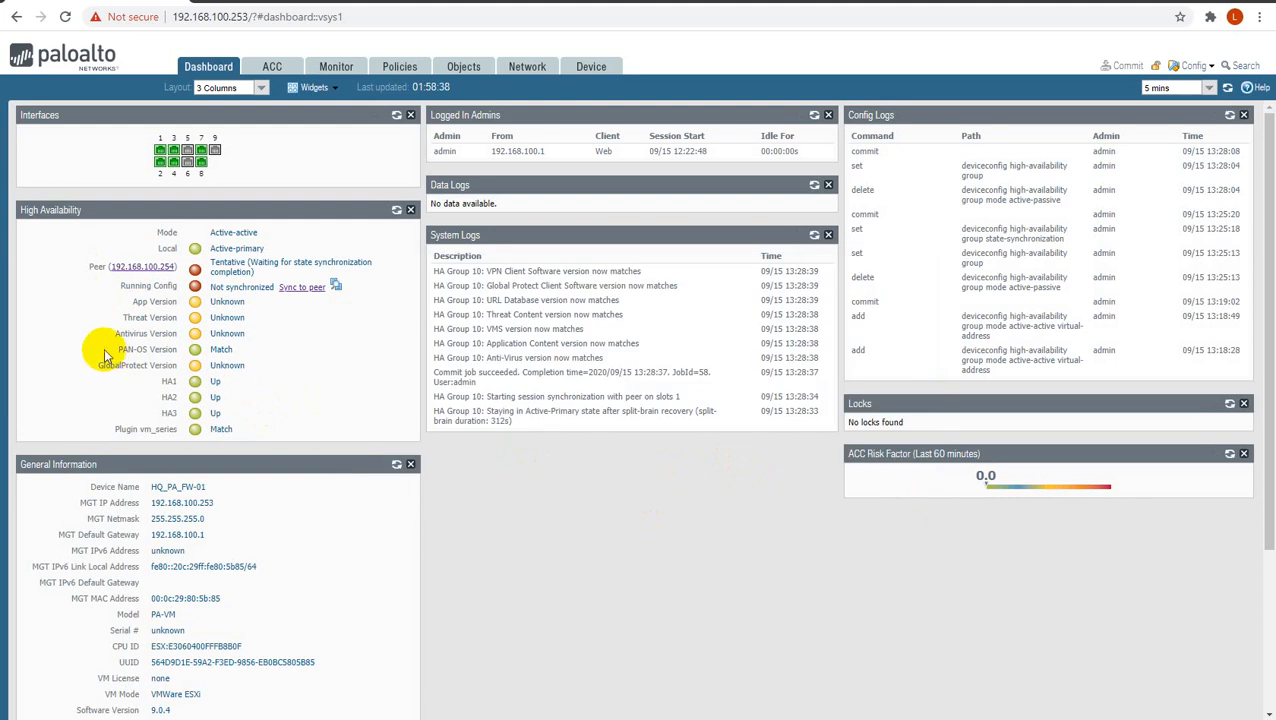
pyautogui.moveTo(104, 349); pyautogui.dragTo(236, 350)
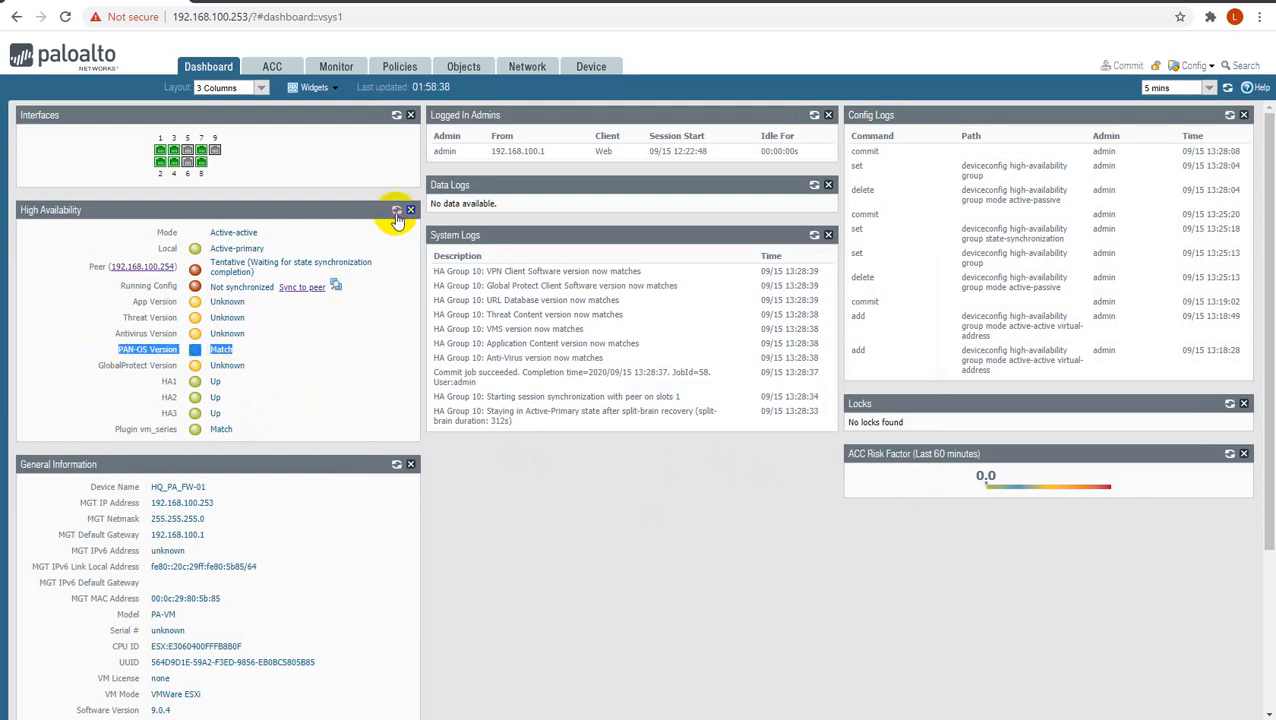
pyautogui.click(396, 212)
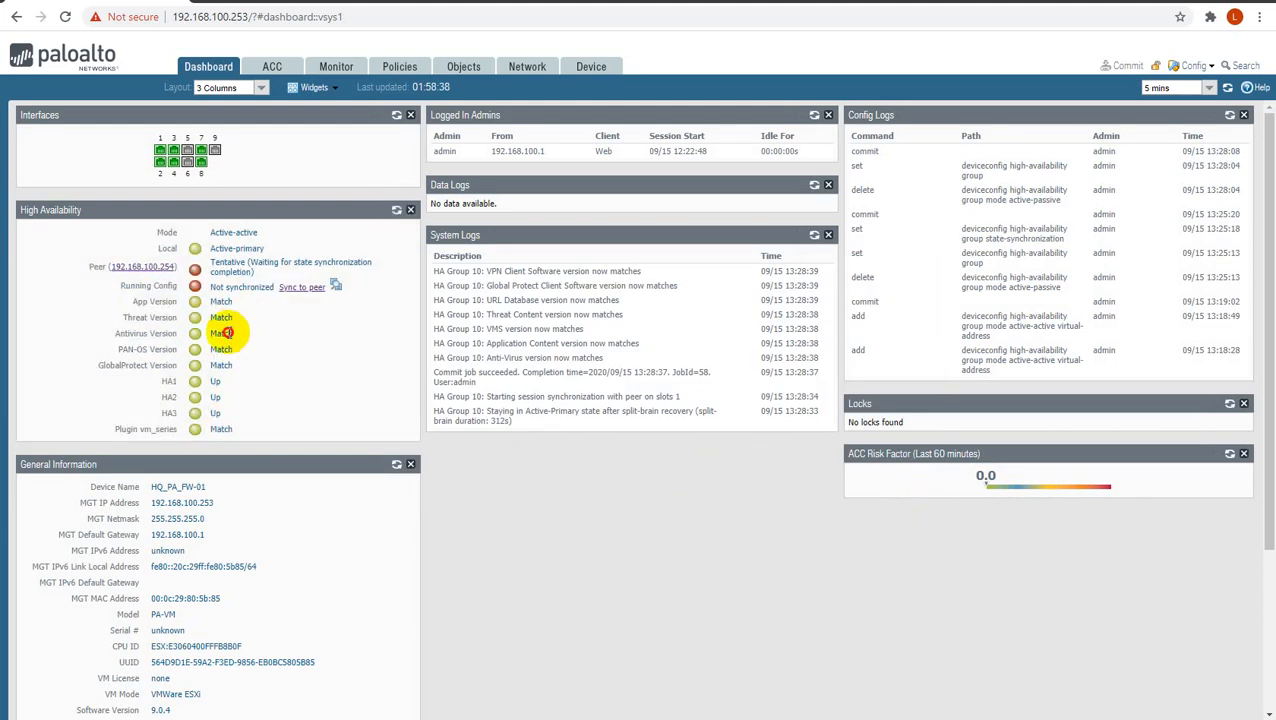
pyautogui.moveTo(227, 333); pyautogui.dragTo(234, 350)
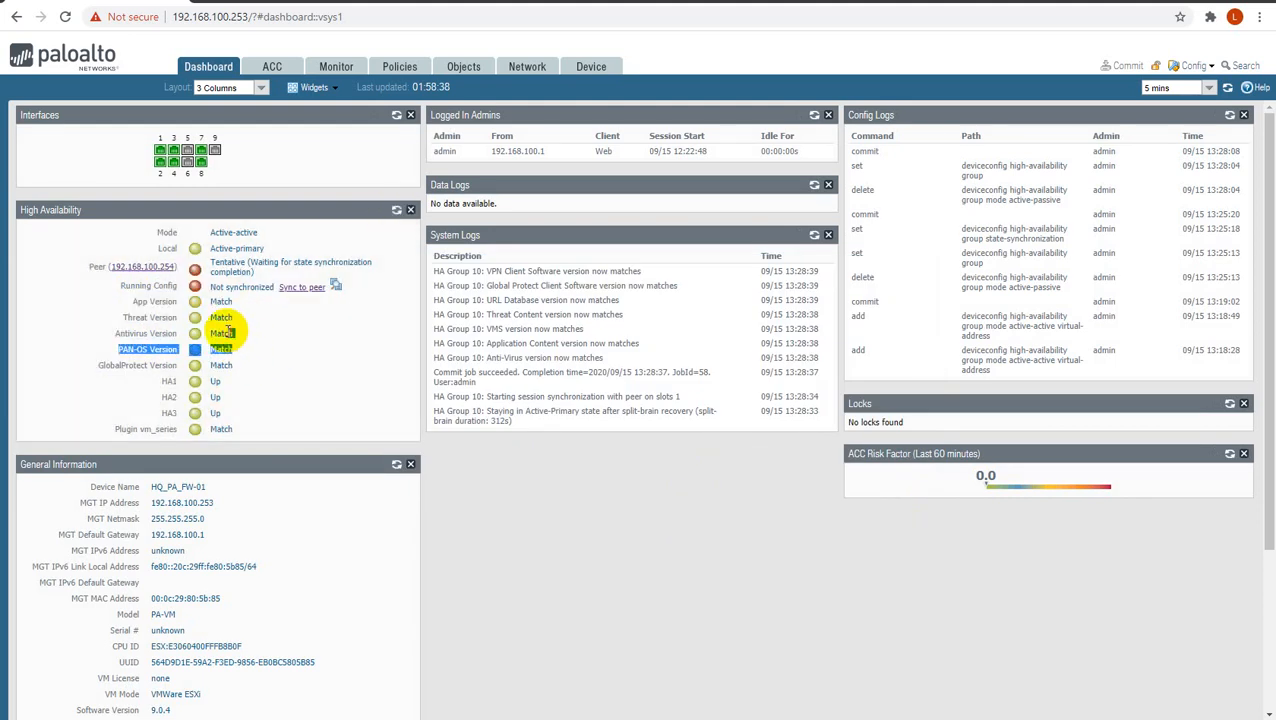
pyautogui.doubleClick(250, 247)
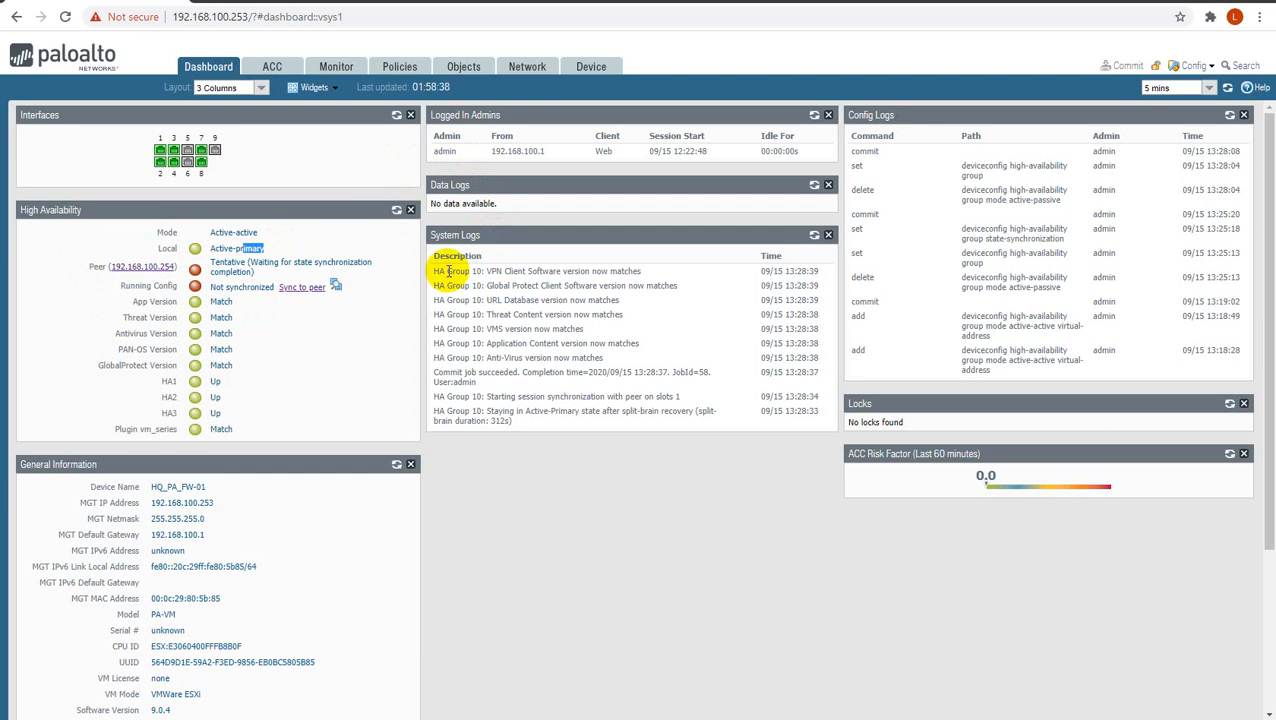
# - Synchronize the running configuration to the HA peer, confirming the overwrite, and check the High Availability status on both firewalls' dashboards
pyautogui.click(301, 289)
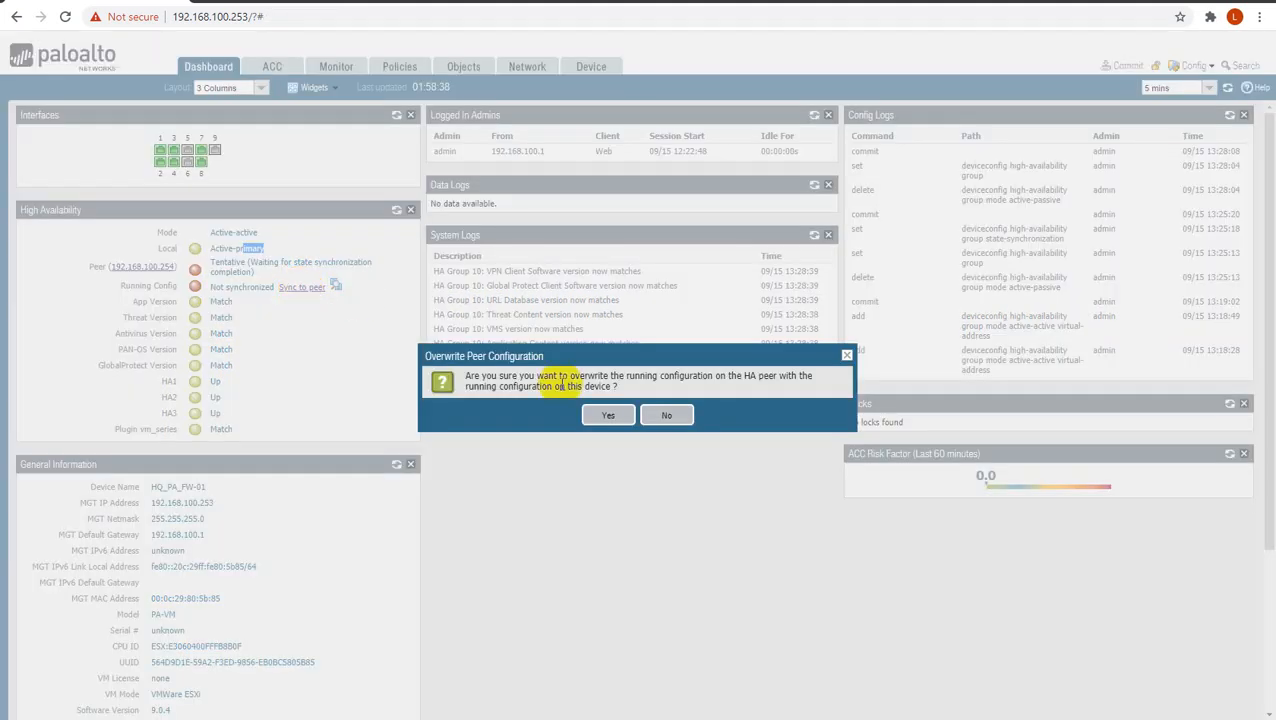
pyautogui.click(606, 415)
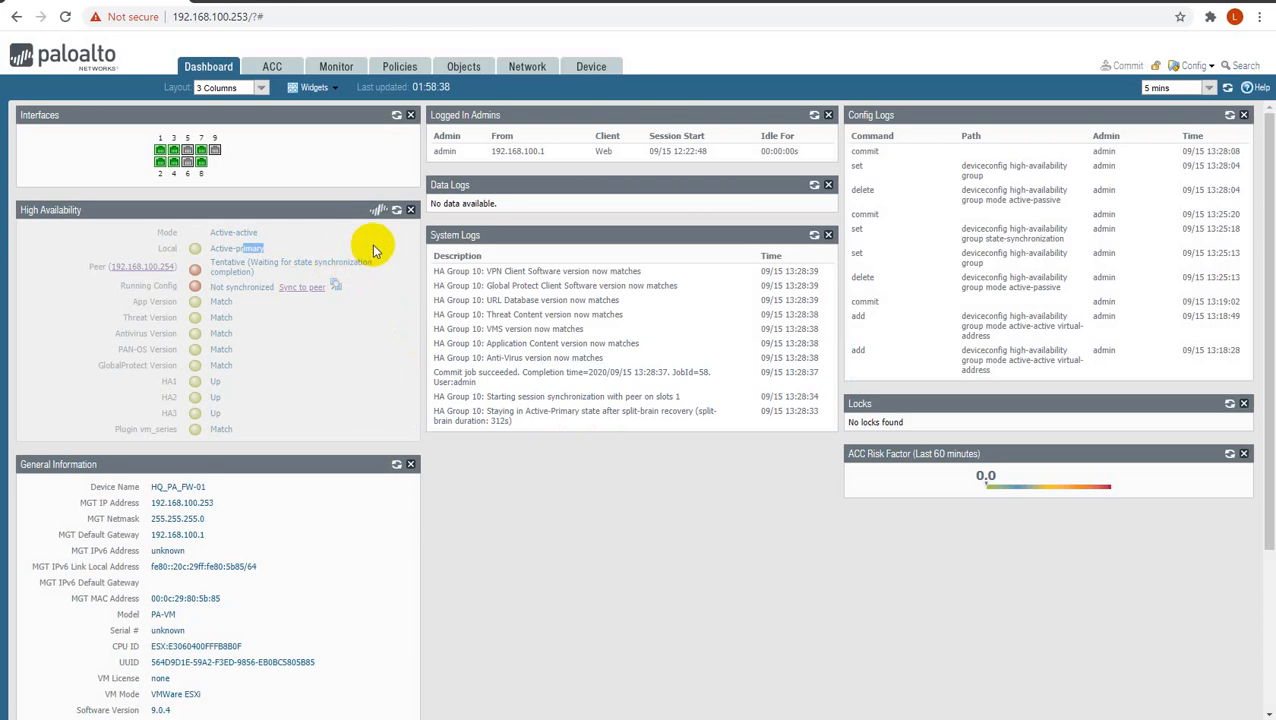
pyautogui.click(277, 2)
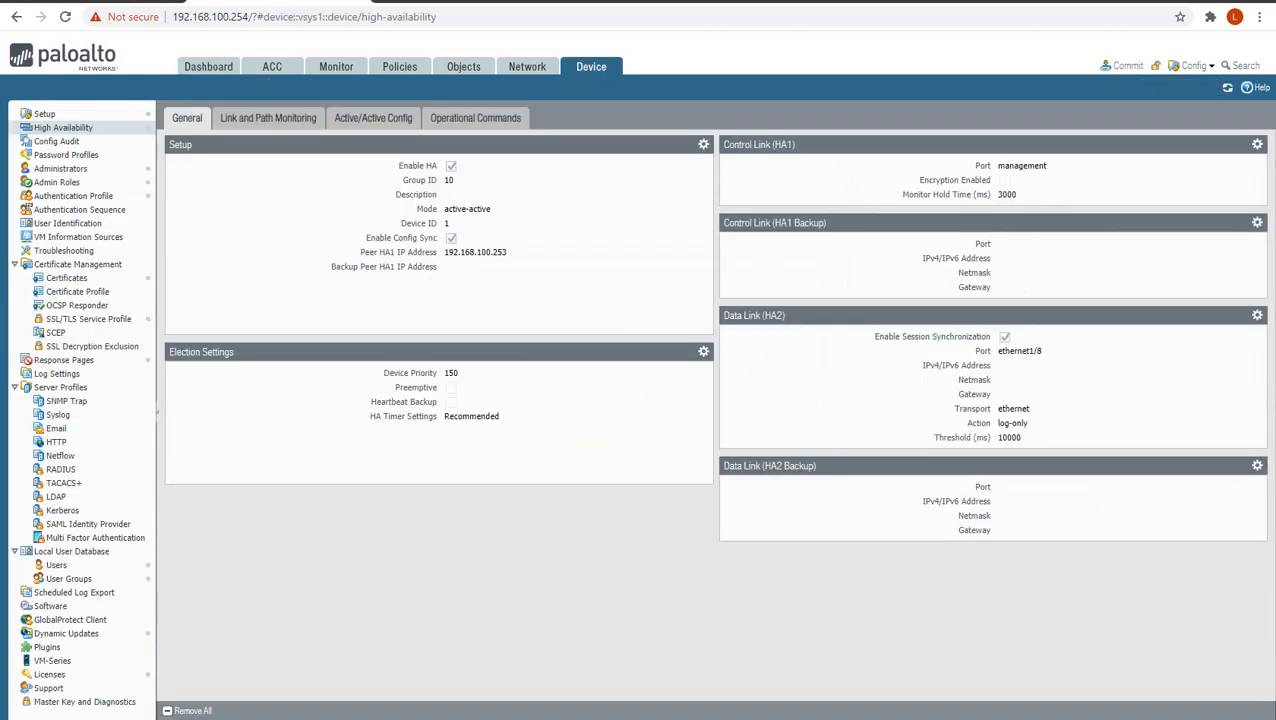
pyautogui.click(210, 66)
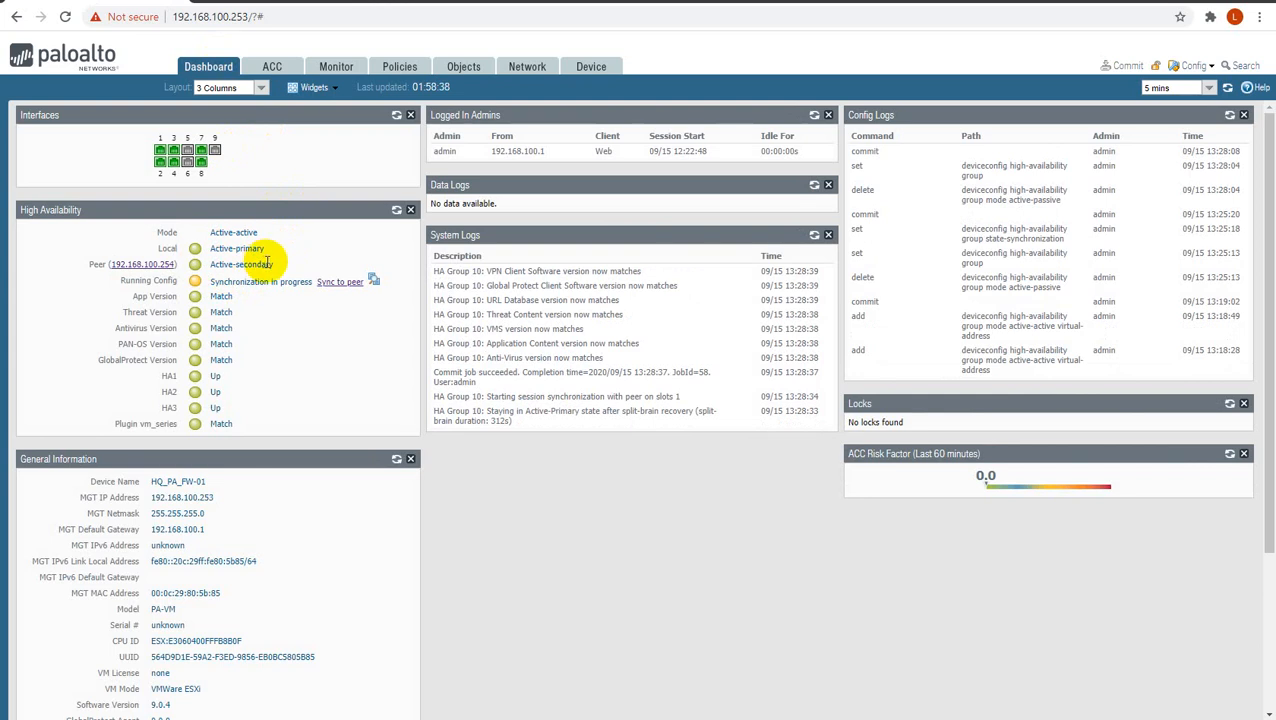
pyautogui.click(396, 213)
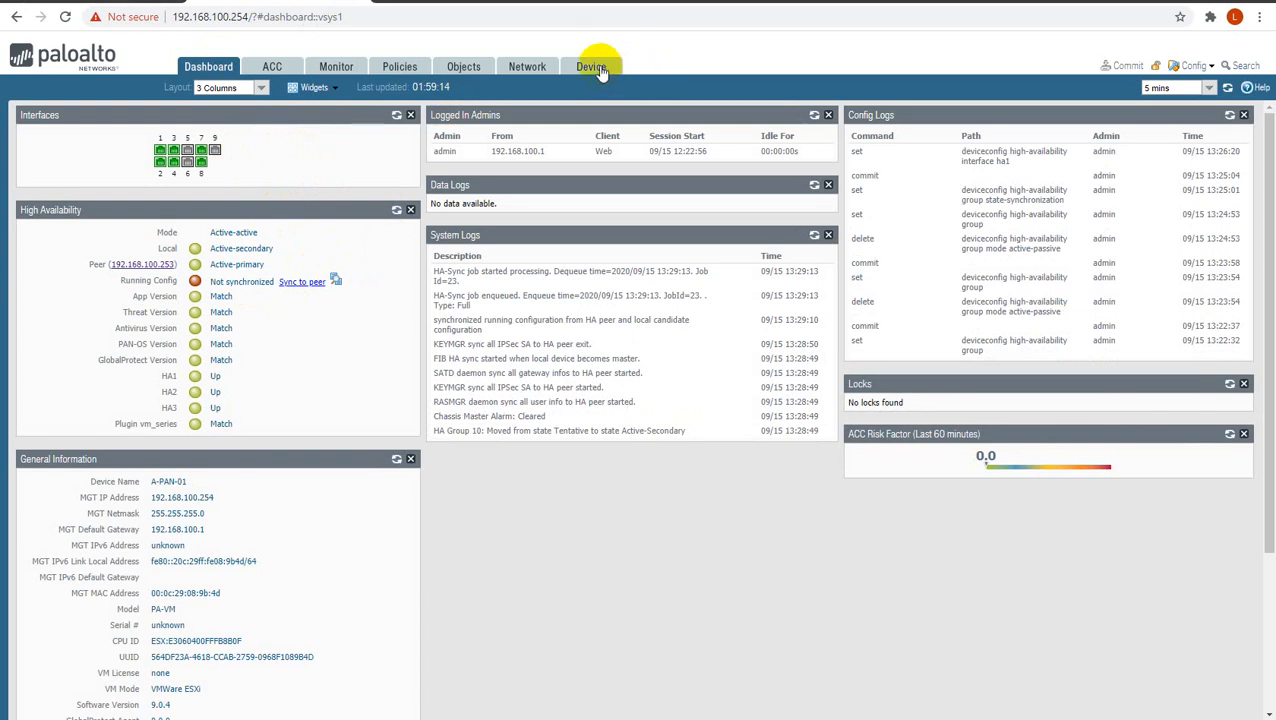
# - Review the Active/Active configuration on the firewall at 192.168.100.254, and refresh the High Availability status on the 192.168.100.253 dashboard
pyautogui.click(600, 72)
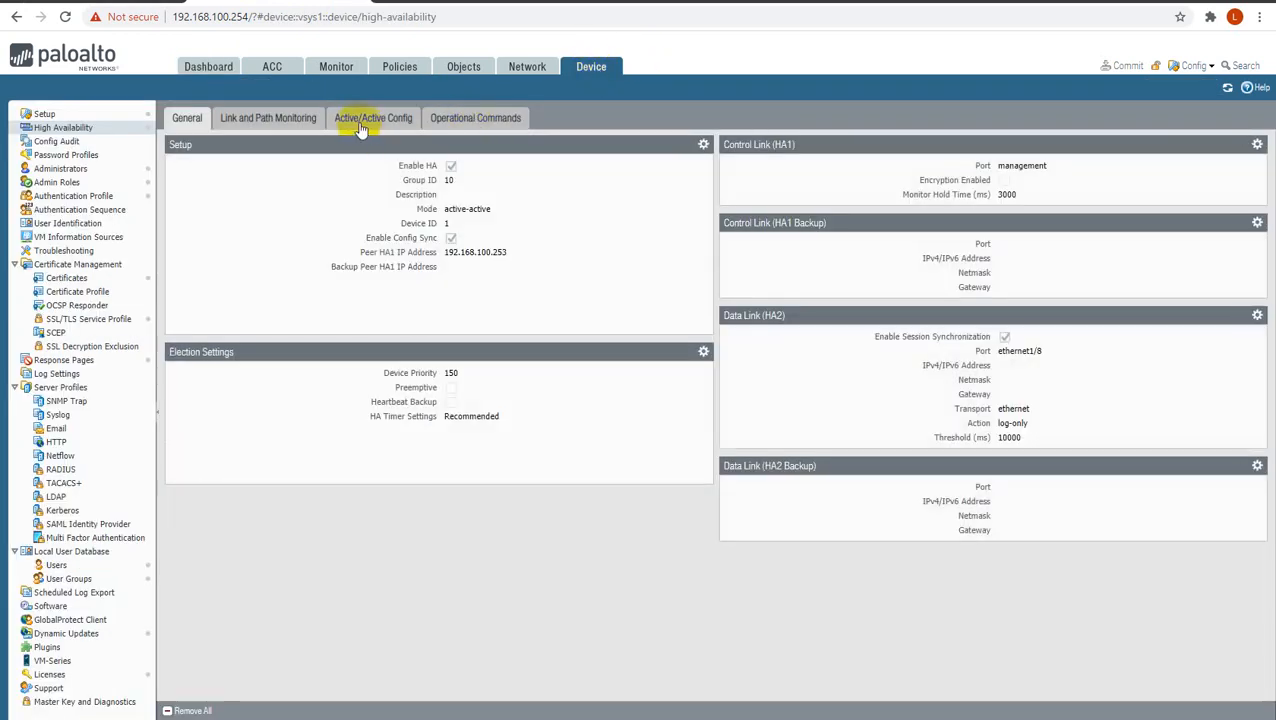
pyautogui.click(376, 122)
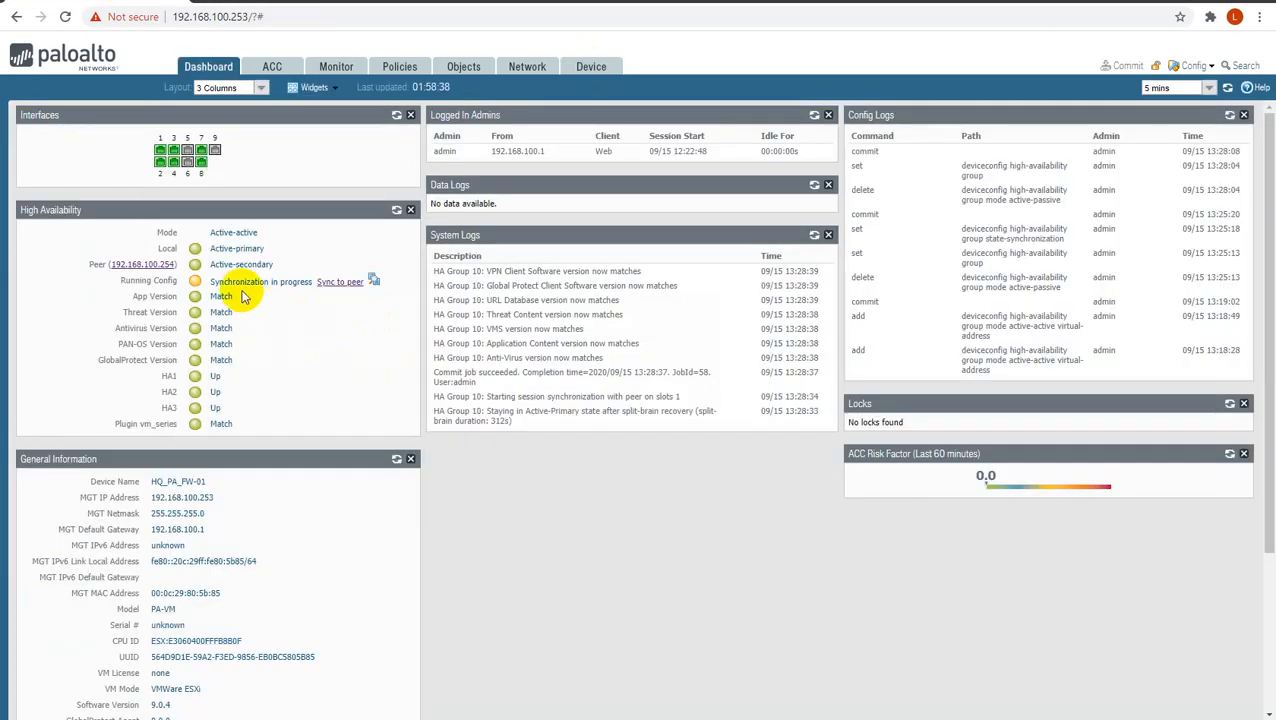
pyautogui.click(396, 210)
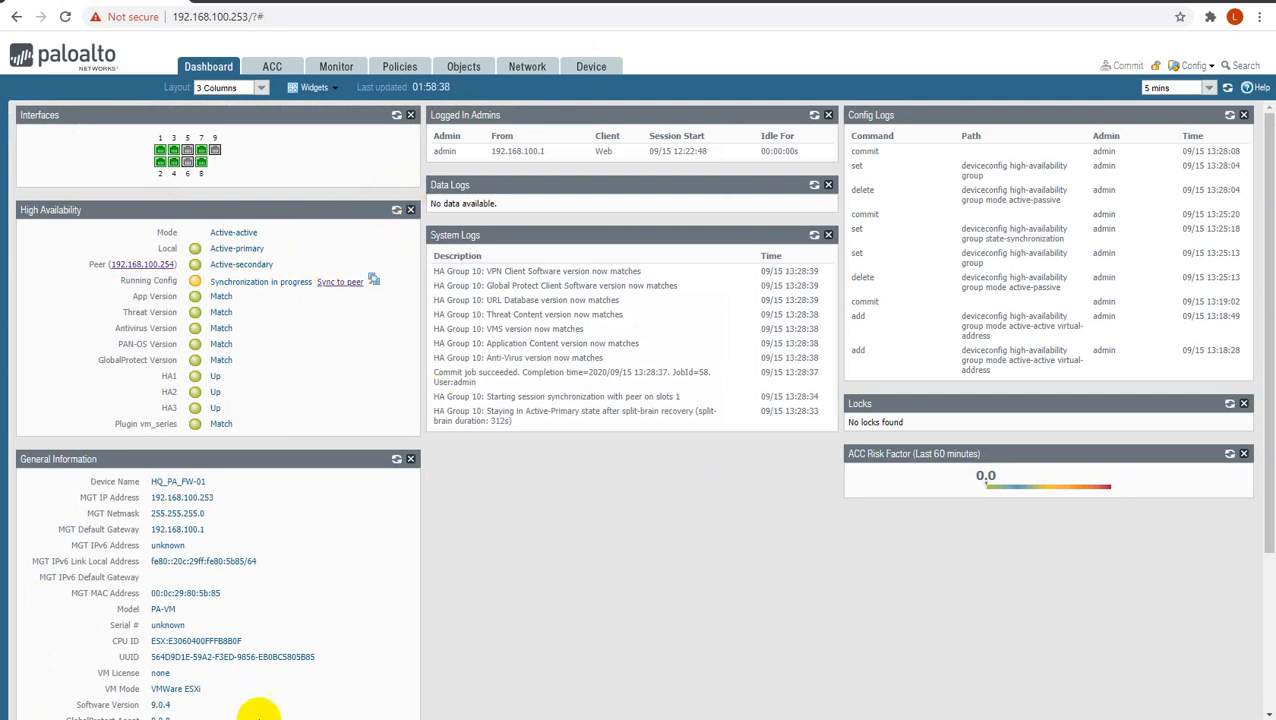
# - Switch to the PA-POD-01 virtual machine, sign in with the account password, and start a continuous ping with "ping 4.2.2.2 -t"
pyautogui.moveTo(256, 715)
pyautogui.click(379, 664)
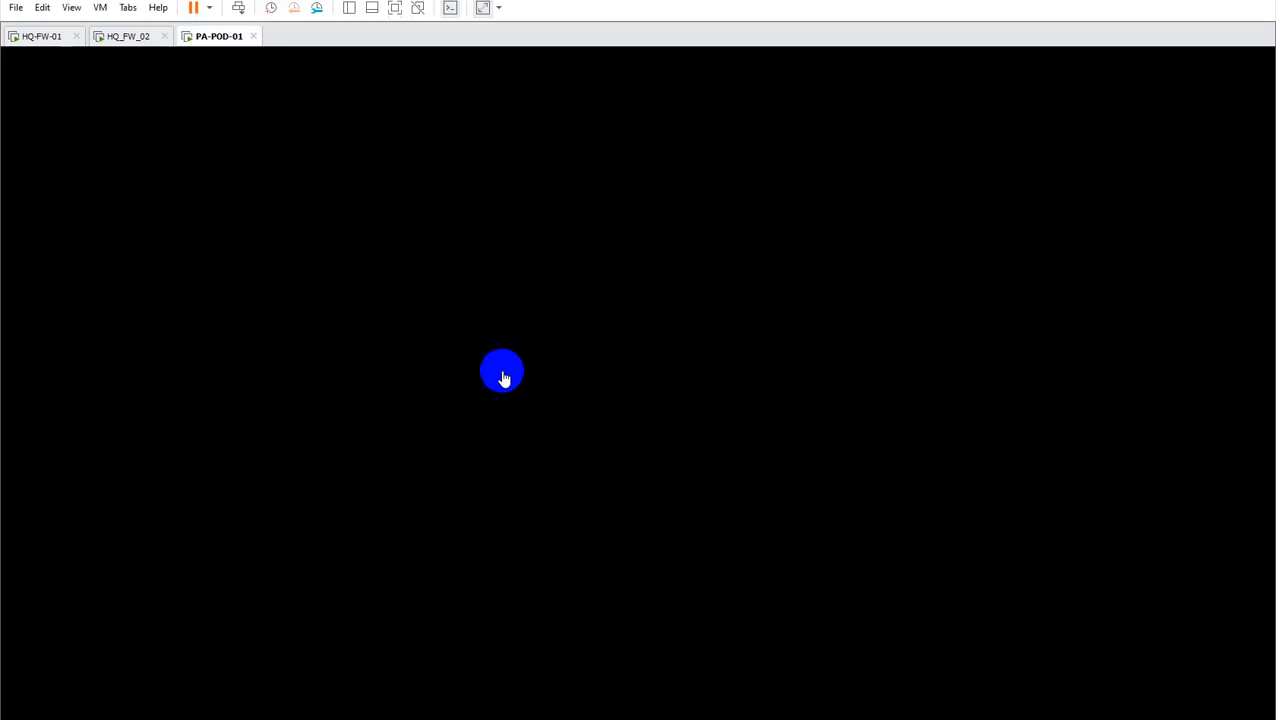
pyautogui.click(238, 8)
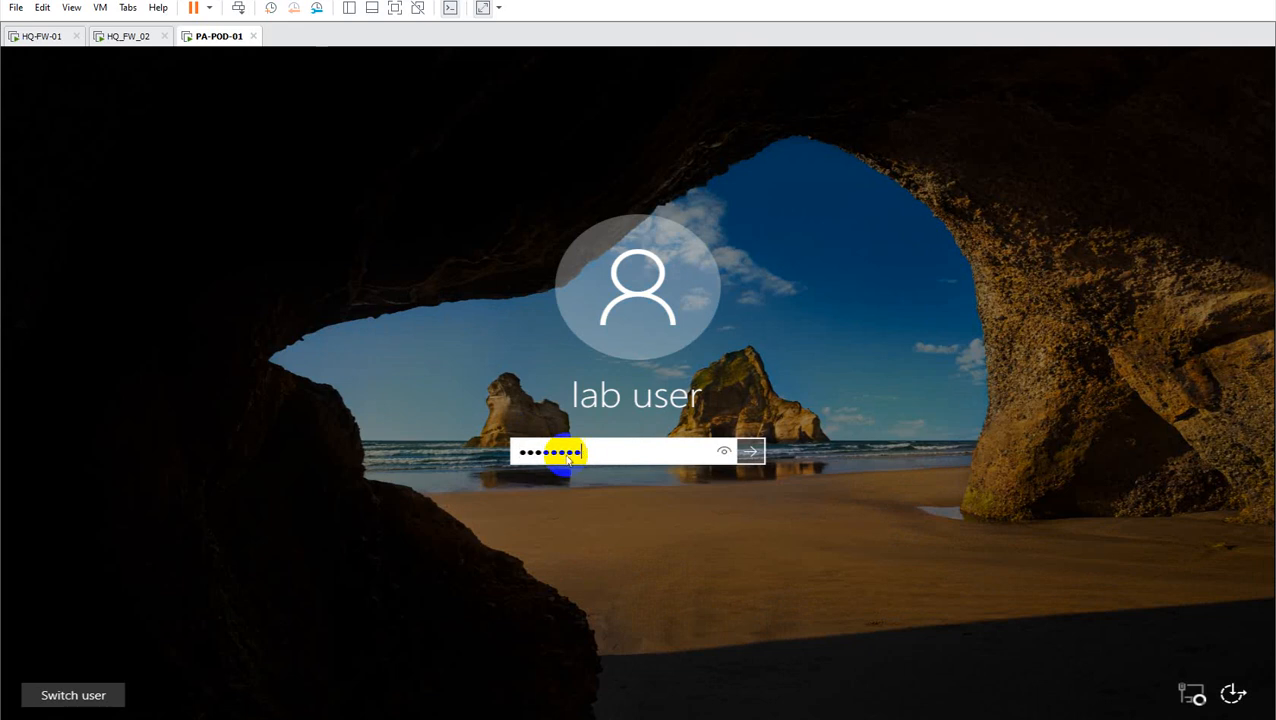
pyautogui.press('Return')
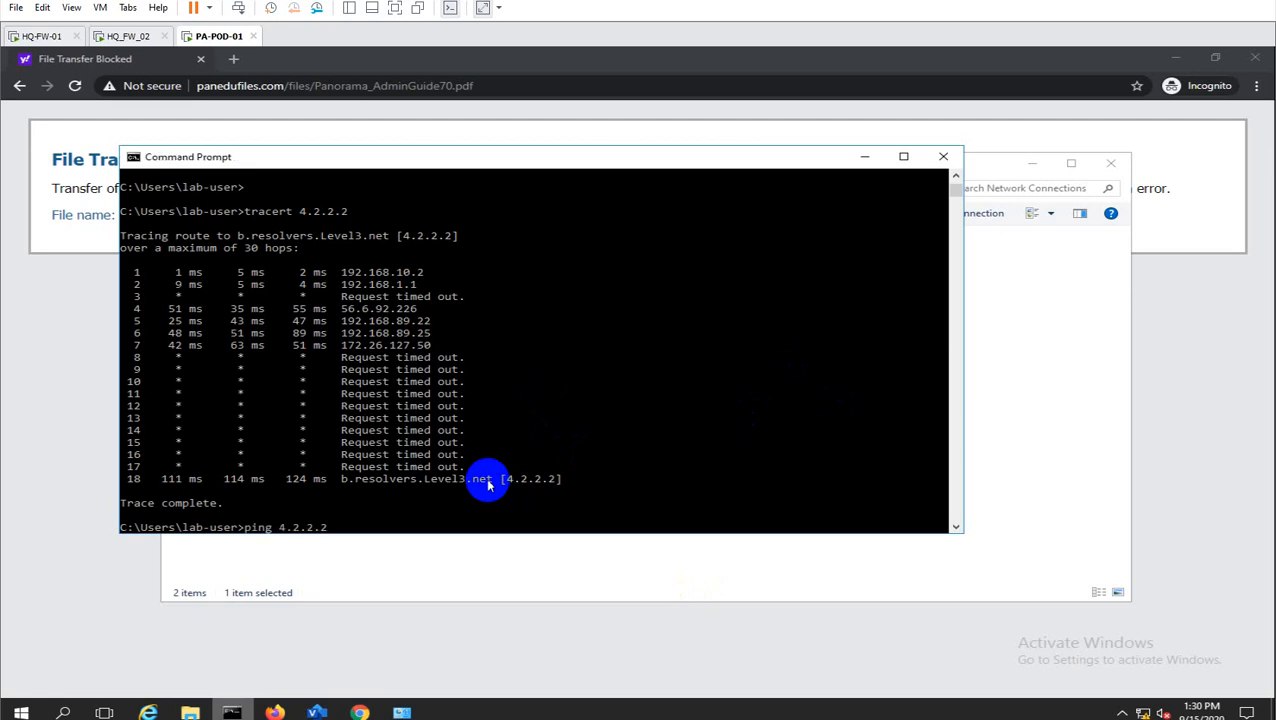
pyautogui.press('Return')
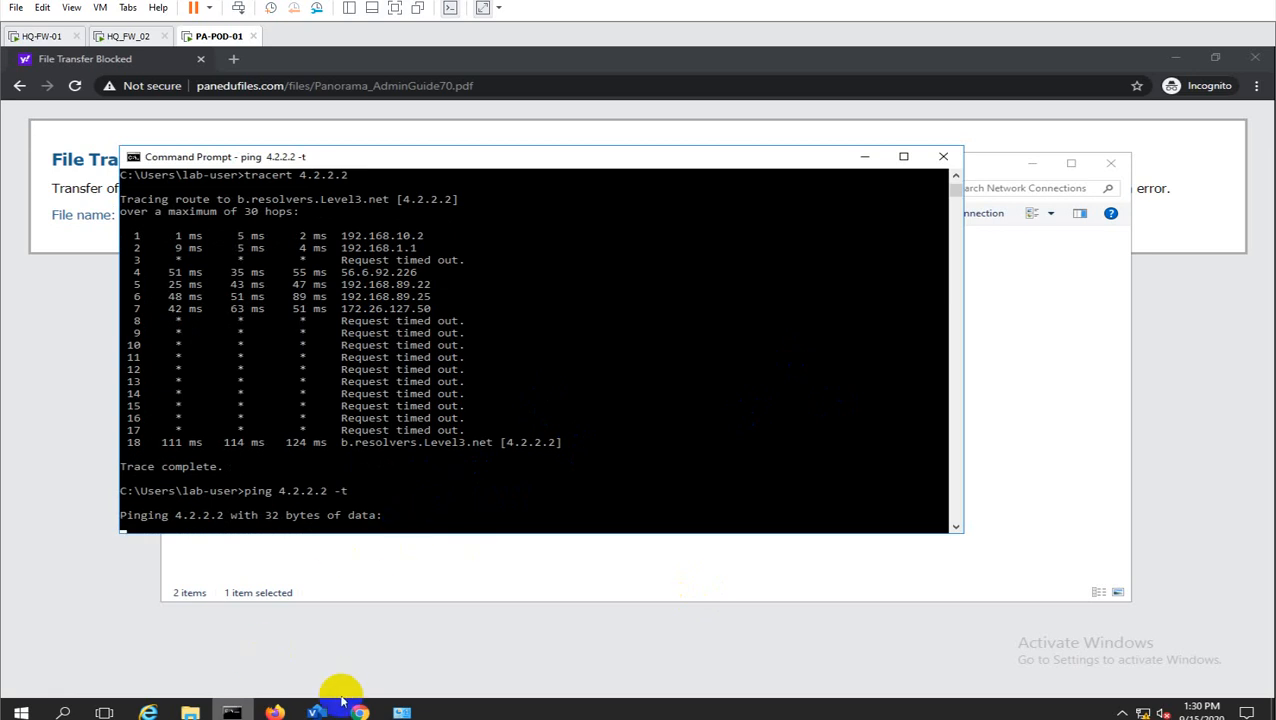
# - Check the IP settings with ipconfig in a second Command Prompt, and refresh the High Availability status on the 192.168.100.253 firewall's dashboard in the browser
pyautogui.rightClick(231, 712)
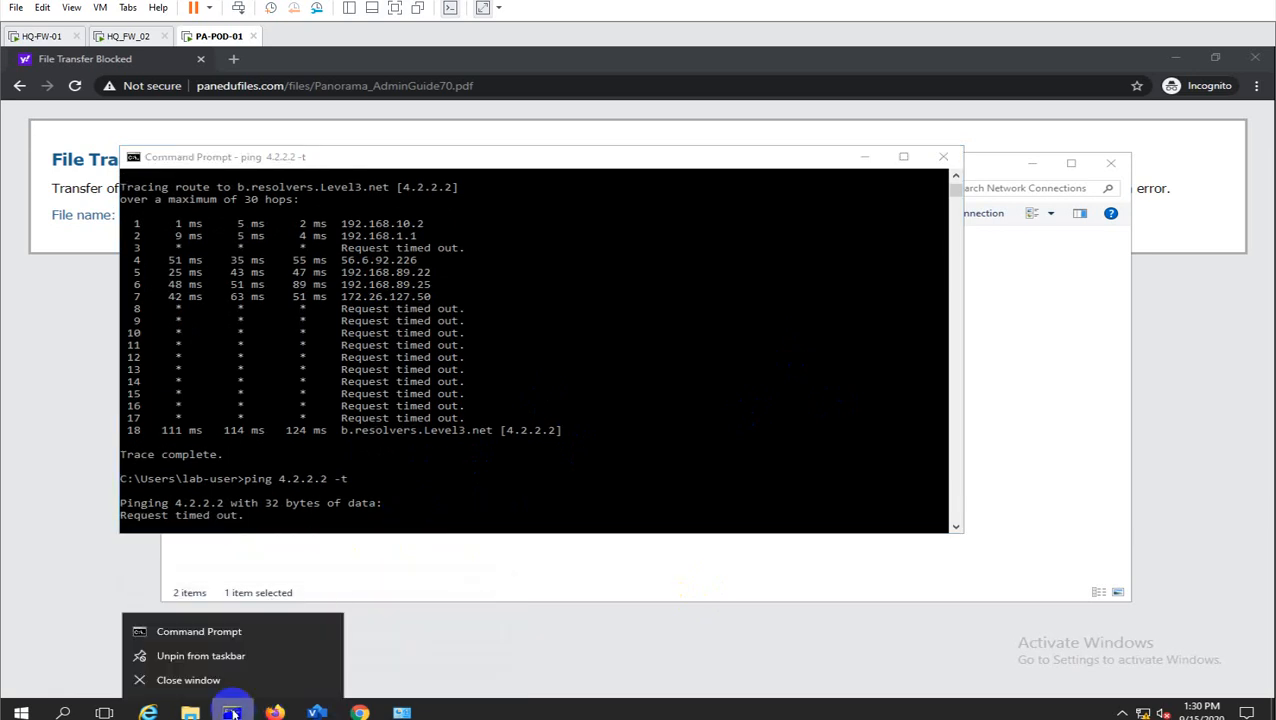
pyautogui.click(190, 633)
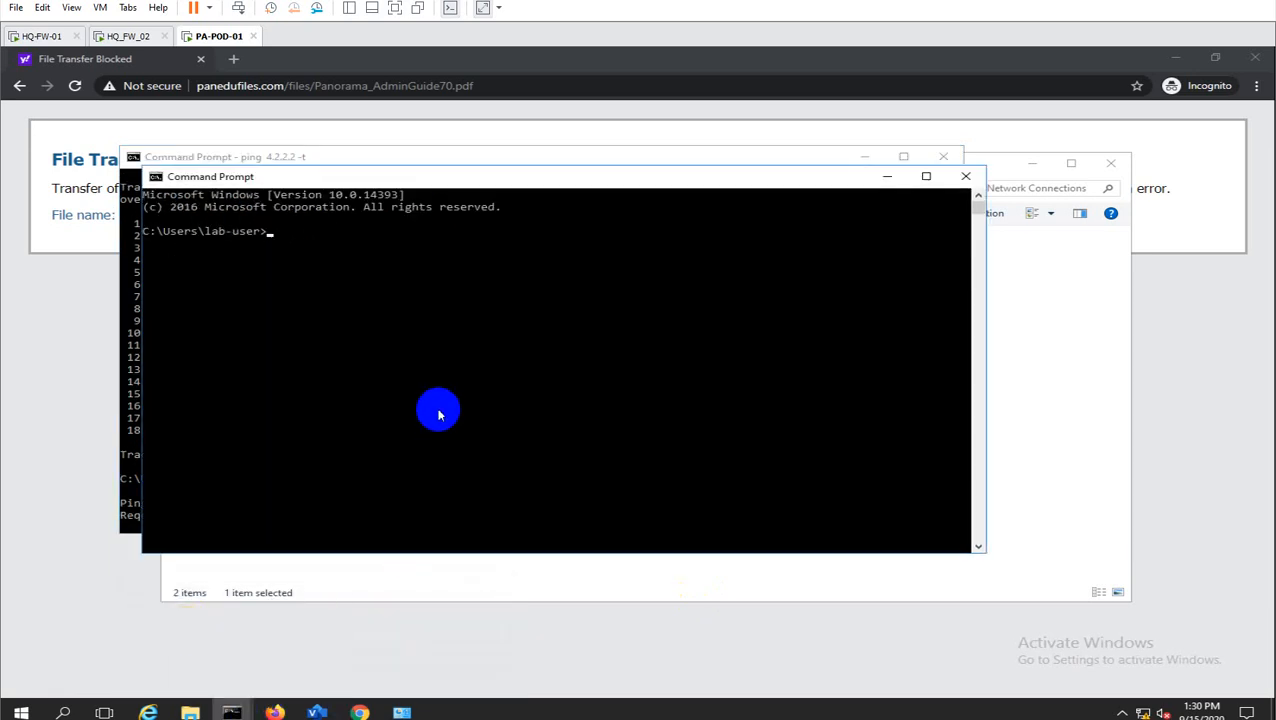
pyautogui.write('ipconfig')
pyautogui.press('Return')
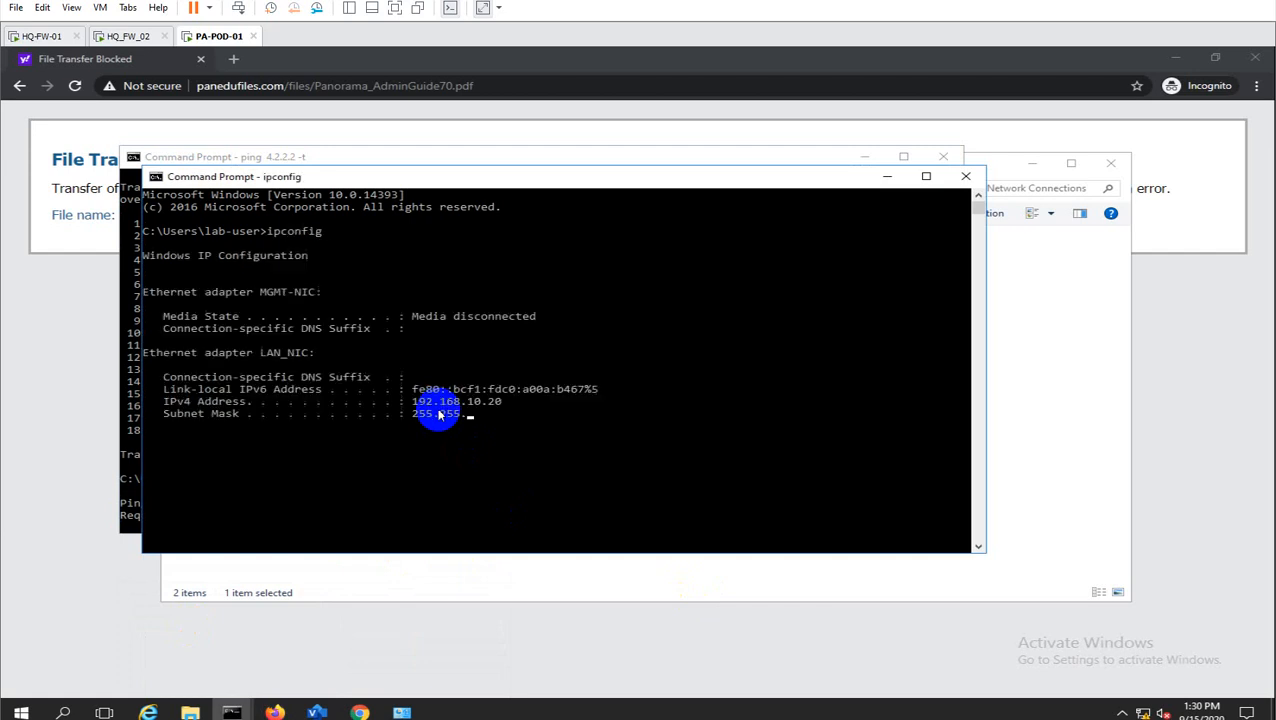
pyautogui.moveTo(452, 192); pyautogui.dragTo(602, 200)
pyautogui.click(278, 350)
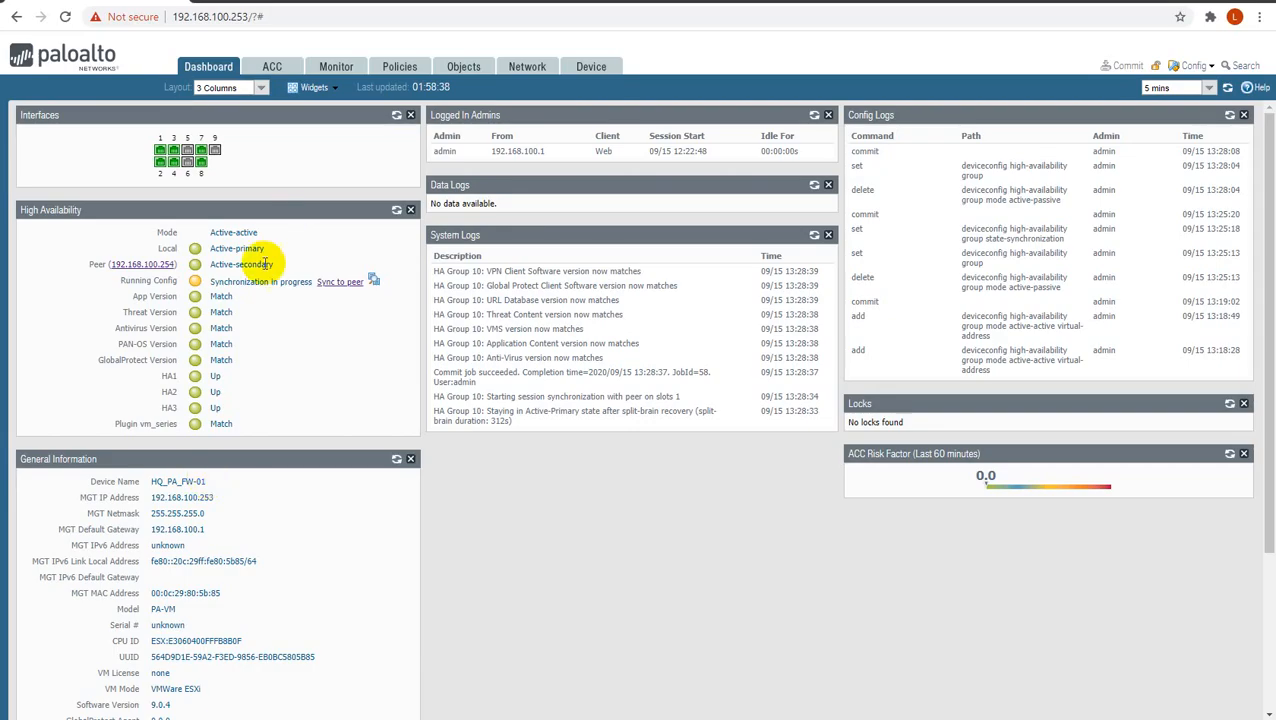
pyautogui.click(394, 214)
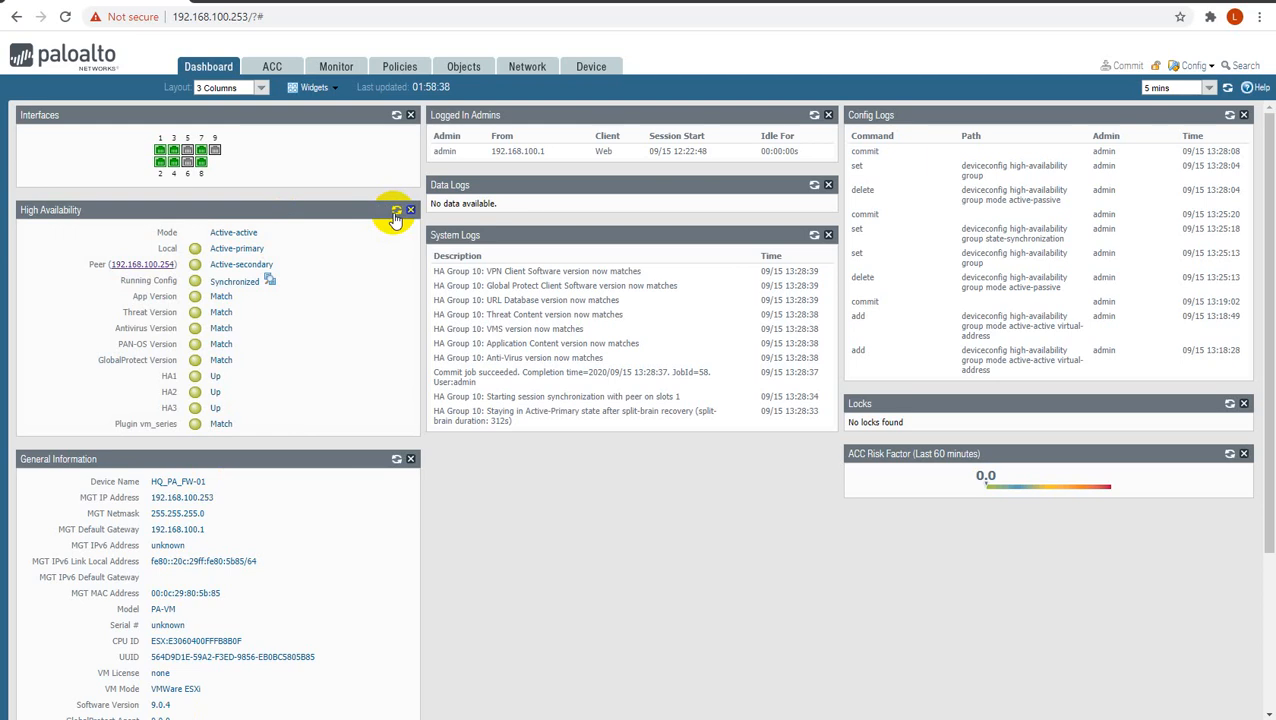
# - Add a NAT policy rule named LAN-NAT01 with source zone Trust and destination zone Untrust
pyautogui.click(405, 67)
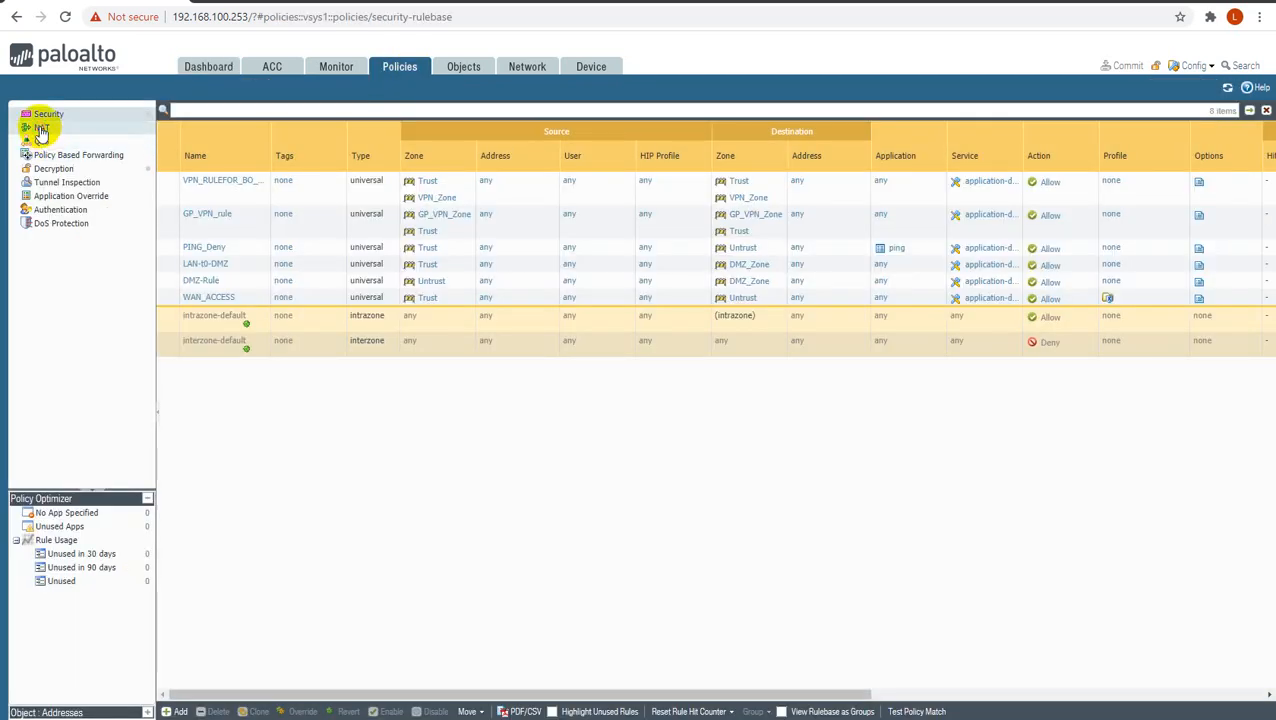
pyautogui.click(41, 128)
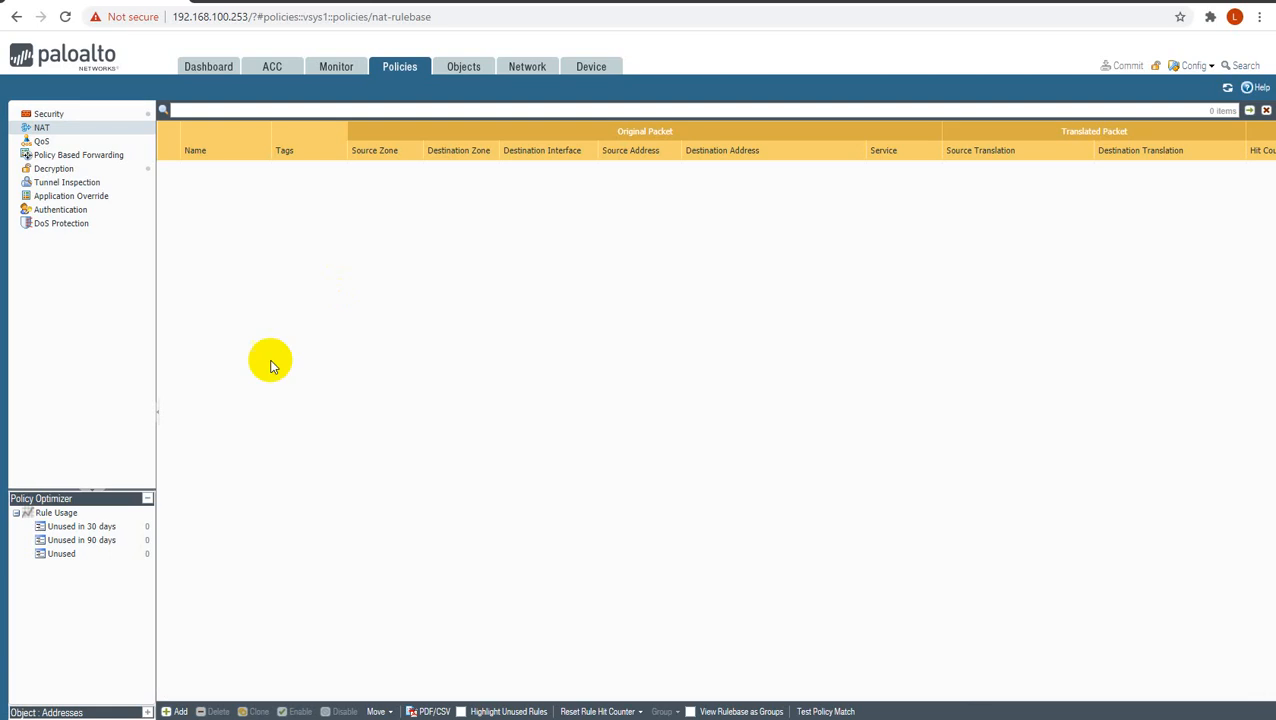
pyautogui.click(168, 711)
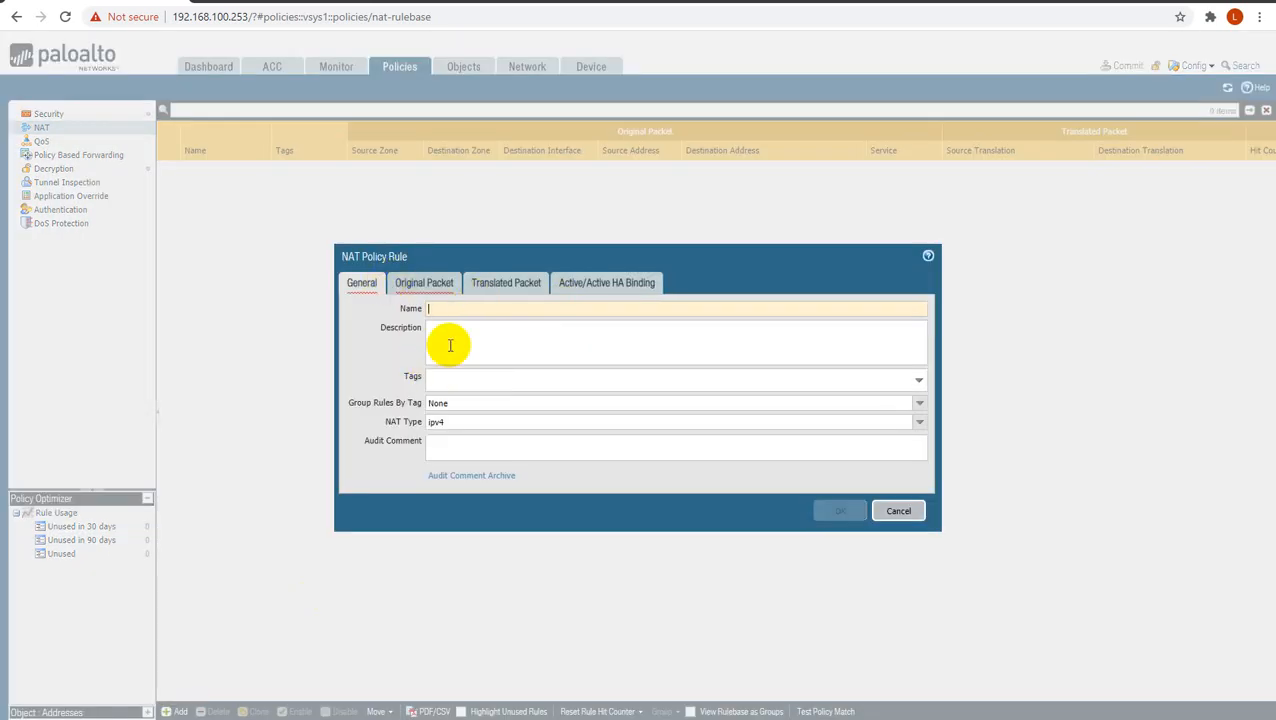
pyautogui.write('LAN-NAT01')
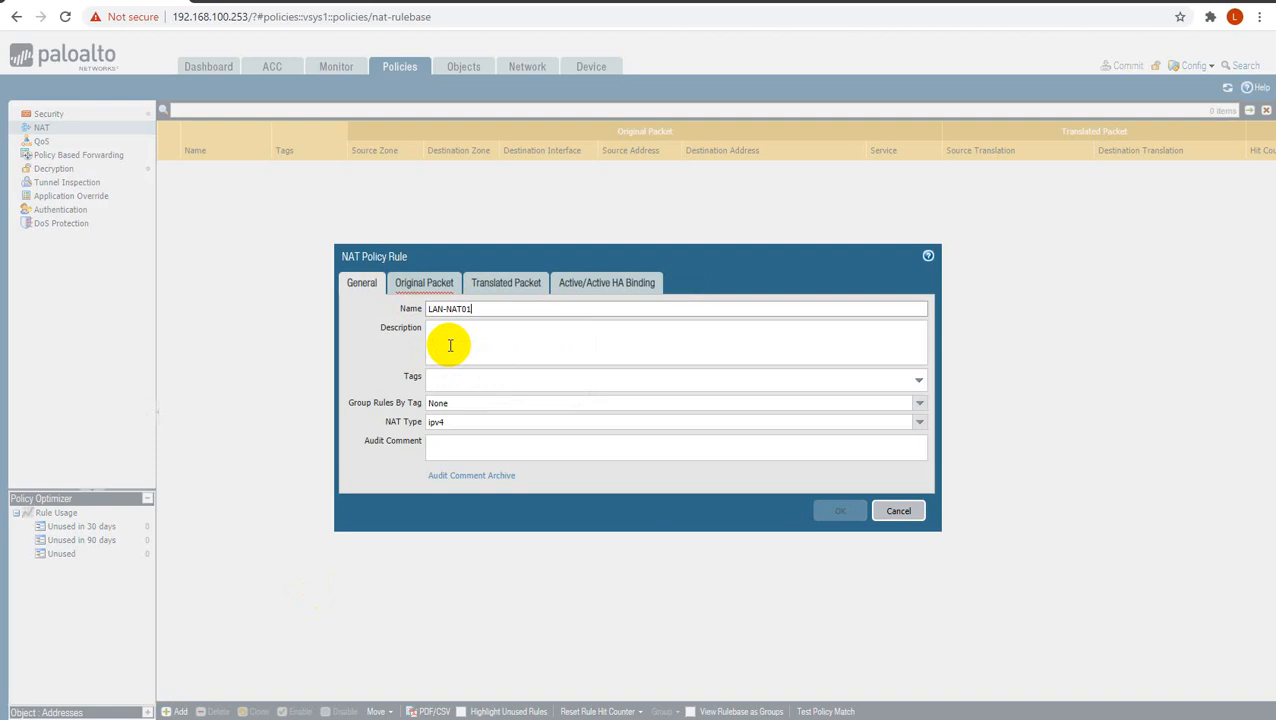
pyautogui.click(424, 283)
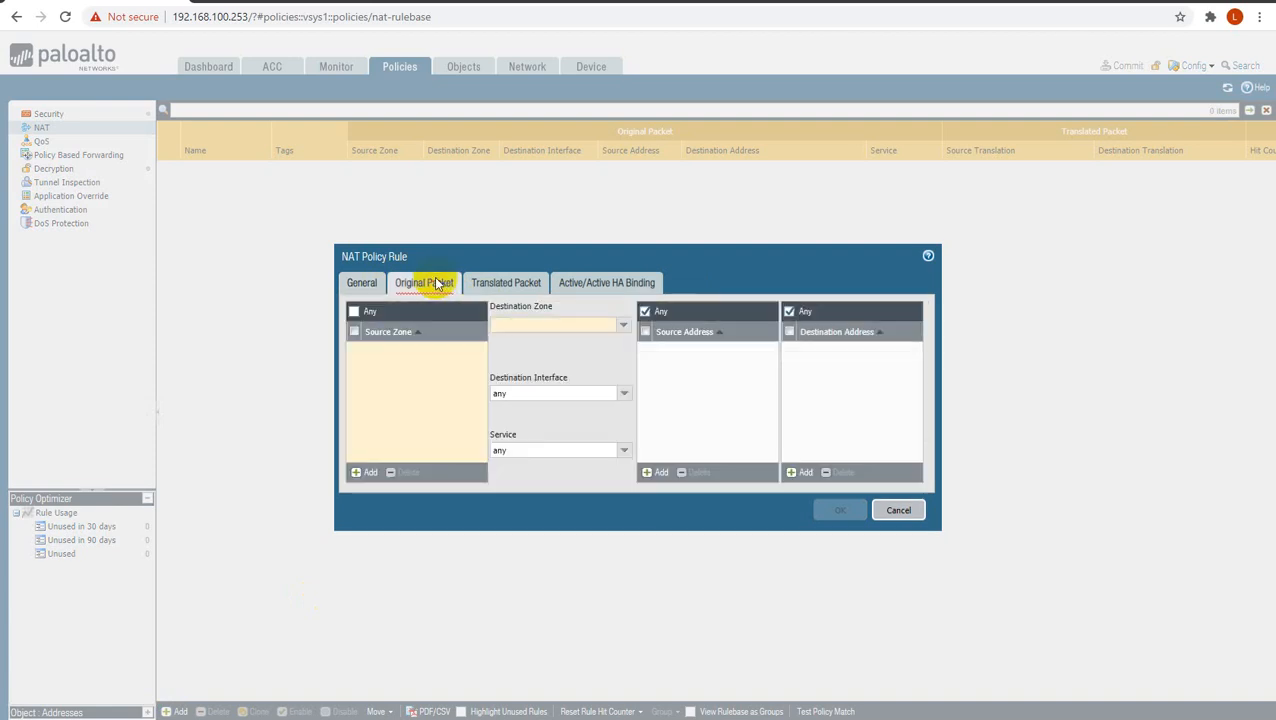
pyautogui.click(368, 473)
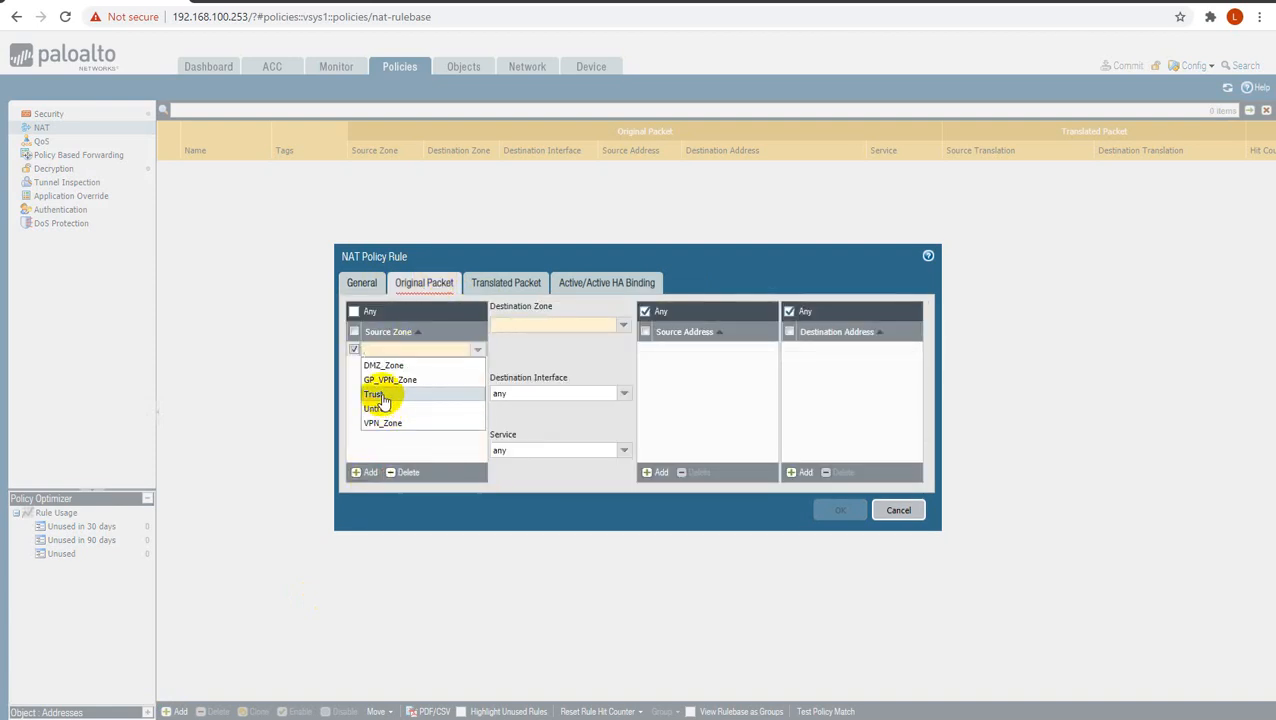
pyautogui.click(377, 401)
pyautogui.click(622, 333)
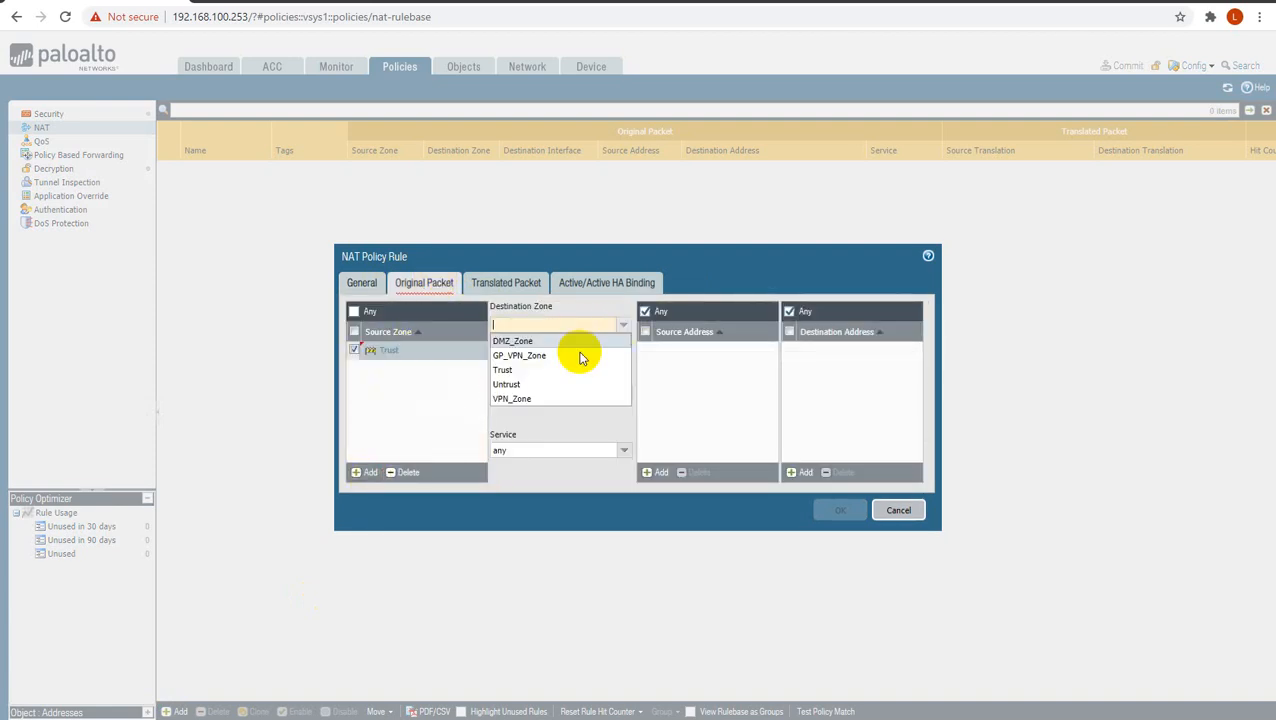
pyautogui.click(515, 381)
# - Set the LAN-NAT01 rule's source address translation to Dynamic IP And Port with address type Interface Address
pyautogui.click(501, 291)
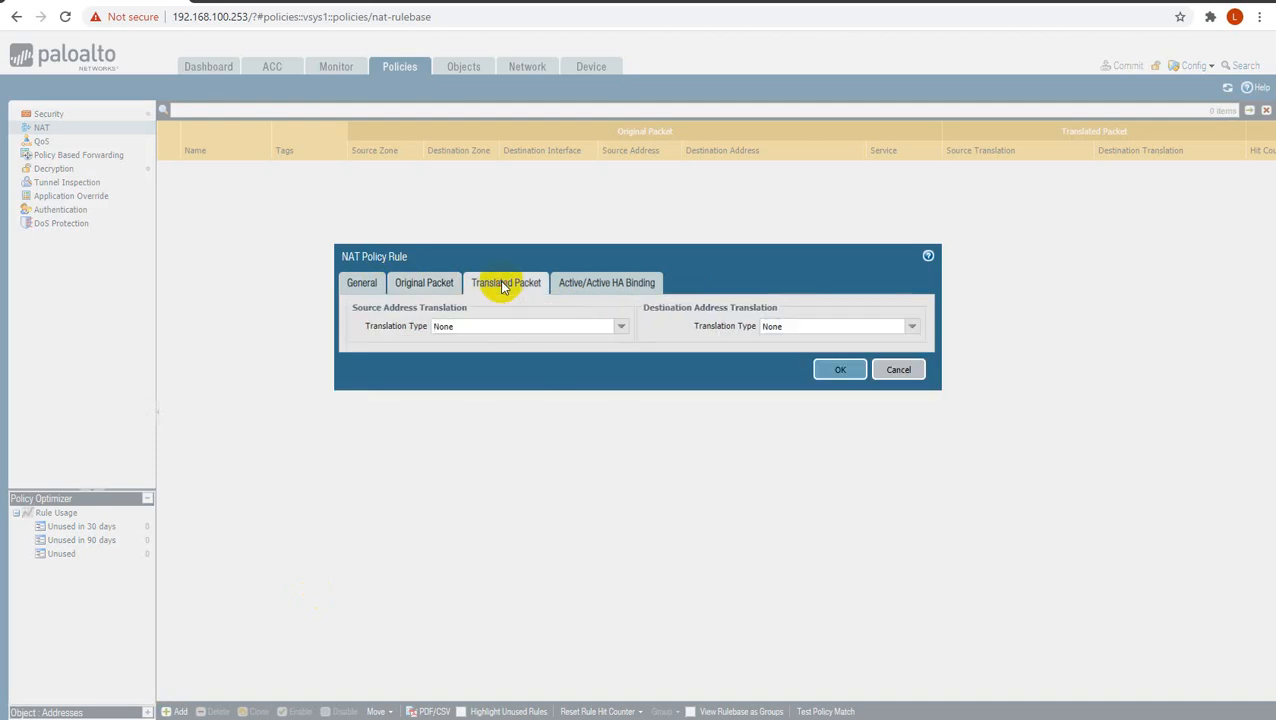
pyautogui.click(620, 327)
pyautogui.click(496, 343)
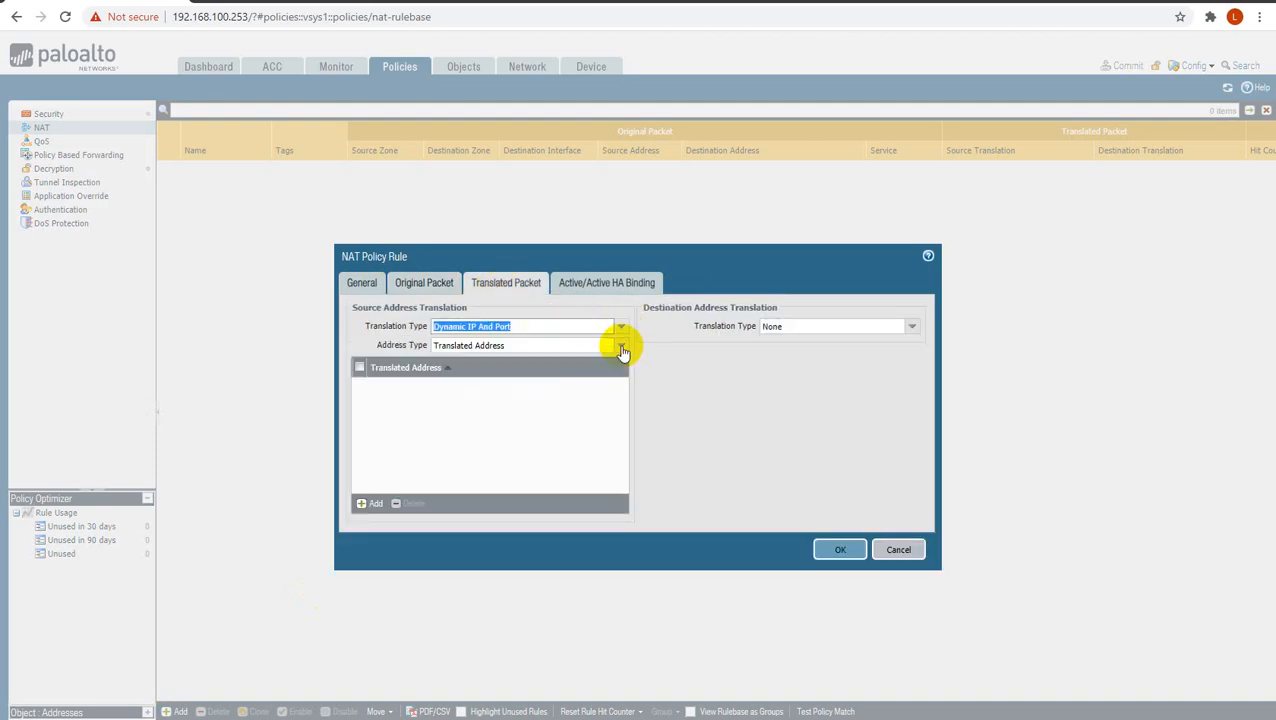
pyautogui.click(617, 345)
pyautogui.click(503, 365)
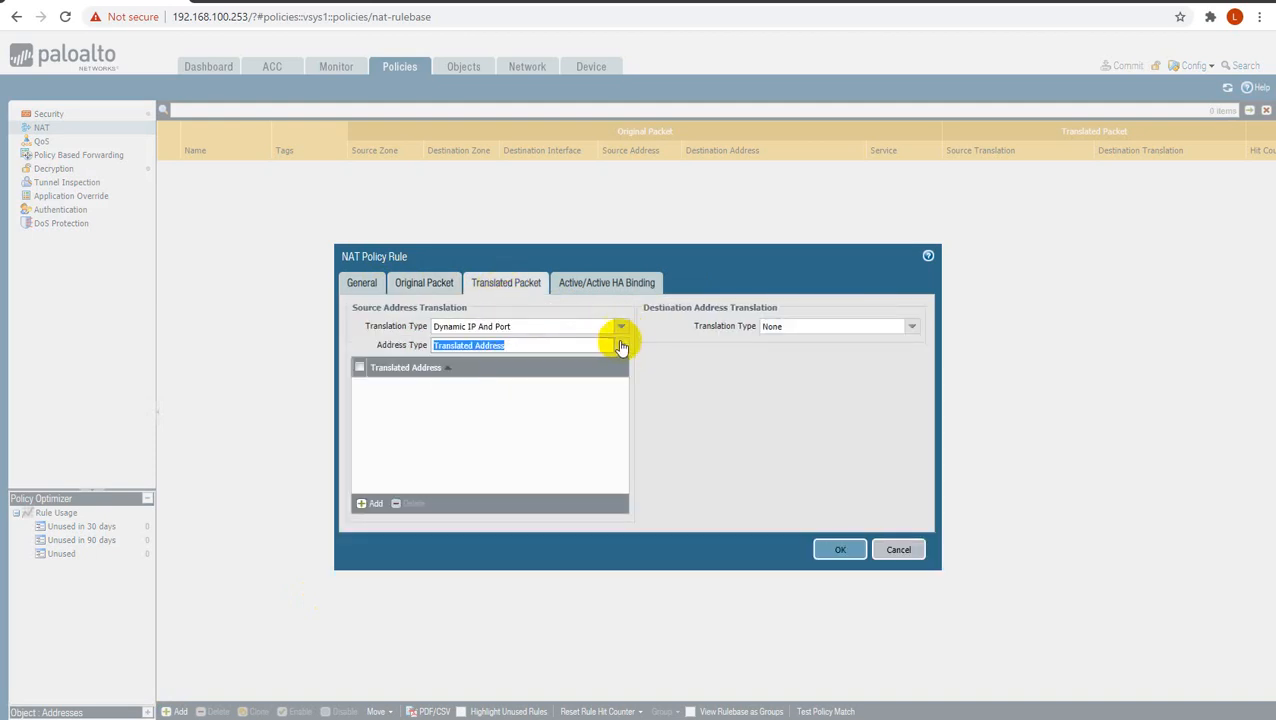
pyautogui.click(620, 345)
pyautogui.click(509, 377)
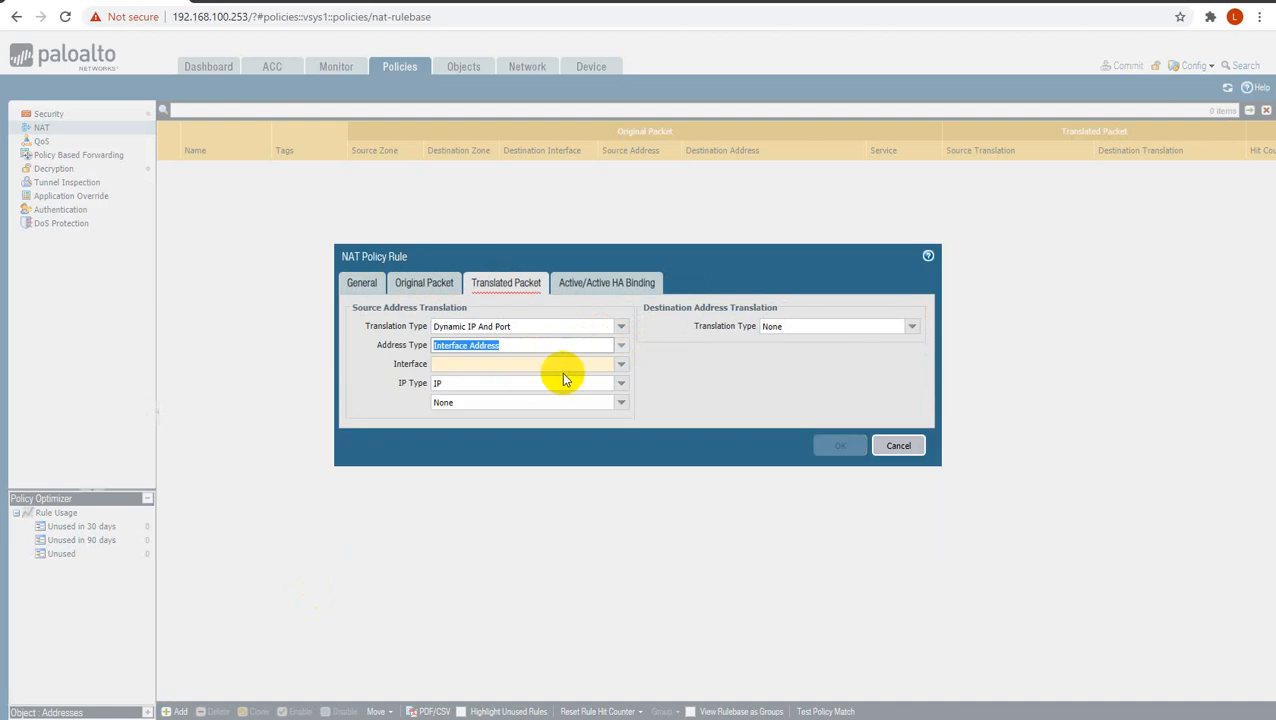
# - Set the LAN-NAT01 source translation interface to ethernet1/1 with IP type Floating IP and address 192.168.1.33
pyautogui.click(620, 364)
pyautogui.click(489, 381)
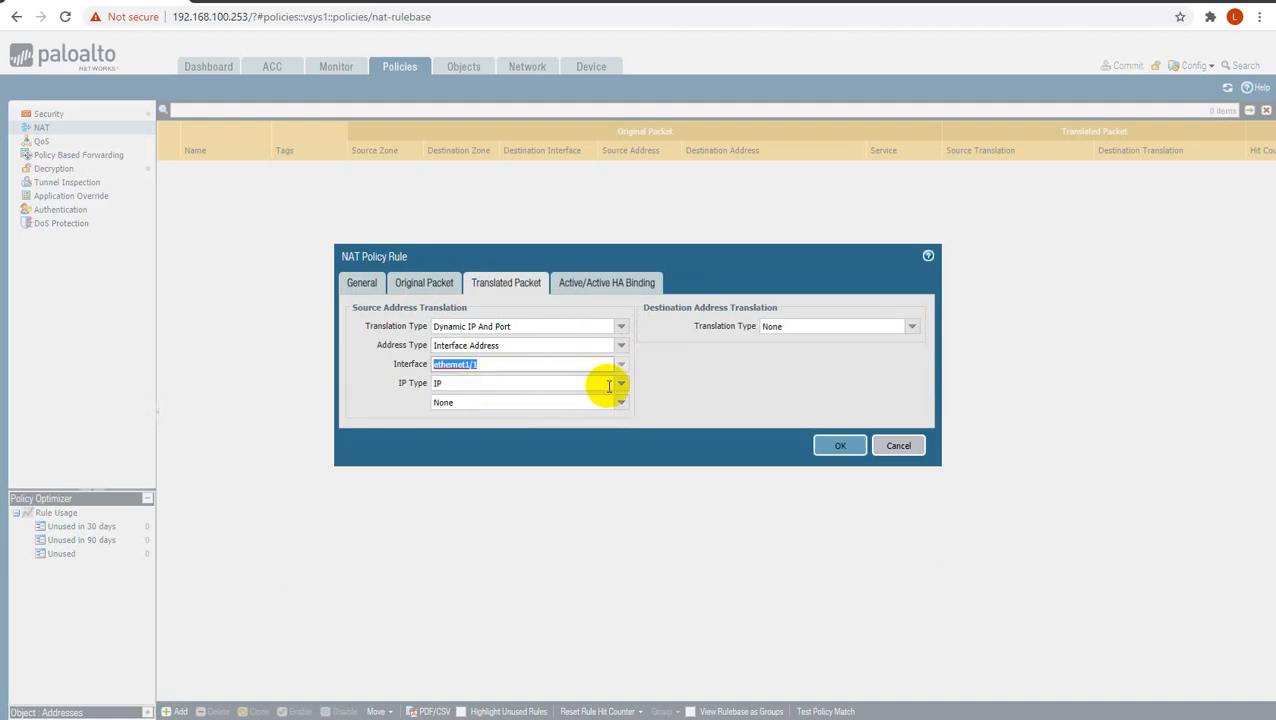
pyautogui.click(620, 383)
pyautogui.click(495, 413)
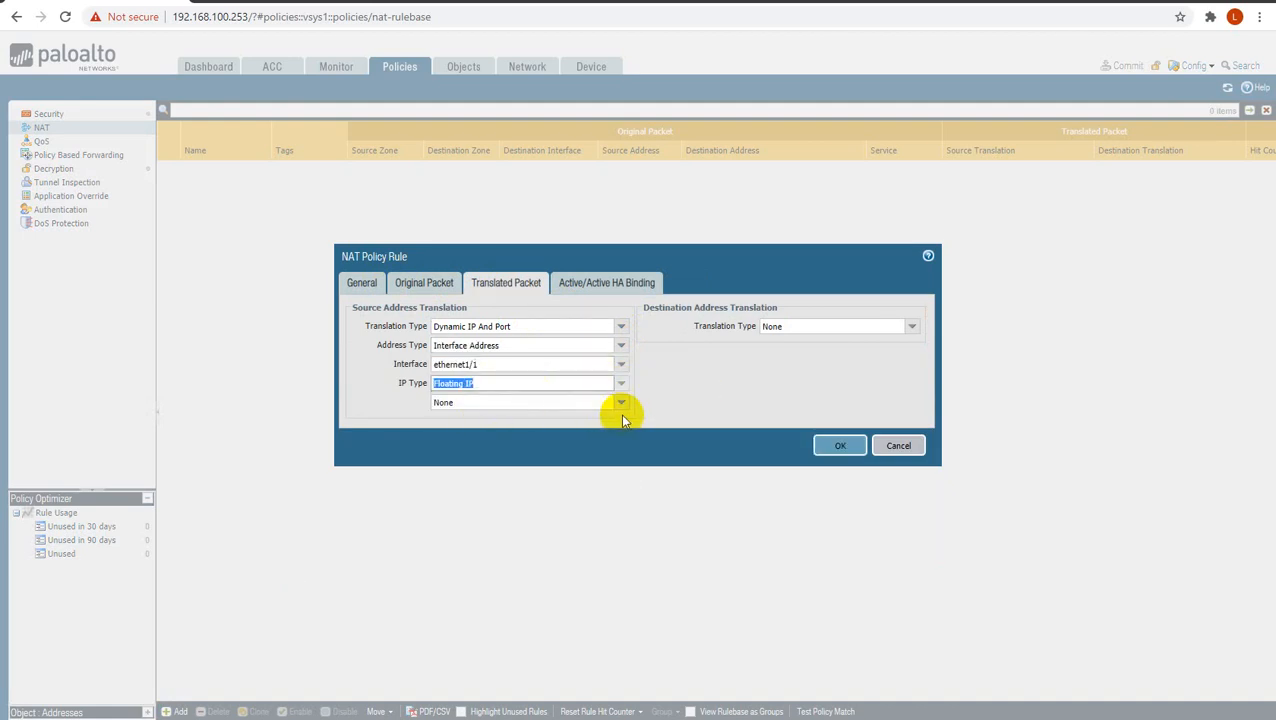
pyautogui.click(621, 404)
pyautogui.click(497, 432)
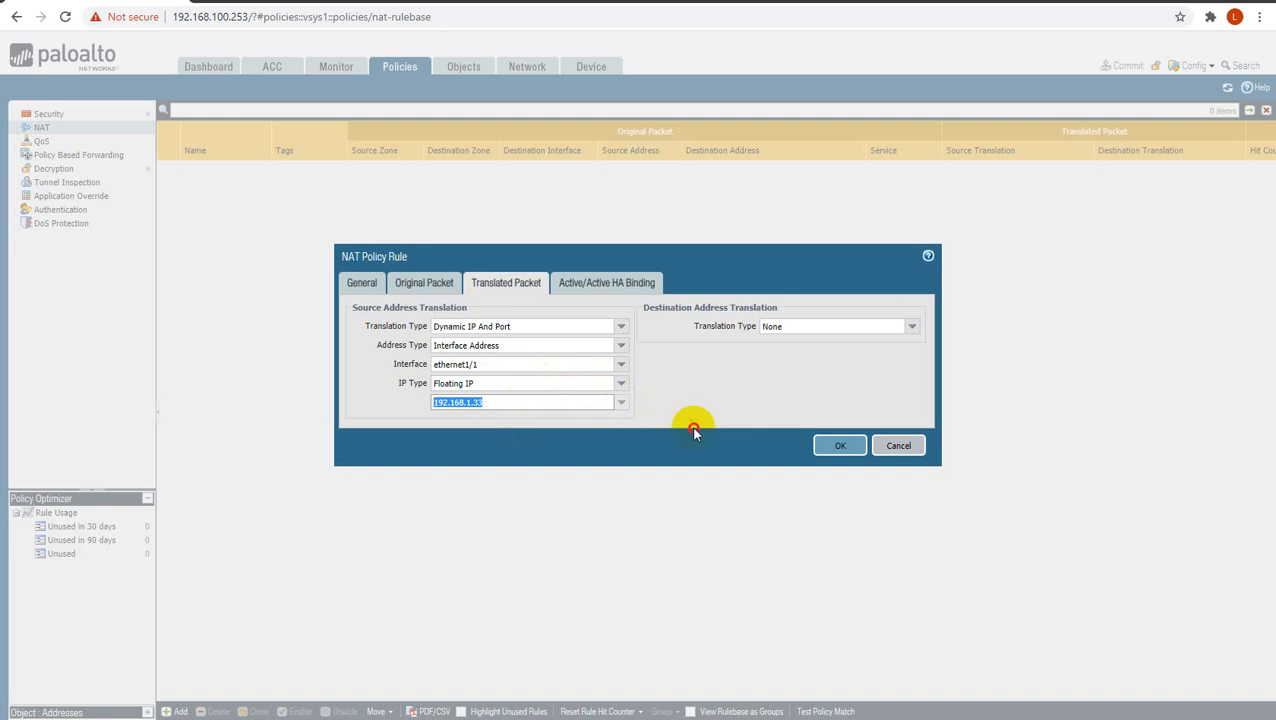
pyautogui.click(694, 431)
# - Set the LAN-NAT01 rule's Active/Active HA Binding to 0 and save the rule
pyautogui.click(593, 284)
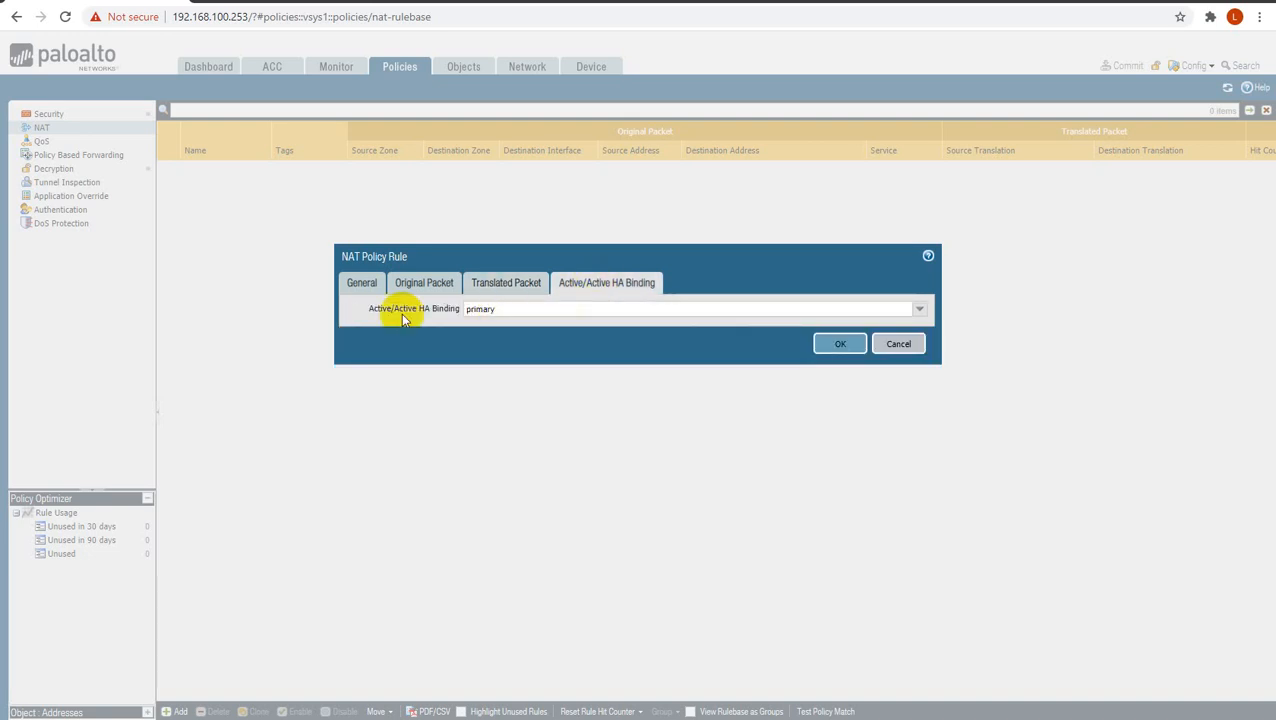
pyautogui.tripleClick(470, 312)
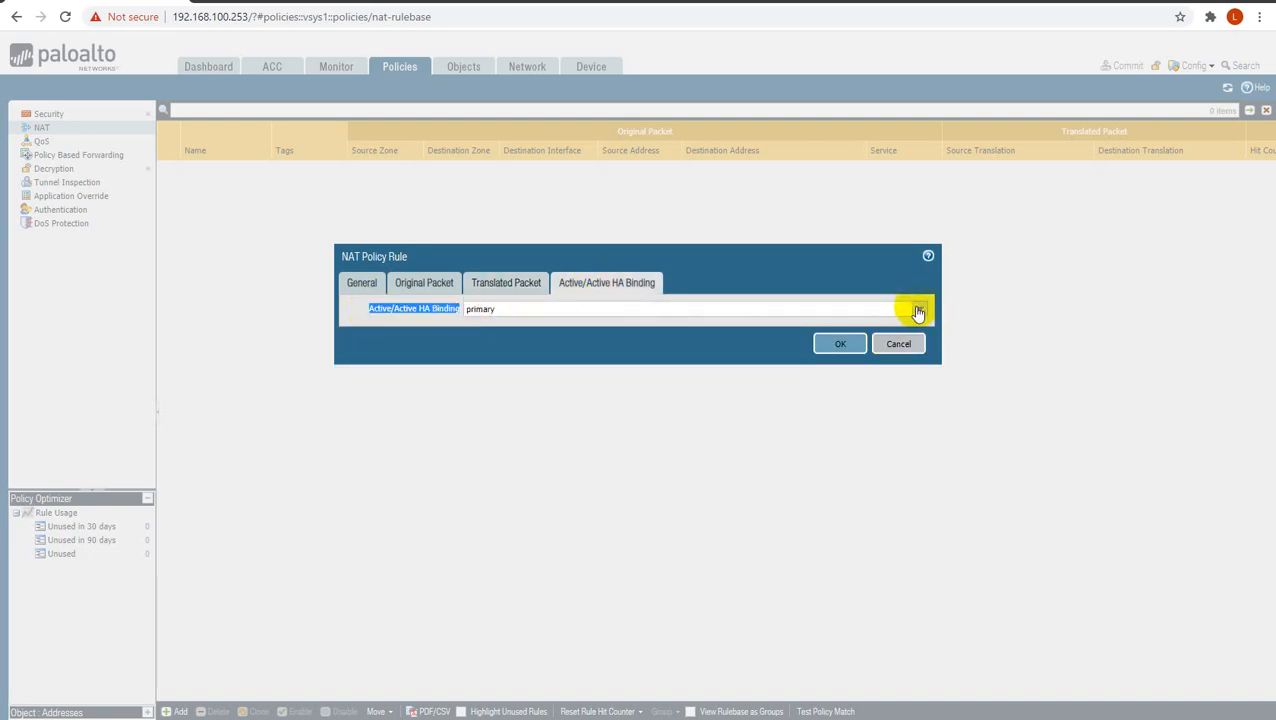
pyautogui.click(918, 312)
pyautogui.click(538, 358)
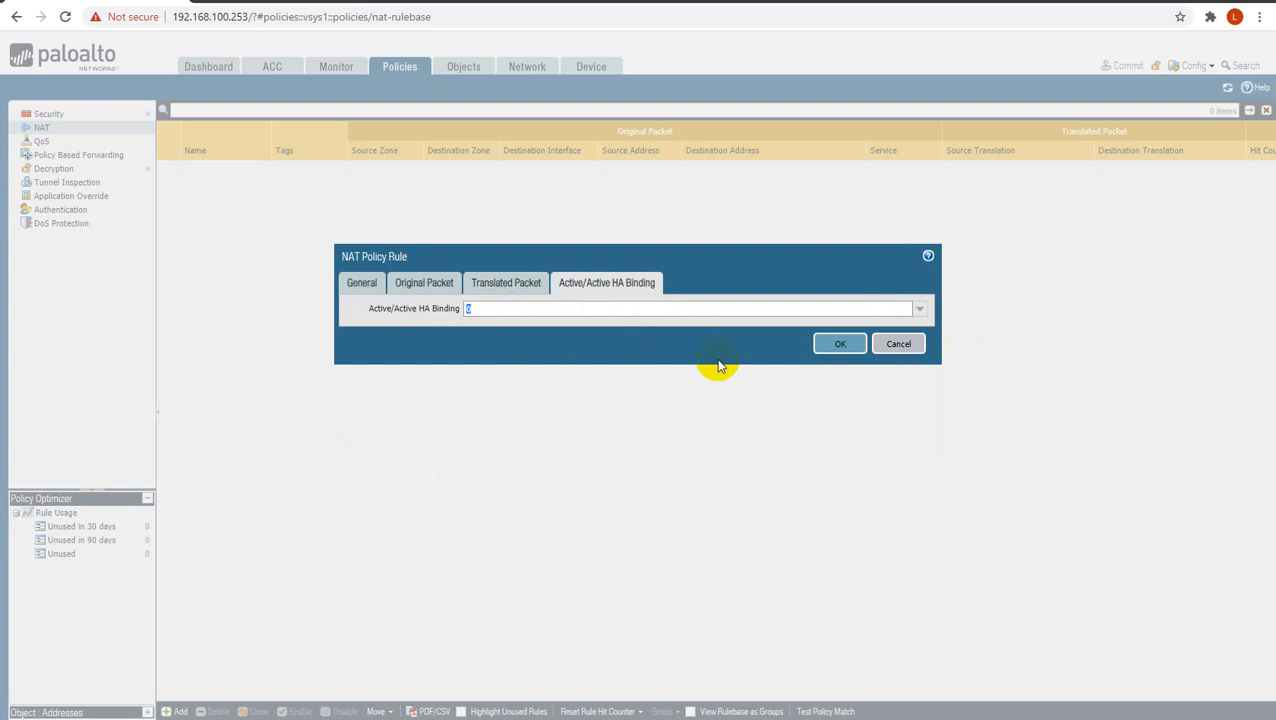
pyautogui.click(838, 346)
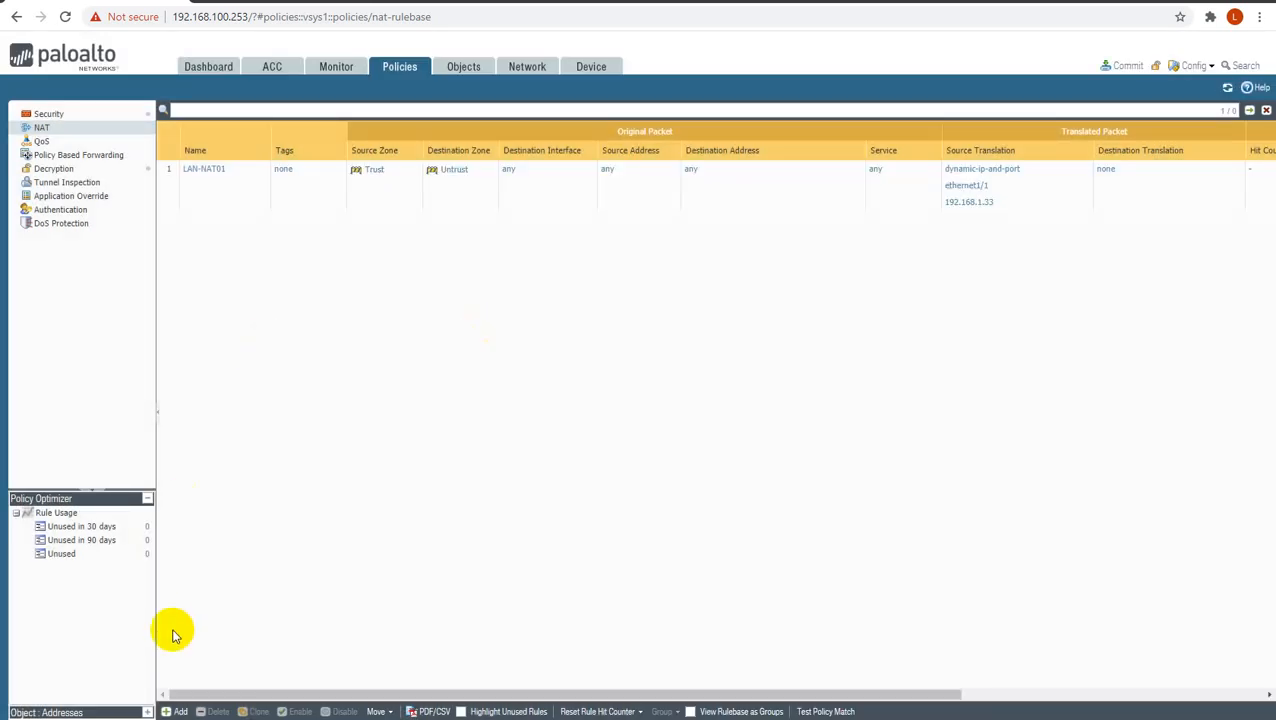
# - Add a second NAT policy rule named LAN-NAT-02 with source zone Trust and destination zone Untrust
pyautogui.click(172, 710)
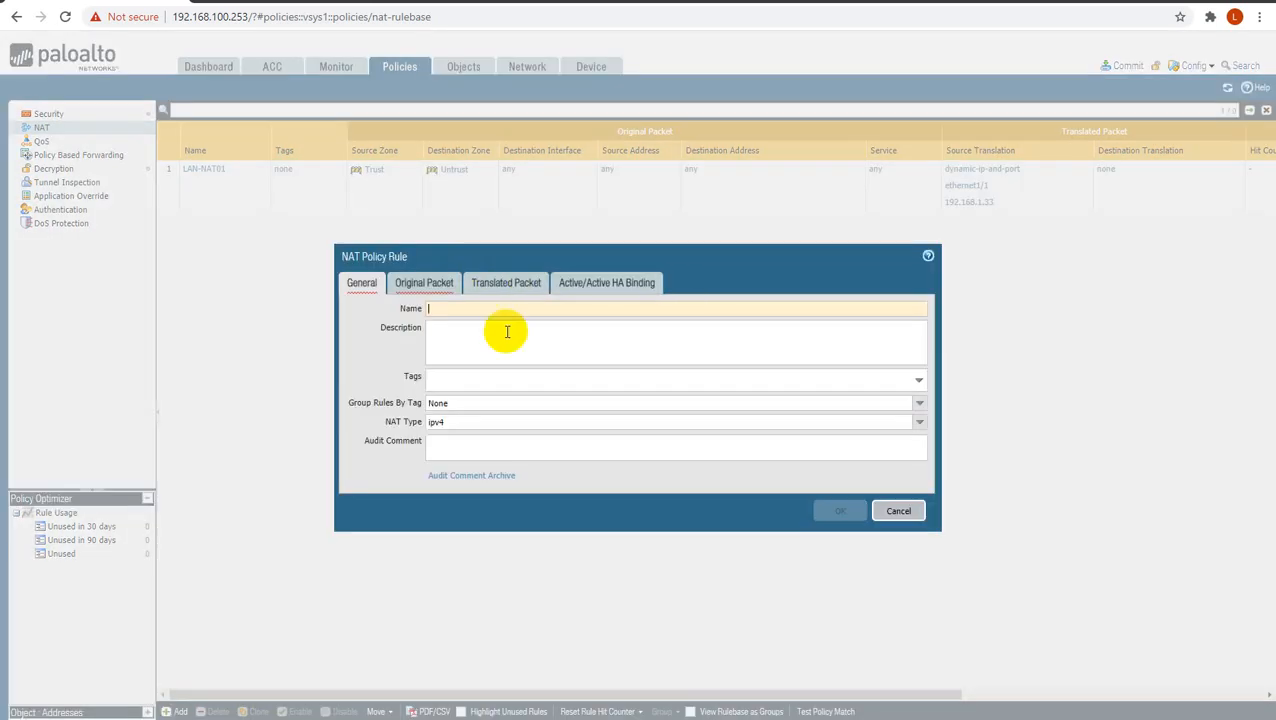
pyautogui.write('LAN')
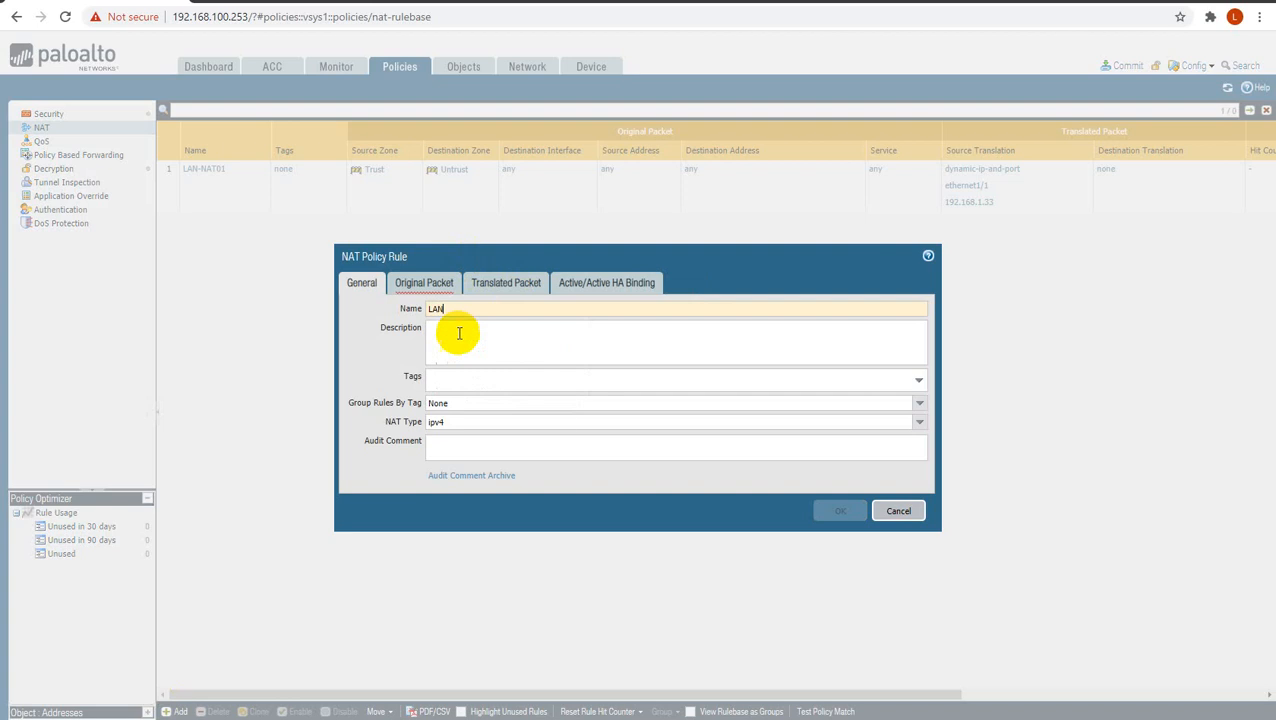
pyautogui.write('-NAT-02')
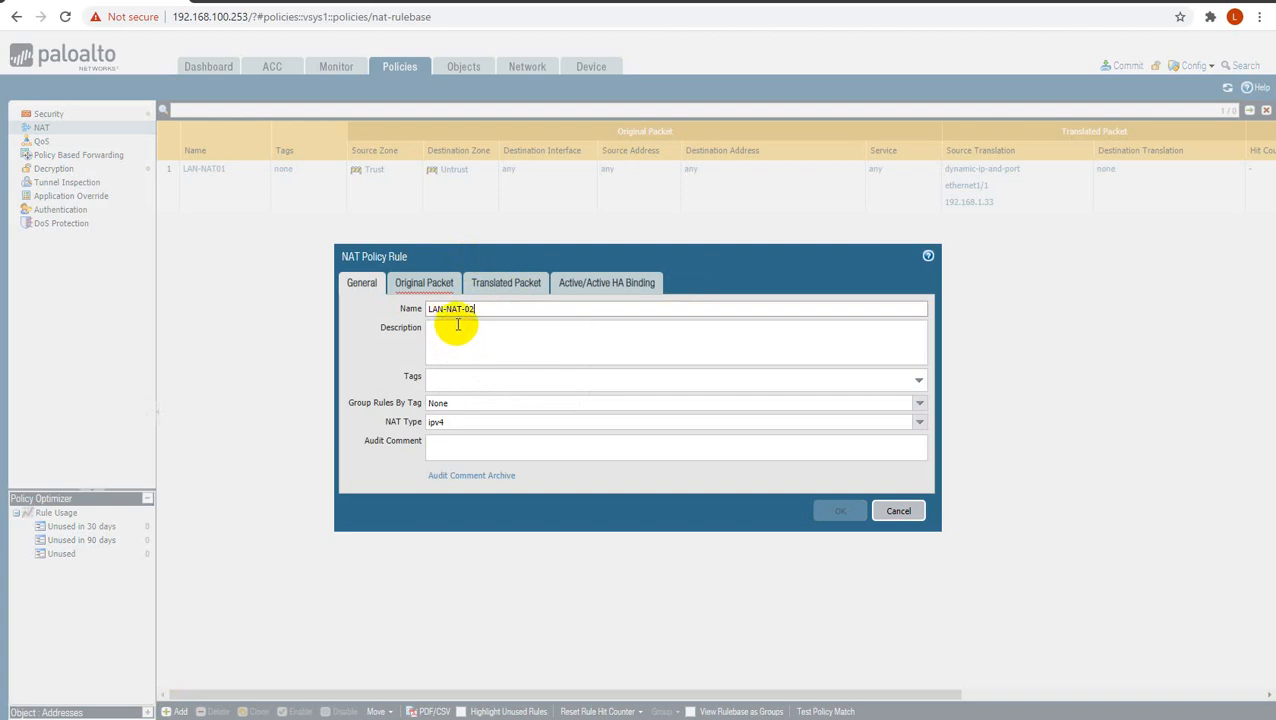
pyautogui.click(428, 282)
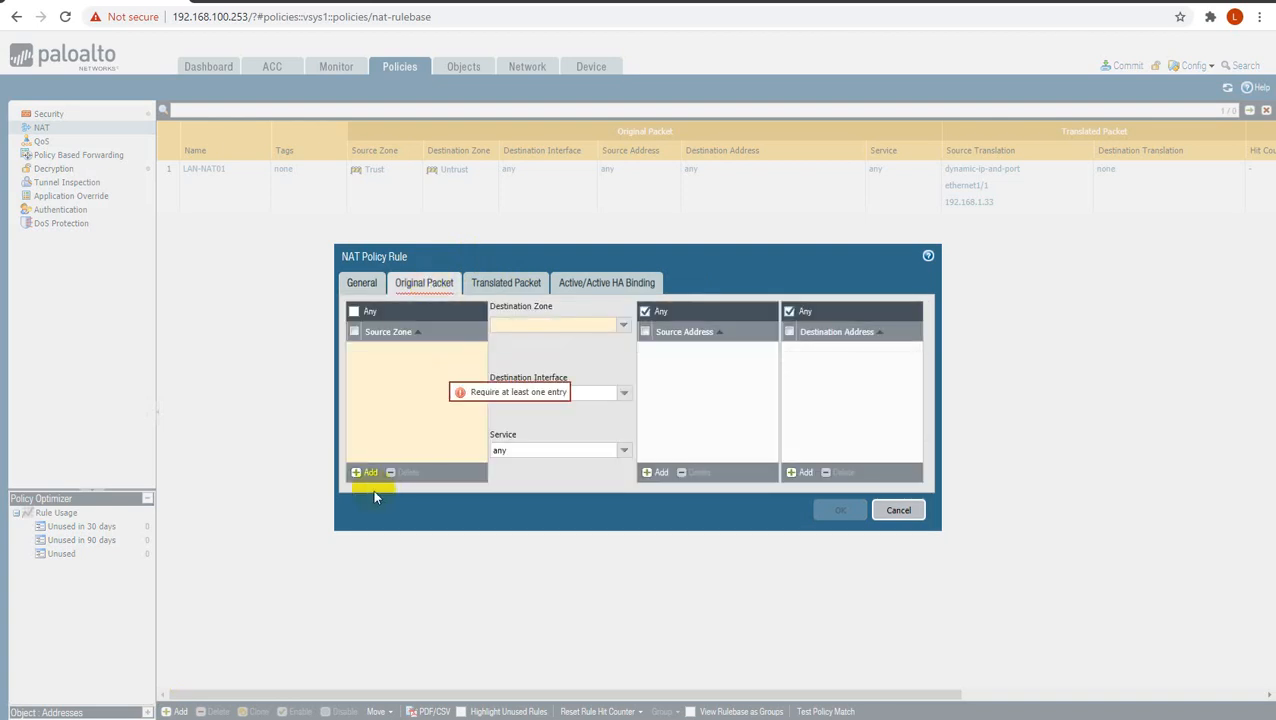
pyautogui.click(364, 472)
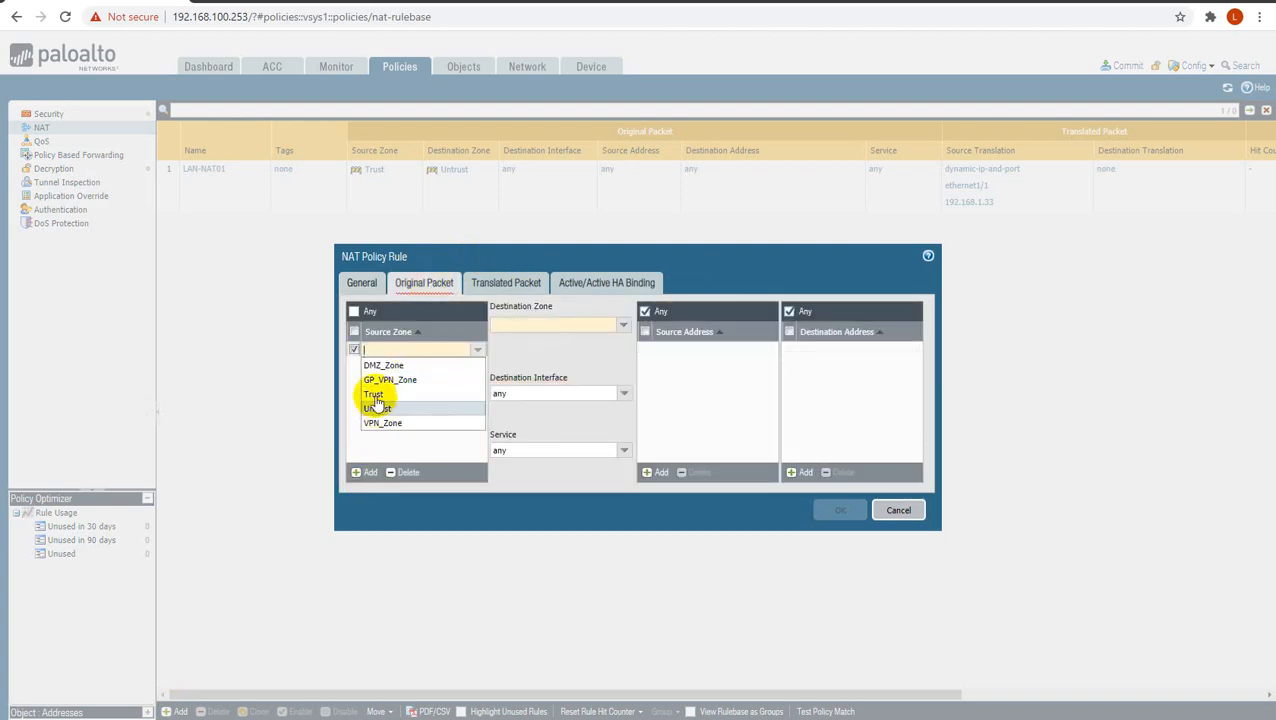
pyautogui.click(374, 394)
pyautogui.click(624, 332)
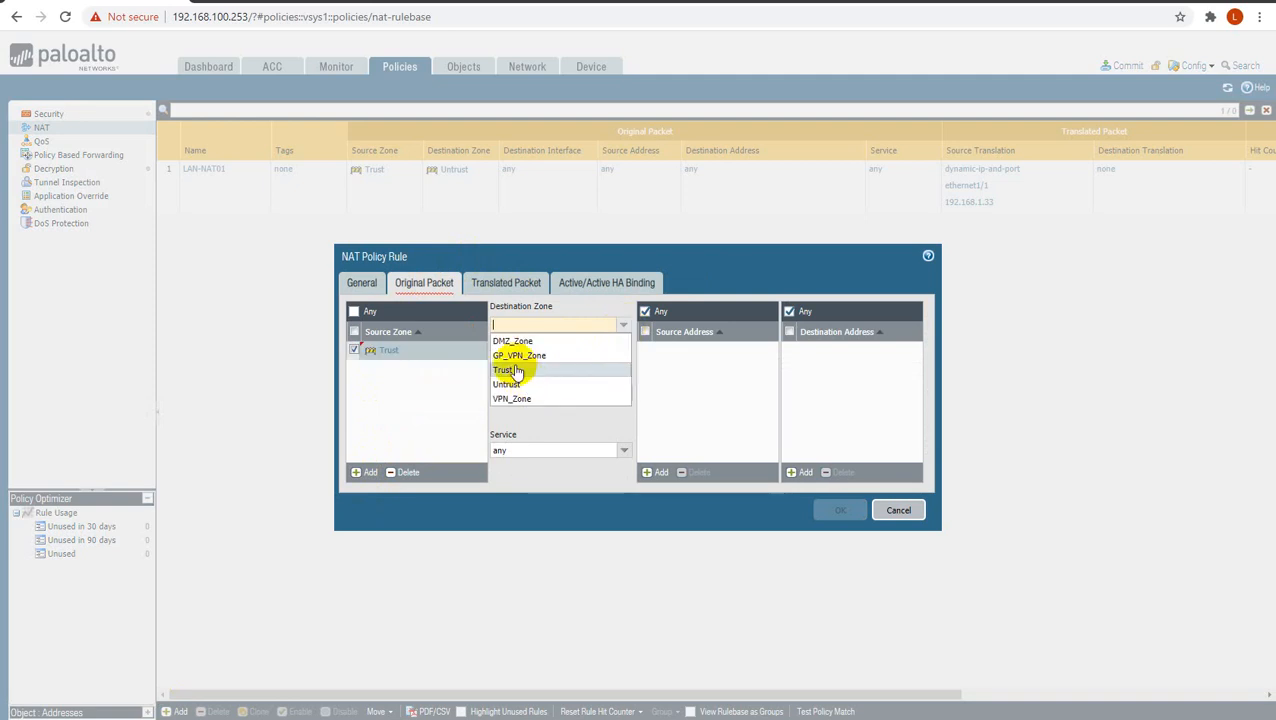
pyautogui.click(510, 388)
# - Set the LAN-NAT-02 rule's source address translation to Dynamic IP And Port with address type Interface Address
pyautogui.click(492, 289)
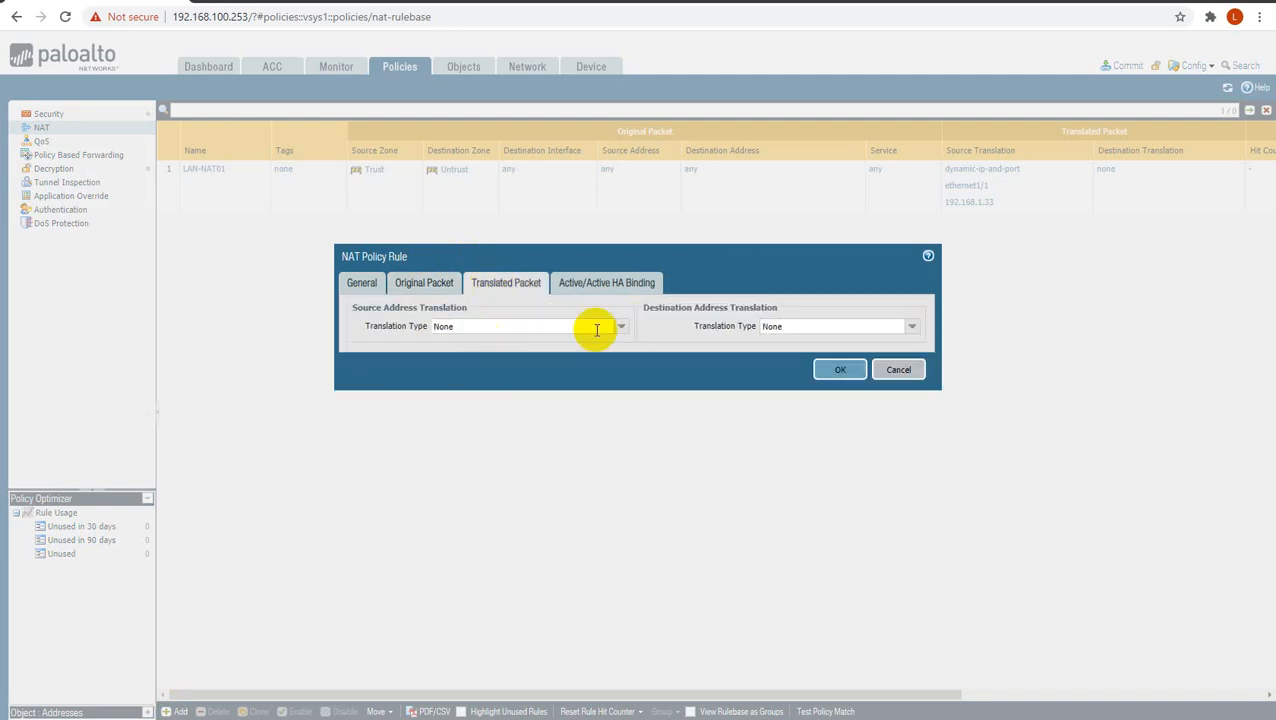
pyautogui.click(621, 331)
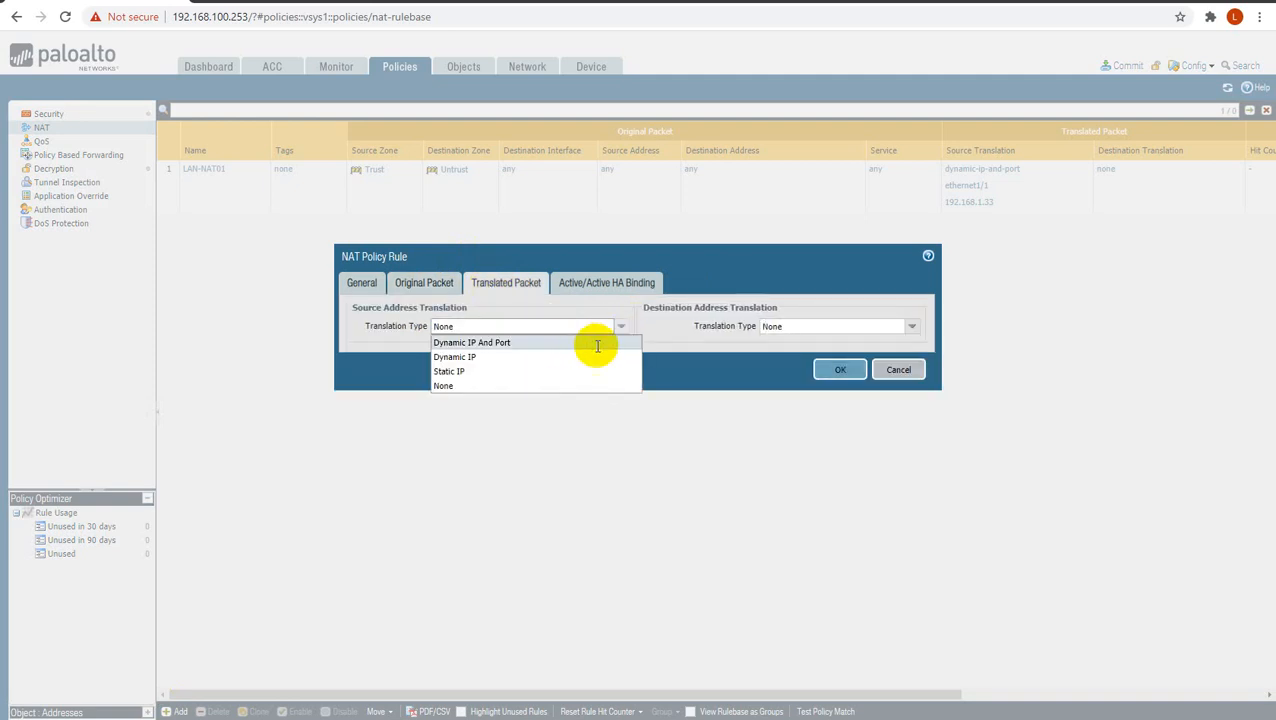
pyautogui.click(592, 340)
pyautogui.click(617, 346)
pyautogui.click(541, 362)
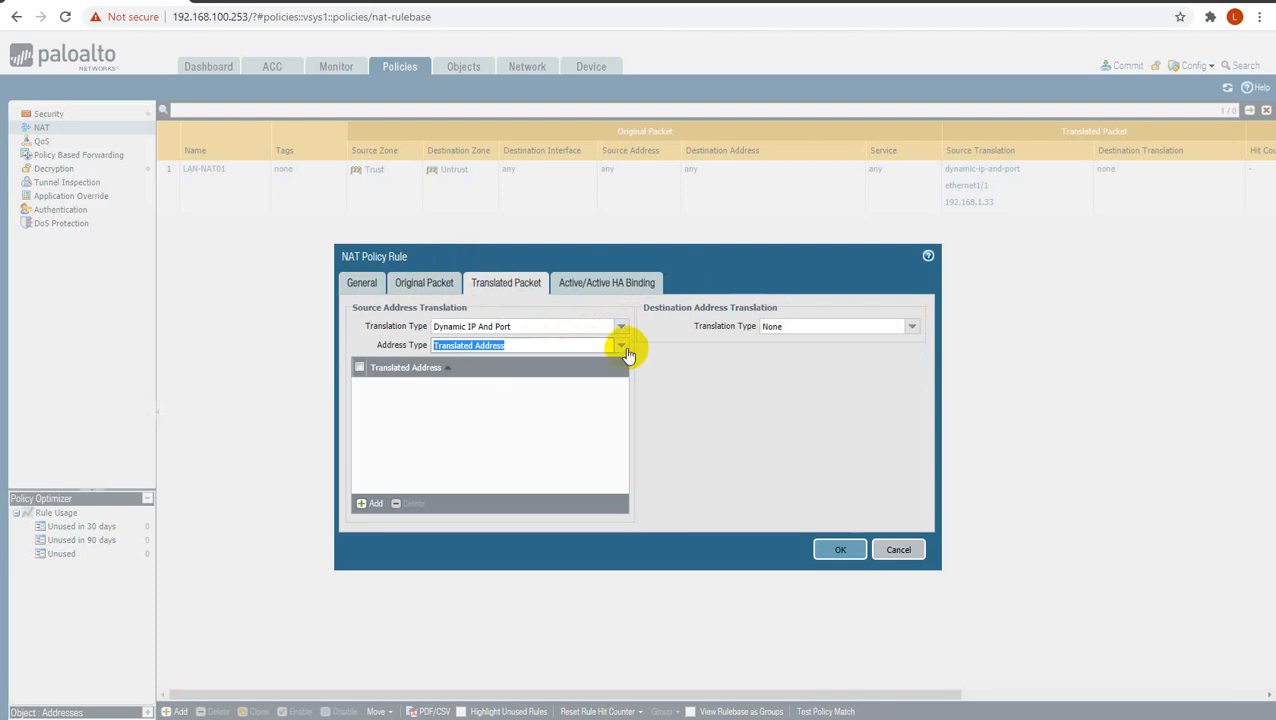
pyautogui.click(620, 344)
pyautogui.click(575, 362)
pyautogui.click(620, 344)
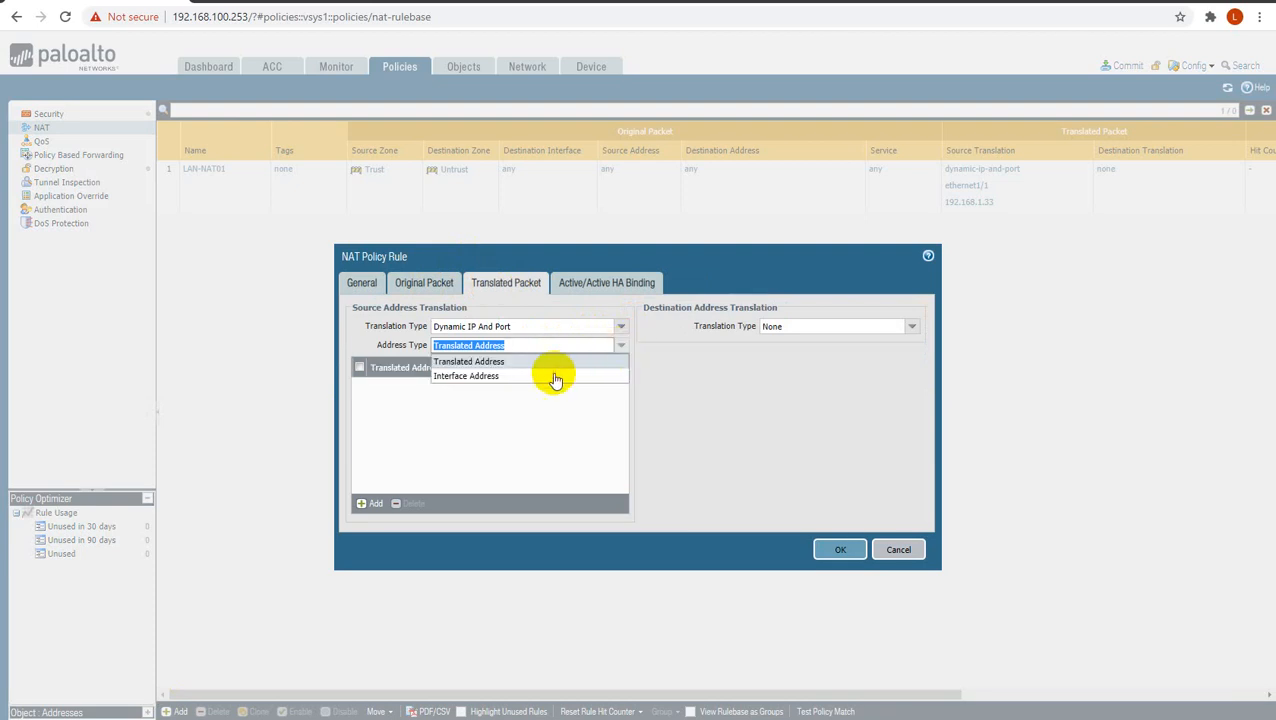
pyautogui.click(560, 373)
# - Set the LAN-NAT-02 source translation interface to ethernet1/1 with IP type Floating IP and address 192.168.1.34
pyautogui.click(617, 366)
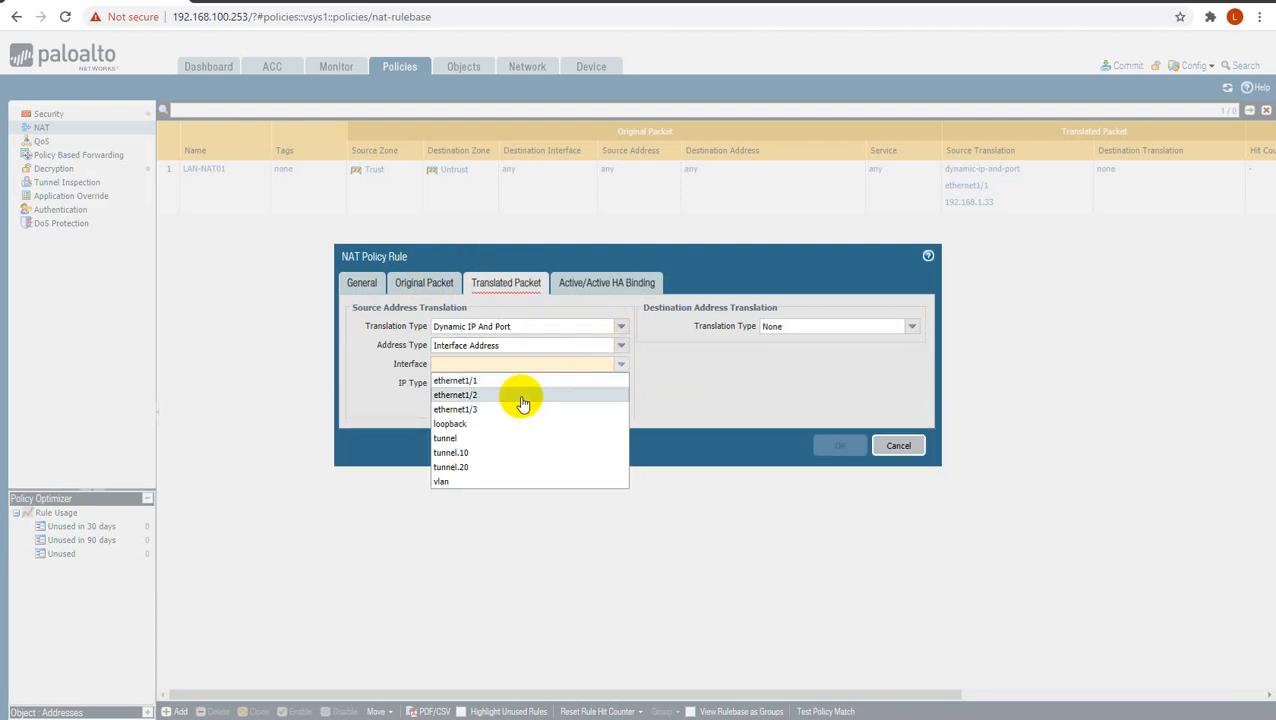
pyautogui.click(521, 396)
pyautogui.click(620, 365)
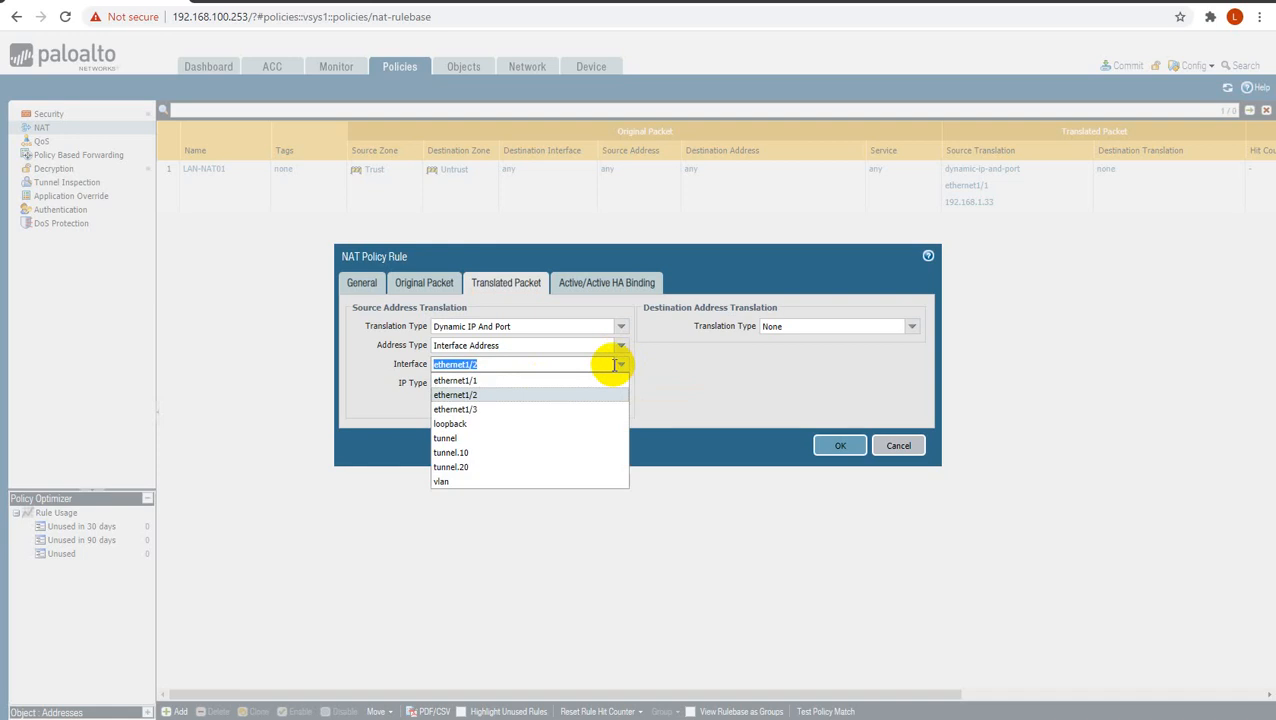
pyautogui.click(541, 384)
pyautogui.click(619, 387)
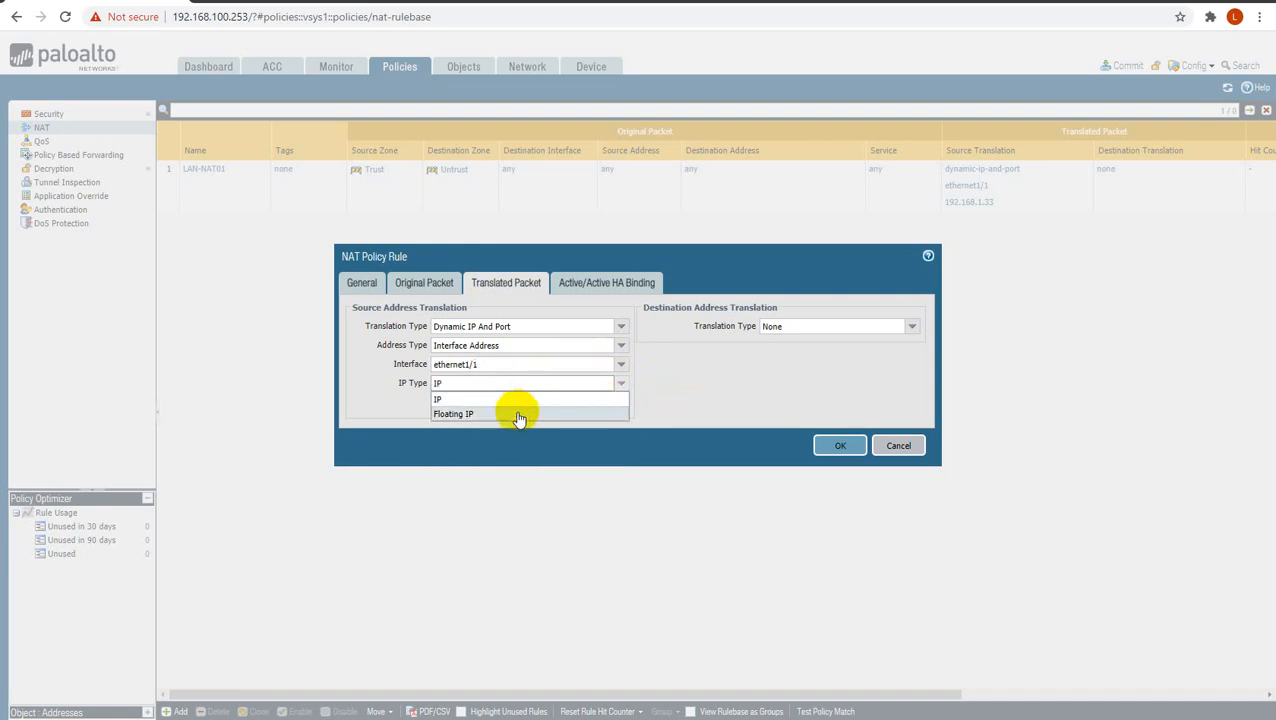
pyautogui.click(515, 413)
pyautogui.click(617, 407)
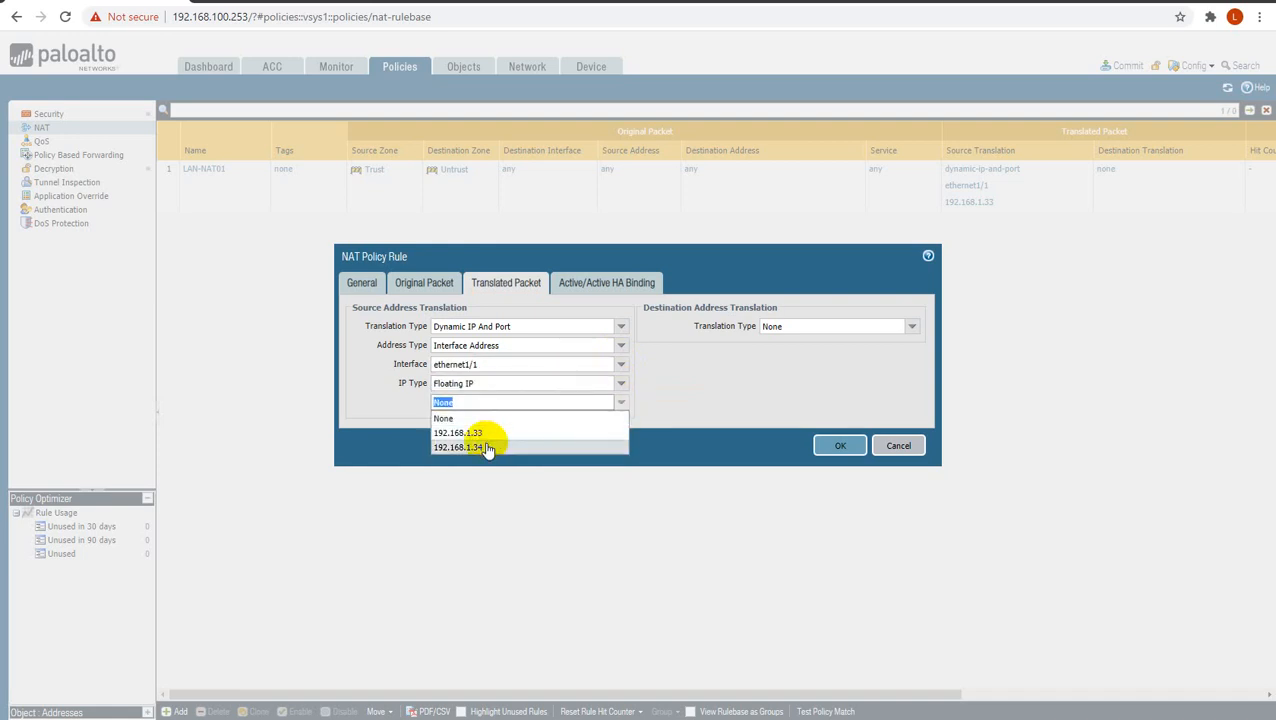
pyautogui.click(484, 447)
# - Set the LAN-NAT-02 rule's Active/Active HA Binding to 1 and save the rule
pyautogui.click(608, 285)
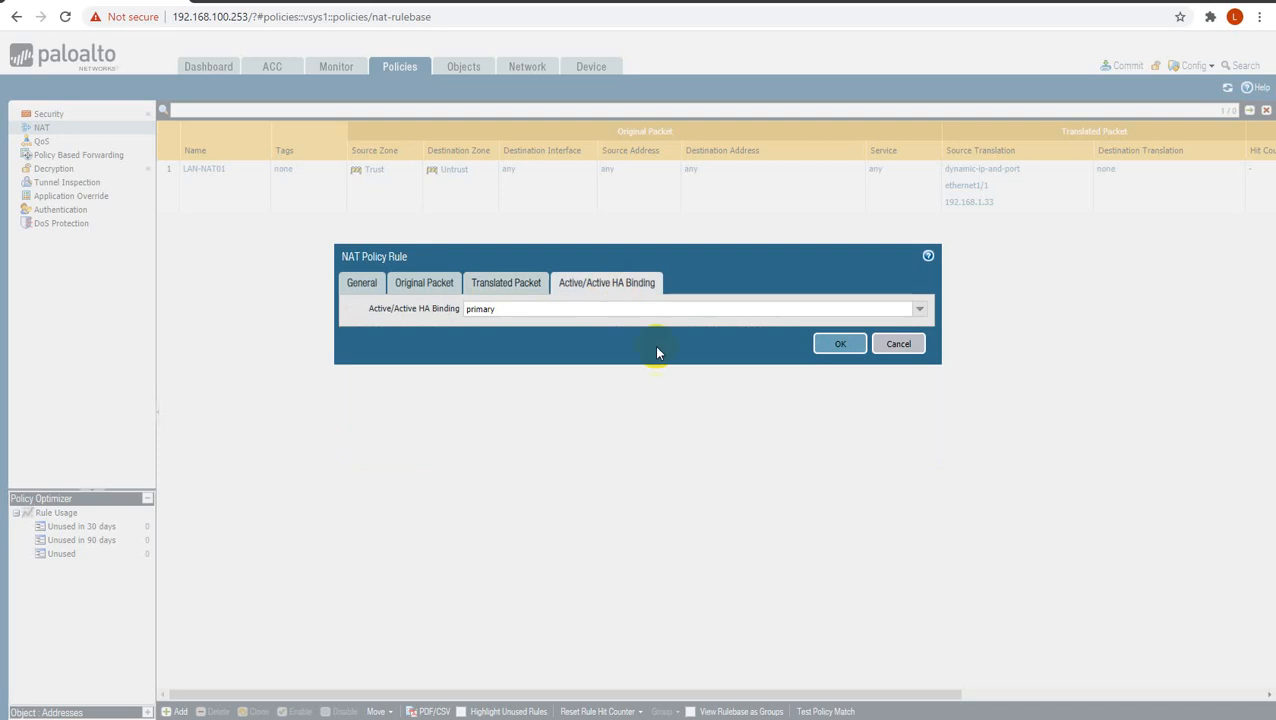
pyautogui.click(917, 309)
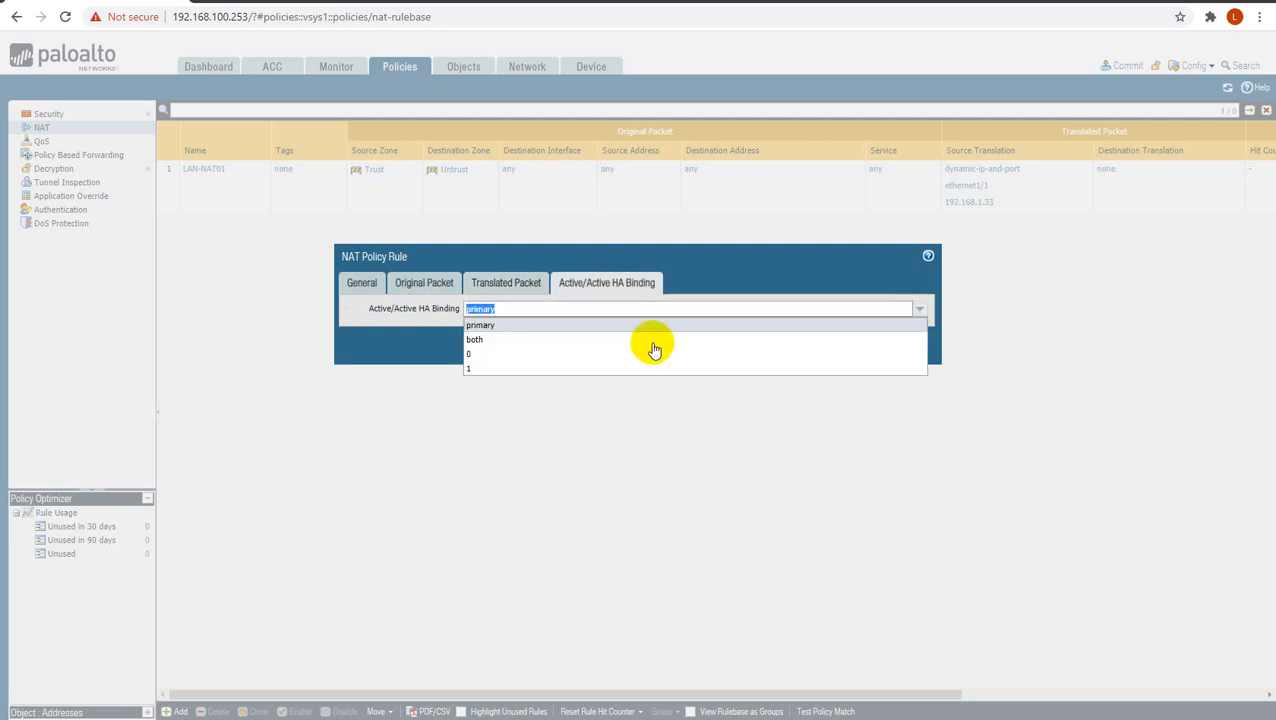
pyautogui.click(530, 367)
pyautogui.click(828, 346)
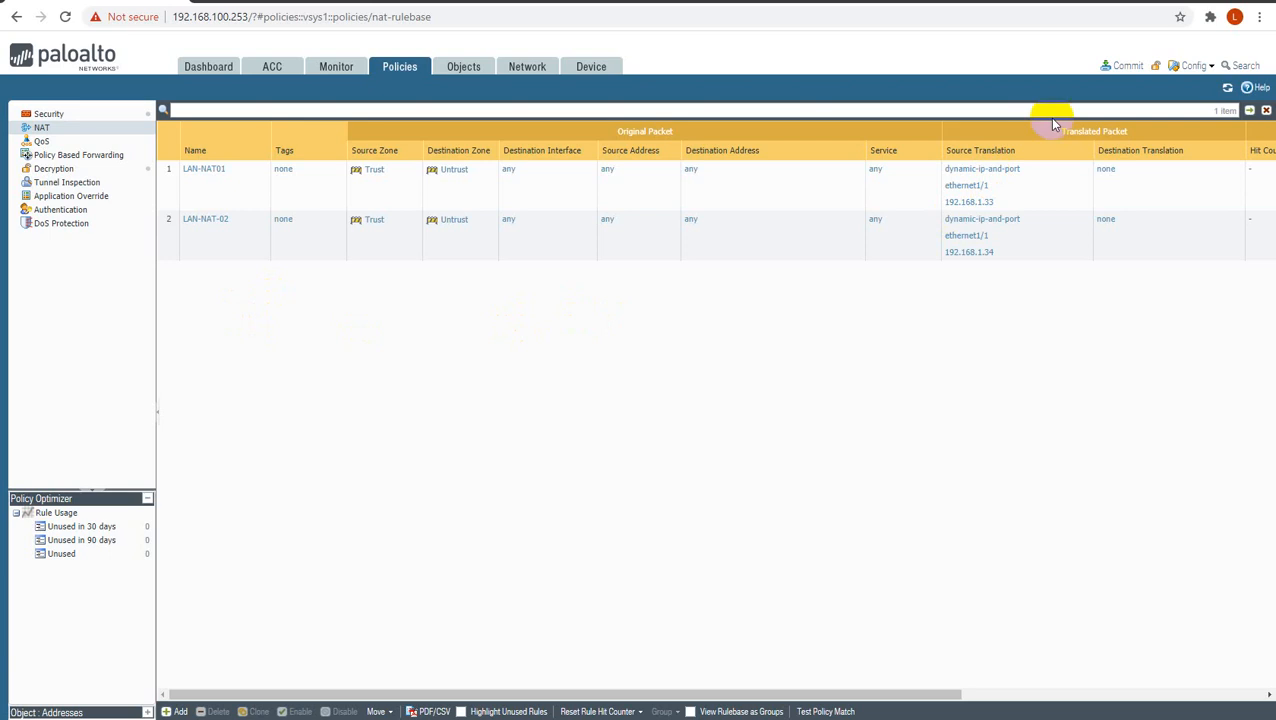
# - Commit the NAT configuration on the 192.168.100.253 firewall, bringing up its dashboard and the peer's NAT policies while it runs
pyautogui.click(1125, 64)
pyautogui.click(779, 560)
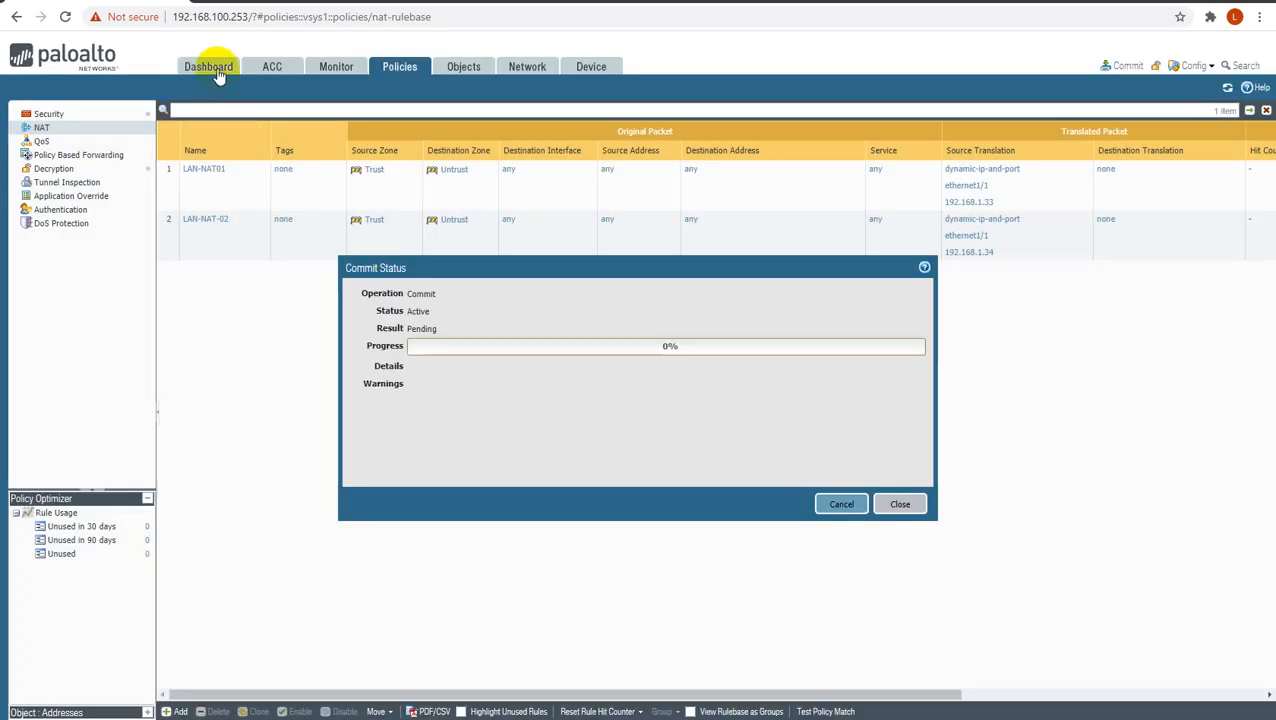
pyautogui.click(217, 73)
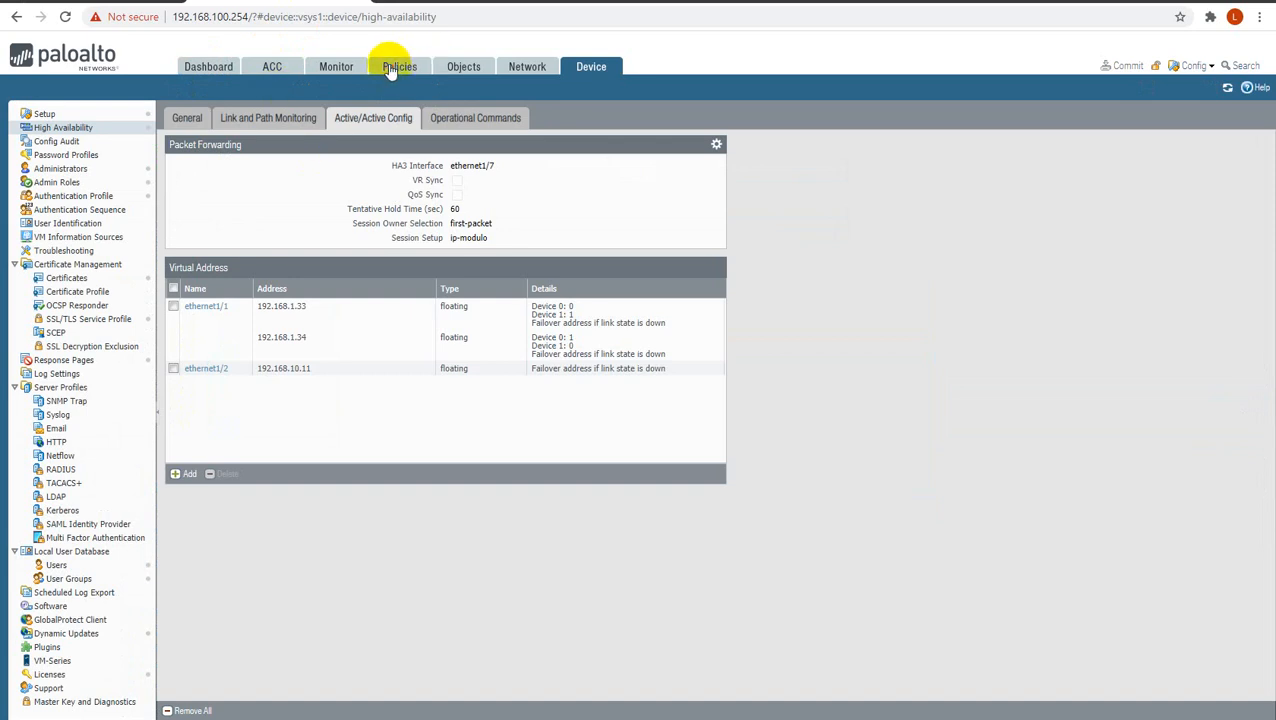
pyautogui.click(393, 67)
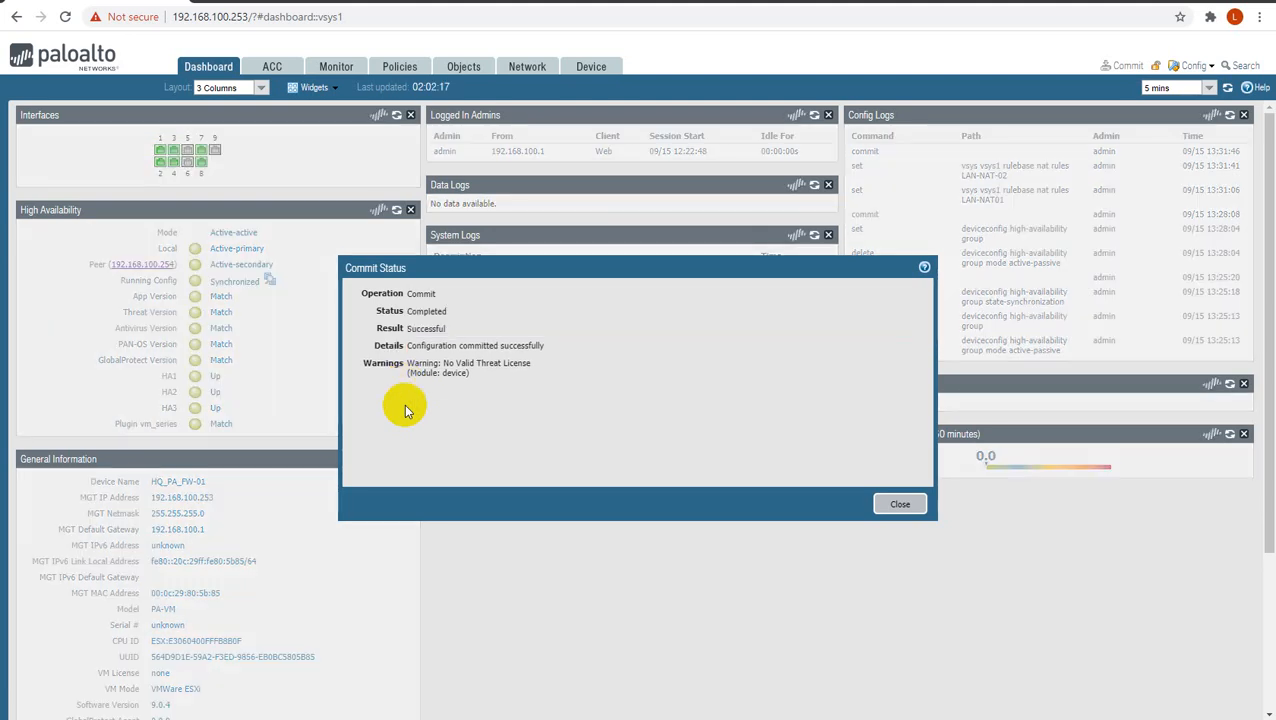
pyautogui.click(900, 504)
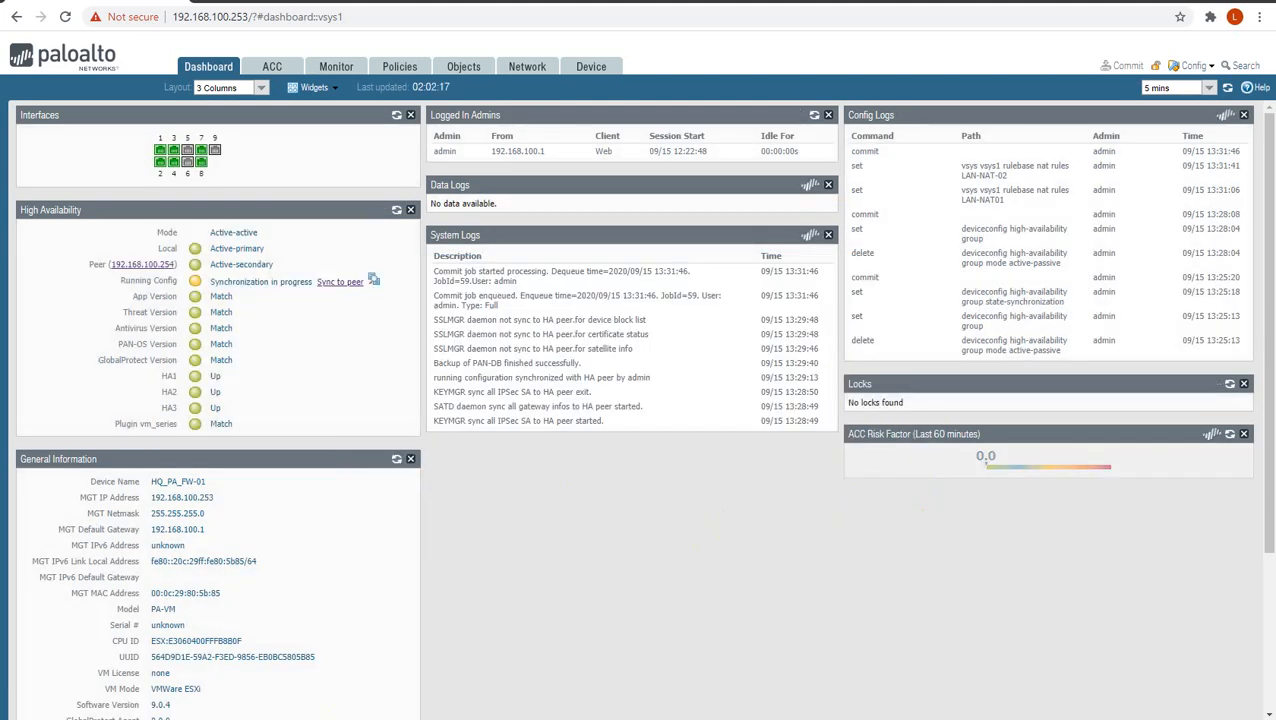
# - Switch to the PA-POD-01 virtual machine and run tracert 4.2.2.2 in the idle Command Prompt
pyautogui.click(396, 656)
pyautogui.click(598, 466)
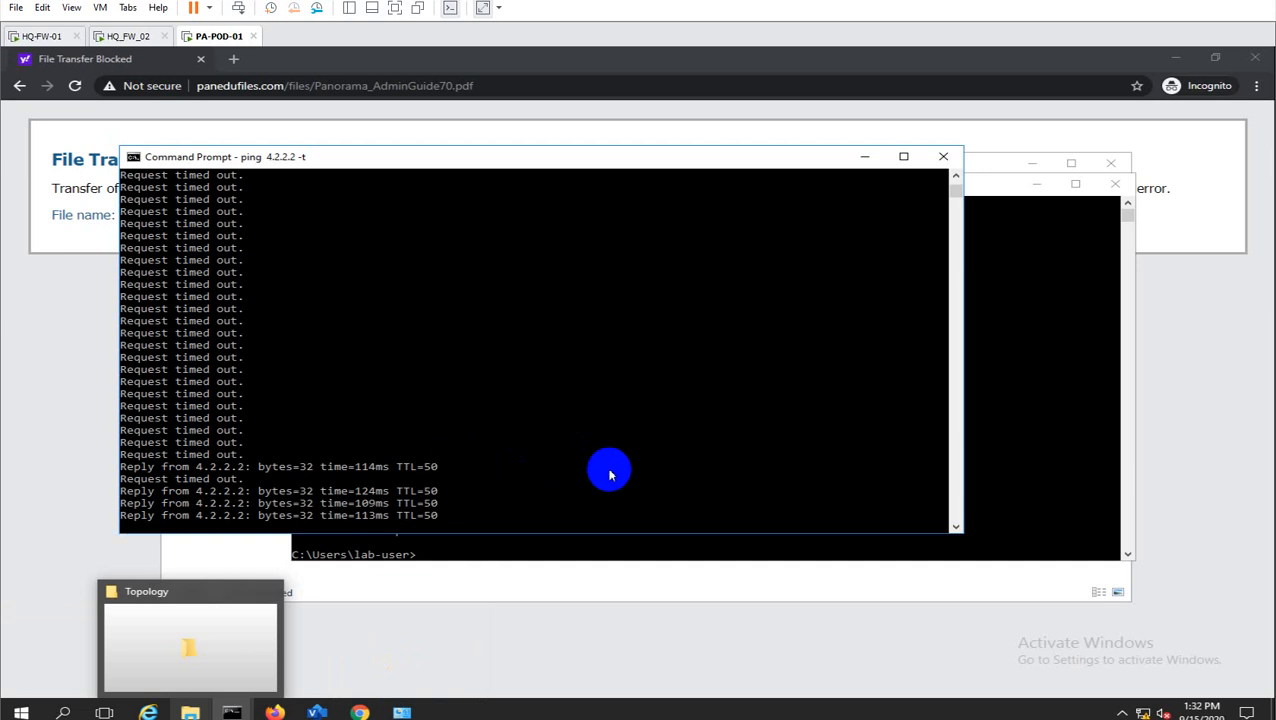
pyautogui.click(1025, 433)
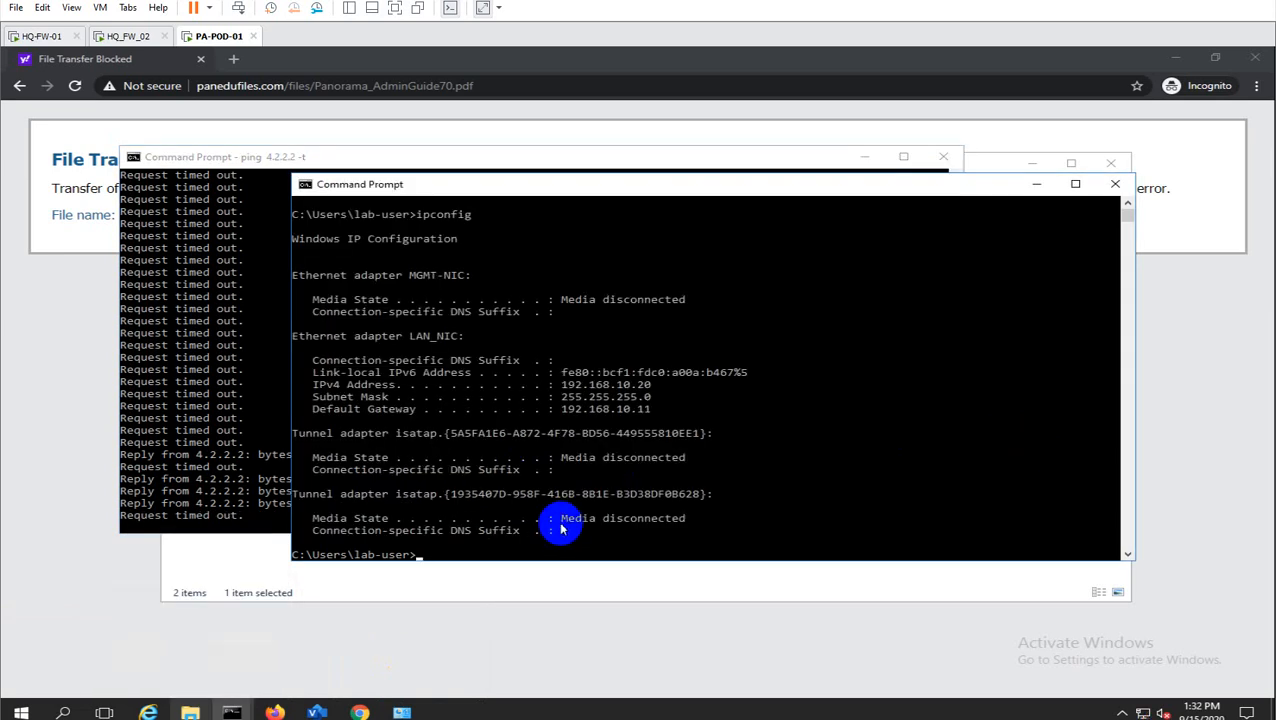
pyautogui.write('tracert ')
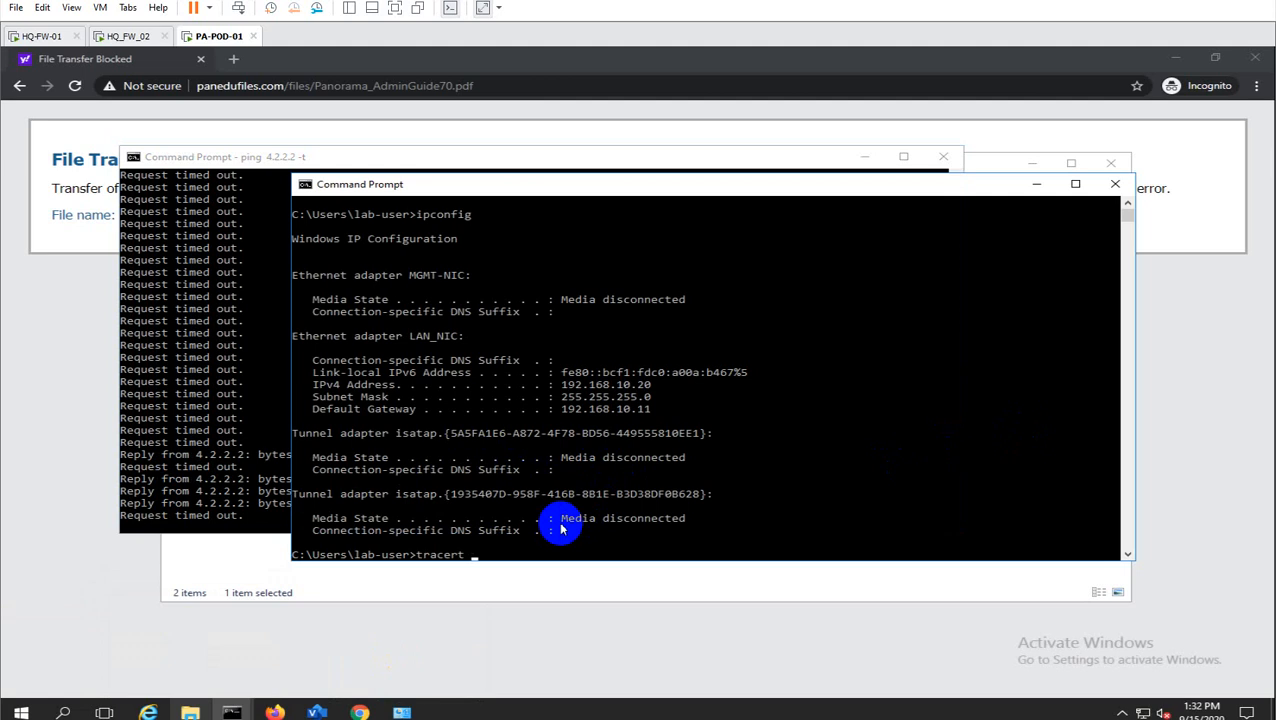
pyautogui.write('4.2.2.')
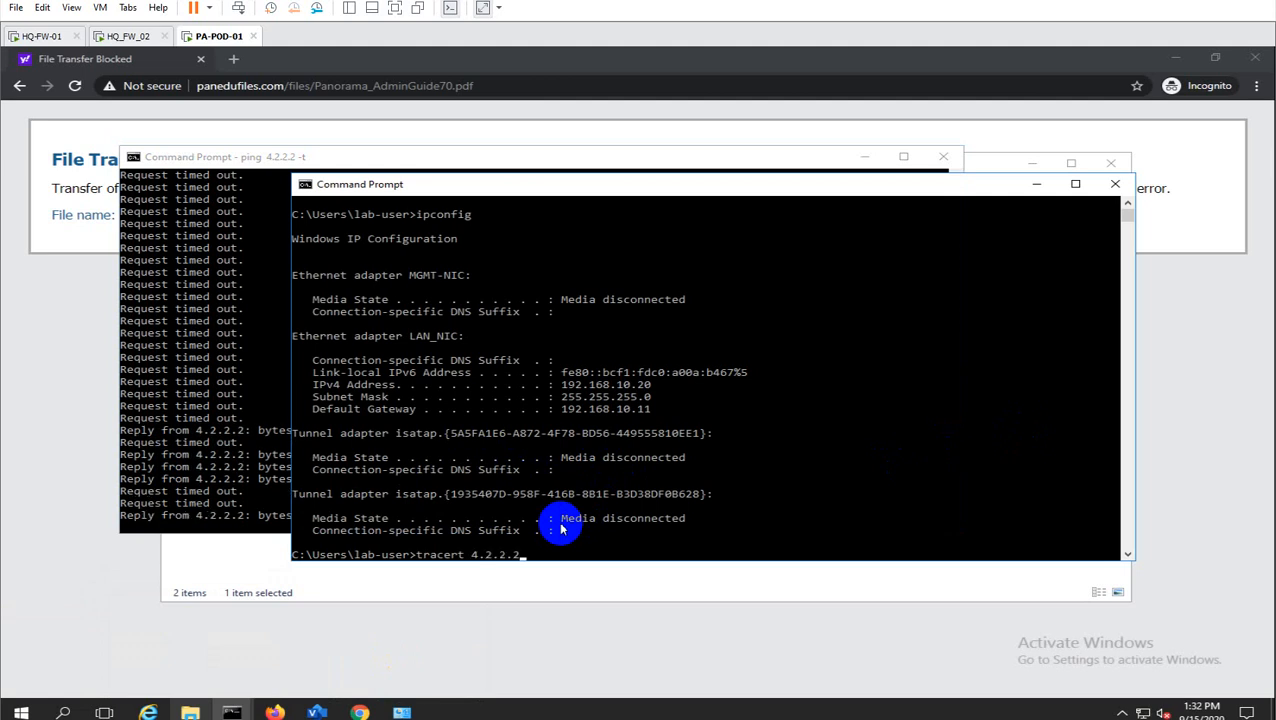
pyautogui.write('2')
pyautogui.press('Return')
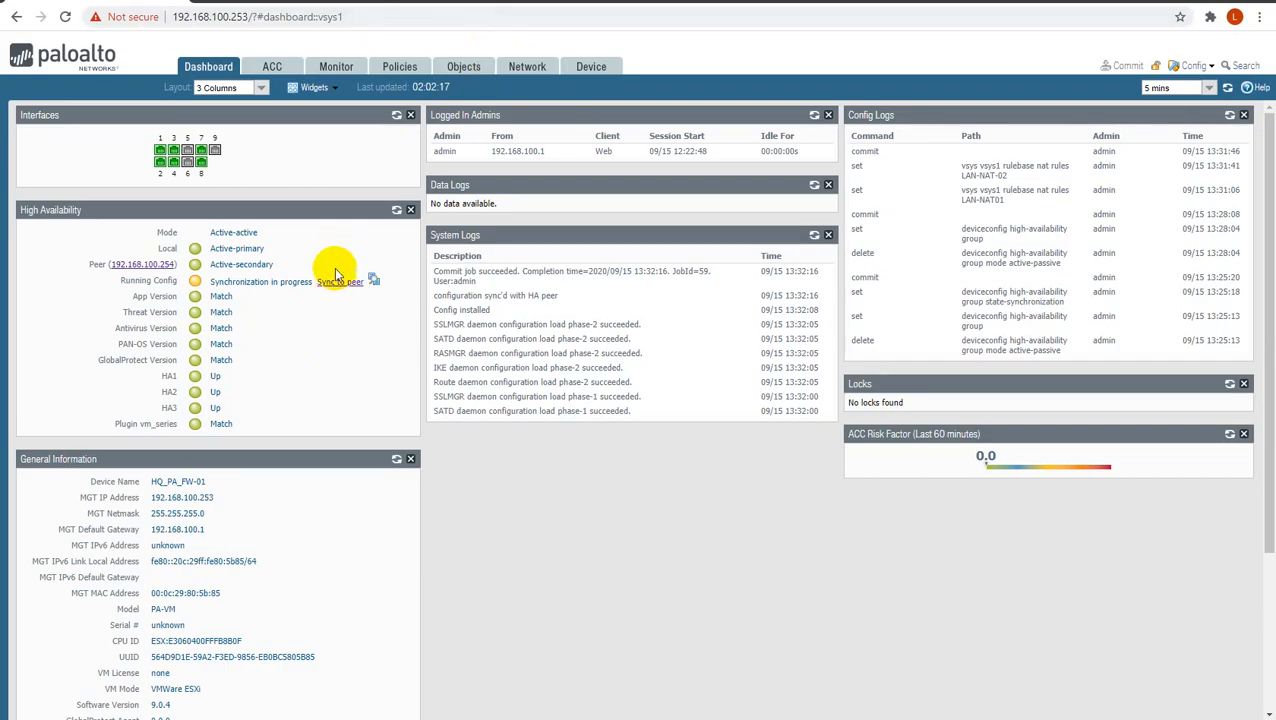
# - Refresh the HA status, then check the synchronized NAT rules on 192.168.100.254 and the Ethernet interface addresses on both firewalls
pyautogui.click(396, 210)
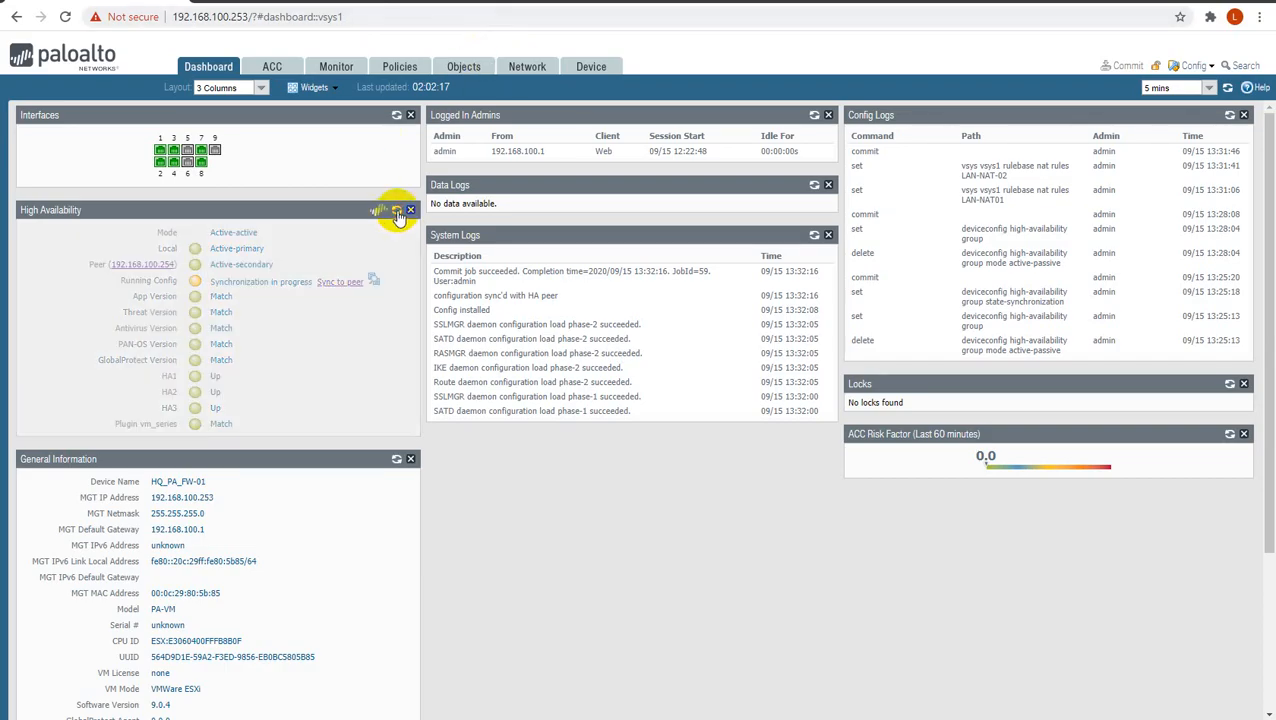
pyautogui.click(541, 65)
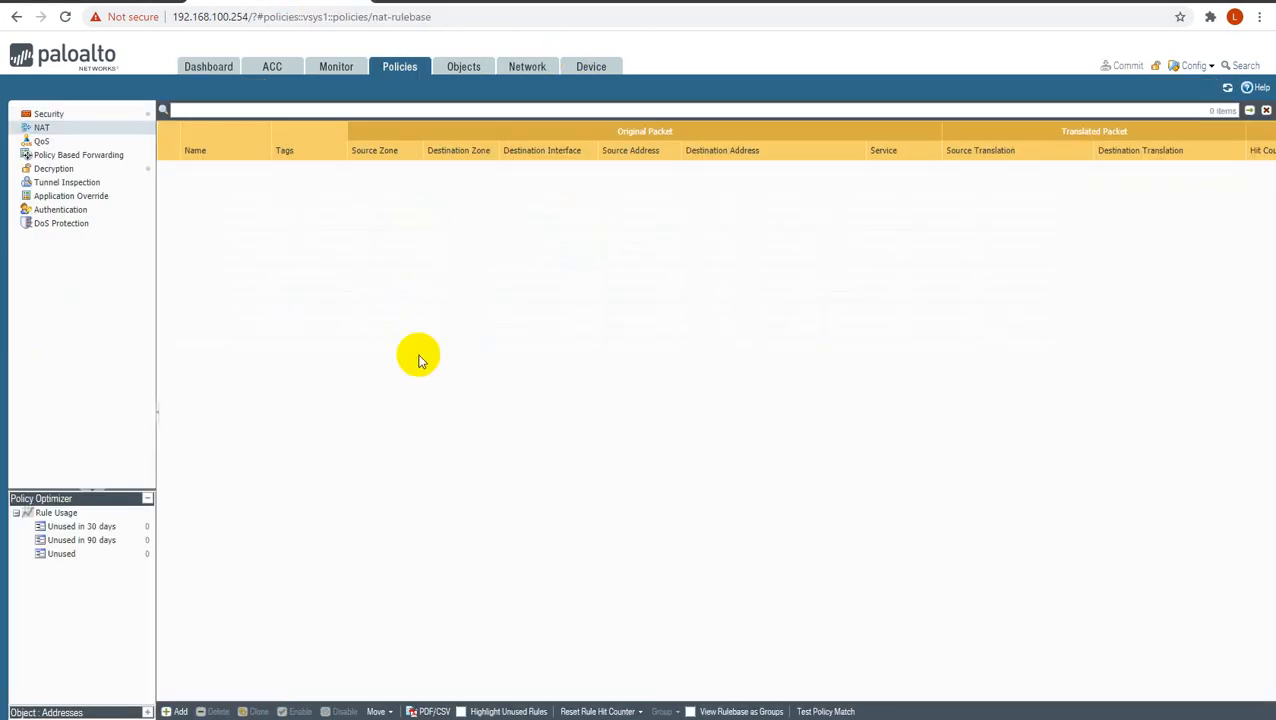
pyautogui.click(1229, 89)
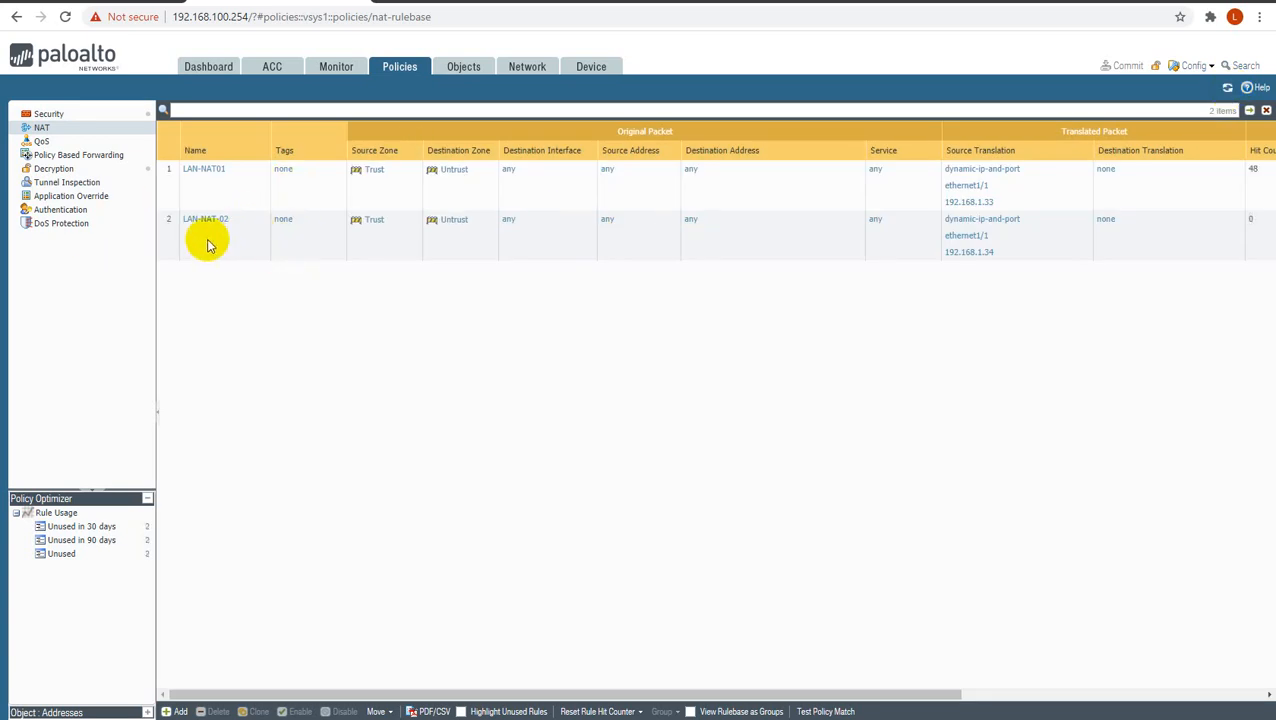
pyautogui.click(525, 68)
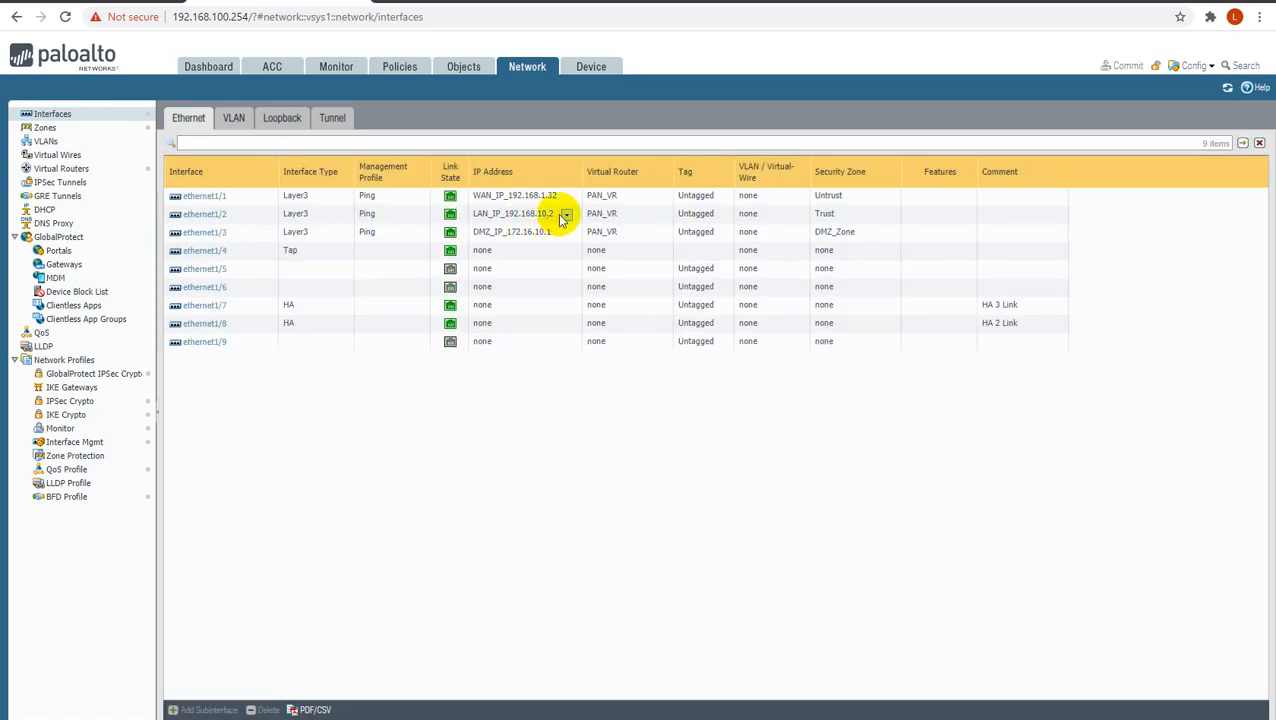
pyautogui.click(104, 4)
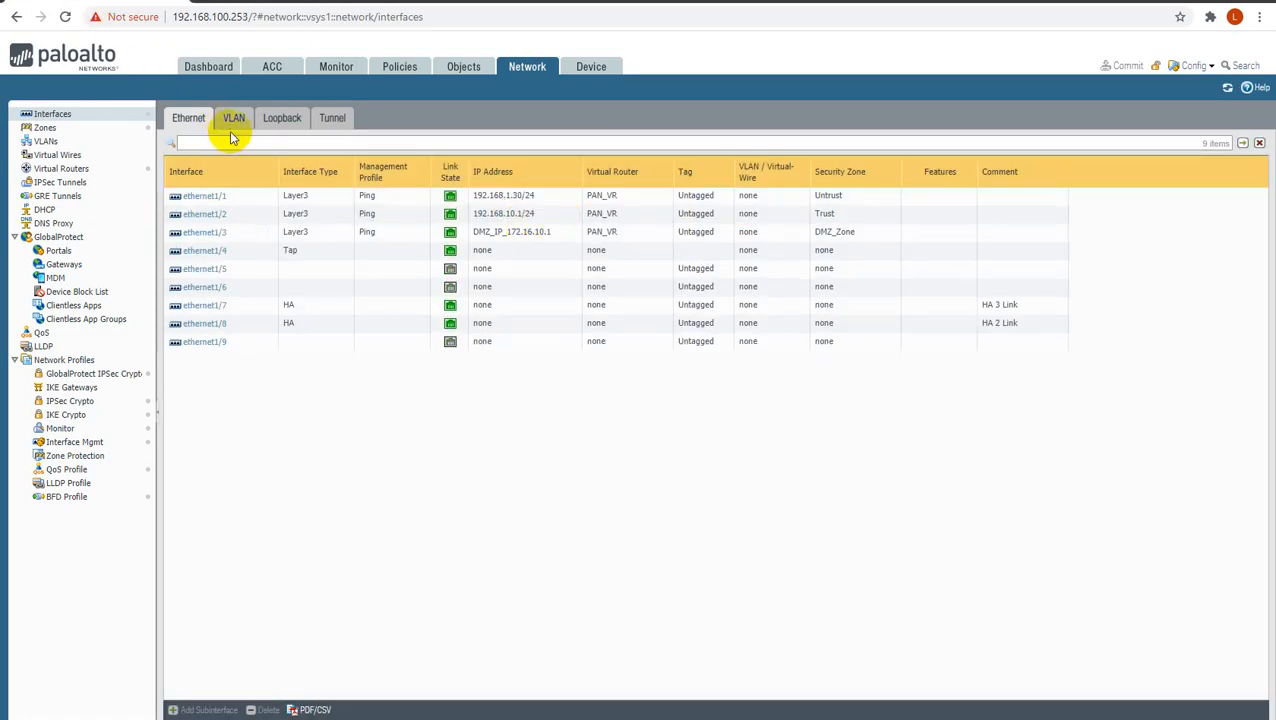
# - Suspend the local device 192.168.100.253 through the High Availability operational commands and confirm
pyautogui.click(597, 67)
pyautogui.click(457, 119)
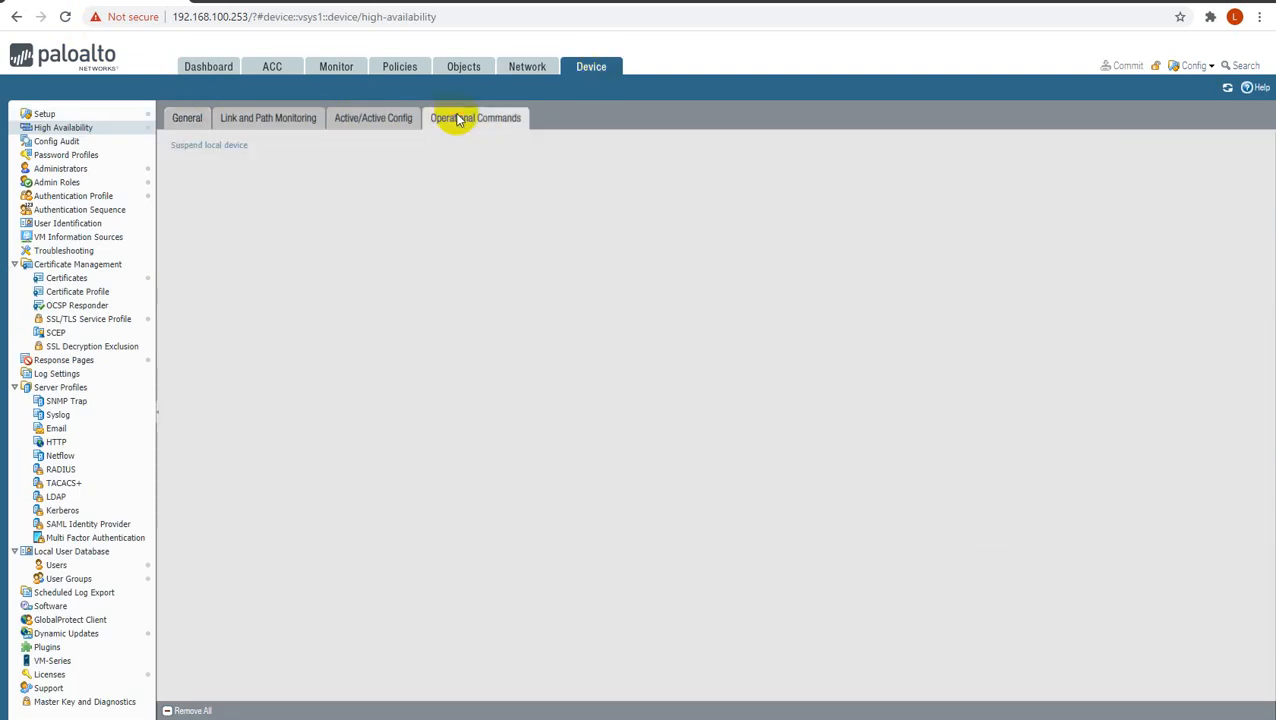
pyautogui.click(192, 150)
pyautogui.click(594, 440)
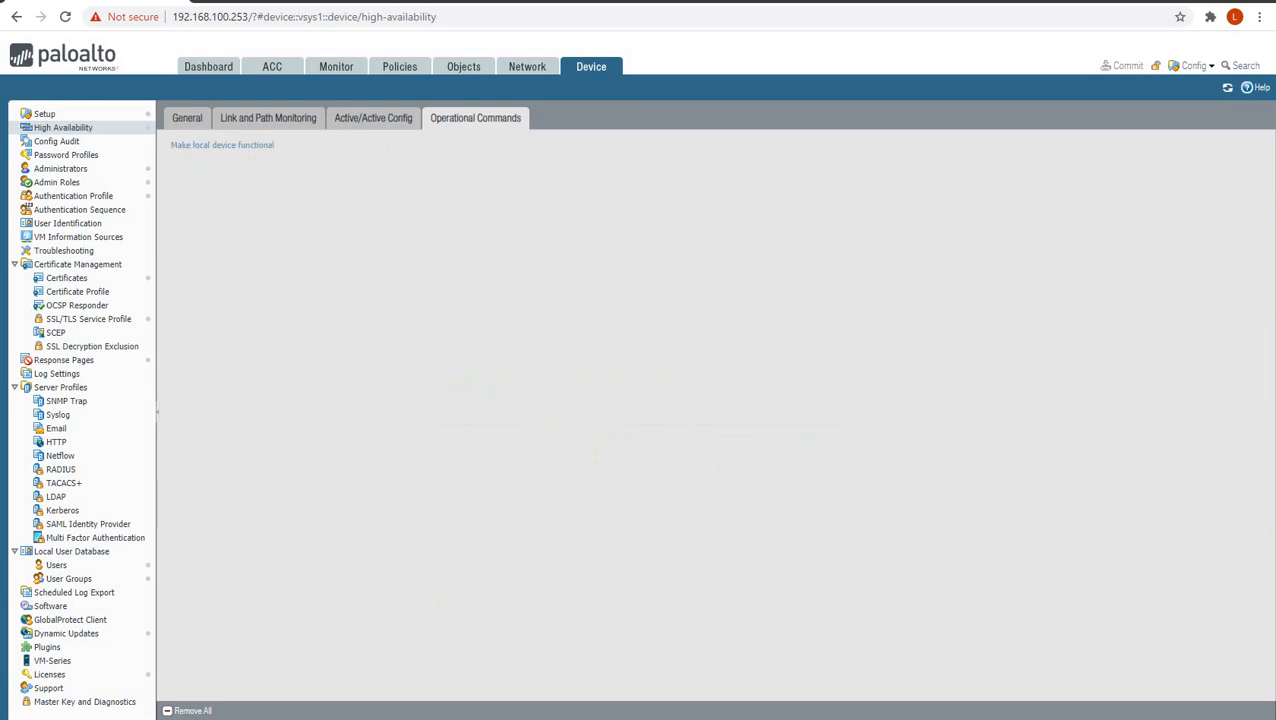
# - Check the High Availability status on the dashboards of both firewalls, 192.168.100.253 and 192.168.100.254
pyautogui.click(208, 67)
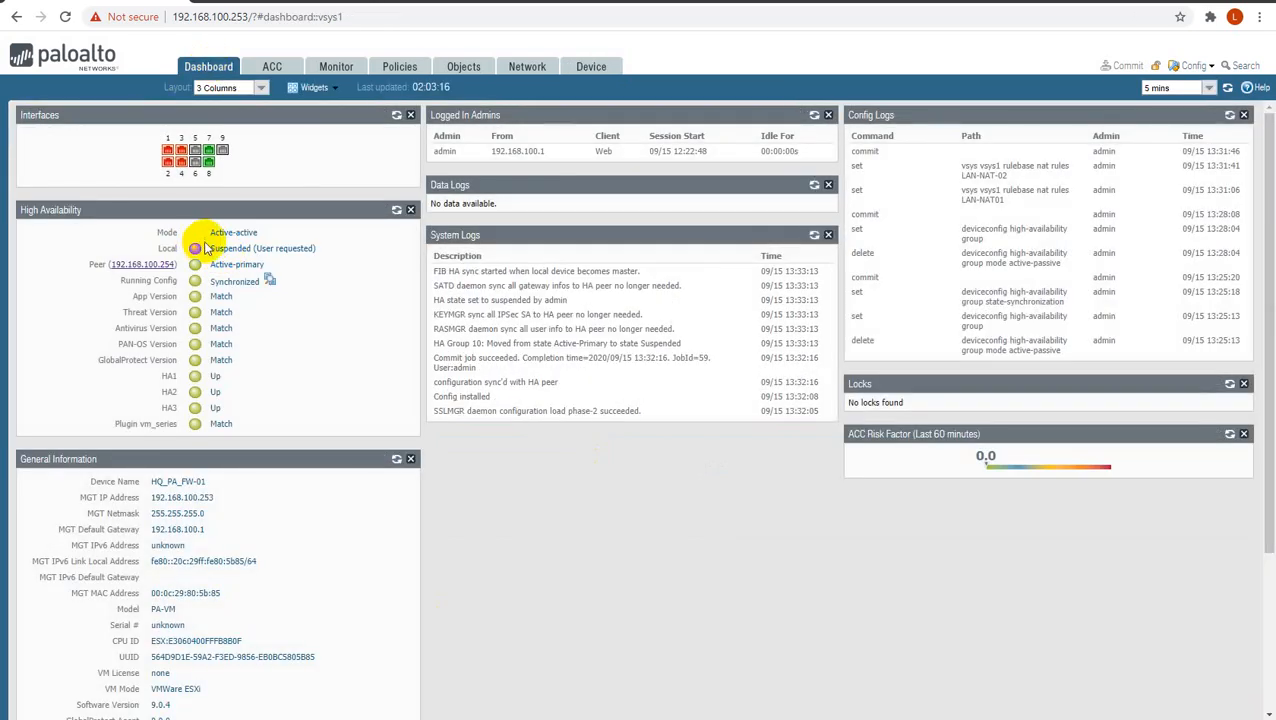
pyautogui.moveTo(205, 248); pyautogui.dragTo(288, 248)
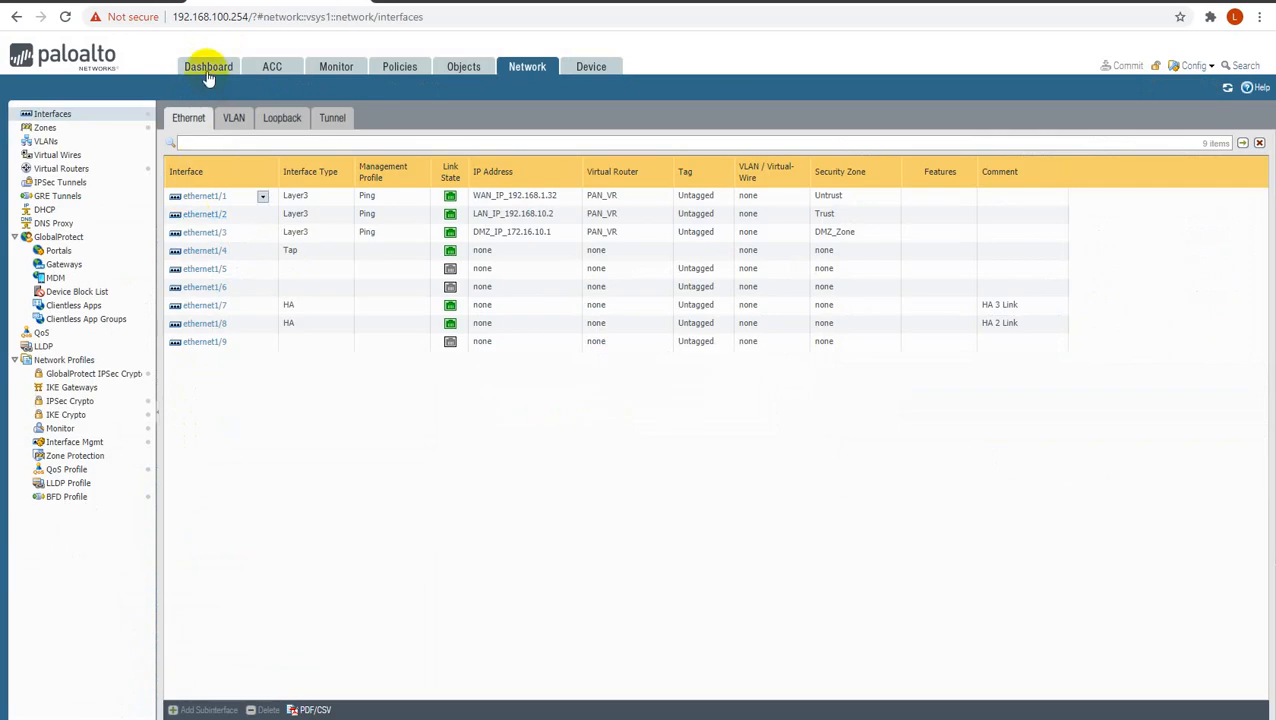
pyautogui.click(208, 67)
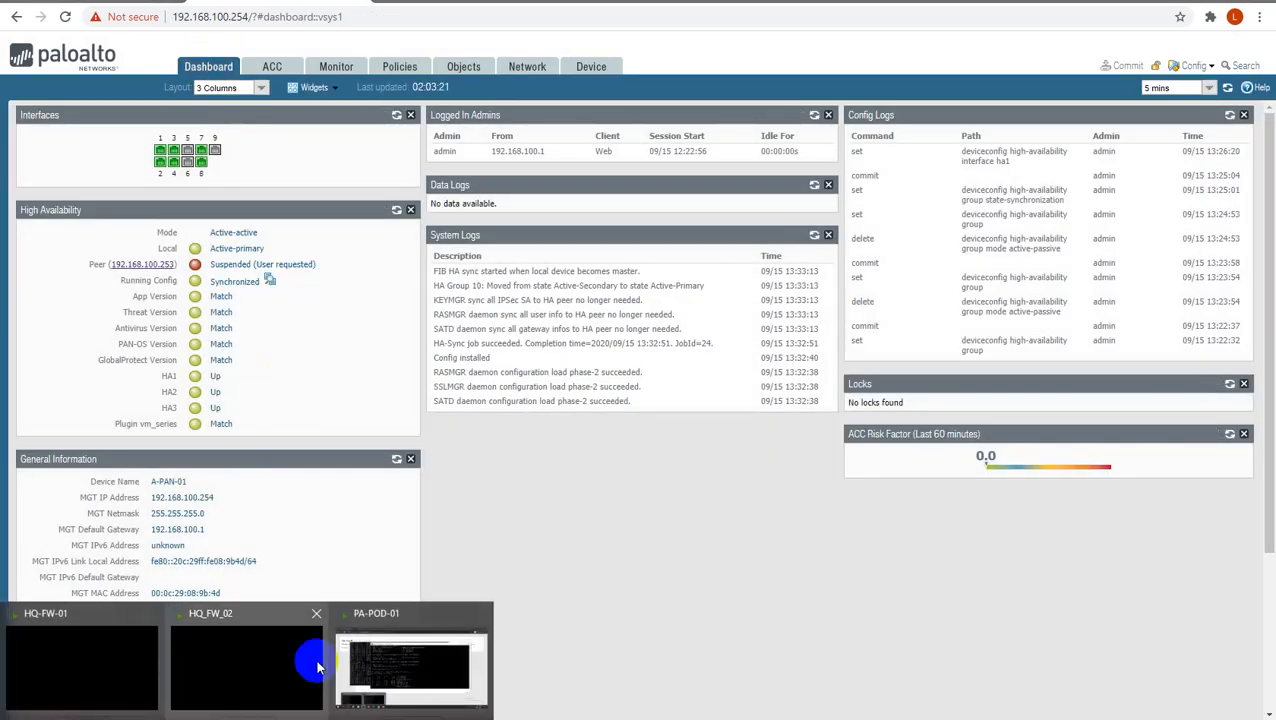
# - On the PA-POD-01 virtual machine, check the continuous ping, stop the running trace, rerun tracert 4.2.2.2 and examine its first hop
pyautogui.click(399, 664)
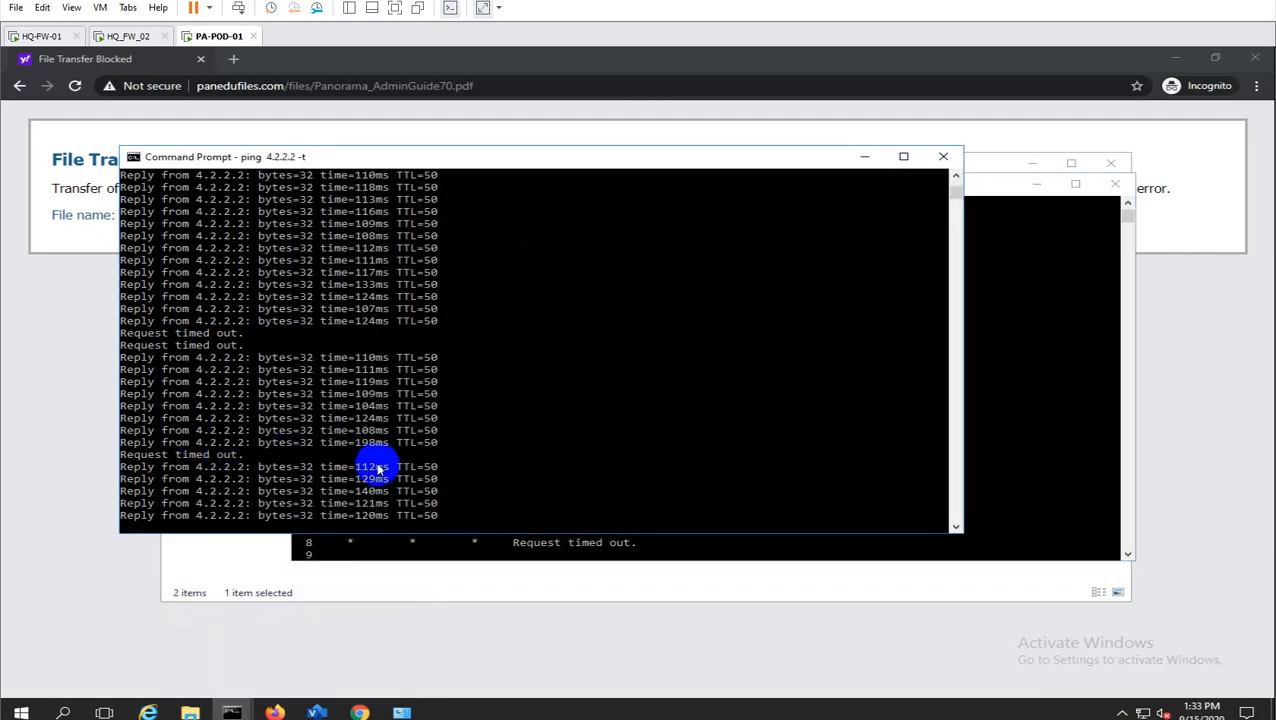
pyautogui.click(1005, 465)
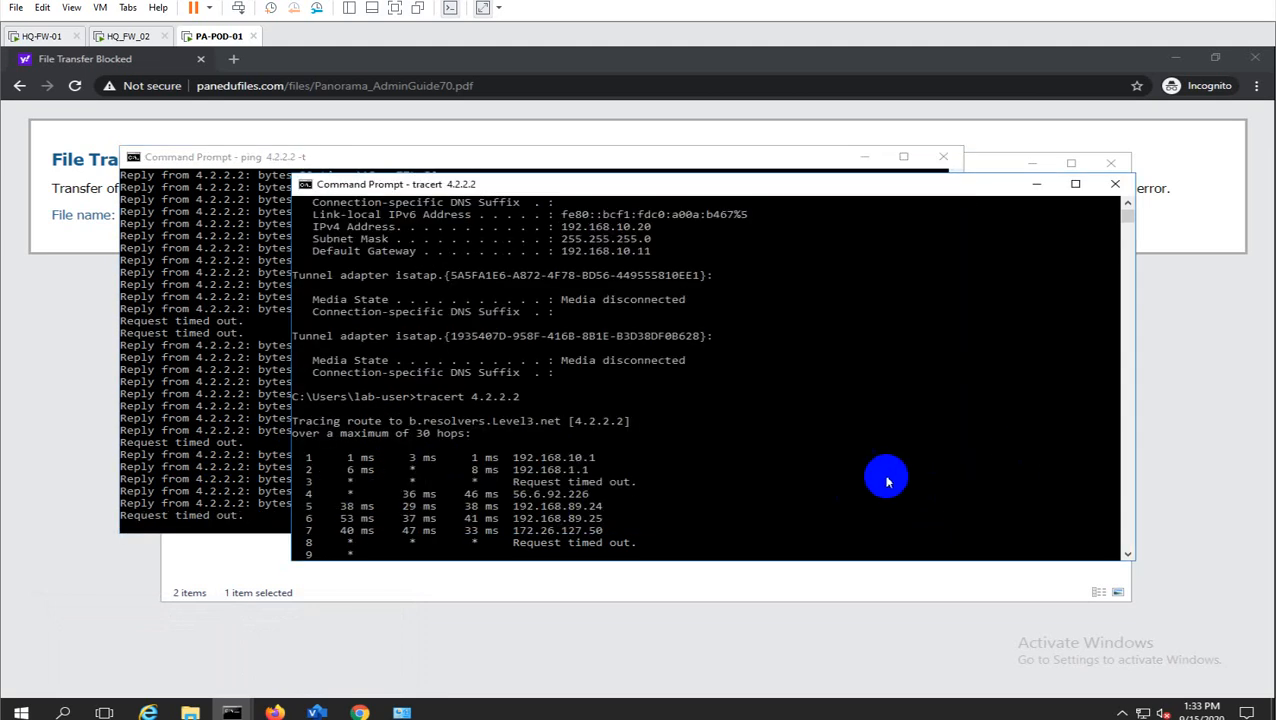
pyautogui.hotkey('ctrl', 'c')
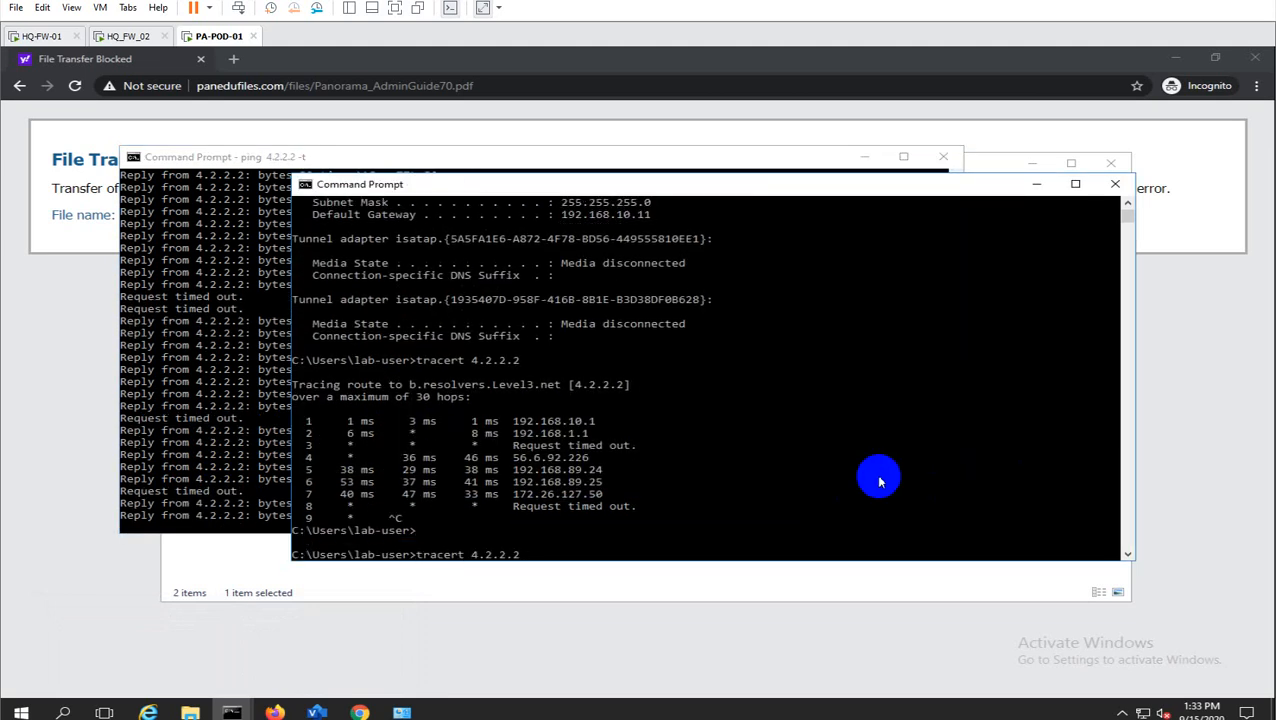
pyautogui.press('Return')
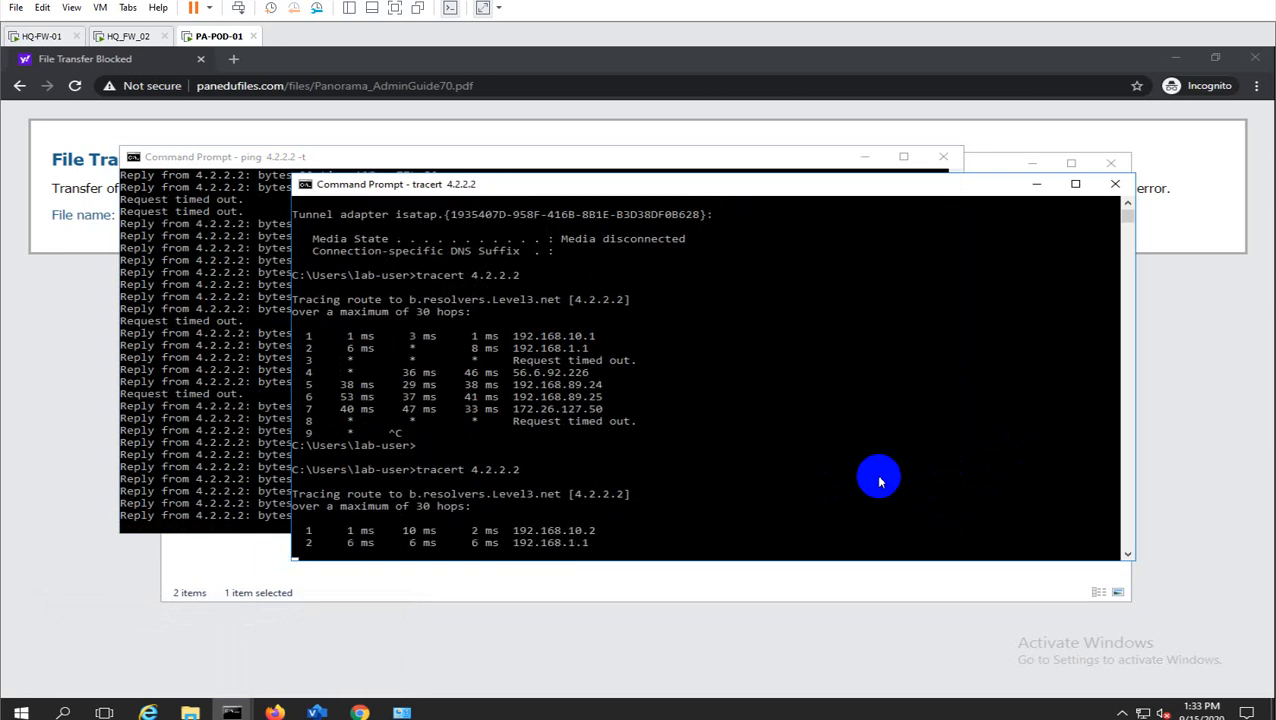
pyautogui.moveTo(565, 531); pyautogui.dragTo(607, 530)
pyautogui.click(605, 519)
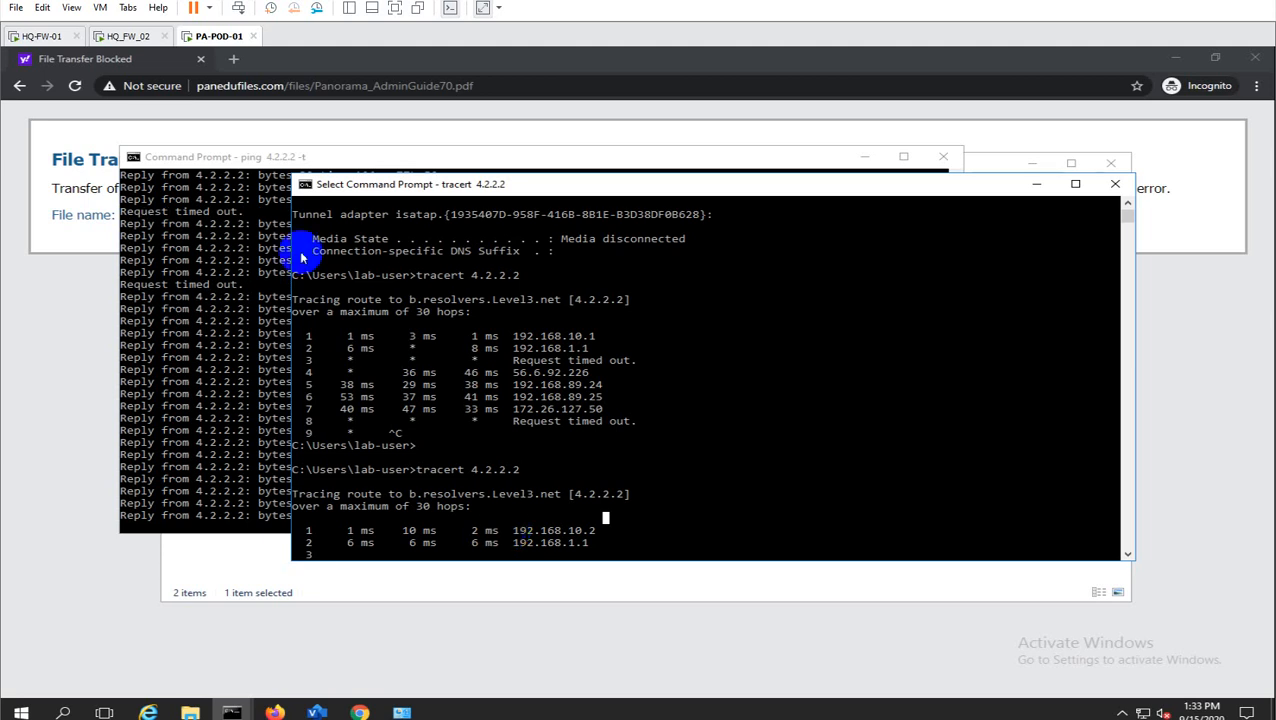
pyautogui.moveTo(190, 712)
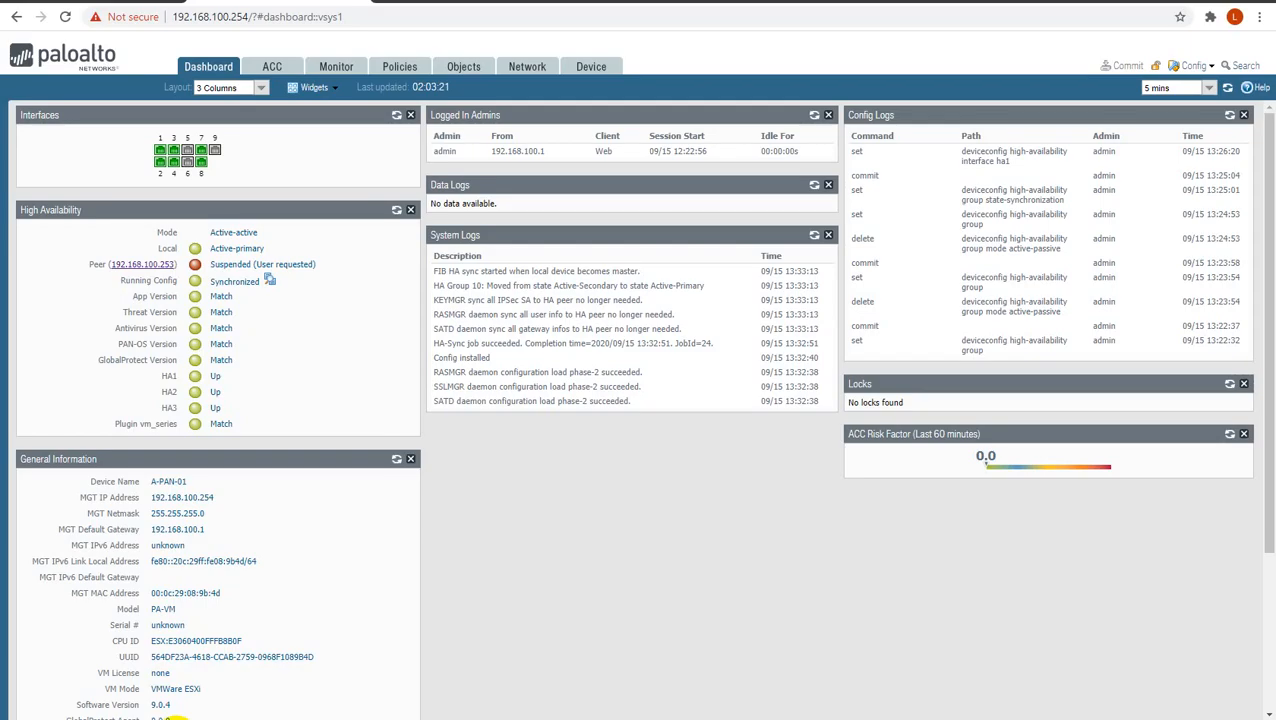